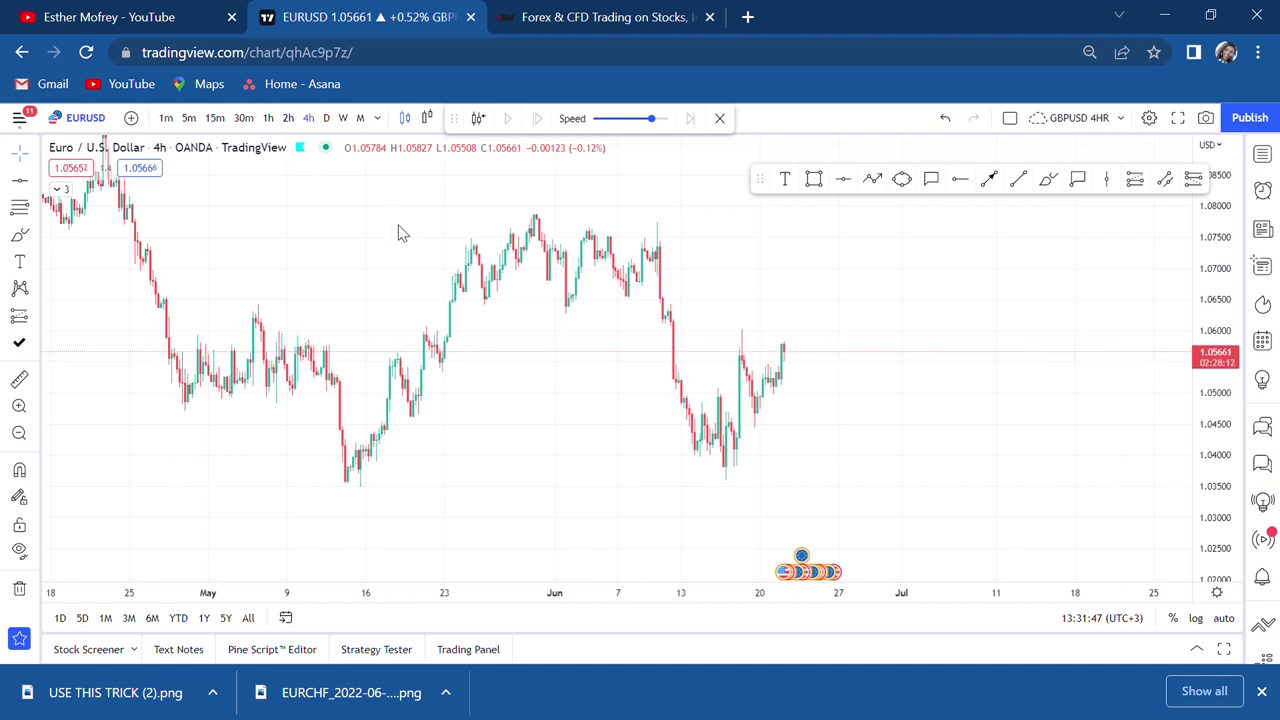
# Step: Switch the EURUSD chart to the monthly timeframe and compress its price scale to show the full price history
pyautogui.scroll(2, 853, 308)
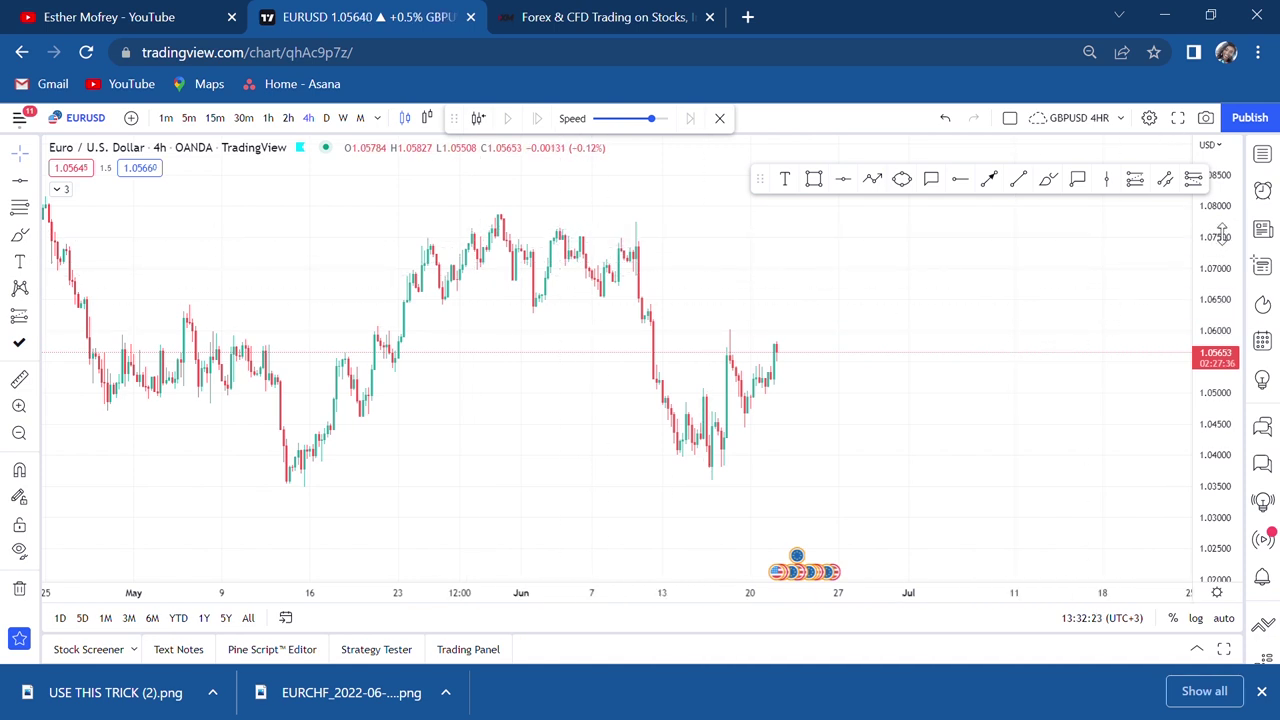
pyautogui.moveTo(1230, 234); pyautogui.dragTo(1210, 535)
pyautogui.moveTo(1217, 380); pyautogui.dragTo(1207, 551)
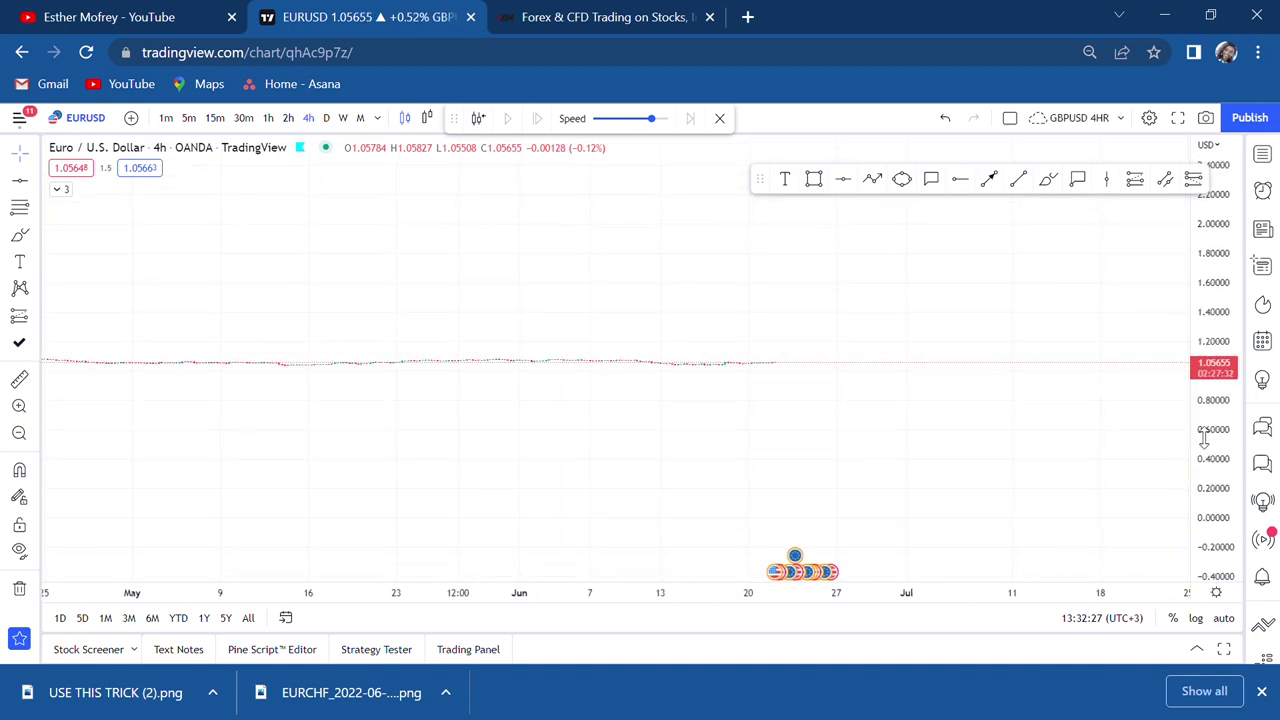
pyautogui.moveTo(1211, 280); pyautogui.dragTo(1214, 387)
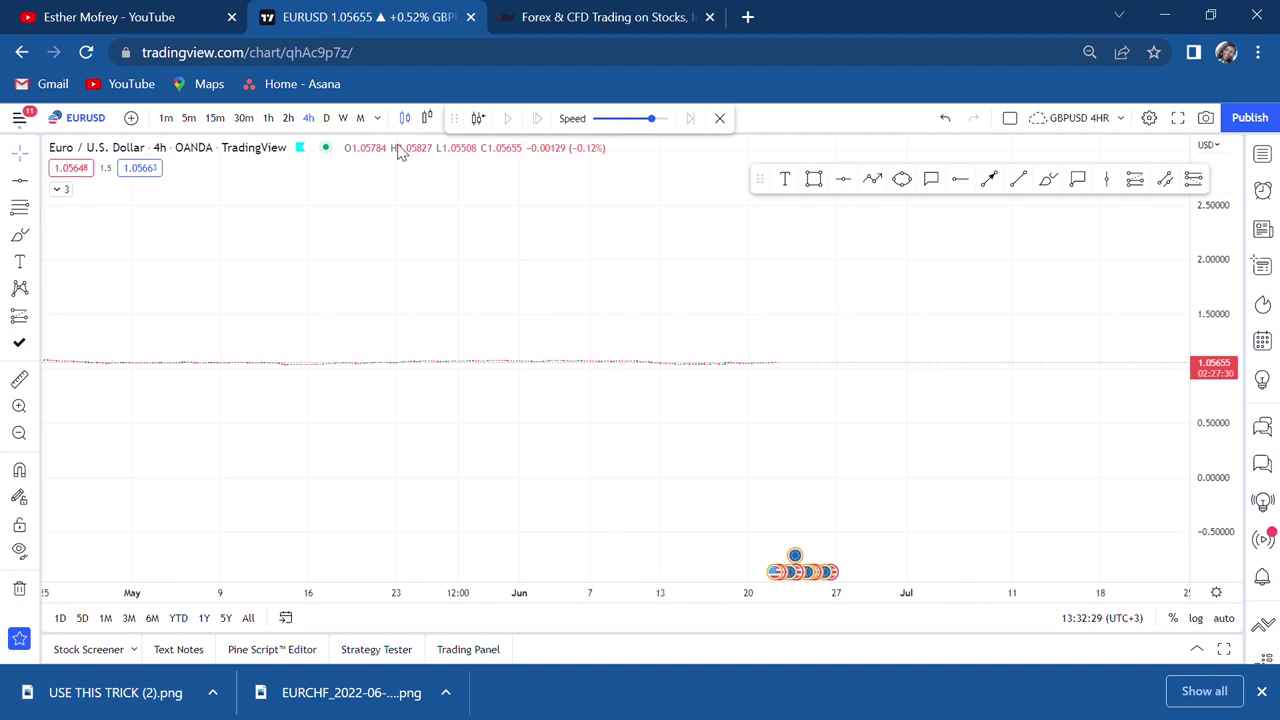
pyautogui.click(360, 118)
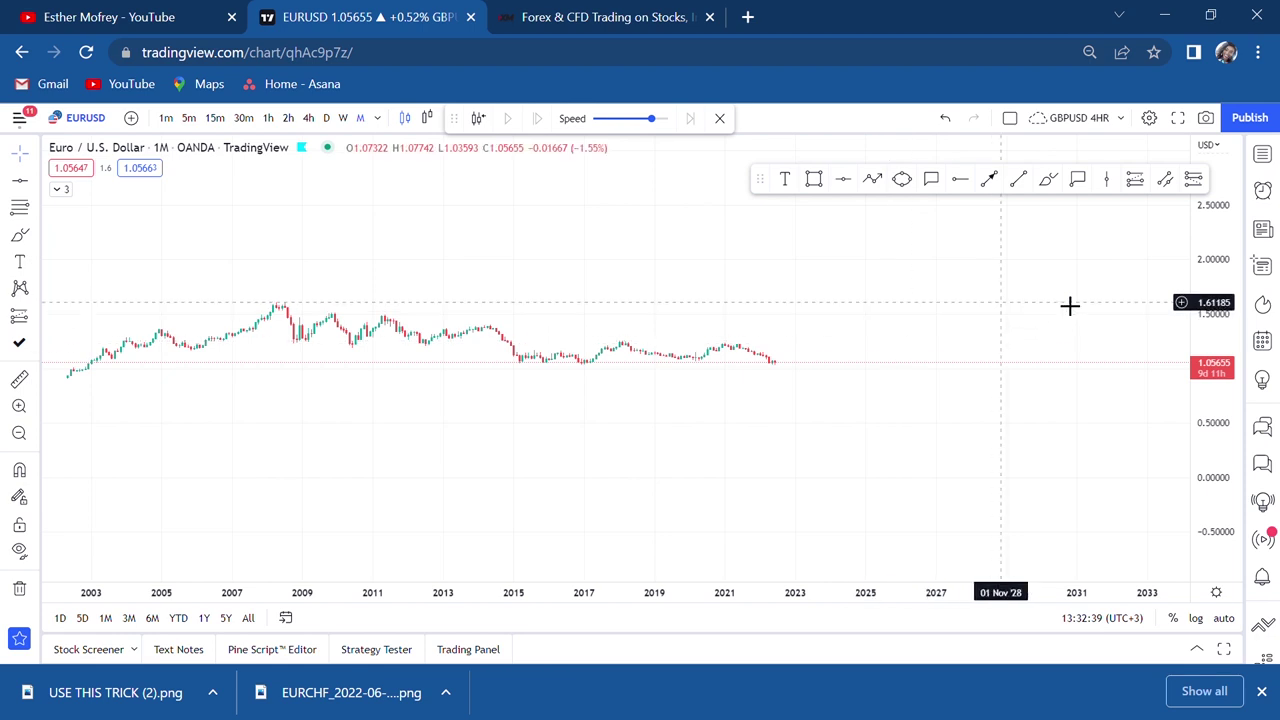
pyautogui.moveTo(1216, 331); pyautogui.dragTo(1215, 445)
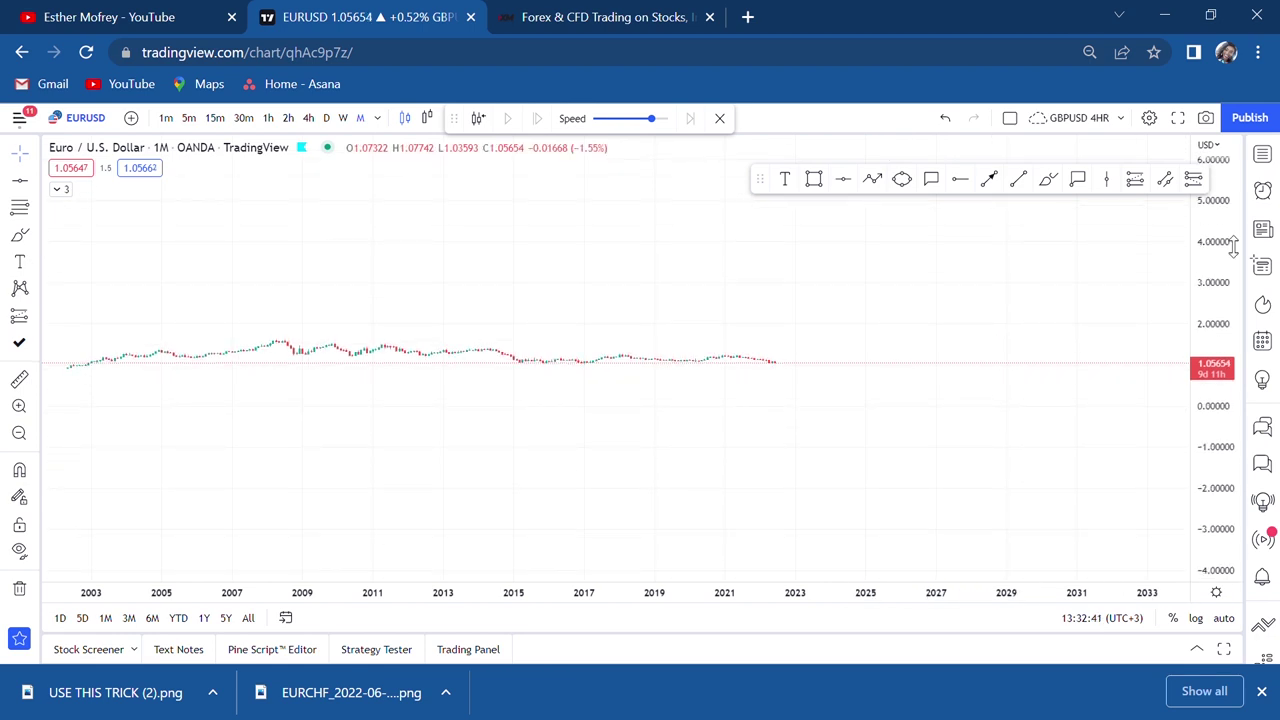
pyautogui.moveTo(1234, 248); pyautogui.dragTo(1216, 567)
pyautogui.moveTo(1213, 248); pyautogui.dragTo(1180, 556)
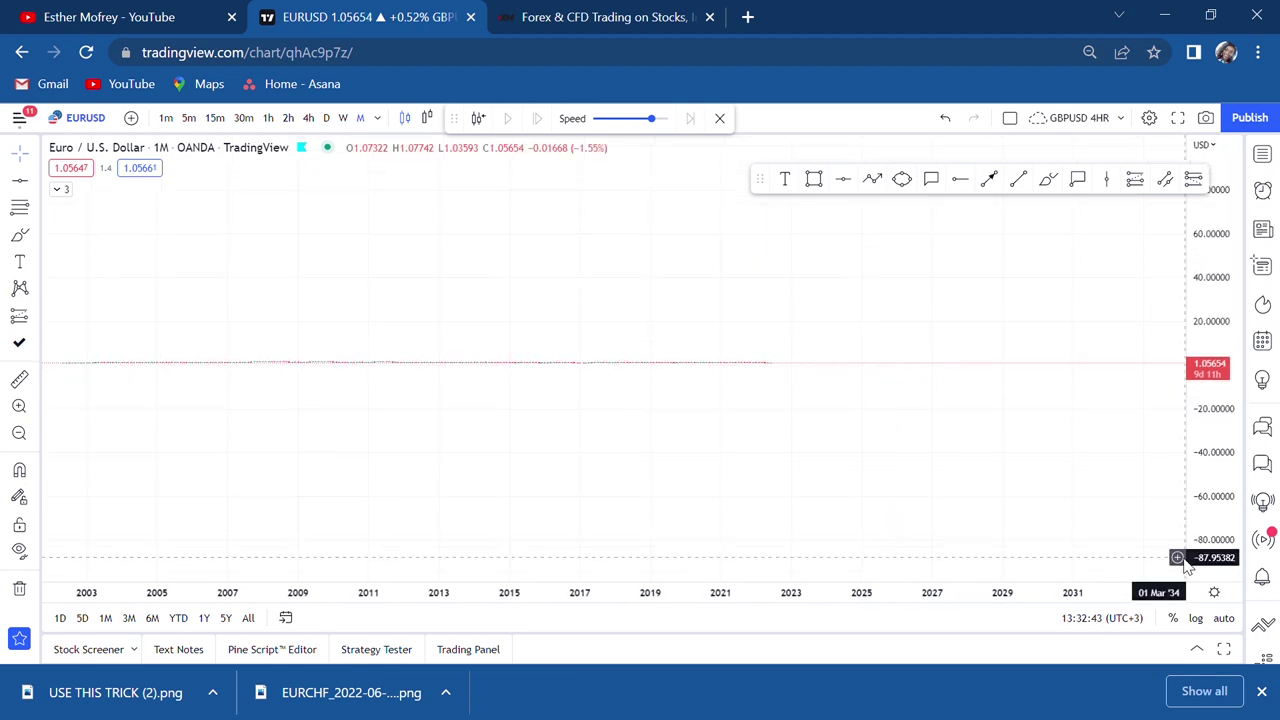
pyautogui.moveTo(524, 291); pyautogui.dragTo(817, 291)
pyautogui.scroll(-4, 817, 291)
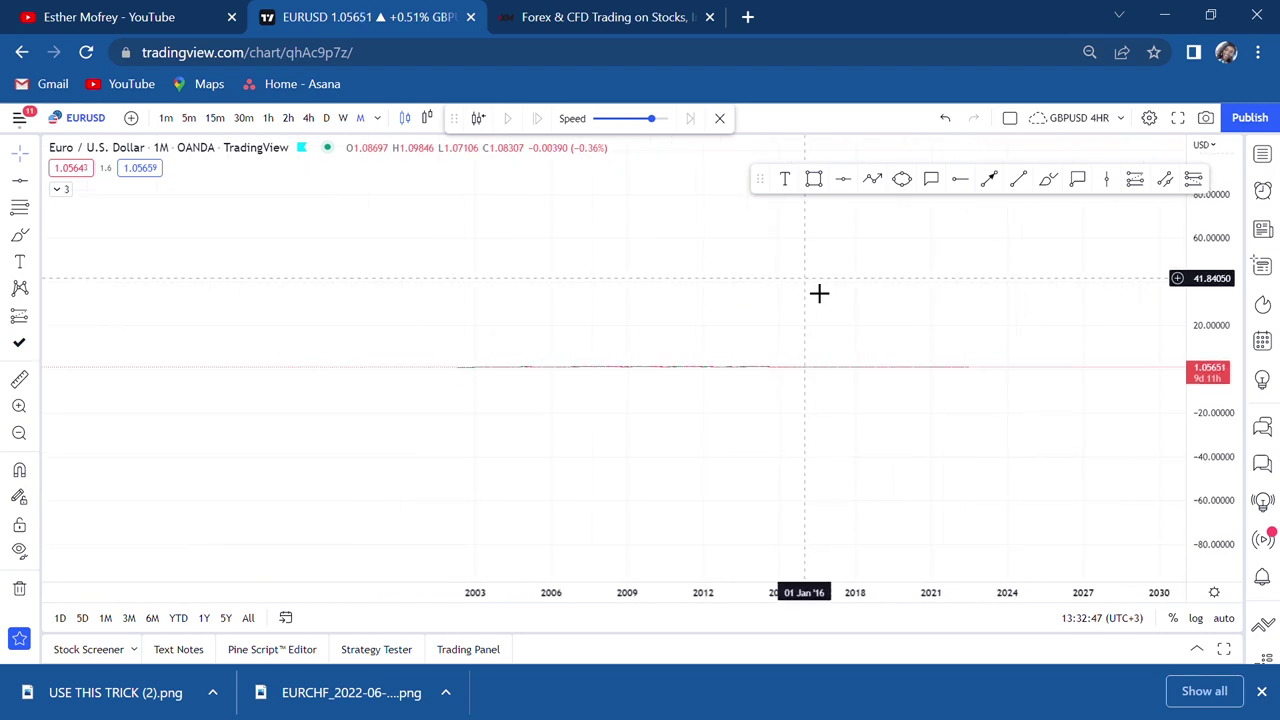
pyautogui.scroll(-1, 818, 292)
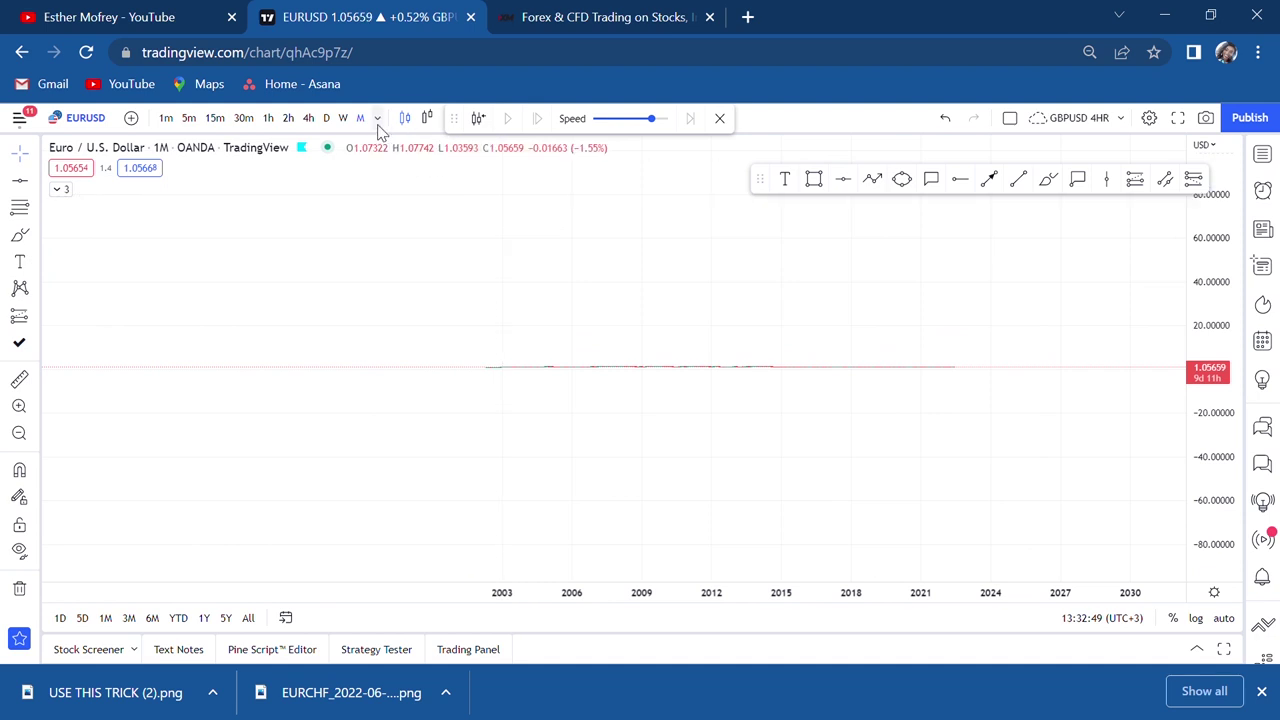
# Step: Start Bar Replay on the monthly chart from 1 July 2019 and bring the candles back to a readable scale
pyautogui.click(481, 119)
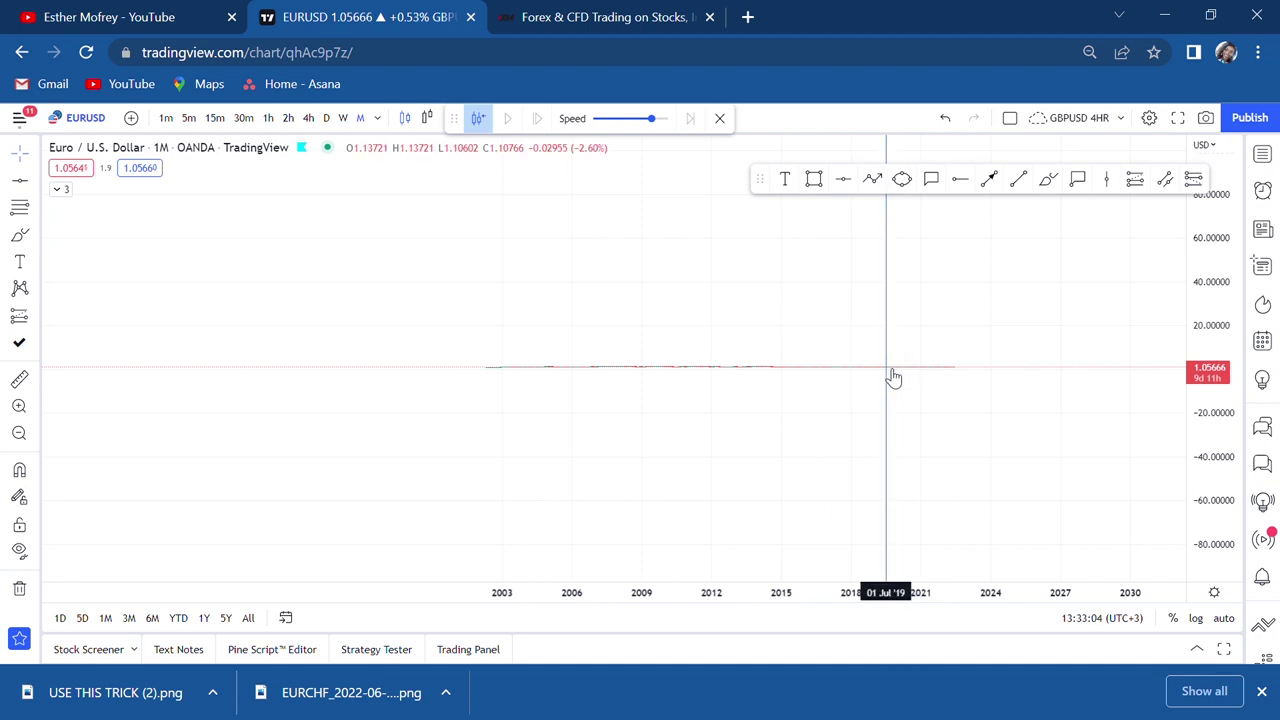
pyautogui.click(889, 374)
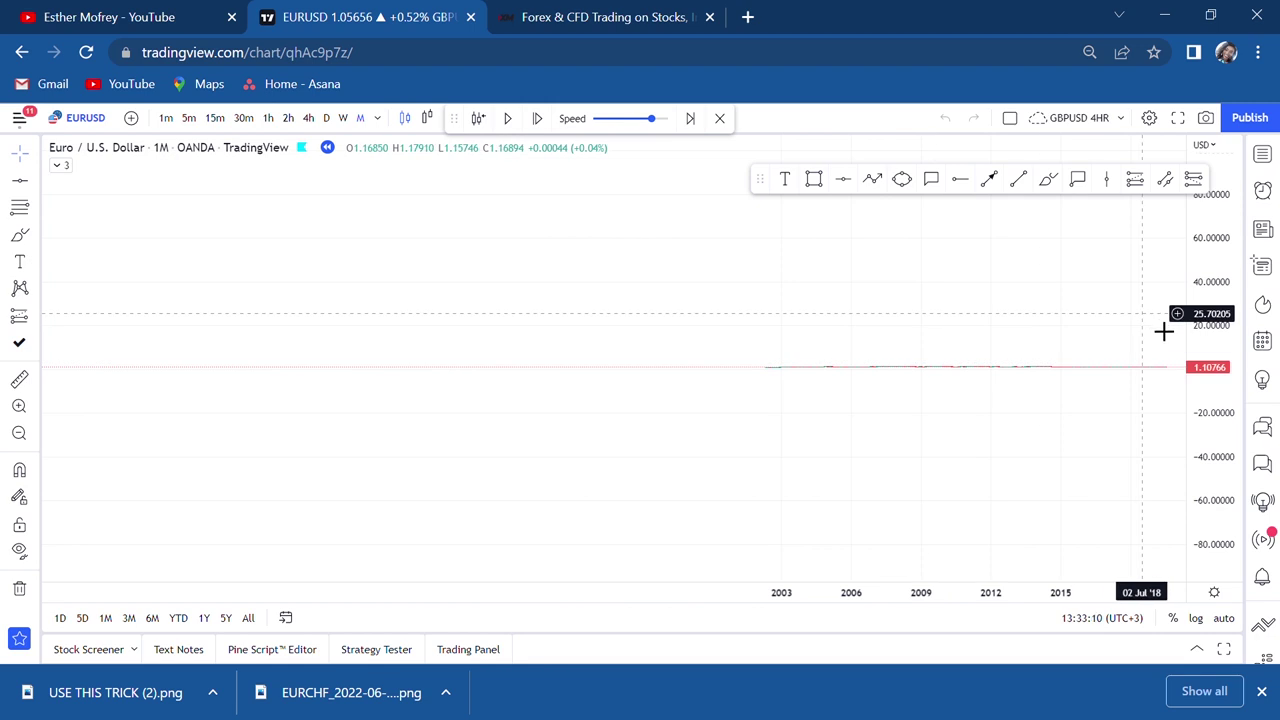
pyautogui.moveTo(1137, 357); pyautogui.dragTo(895, 359)
pyautogui.scroll(6, 895, 359)
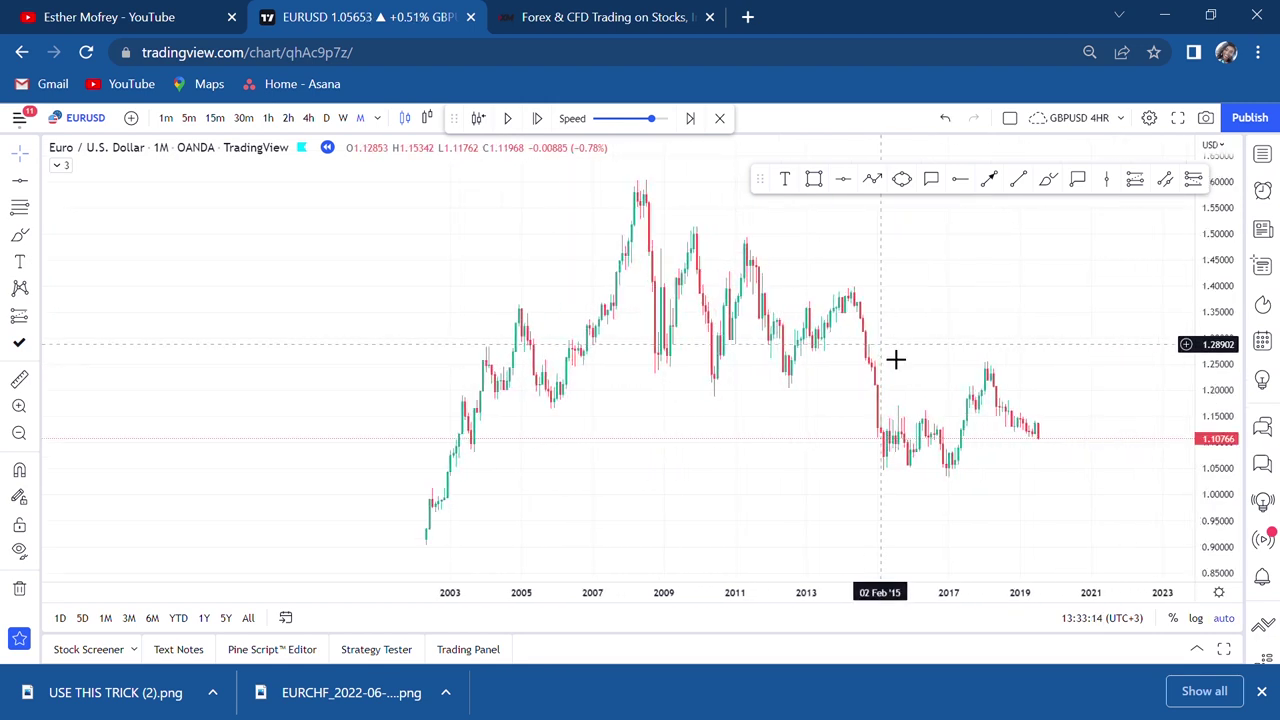
# Step: Place horizontal lines at the 2008 high, 1.60274, and at the 2002 low, 0.90636
pyautogui.scroll(2, 895, 359)
pyautogui.moveTo(942, 360); pyautogui.dragTo(817, 390)
pyautogui.scroll(-5, 817, 390)
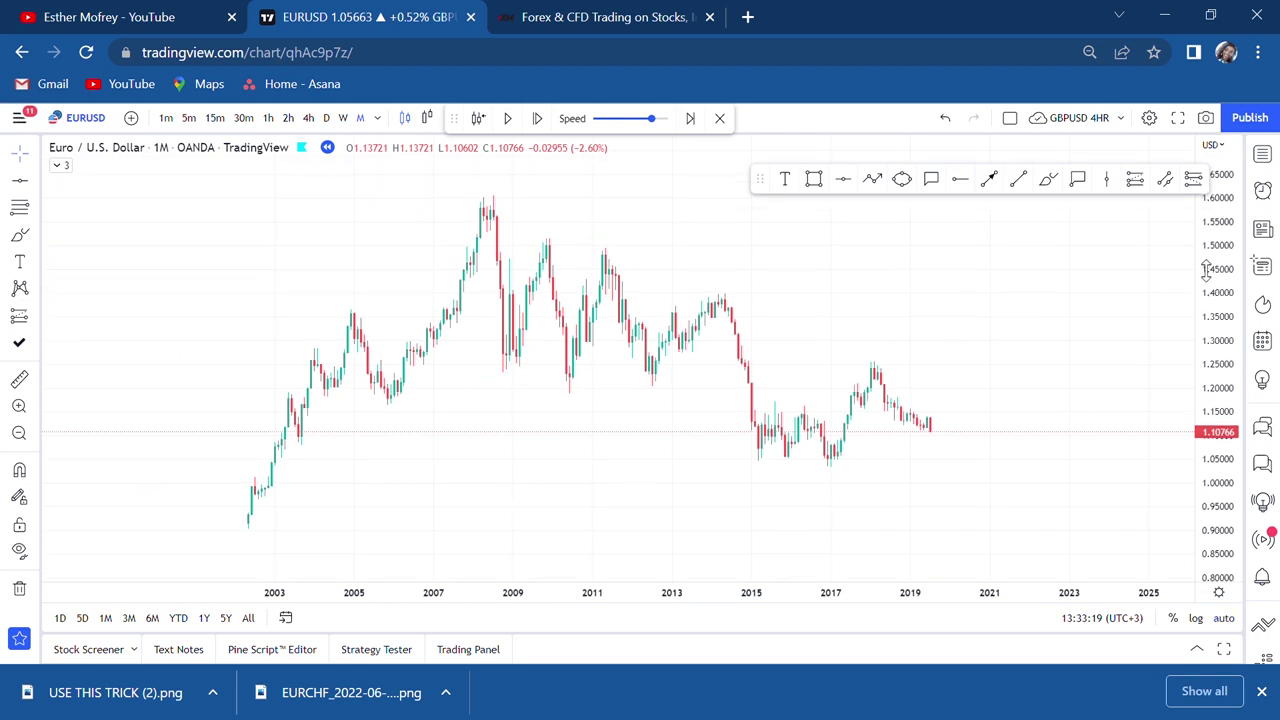
pyautogui.moveTo(986, 283)
pyautogui.mouseDown()
pyautogui.moveTo(1011, 270)
pyautogui.moveTo(976, 275)
pyautogui.mouseUp()
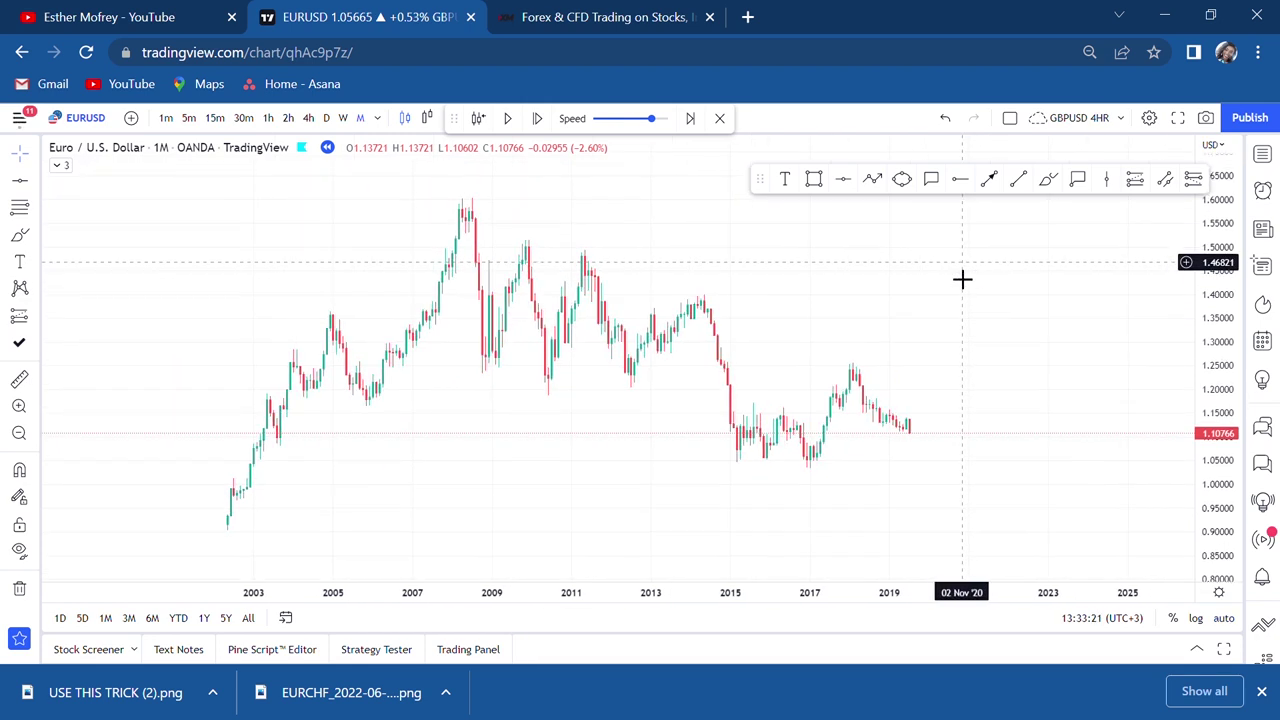
pyautogui.scroll(-1, 771, 277)
pyautogui.moveTo(851, 277); pyautogui.dragTo(822, 291)
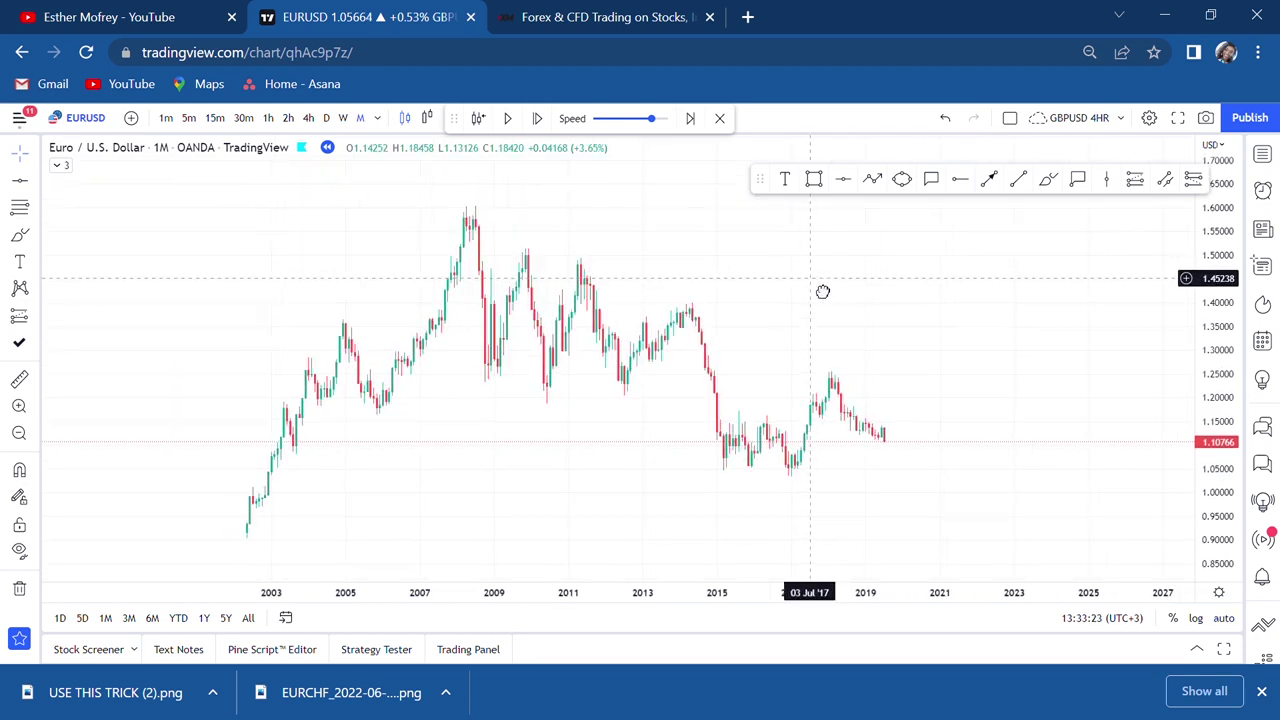
pyautogui.click(843, 180)
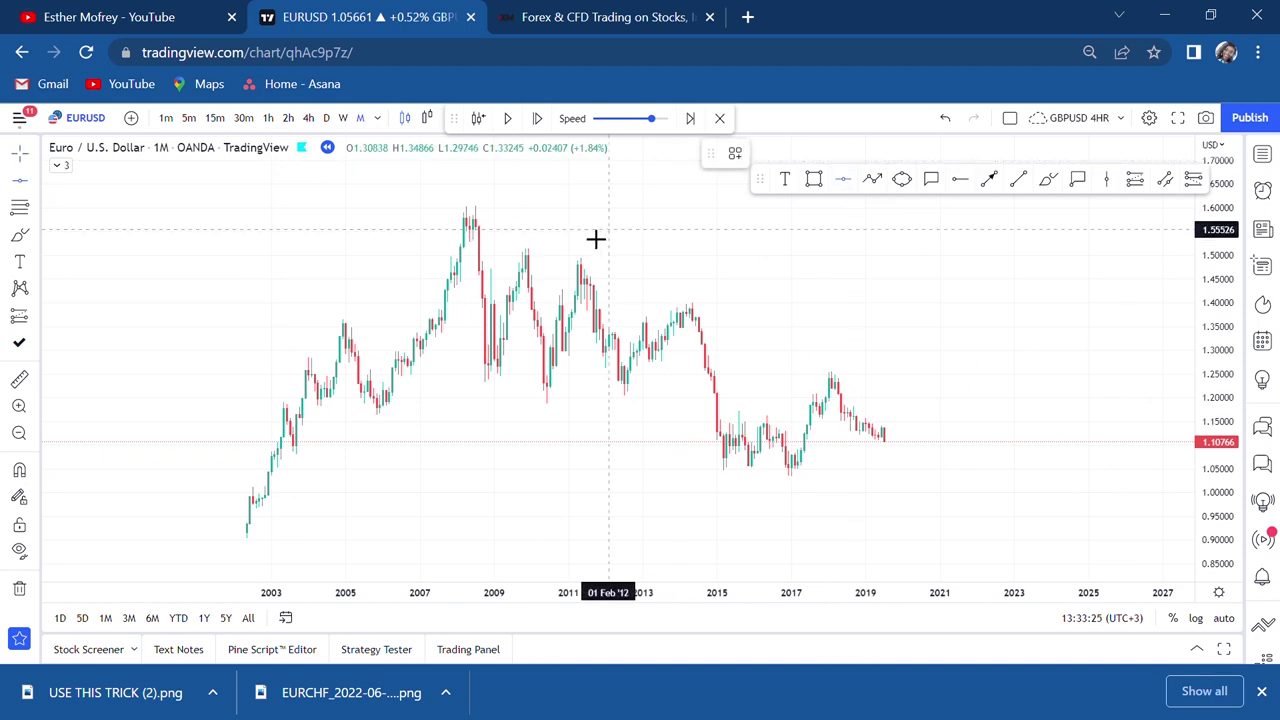
pyautogui.click(618, 206)
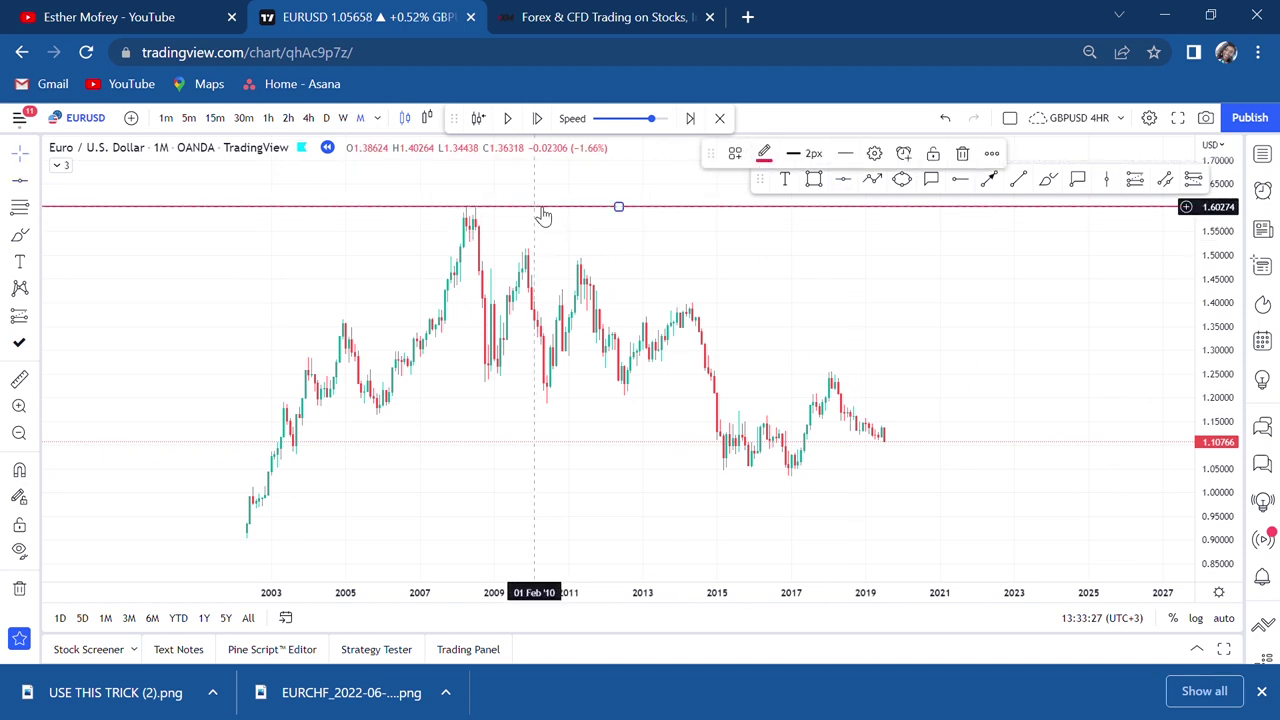
pyautogui.click(843, 179)
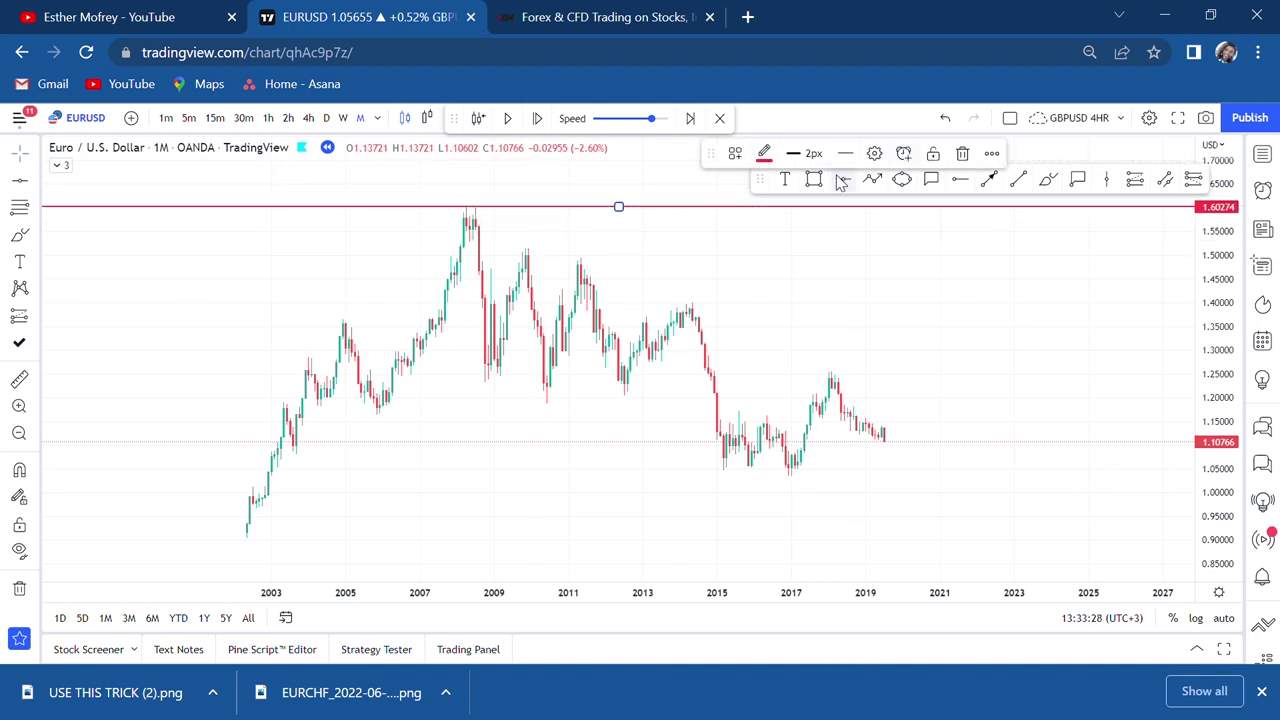
pyautogui.click(479, 538)
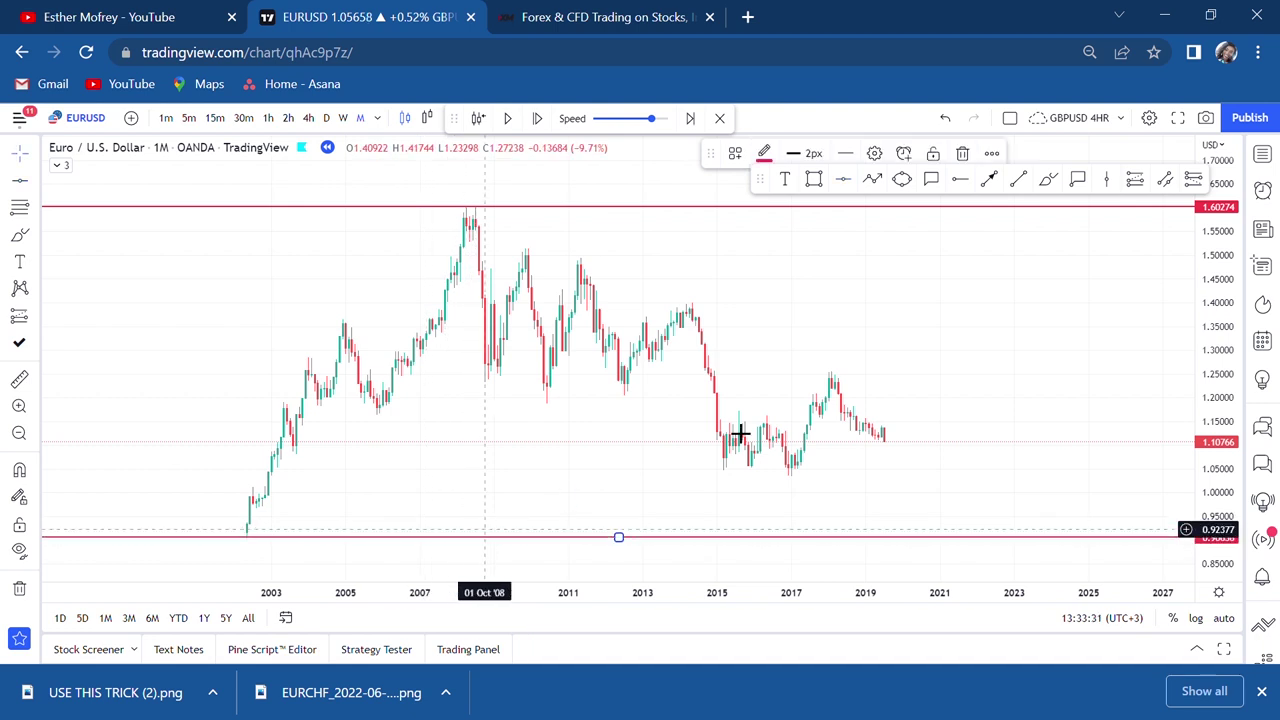
# Step: Draw a rising trend line from the May 2002 low at about 0.905 past the 2017 low to May 2021 at about 1.071
pyautogui.scroll(-1, 771, 417)
pyautogui.moveTo(923, 349); pyautogui.dragTo(849, 337)
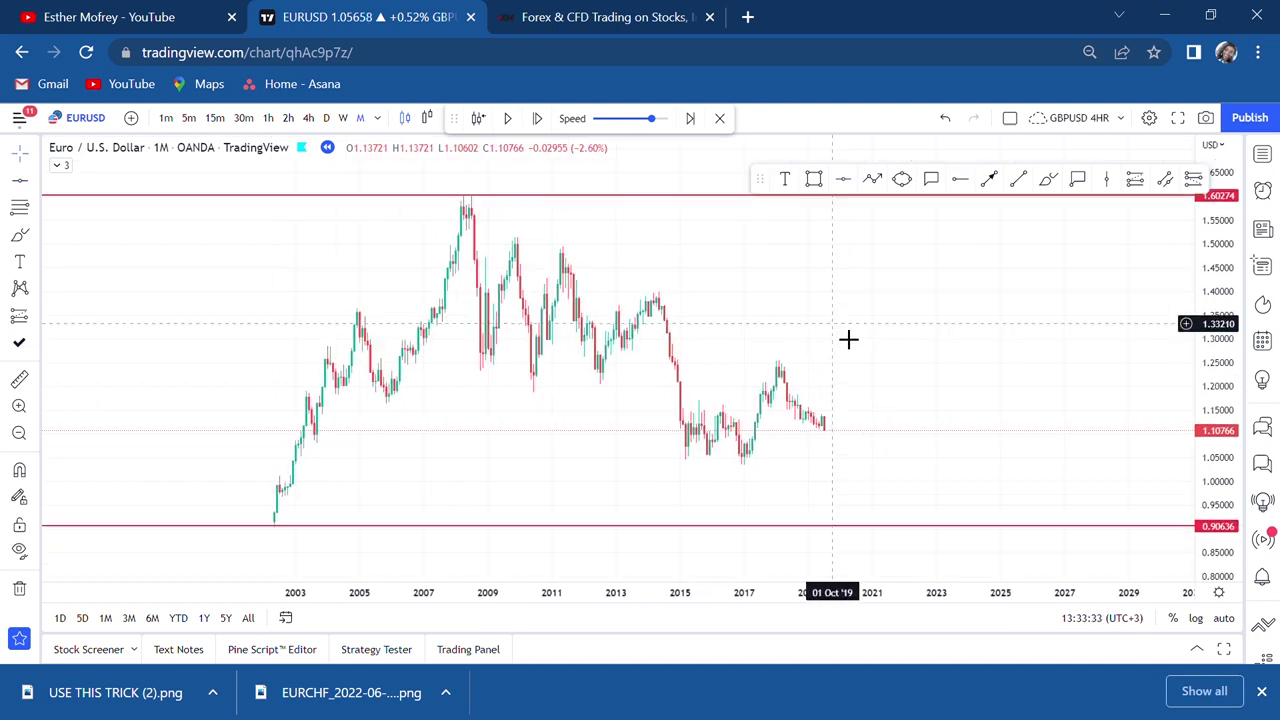
pyautogui.moveTo(877, 291); pyautogui.dragTo(847, 305)
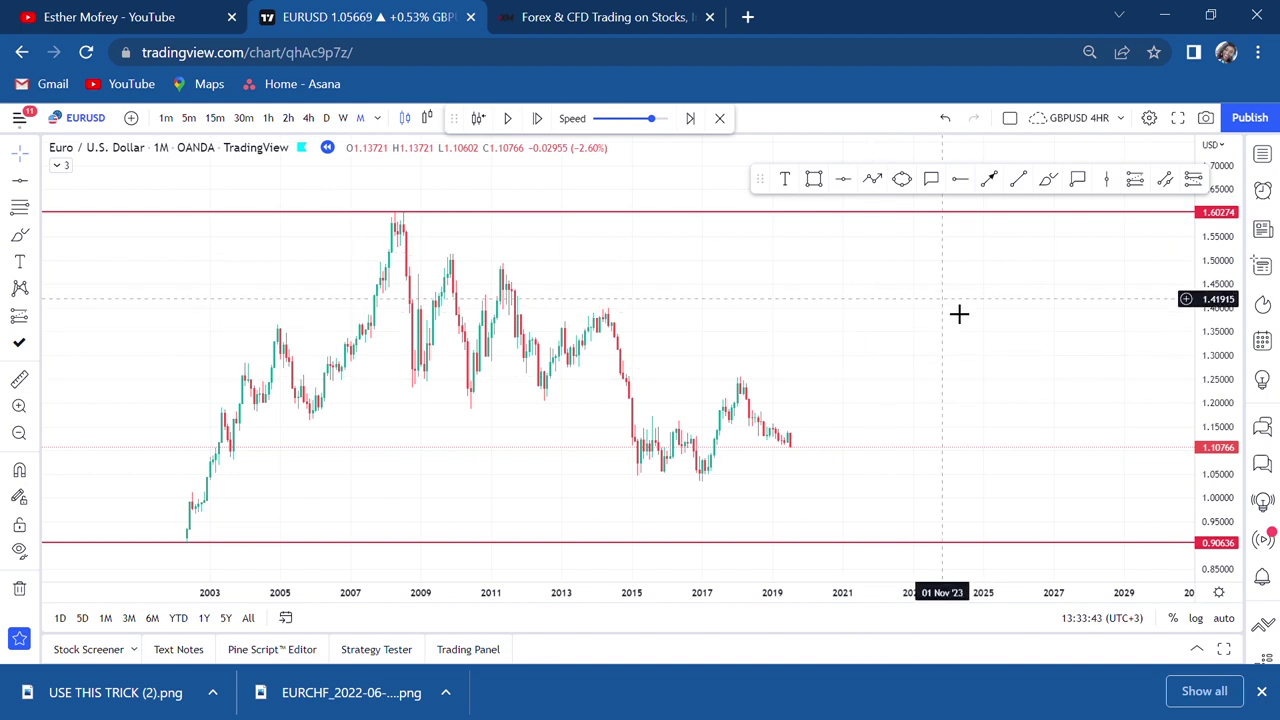
pyautogui.click(1017, 183)
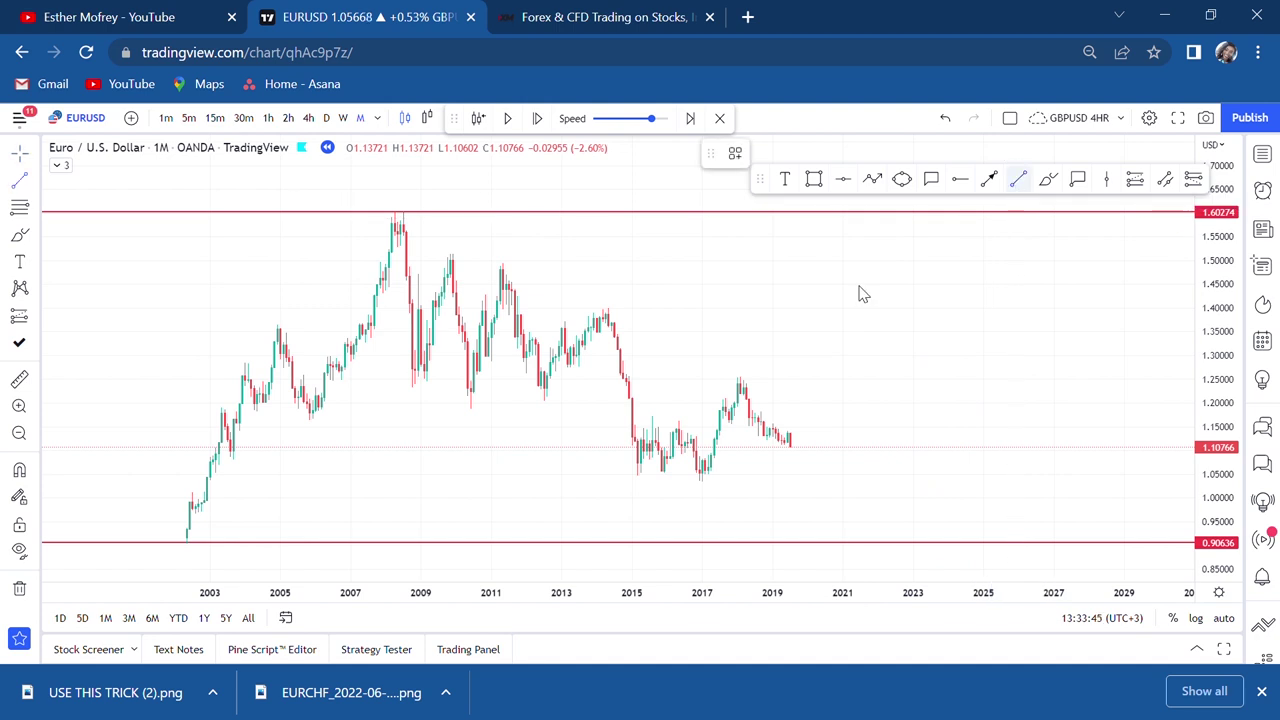
pyautogui.click(186, 542)
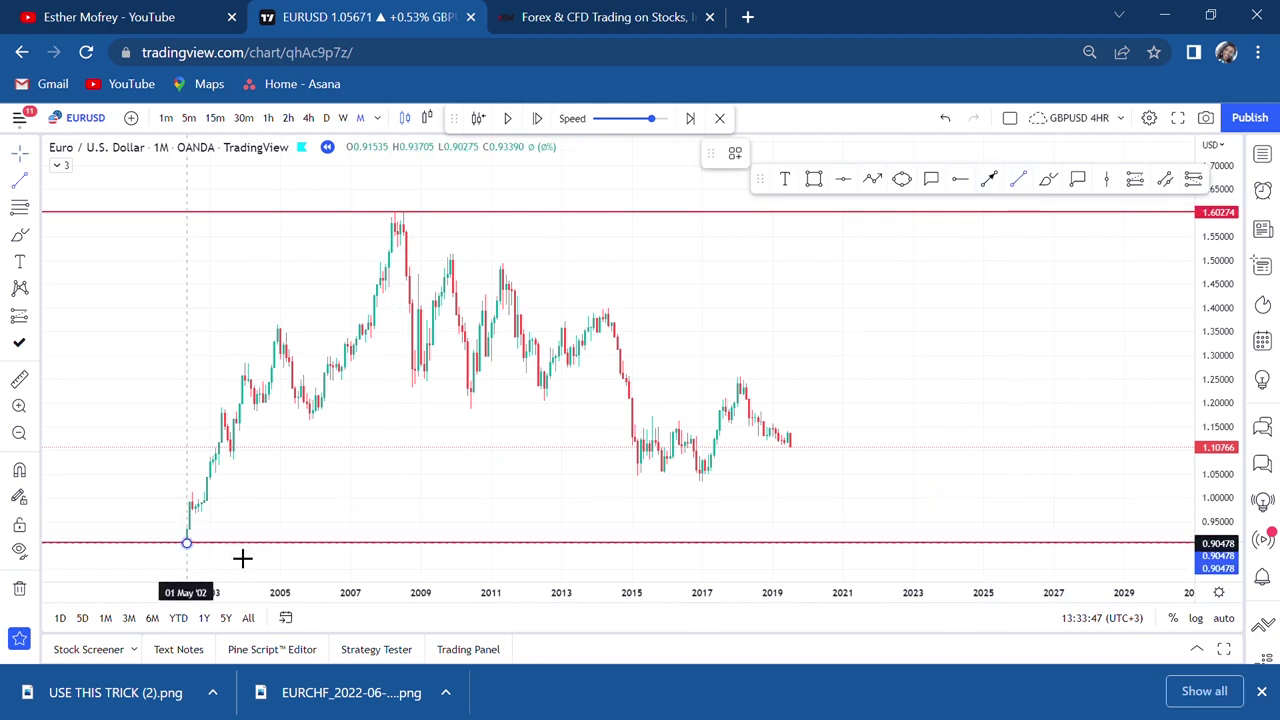
pyautogui.click(855, 466)
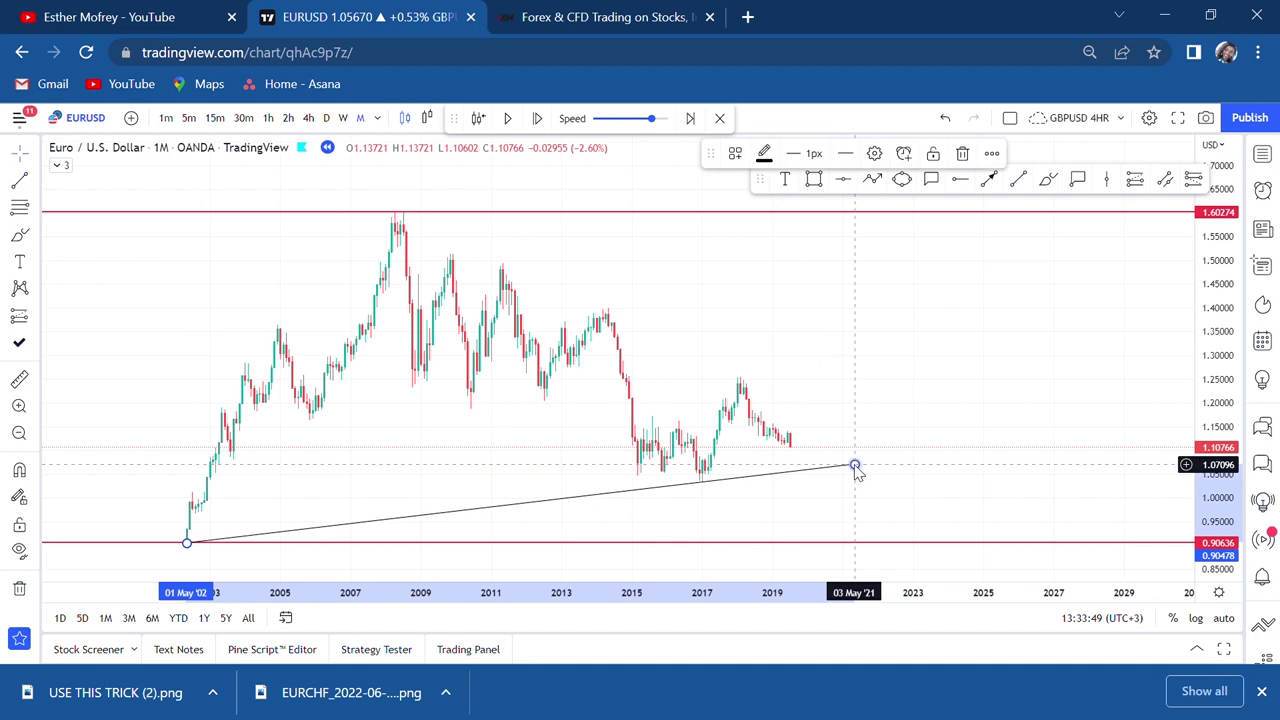
pyautogui.click(940, 326)
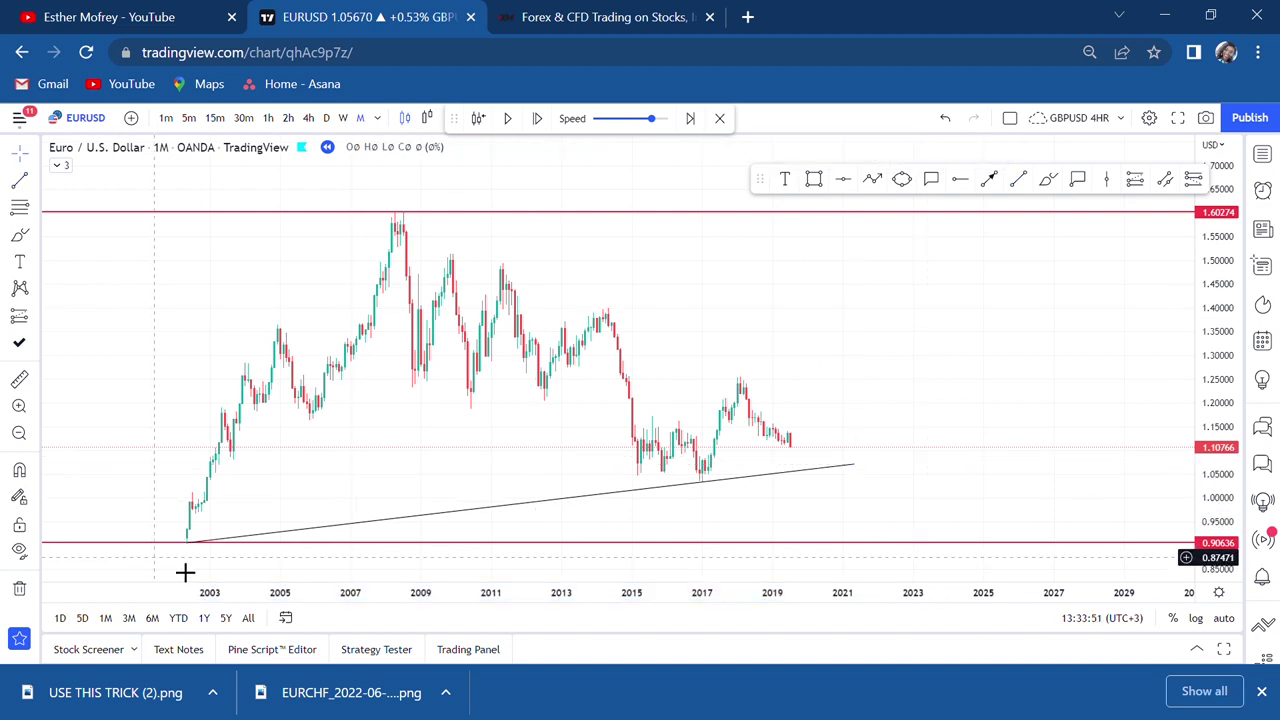
# Step: Draw a falling trend line from the June 2008 high at 1.60274 past the 2014 high to July 2020 at about 1.191
pyautogui.click(1019, 179)
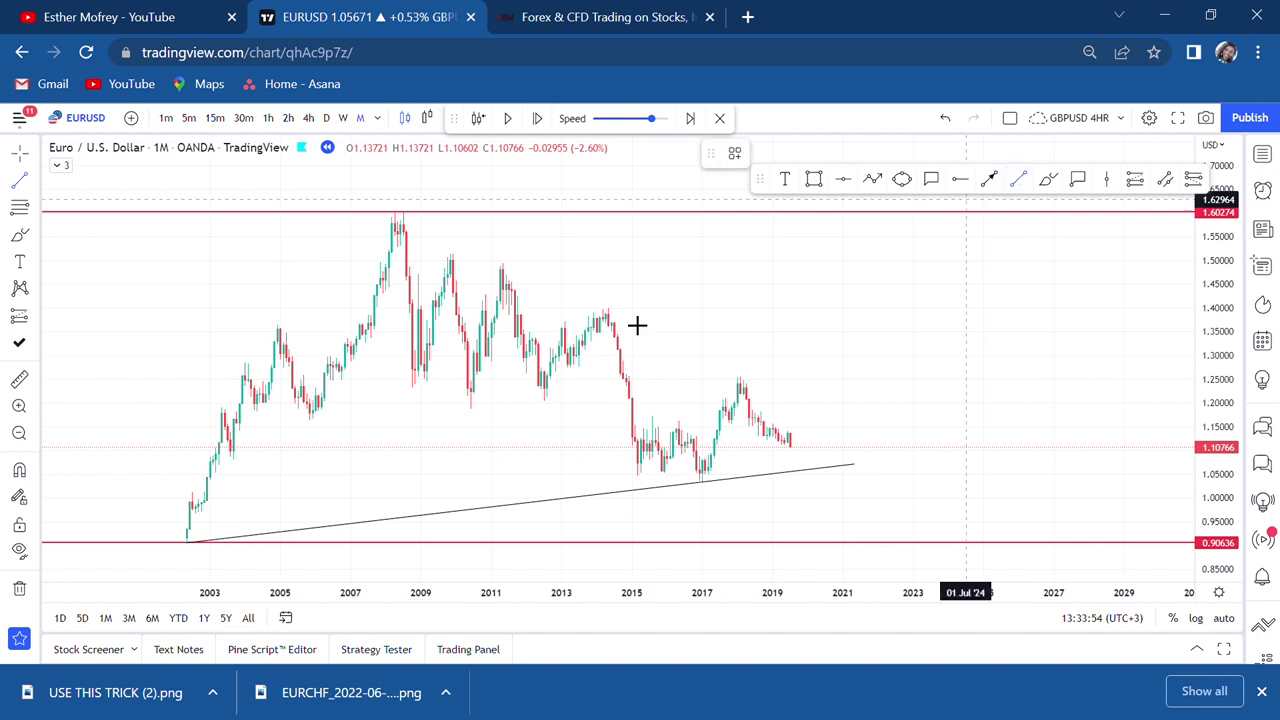
pyautogui.click(400, 213)
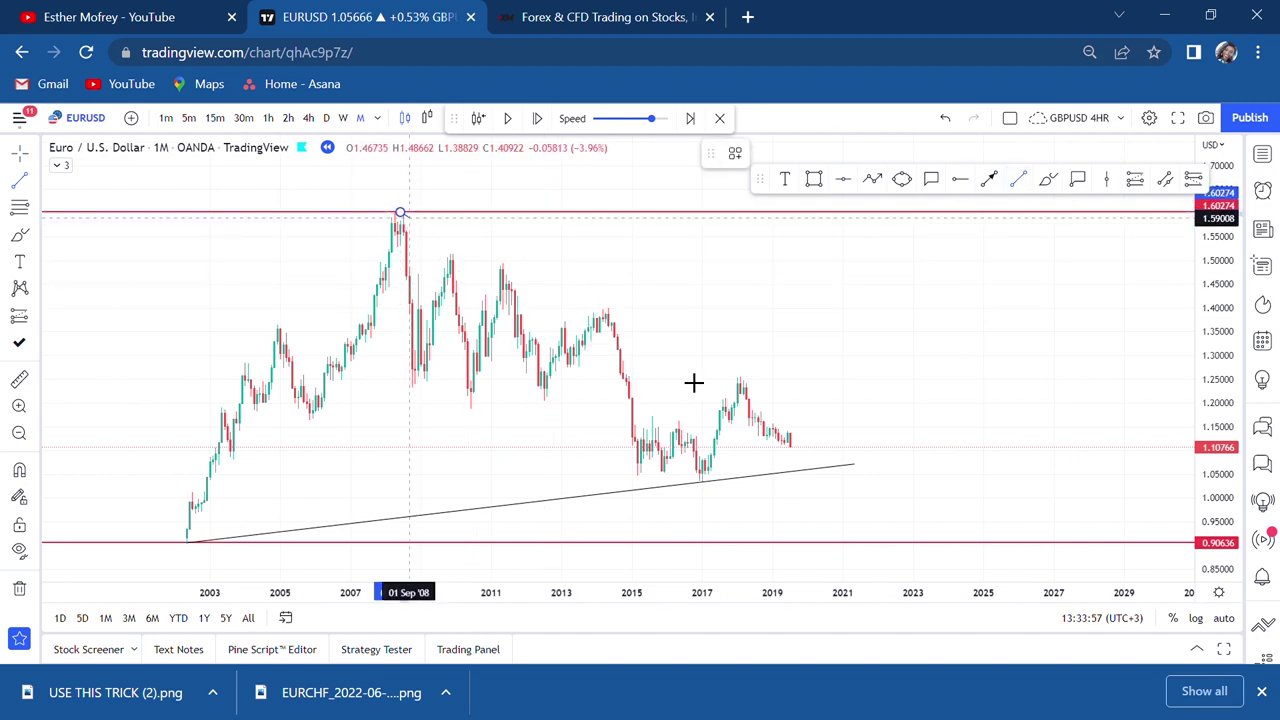
pyautogui.click(825, 408)
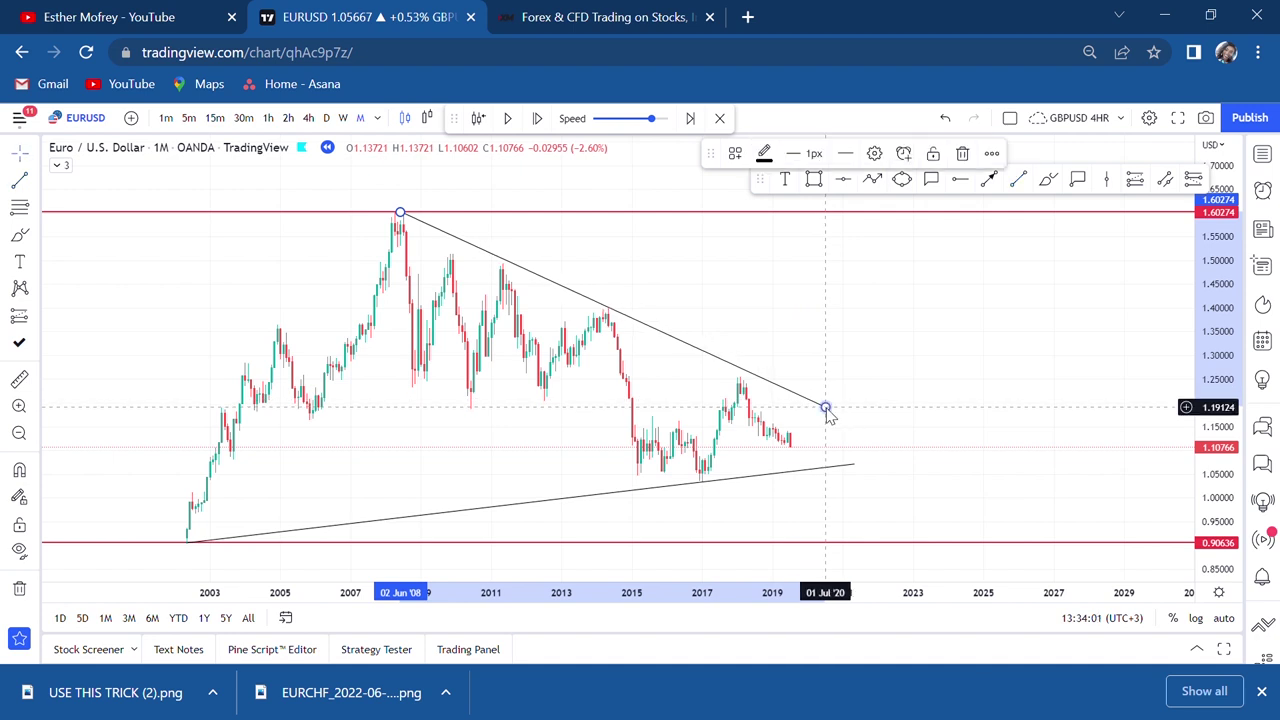
pyautogui.click(880, 390)
# Step: Move the falling trend line's start to January 2008 at about 1.619 and its end to August 2020
pyautogui.scroll(3, 880, 391)
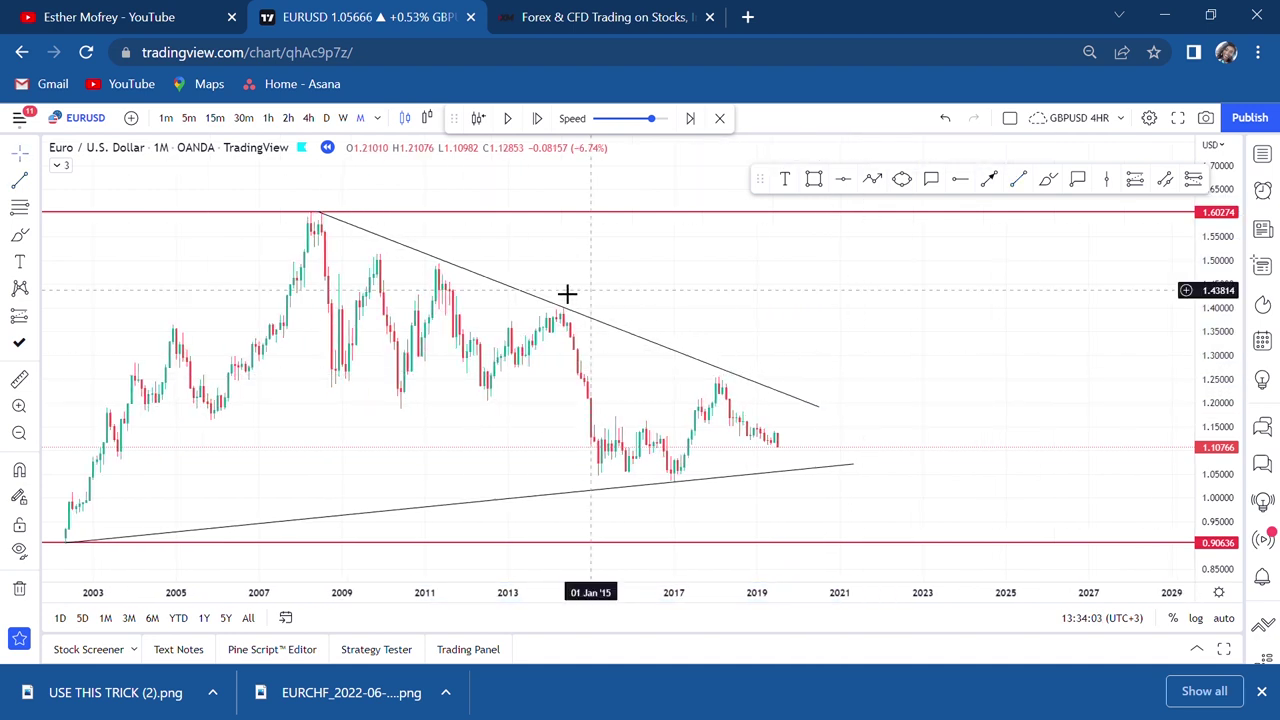
pyautogui.moveTo(565, 221); pyautogui.dragTo(649, 263)
pyautogui.click(391, 256)
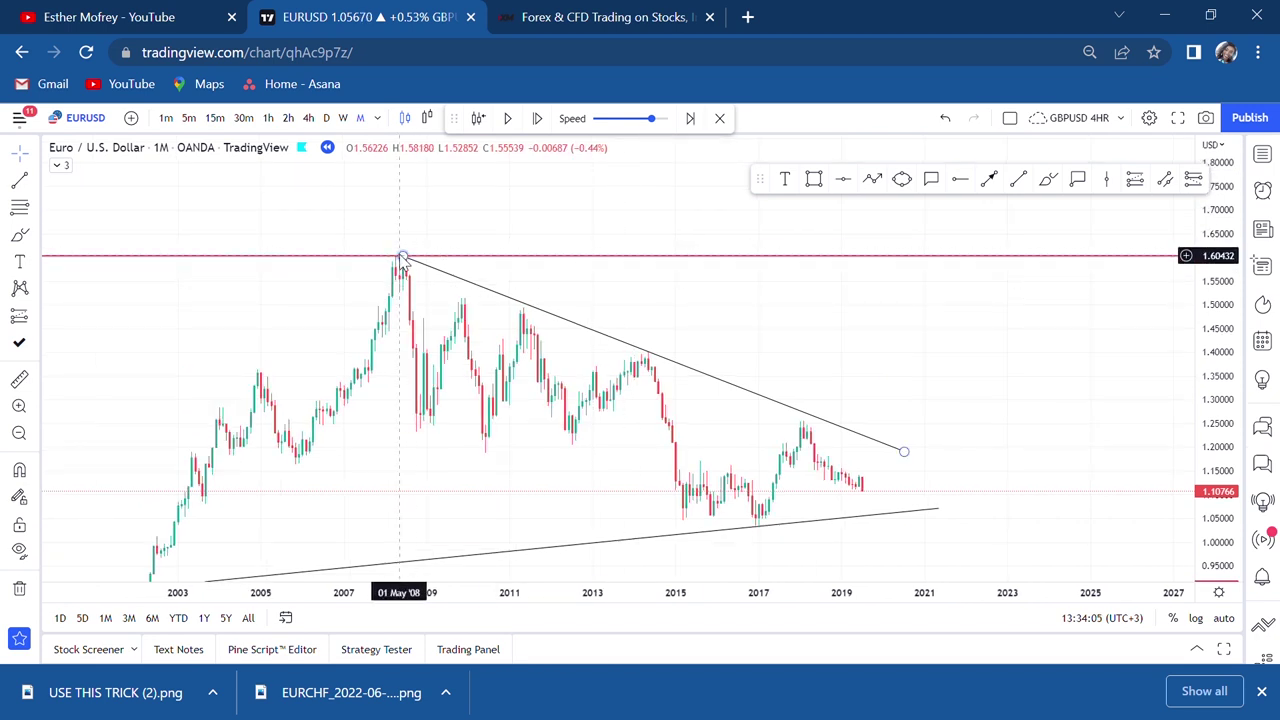
pyautogui.moveTo(391, 256); pyautogui.dragTo(386, 249)
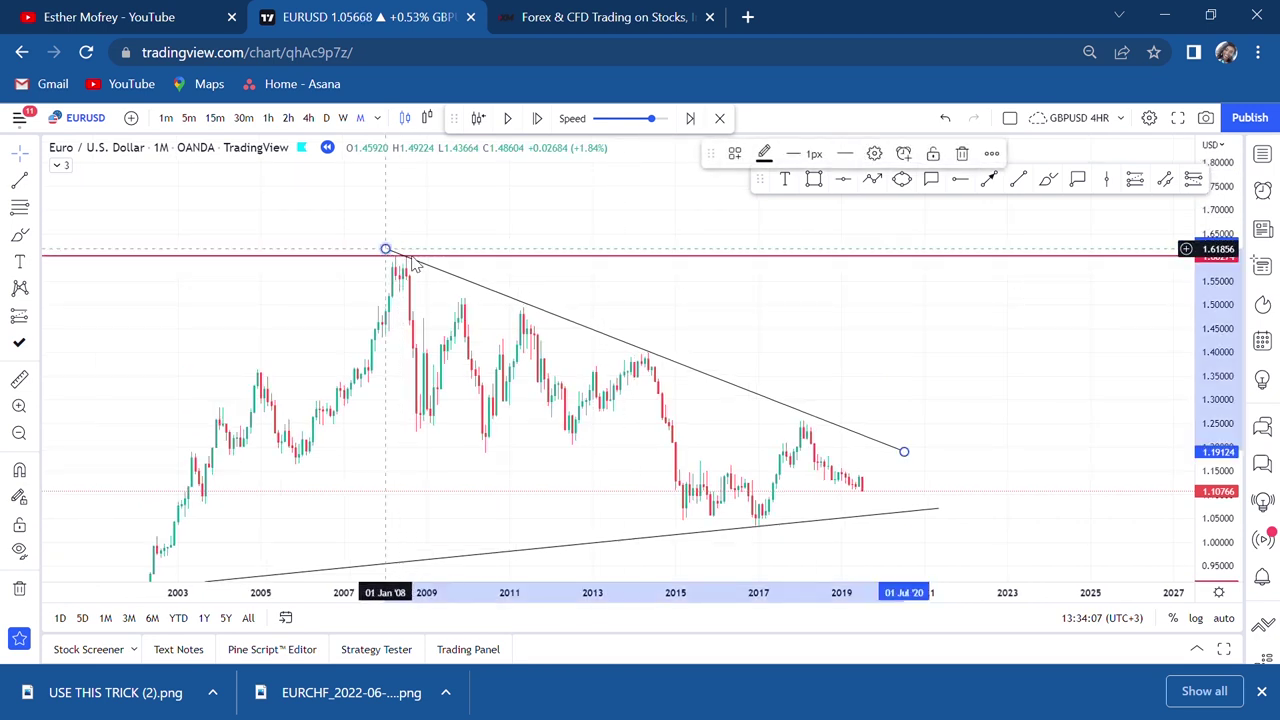
pyautogui.click(806, 343)
pyautogui.moveTo(1215, 440); pyautogui.dragTo(1186, 306)
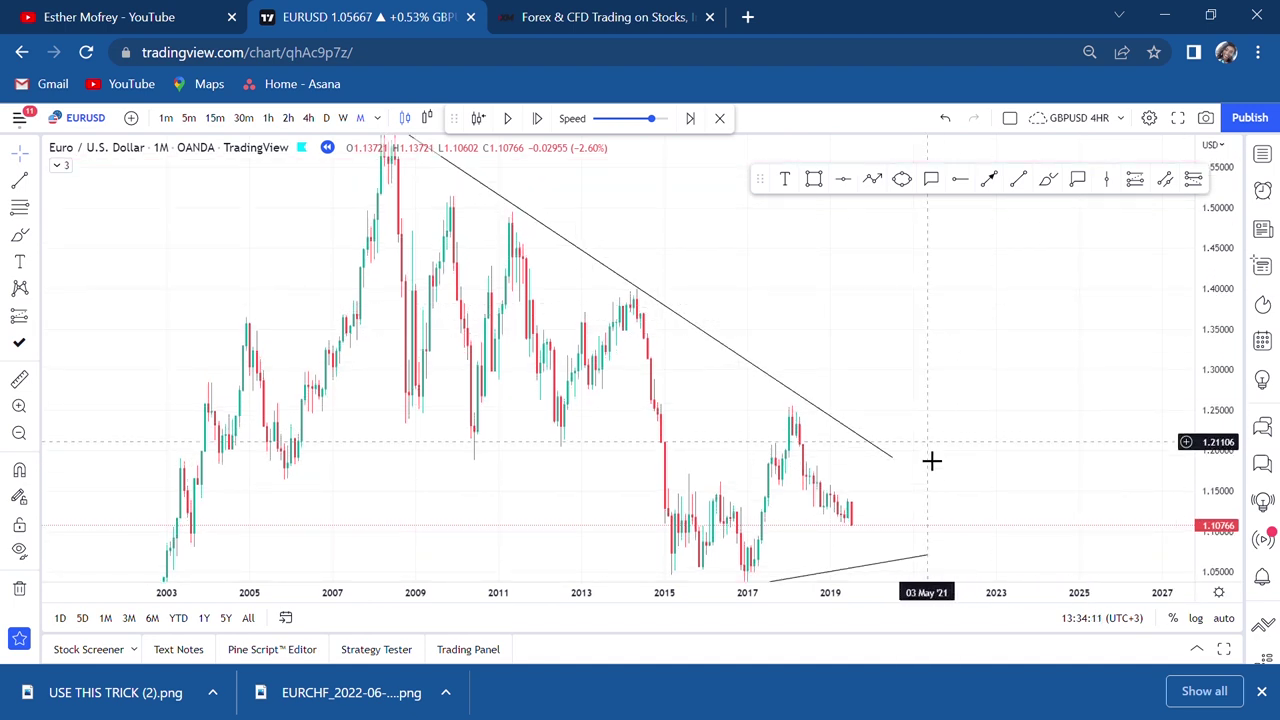
pyautogui.moveTo(893, 462); pyautogui.dragTo(894, 463)
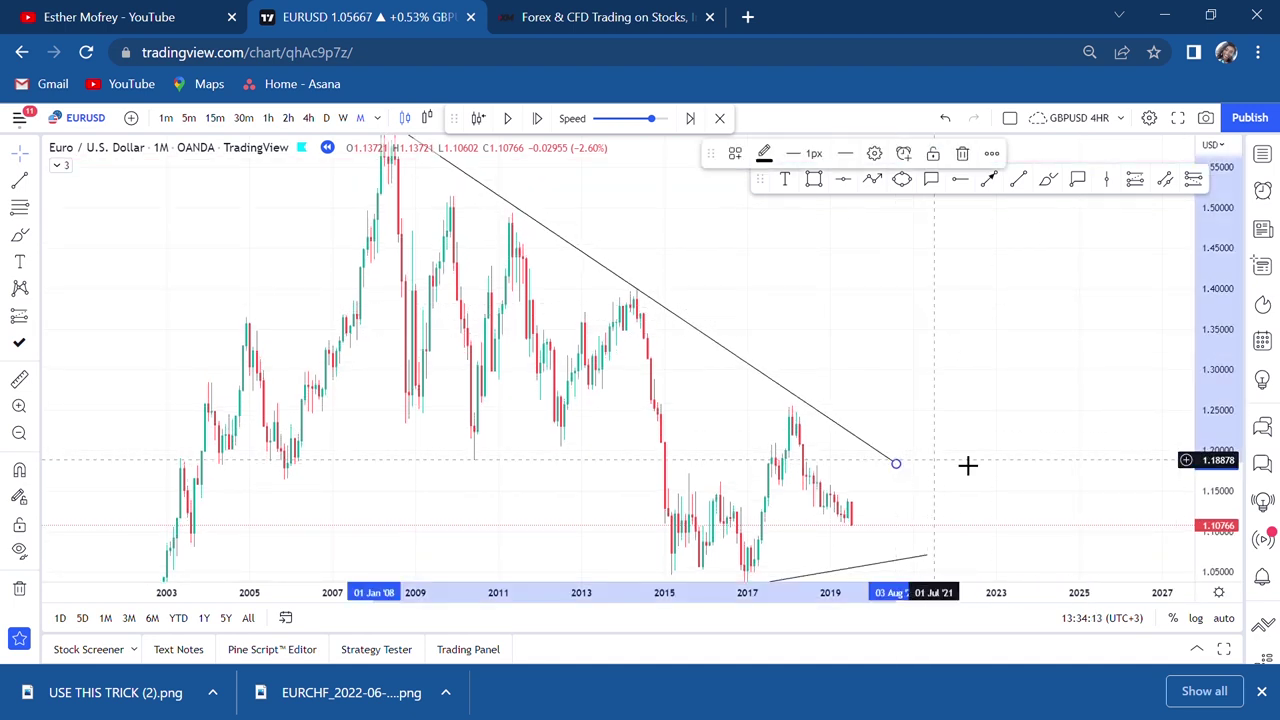
pyautogui.click(968, 362)
# Step: Move the rising trend line's start just before the 2002 low at about 0.901 and lower the bottom horizontal line to 0.90200
pyautogui.moveTo(968, 362); pyautogui.dragTo(935, 291)
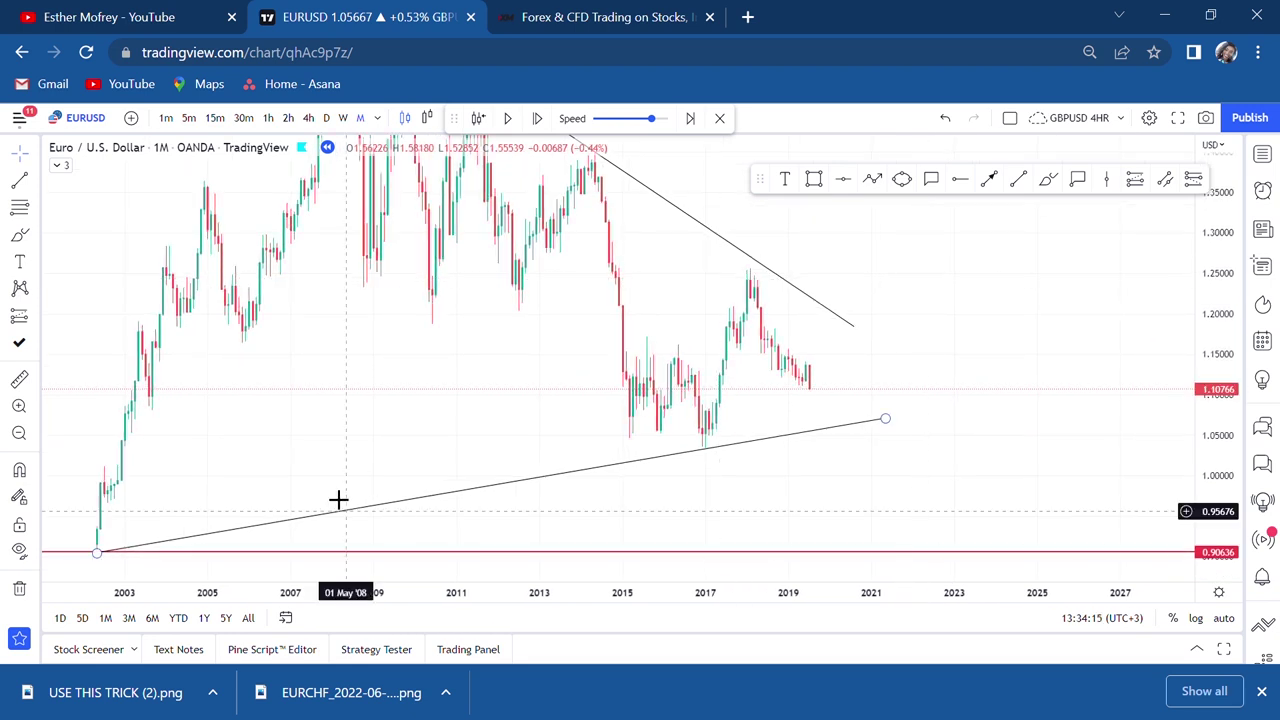
pyautogui.click(97, 556)
pyautogui.moveTo(97, 556); pyautogui.dragTo(82, 556)
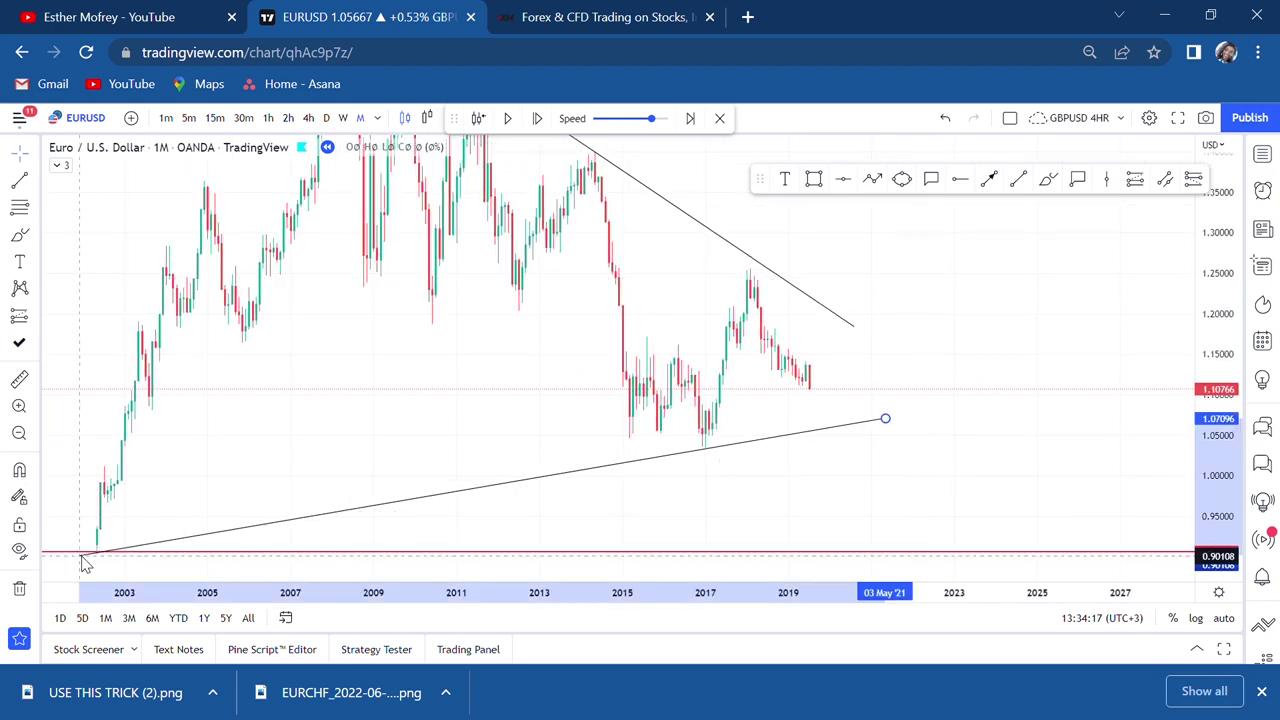
pyautogui.click(121, 556)
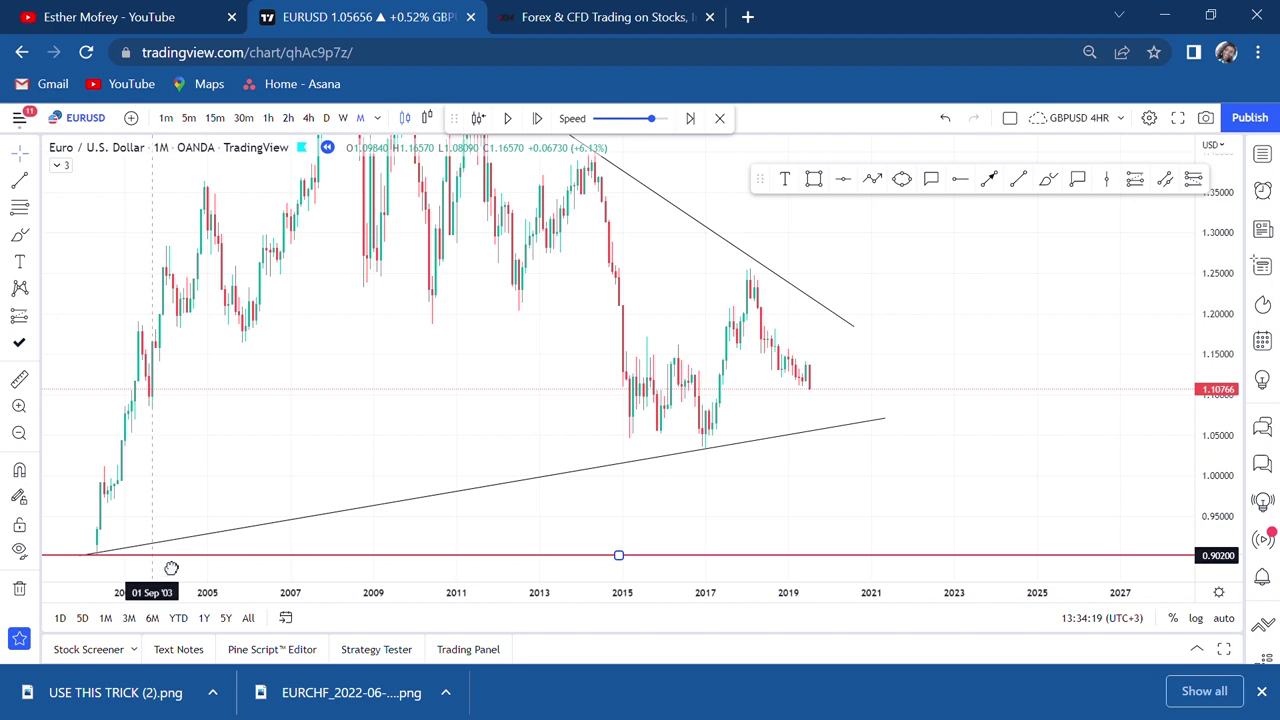
# Step: Draw a rising trend line from the January 2017 low at 1.03472 to May 2020 at about 1.143
pyautogui.scroll(1, 812, 351)
pyautogui.scroll(1, 812, 351)
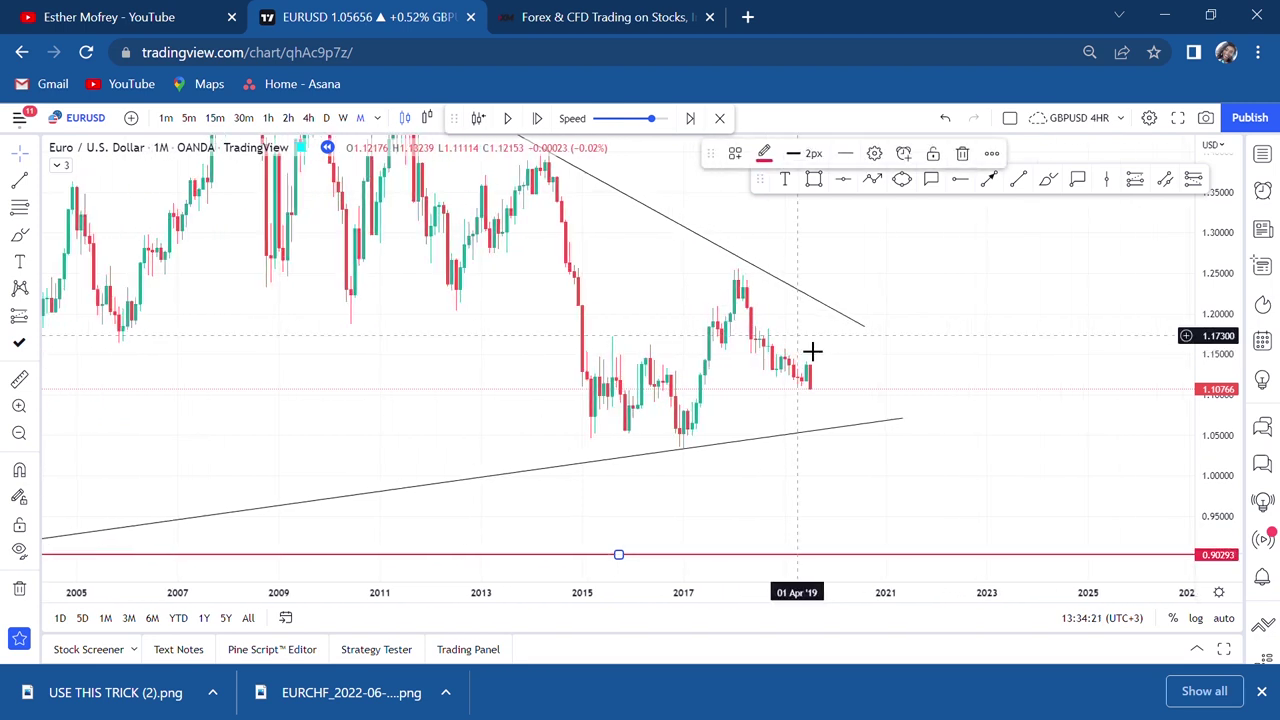
pyautogui.click(1018, 180)
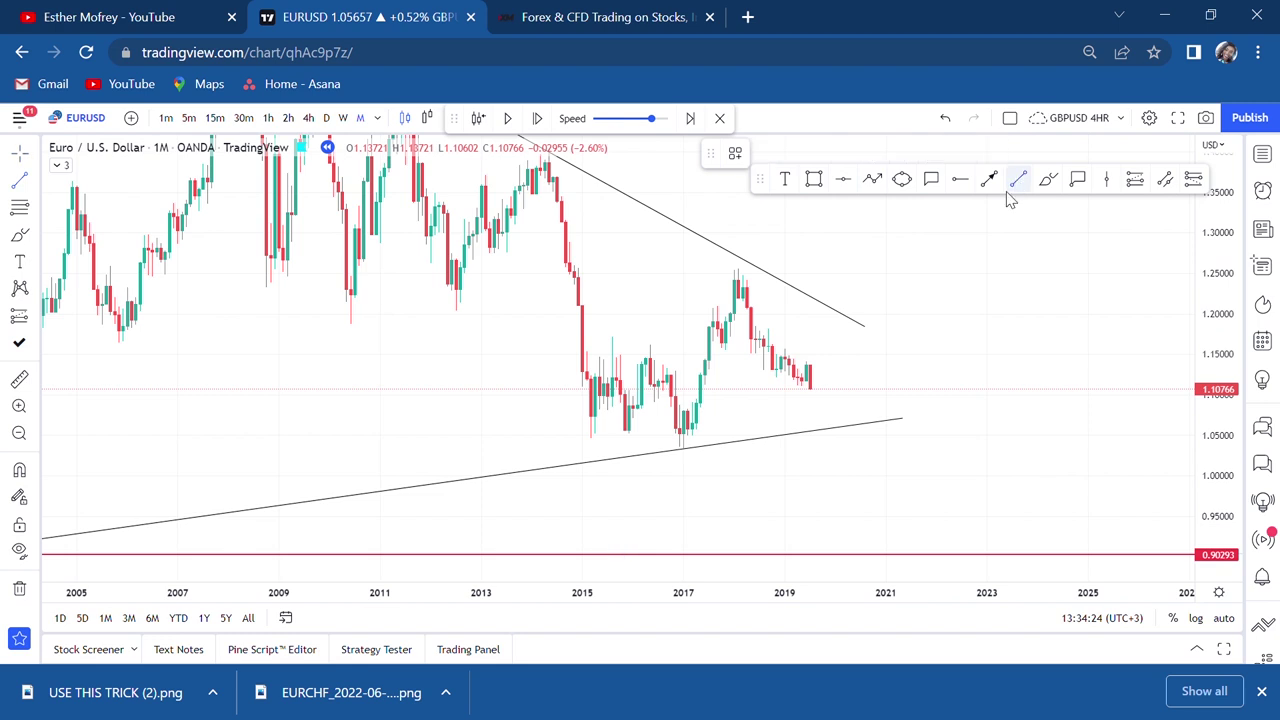
pyautogui.click(697, 460)
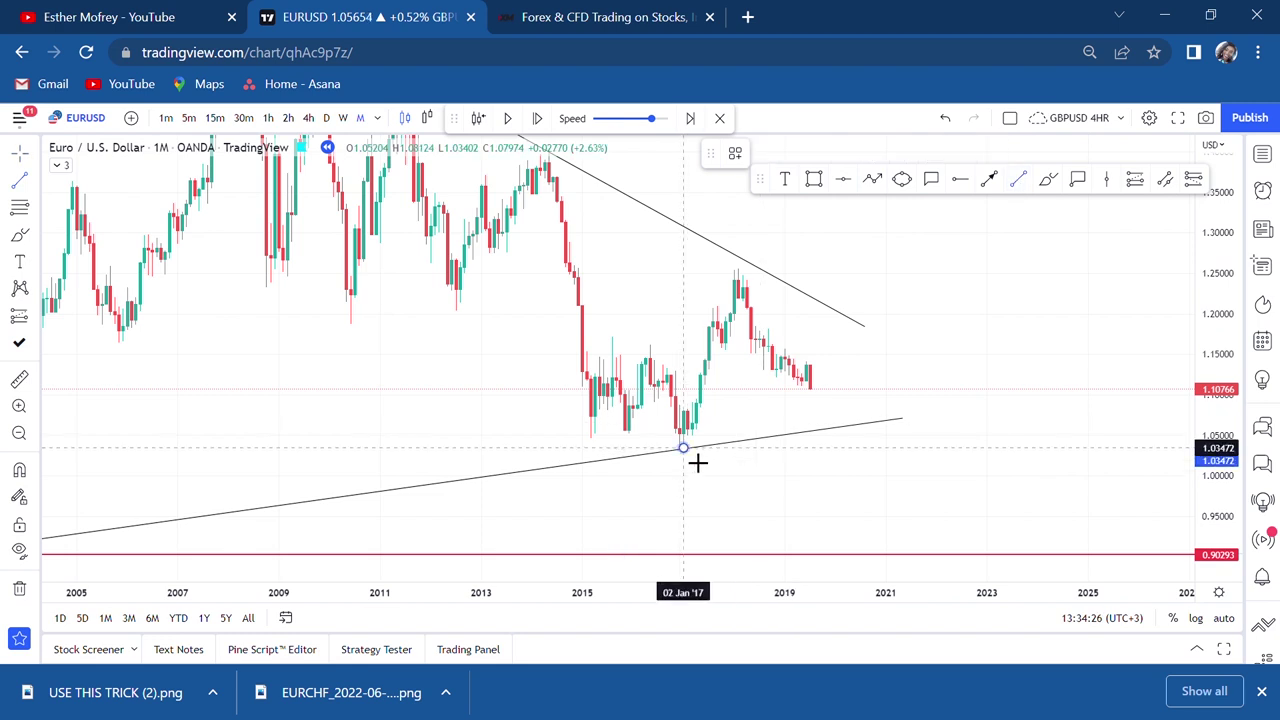
pyautogui.click(851, 360)
pyautogui.scroll(2, 853, 362)
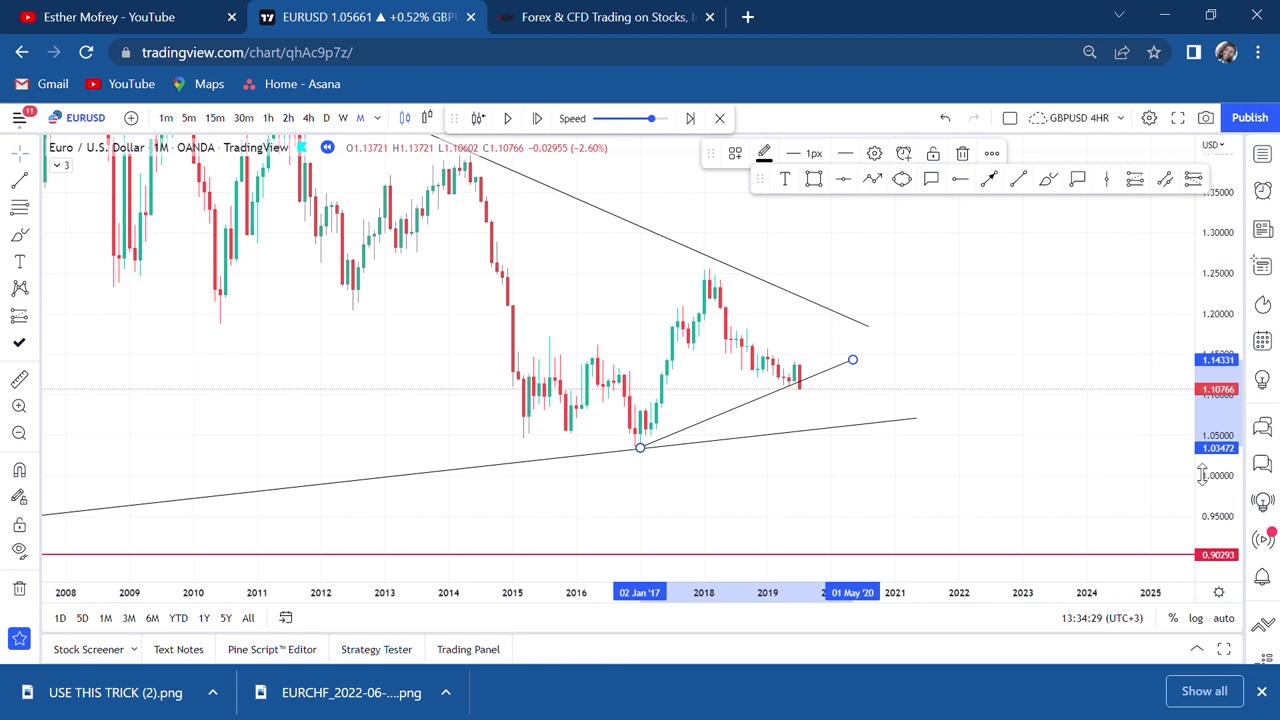
# Step: Move the start of the rising line from the 2017 low back to October 2016 at about 1.027
pyautogui.moveTo(1192, 459); pyautogui.dragTo(1136, 336)
pyautogui.moveTo(897, 332); pyautogui.dragTo(980, 486)
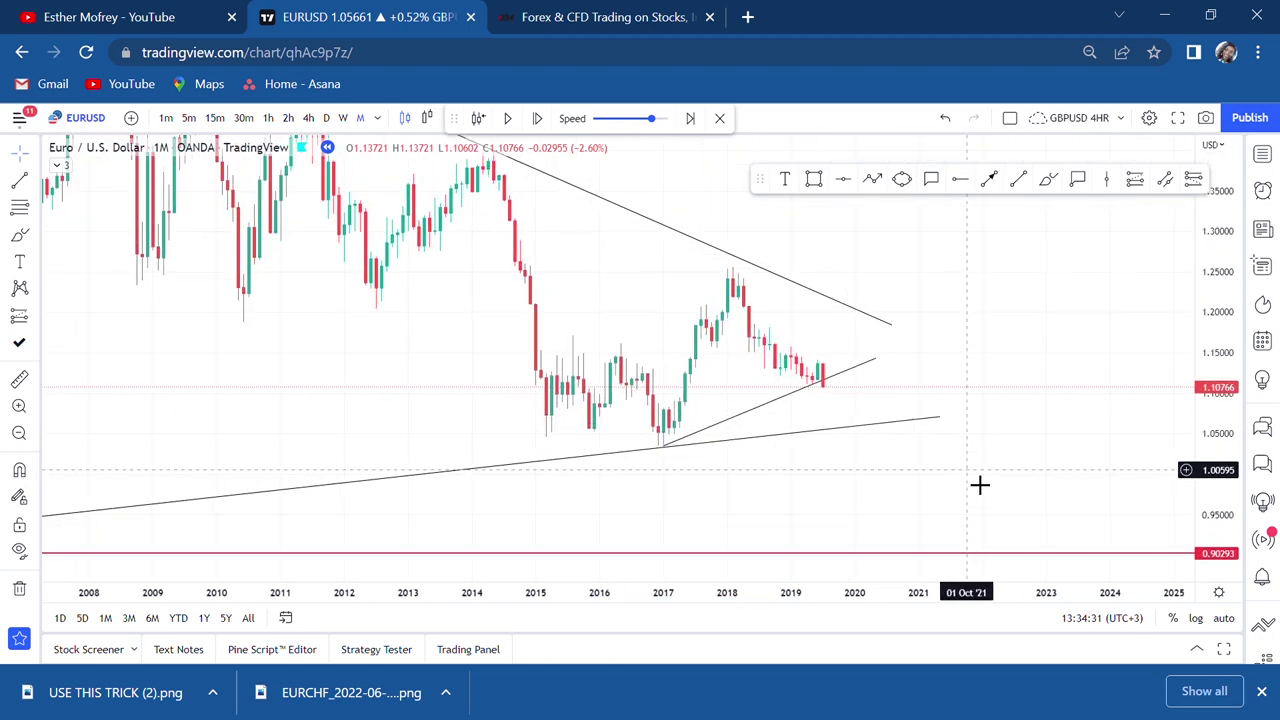
pyautogui.moveTo(1210, 450); pyautogui.dragTo(1190, 246)
pyautogui.scroll(2, 1003, 369)
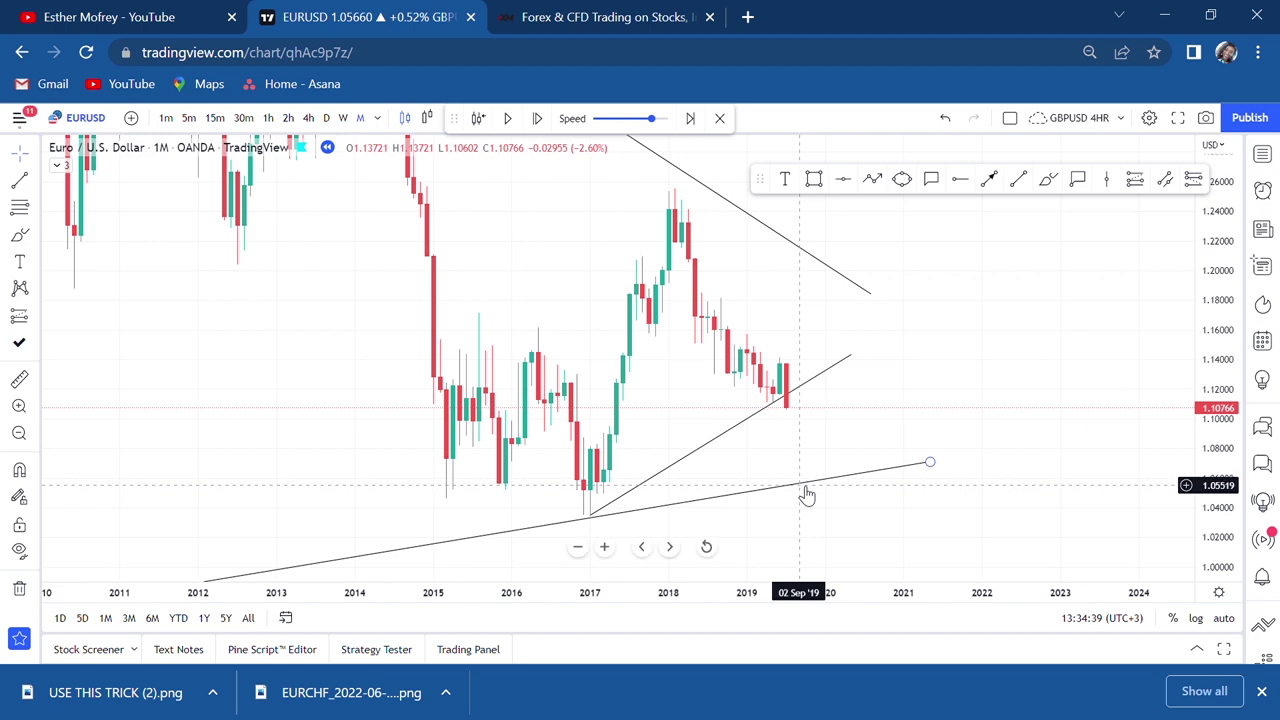
pyautogui.moveTo(590, 516); pyautogui.dragTo(571, 528)
pyautogui.scroll(2, 826, 409)
pyautogui.moveTo(961, 324); pyautogui.dragTo(1034, 326)
pyautogui.scroll(2, 1034, 326)
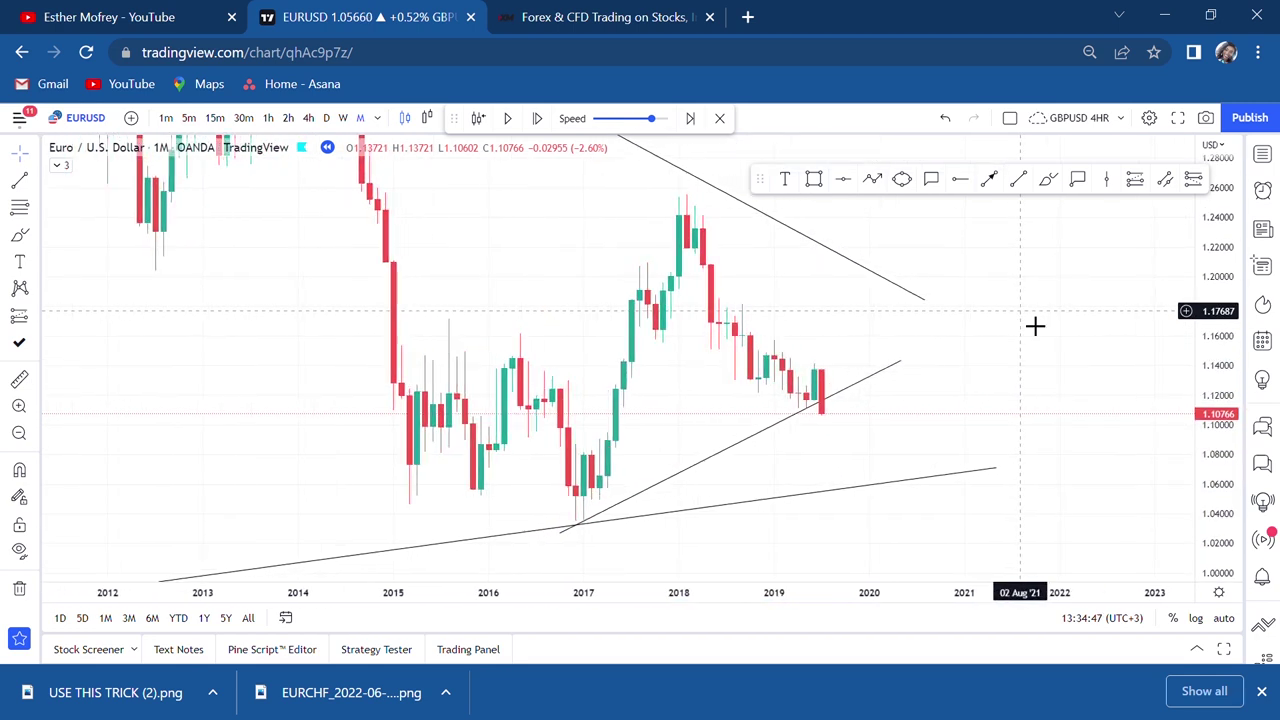
# Step: Draw a falling trend line from the May 2014 high at 1.39932 past the 2018 high to January 2020 at about 1.183
pyautogui.moveTo(1046, 214); pyautogui.dragTo(1046, 463)
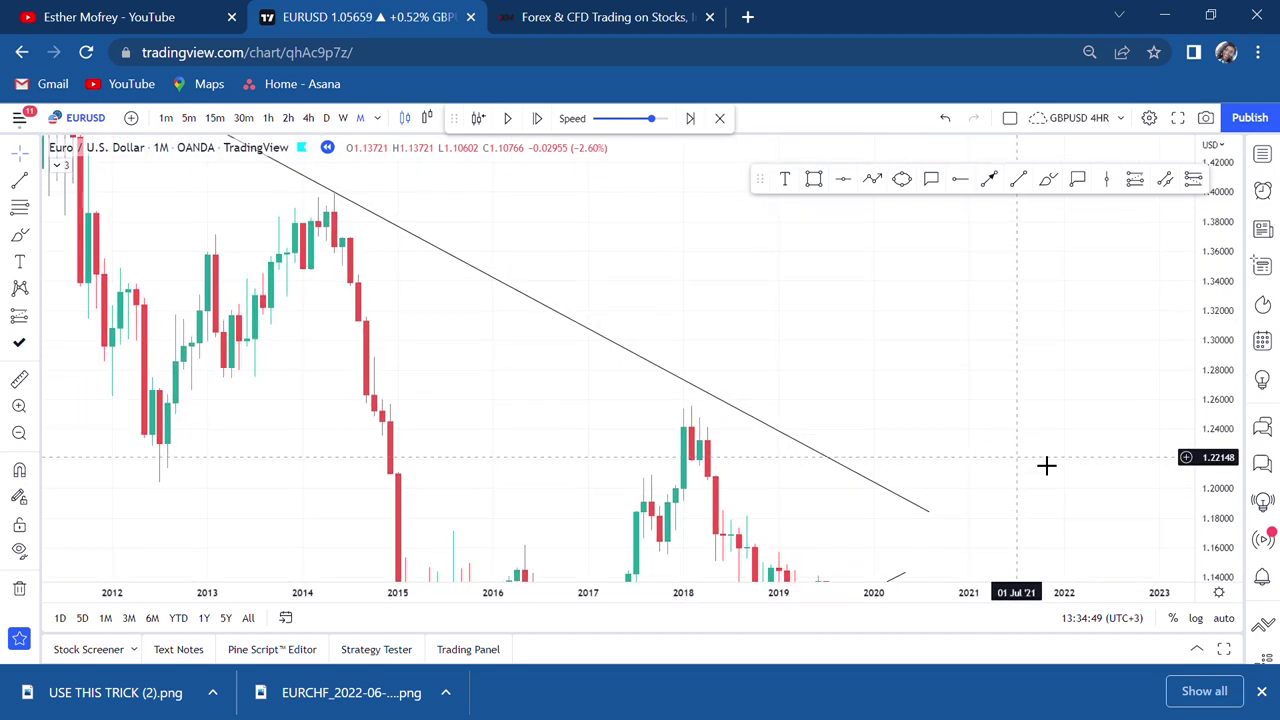
pyautogui.doubleClick(1232, 282)
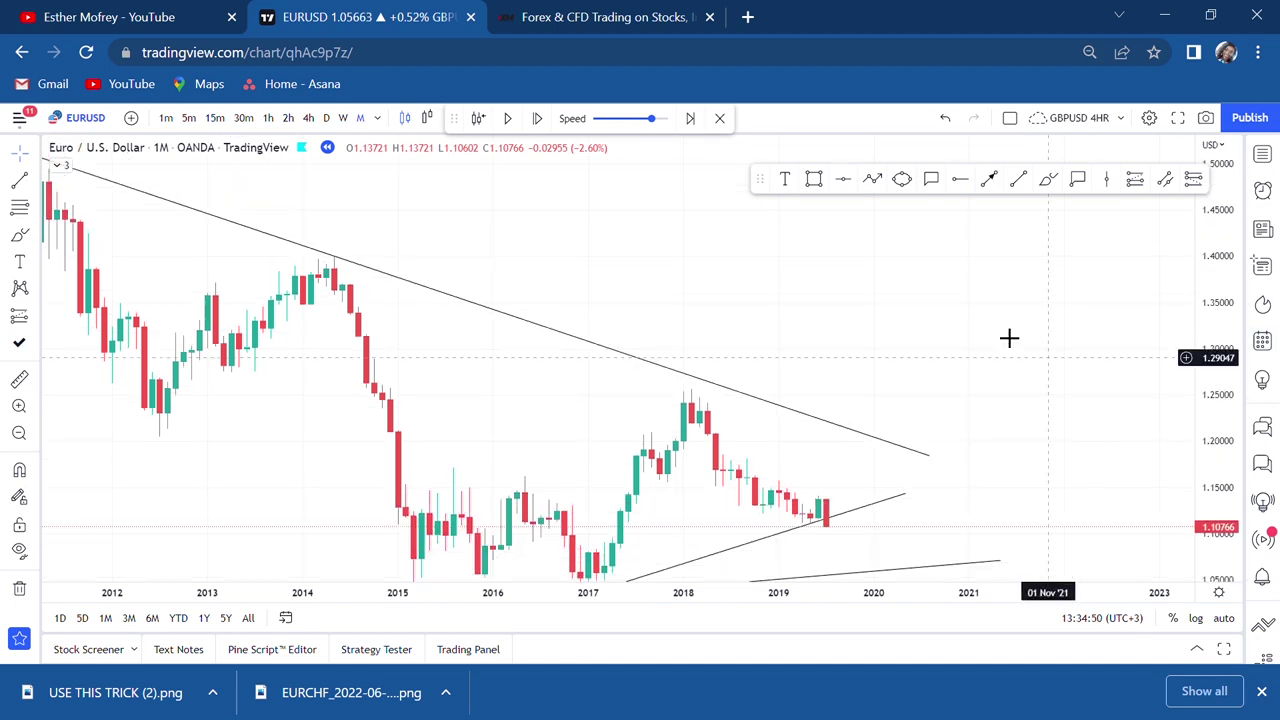
pyautogui.click(1017, 180)
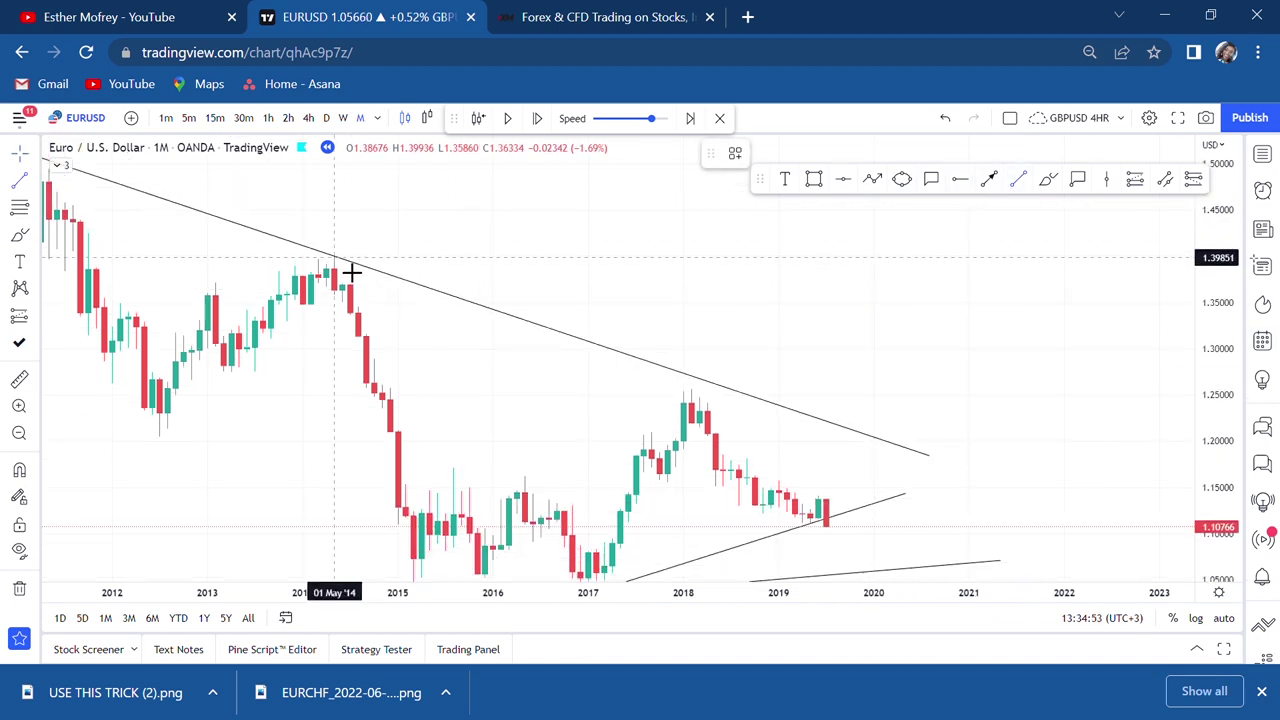
pyautogui.click(351, 270)
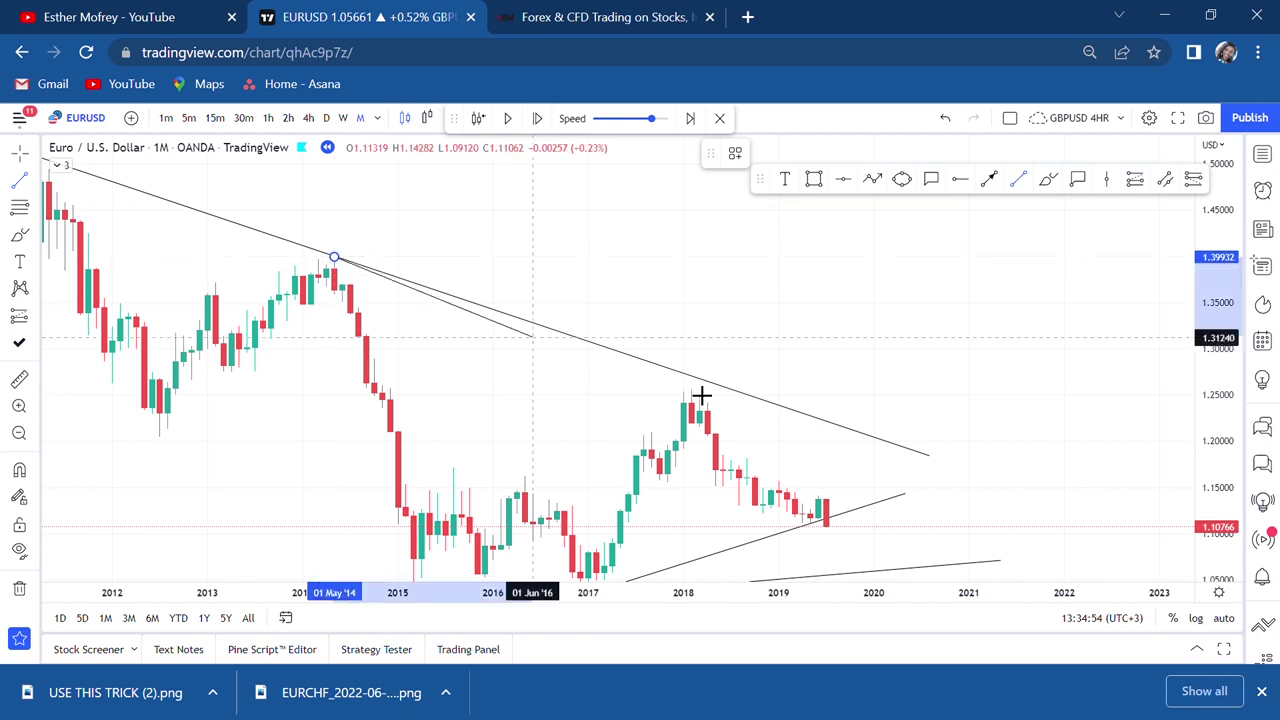
pyautogui.click(888, 472)
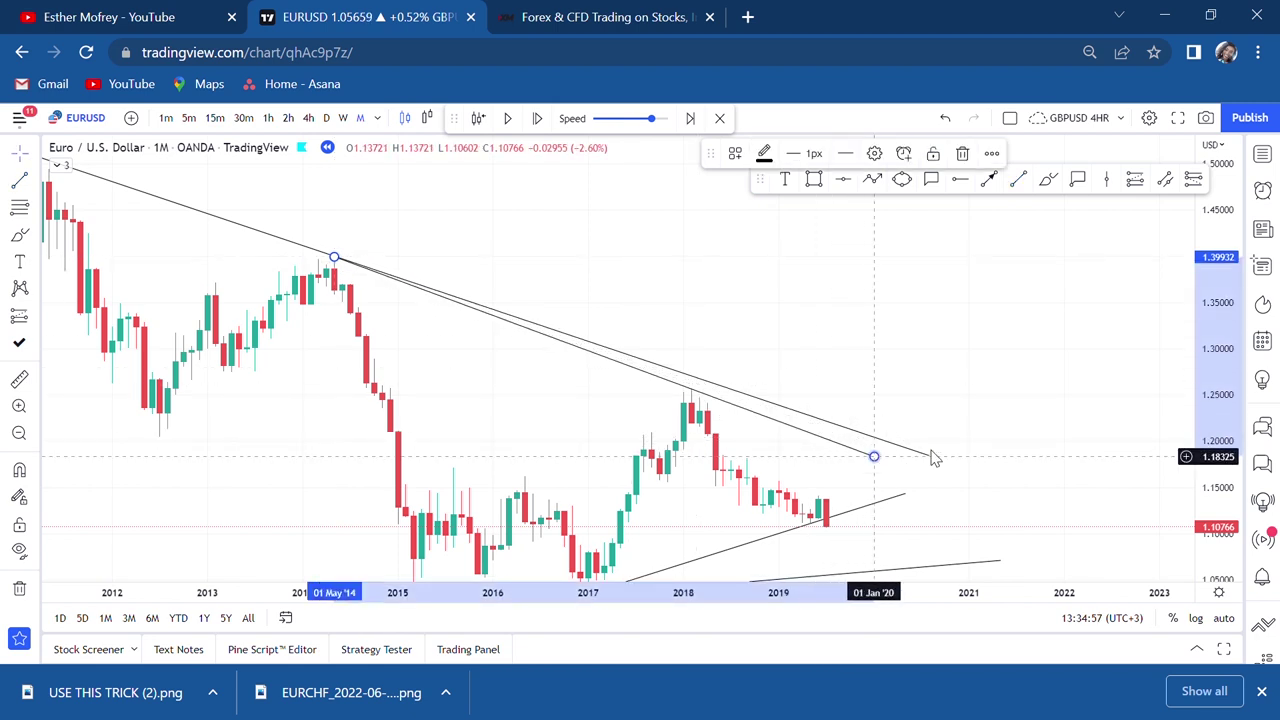
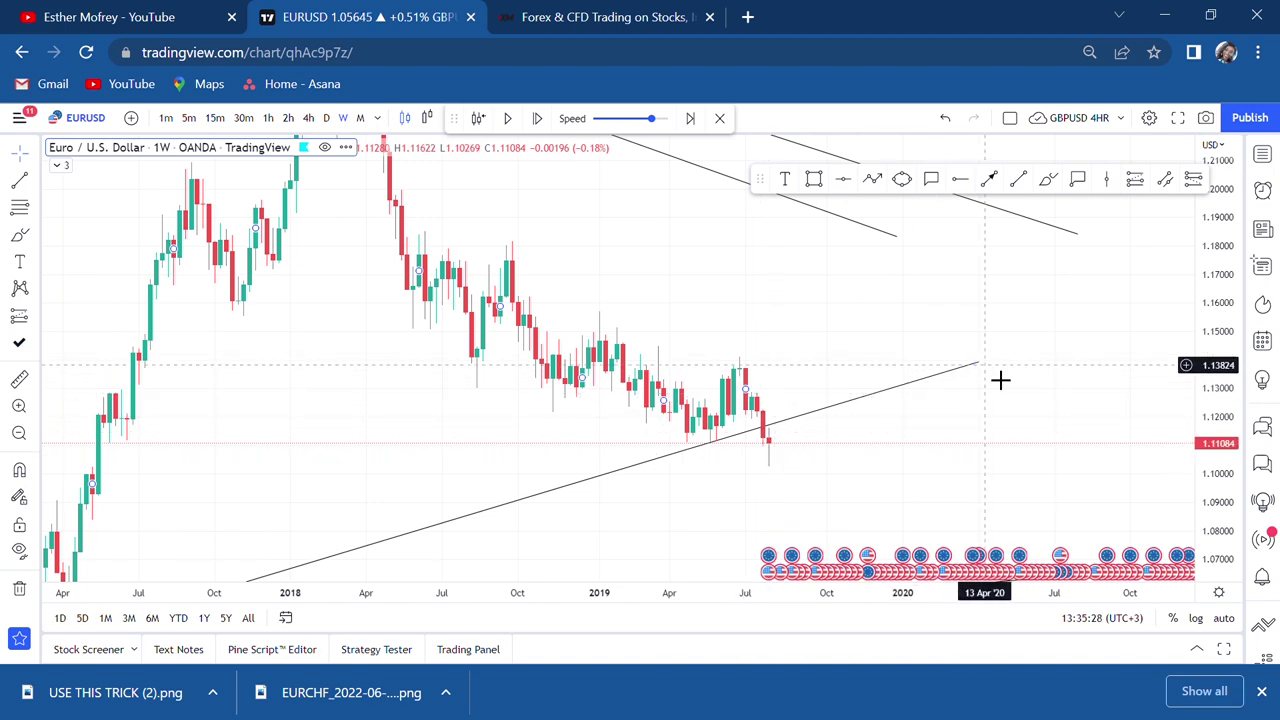
# Step: On the weekly chart, move the steeper rising line's end to March 2020 at 1.12927 and the 2014 falling line's end to 13 January 2020 at 1.18438
pyautogui.moveTo(980, 366); pyautogui.dragTo(969, 396)
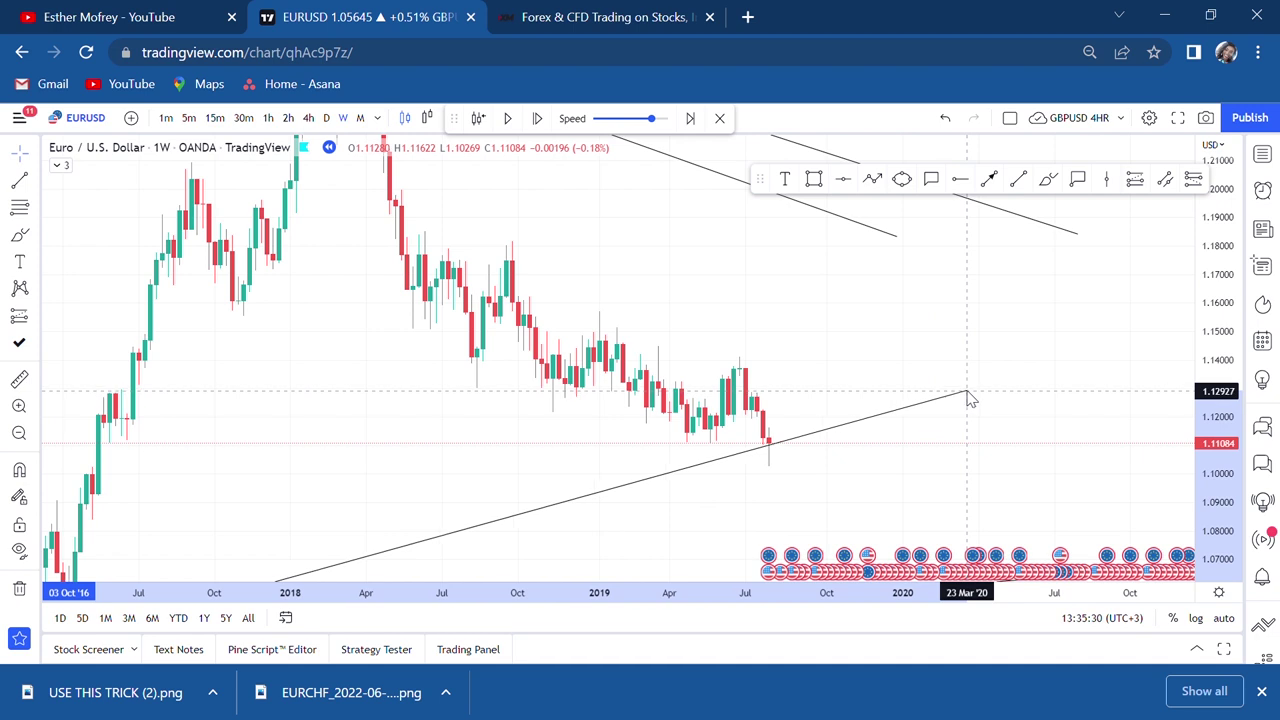
pyautogui.moveTo(820, 371); pyautogui.dragTo(894, 464)
pyautogui.moveTo(783, 334); pyautogui.dragTo(818, 445)
pyautogui.moveTo(988, 397); pyautogui.dragTo(1005, 397)
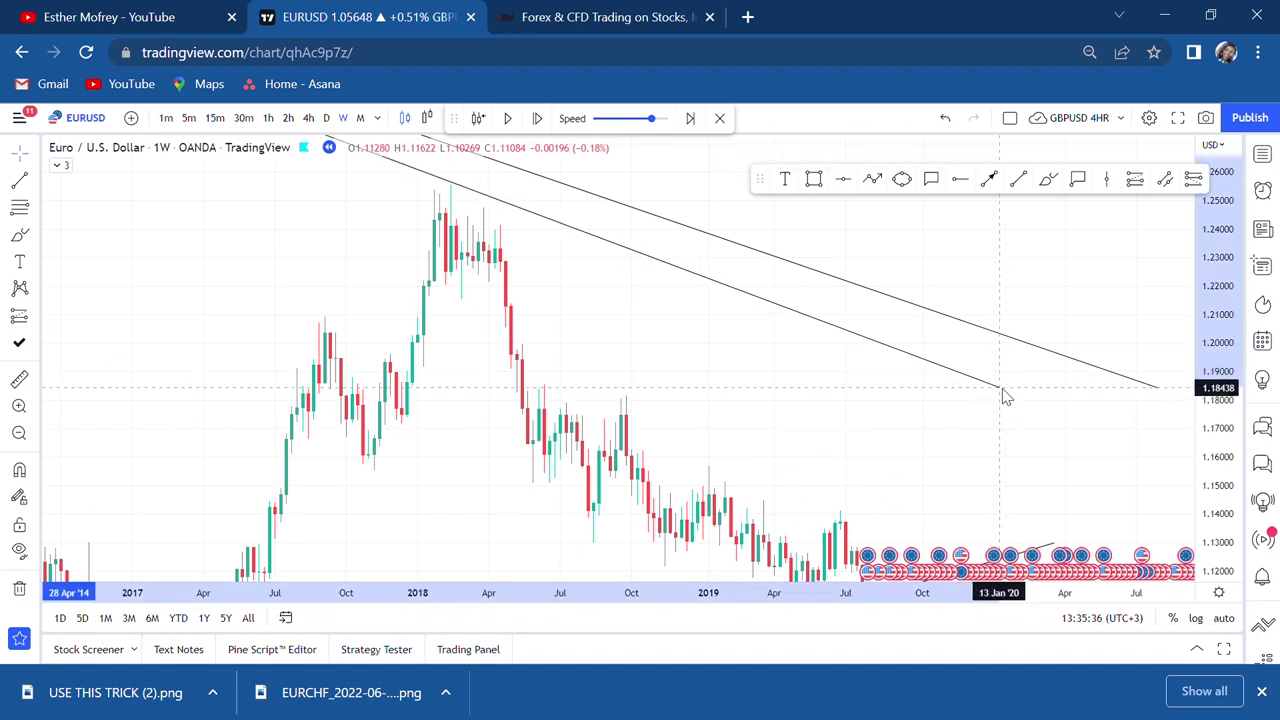
# Step: Draw a steeper falling trend line from the February 2018 high at 1.25556 to September 2019 at about 1.134
pyautogui.click(1017, 182)
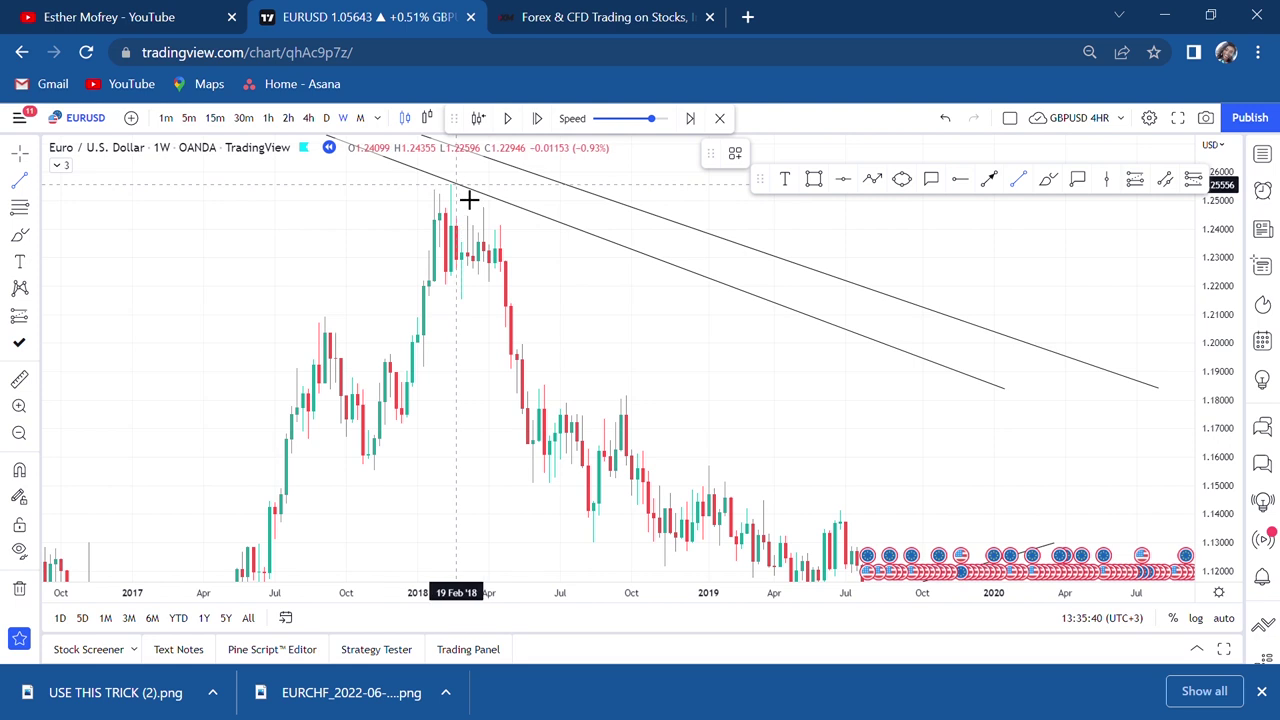
pyautogui.click(456, 185)
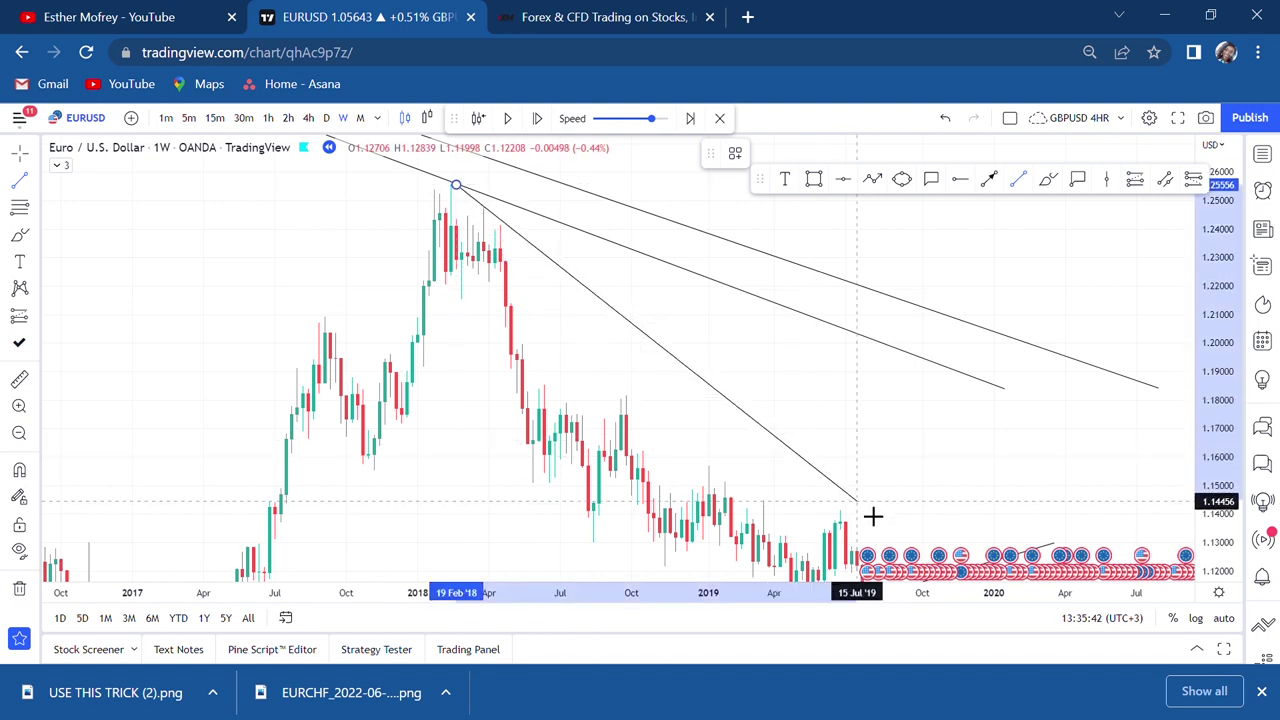
pyautogui.click(901, 533)
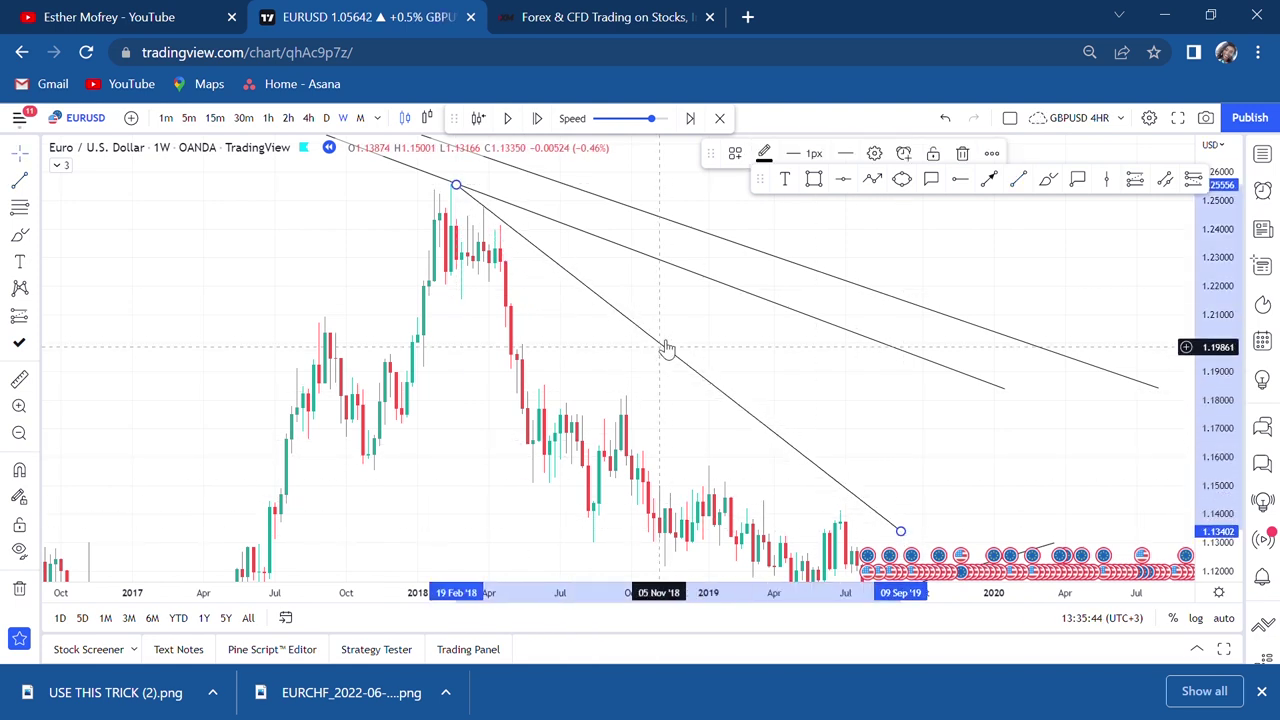
# Step: Shorten the 2014 falling line to 6 January 2020 and move the steep 2018 line's start to 22 January 2018 at about 1.261
pyautogui.scroll(1, 675, 352)
pyautogui.click(1058, 383)
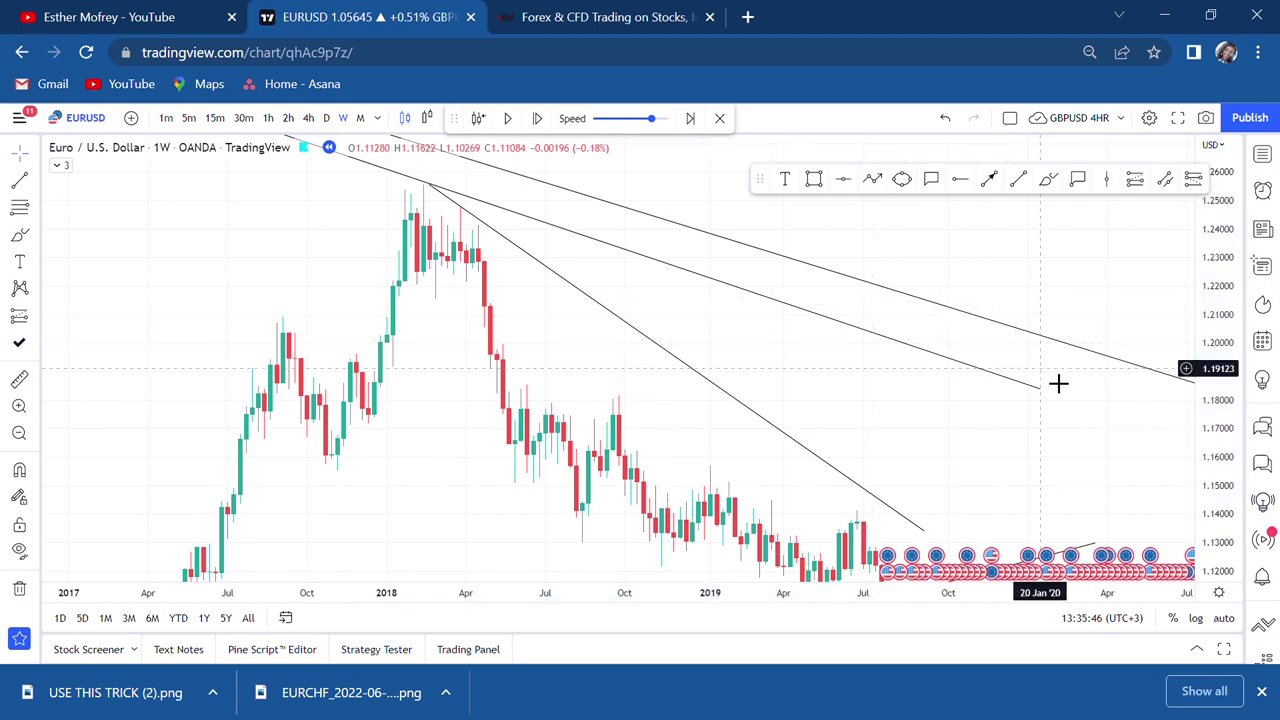
pyautogui.moveTo(1042, 393)
pyautogui.mouseDown()
pyautogui.moveTo(1040, 405)
pyautogui.moveTo(1028, 387)
pyautogui.mouseUp()
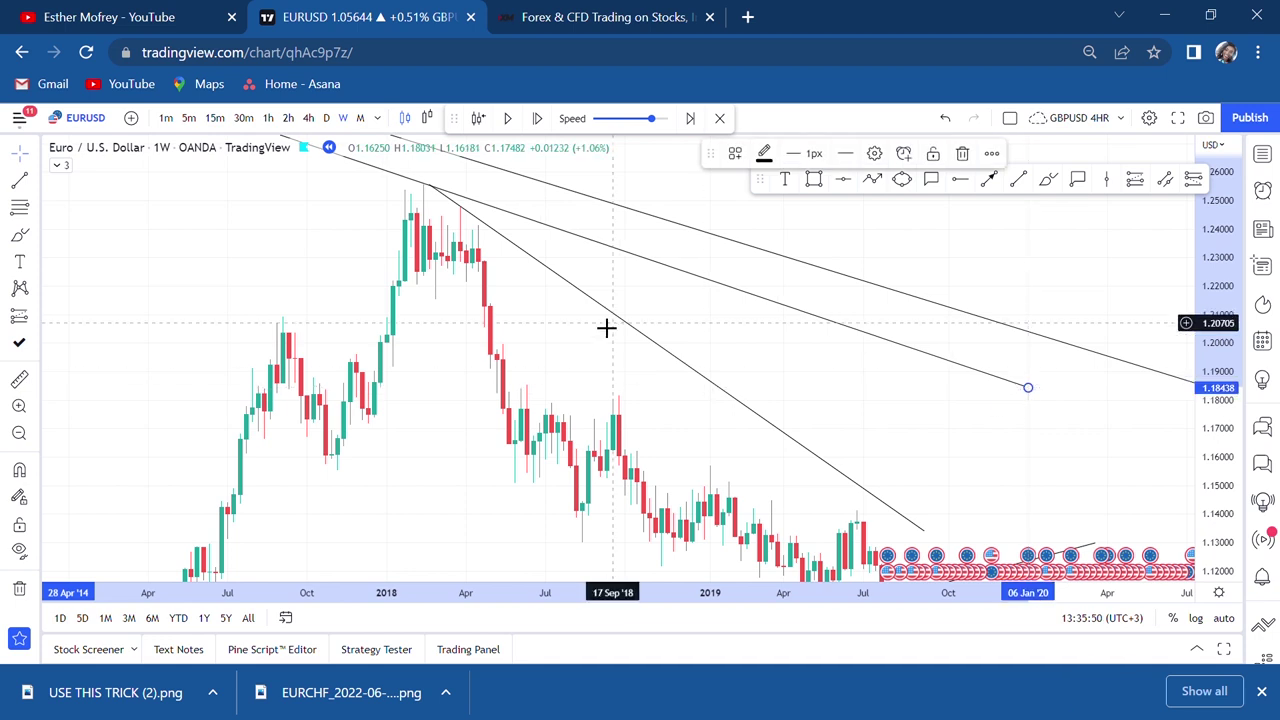
pyautogui.click(412, 181)
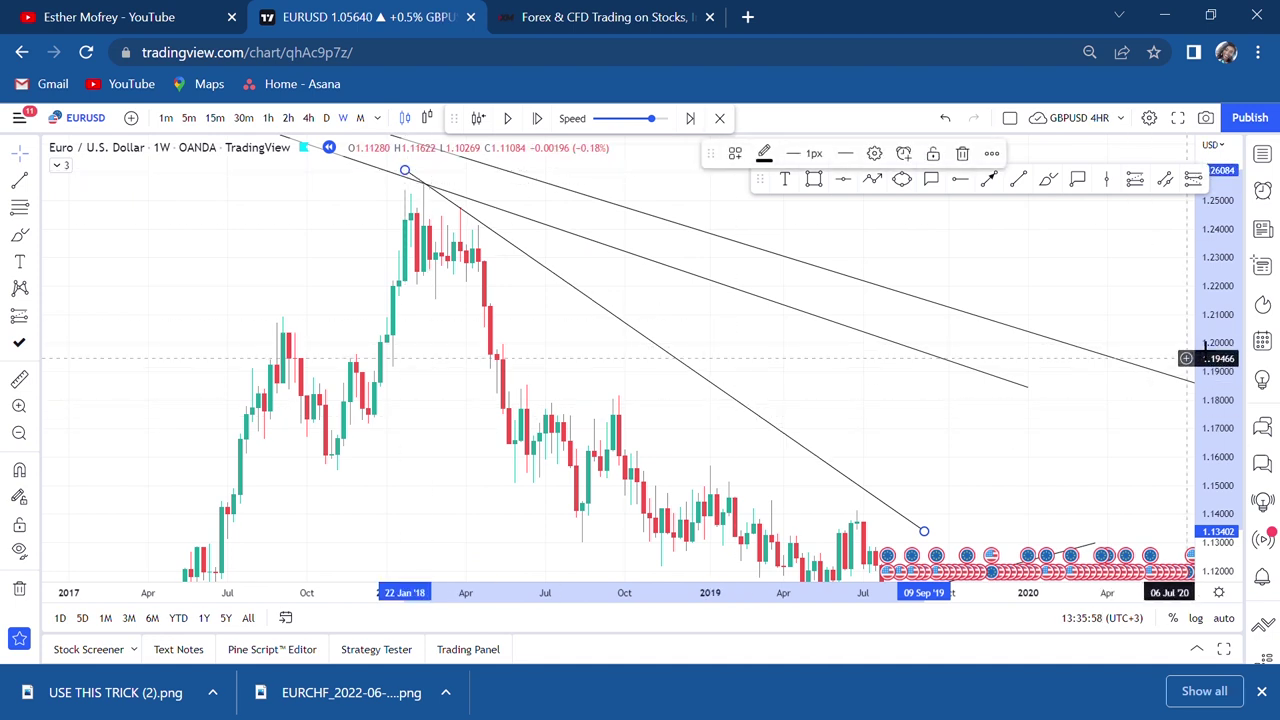
# Step: Draw another falling trend line from the March 2018 high at 1.24800 past the June 2019 high to 26 August 2019 at about 1.128
pyautogui.moveTo(1230, 287); pyautogui.dragTo(1230, 340)
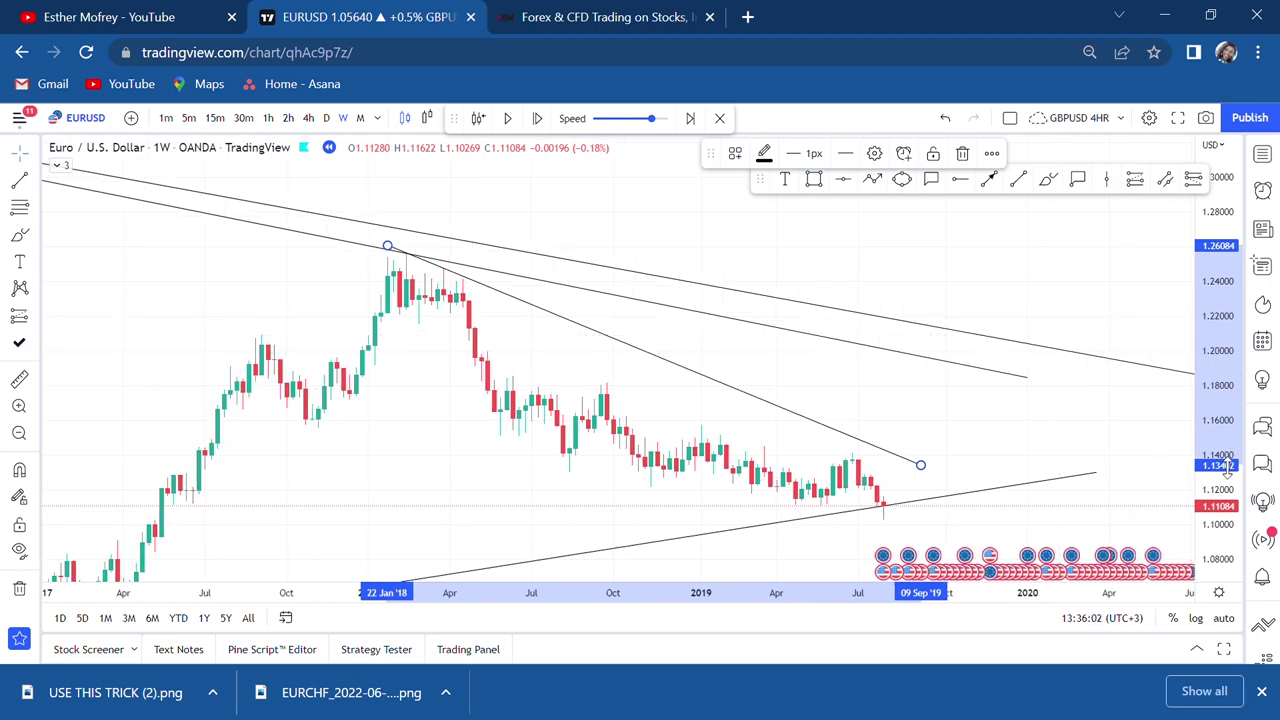
pyautogui.moveTo(1228, 470); pyautogui.dragTo(1228, 420)
pyautogui.scroll(2, 946, 354)
pyautogui.moveTo(856, 413); pyautogui.dragTo(965, 342)
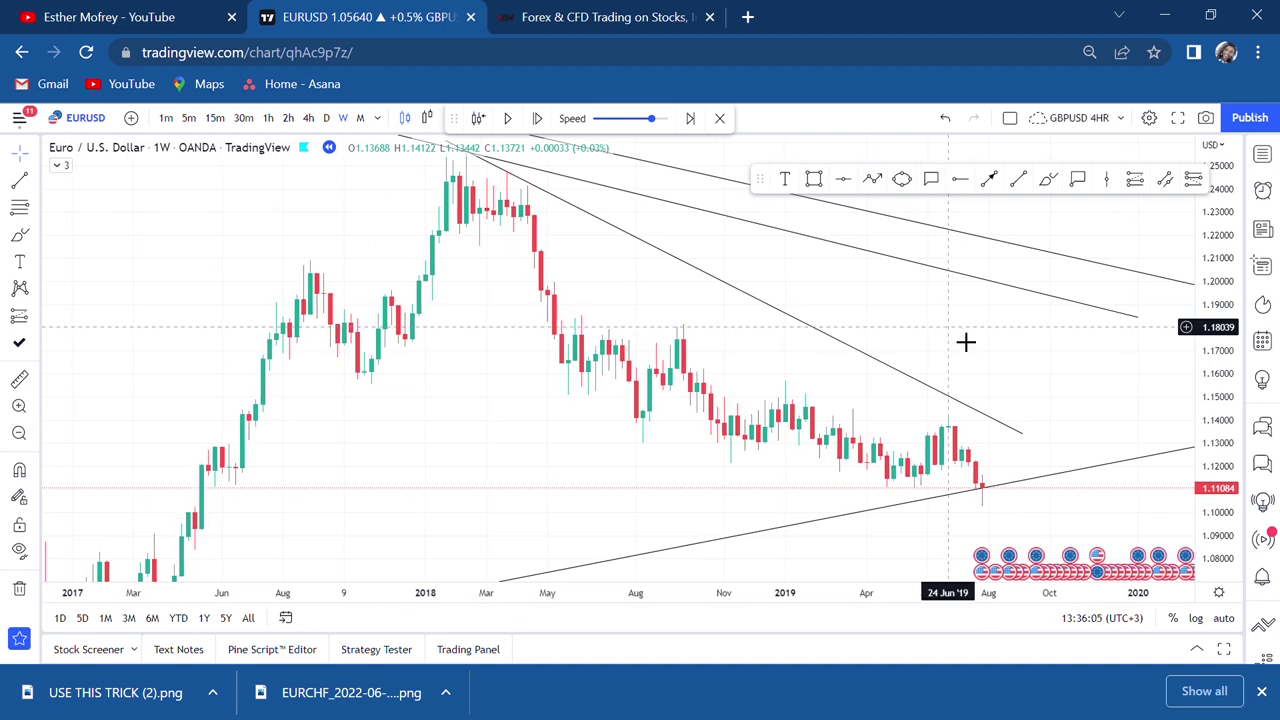
pyautogui.click(1016, 182)
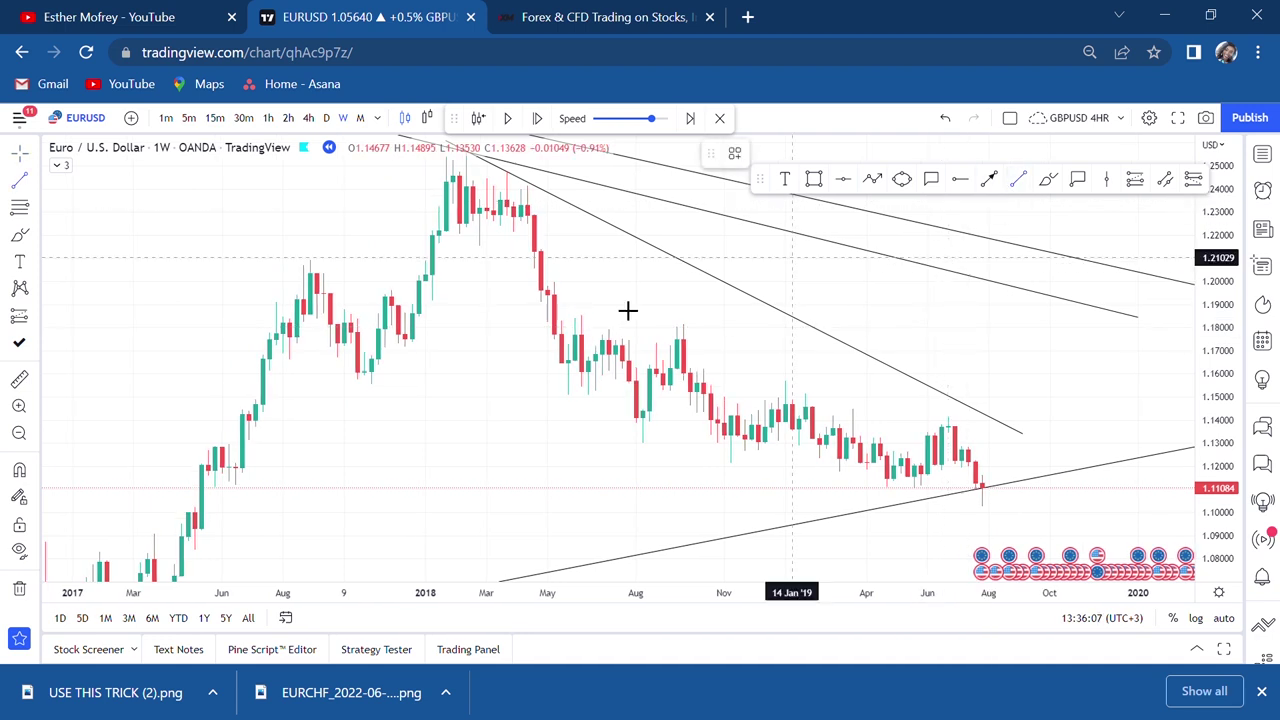
pyautogui.click(512, 176)
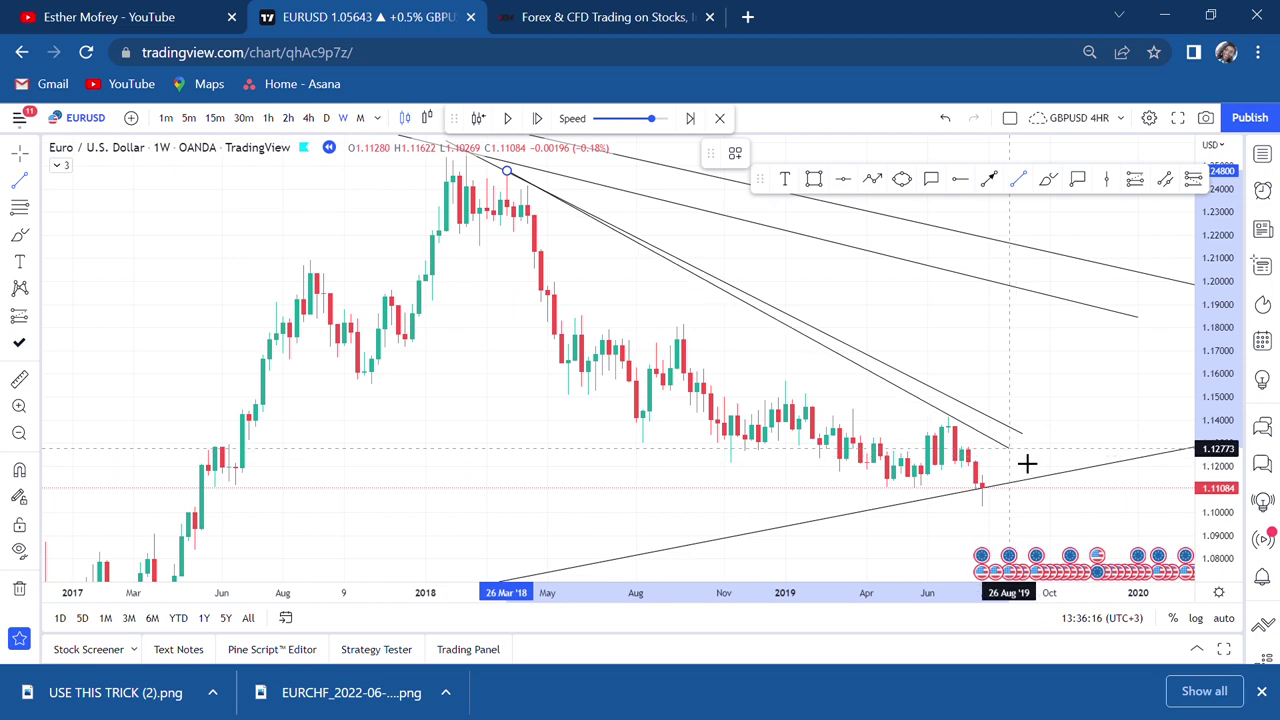
pyautogui.click(1010, 449)
# Step: Move the start of the March 2018 falling line to 19 March 2018 at 1.24962
pyautogui.moveTo(623, 266); pyautogui.dragTo(714, 435)
pyautogui.moveTo(588, 303); pyautogui.dragTo(575, 303)
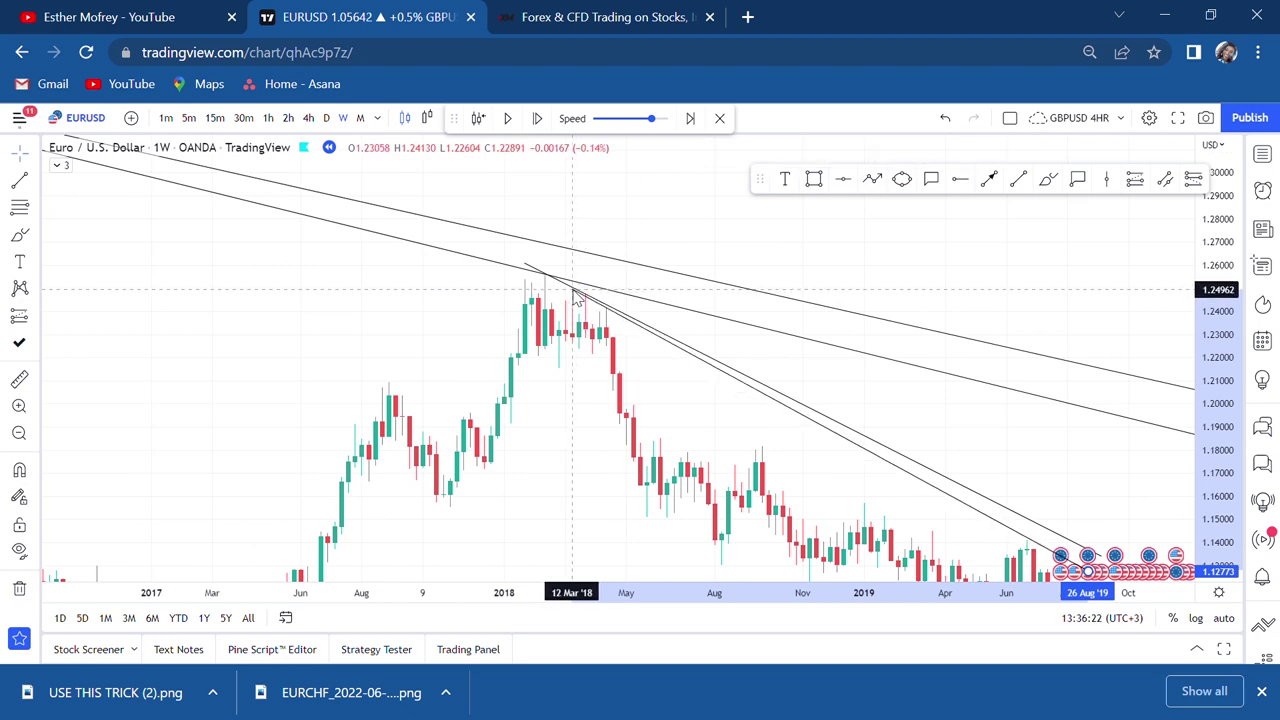
pyautogui.moveTo(573, 290); pyautogui.dragTo(579, 290)
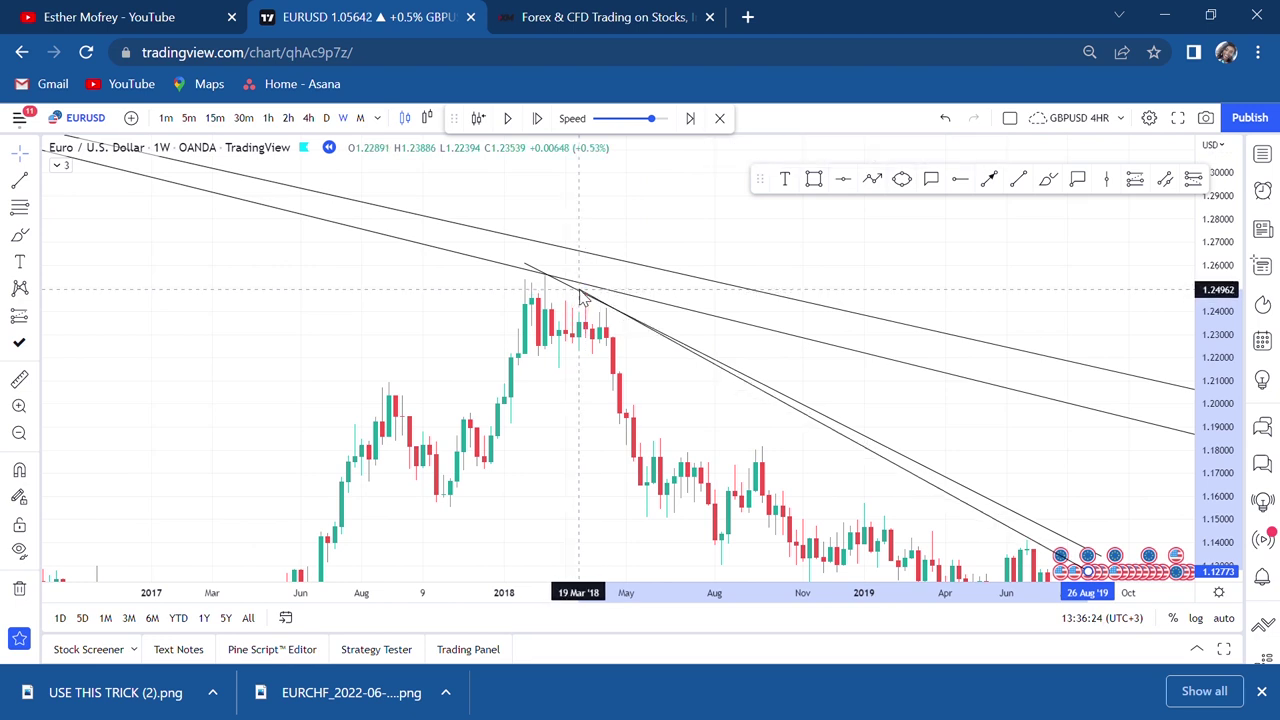
# Step: Extend the end of the March 2018 falling line to early September 2019 at about 1.126
pyautogui.moveTo(886, 386); pyautogui.dragTo(729, 279)
pyautogui.scroll(5, 871, 409)
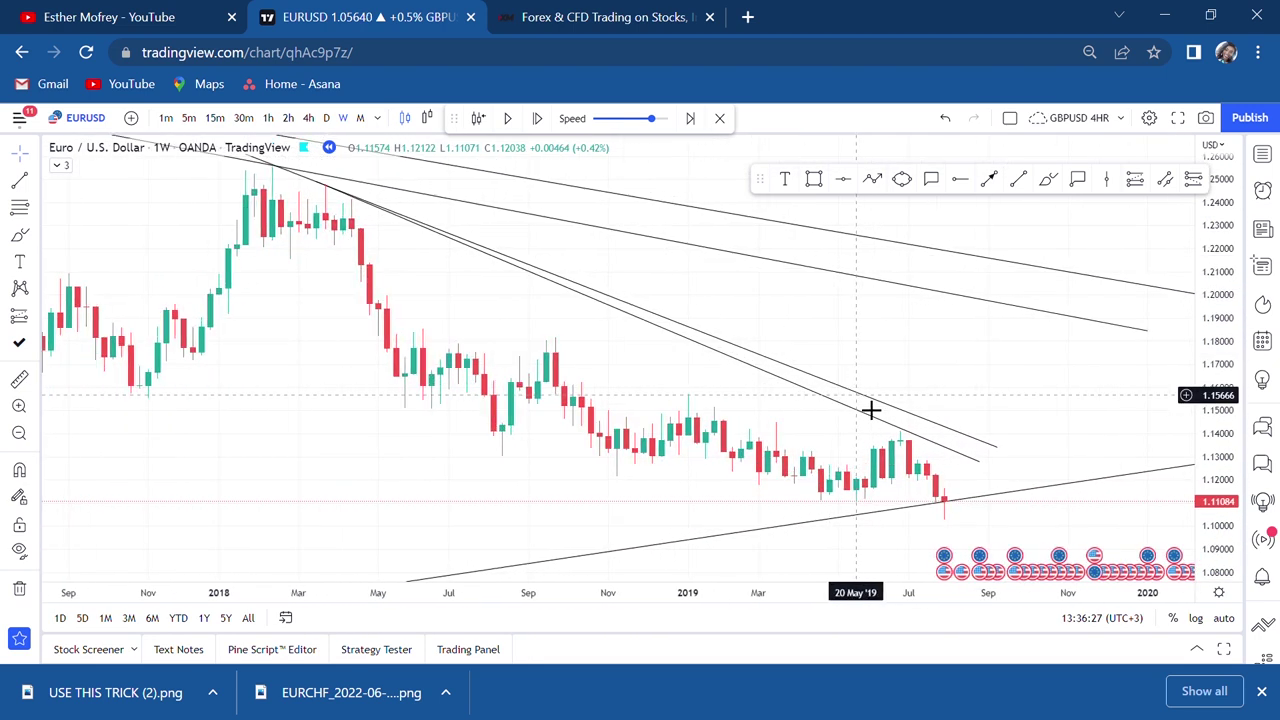
pyautogui.moveTo(906, 331)
pyautogui.mouseDown()
pyautogui.moveTo(951, 451)
pyautogui.moveTo(929, 426)
pyautogui.moveTo(911, 339)
pyautogui.mouseUp()
pyautogui.scroll(2, 1066, 437)
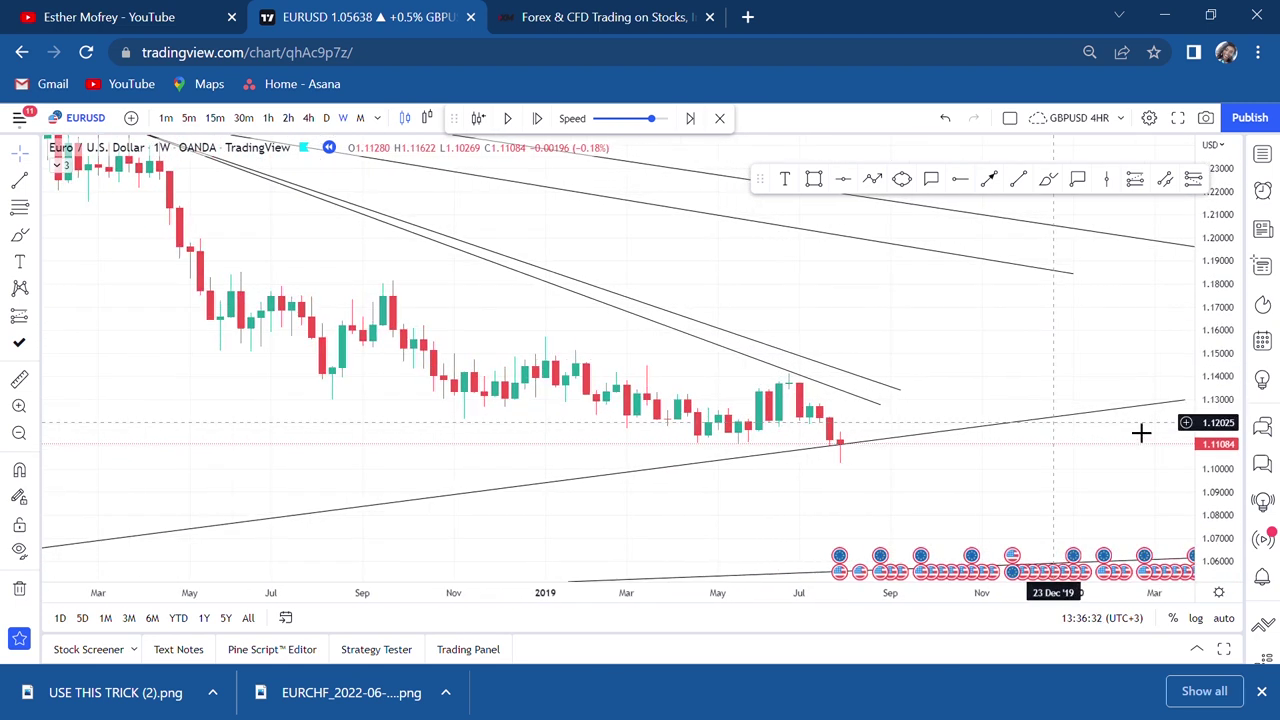
pyautogui.moveTo(1220, 513); pyautogui.dragTo(1182, 312)
pyautogui.scroll(2, 1000, 368)
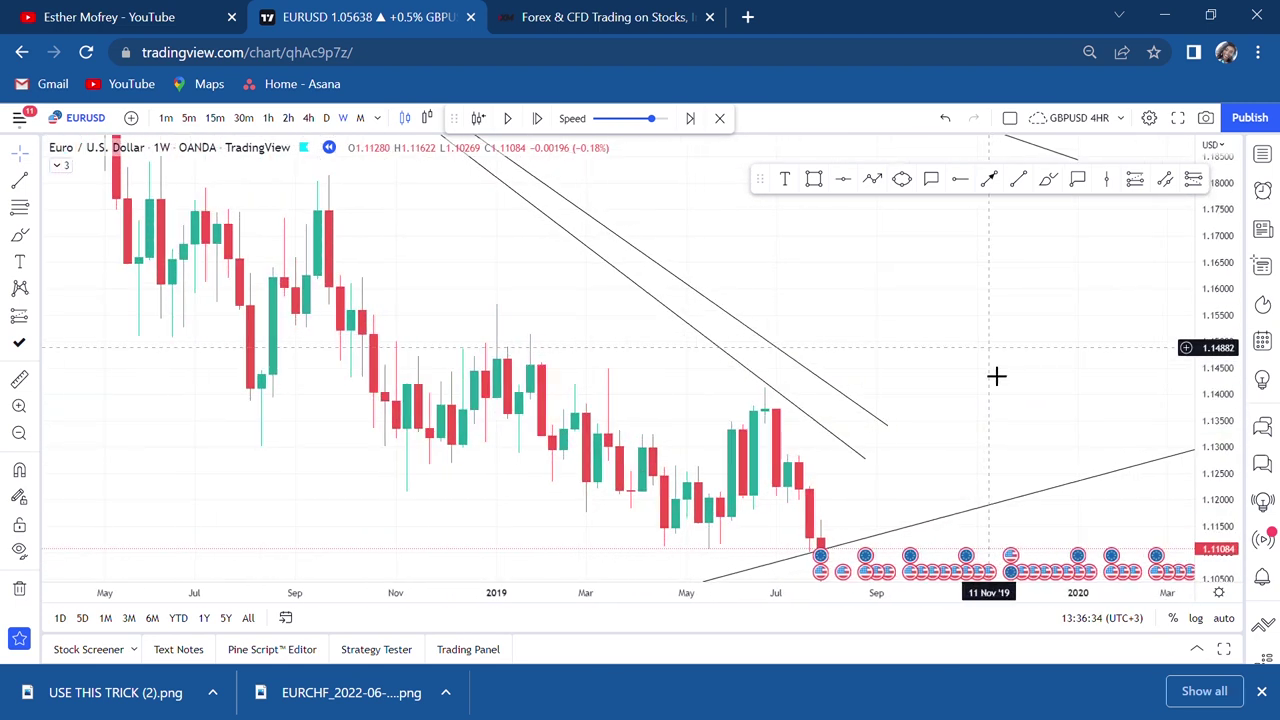
pyautogui.moveTo(866, 464); pyautogui.dragTo(878, 472)
# Step: Examine how the two steep falling trend lines fit the weekly highs from early 2018 to mid-2019
pyautogui.moveTo(917, 391); pyautogui.dragTo(1137, 537)
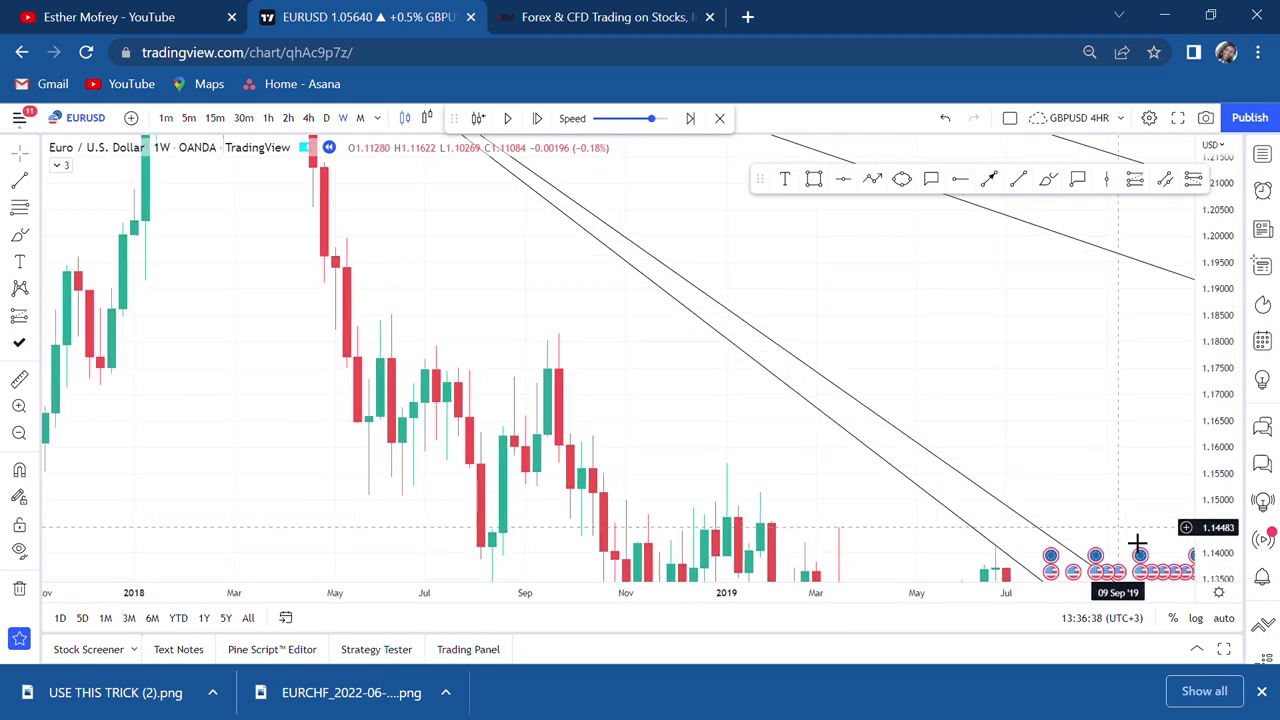
pyautogui.moveTo(951, 351); pyautogui.dragTo(1092, 574)
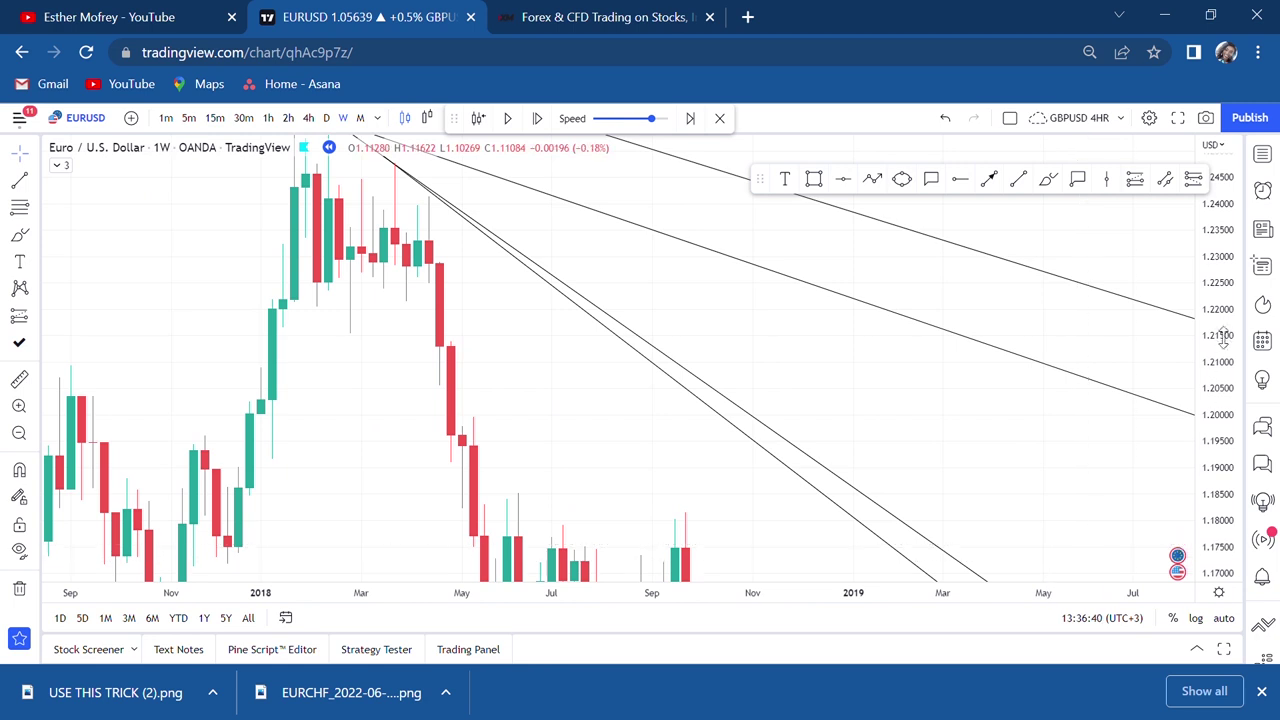
pyautogui.moveTo(1220, 313); pyautogui.dragTo(1235, 473)
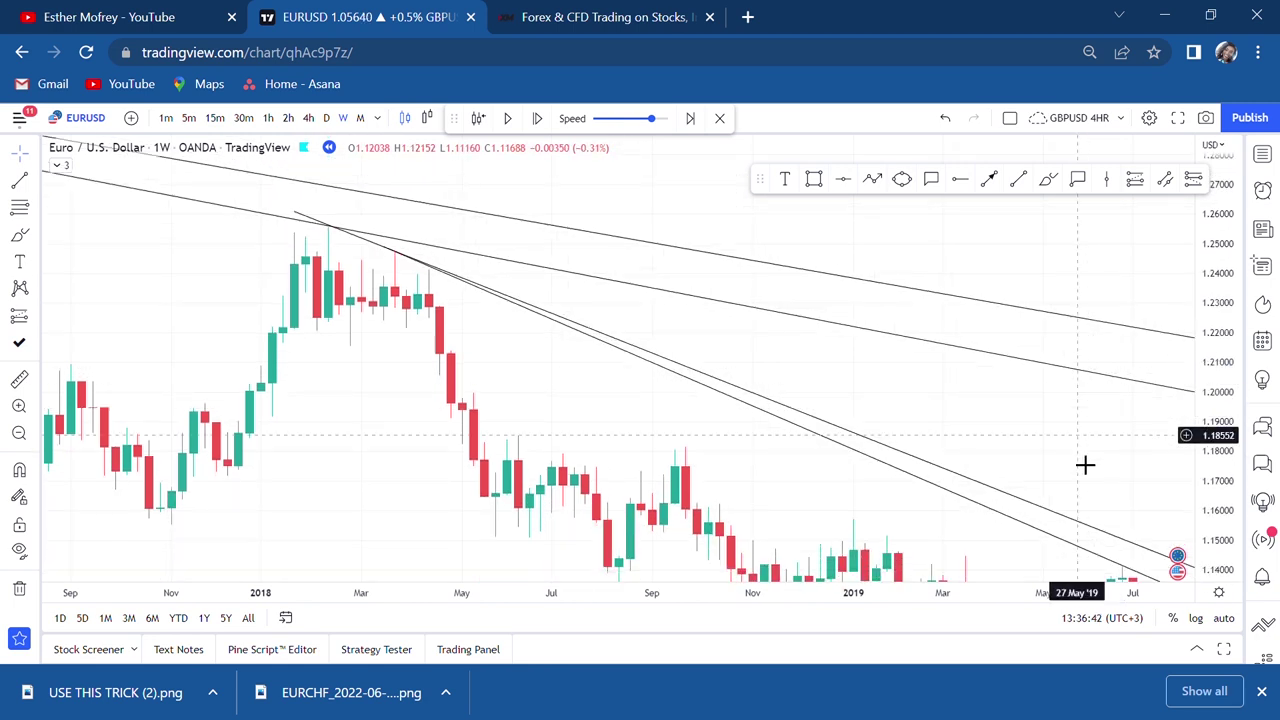
pyautogui.moveTo(1085, 464); pyautogui.dragTo(940, 289)
pyautogui.scroll(-3, 943, 290)
pyautogui.scroll(-2, 943, 290)
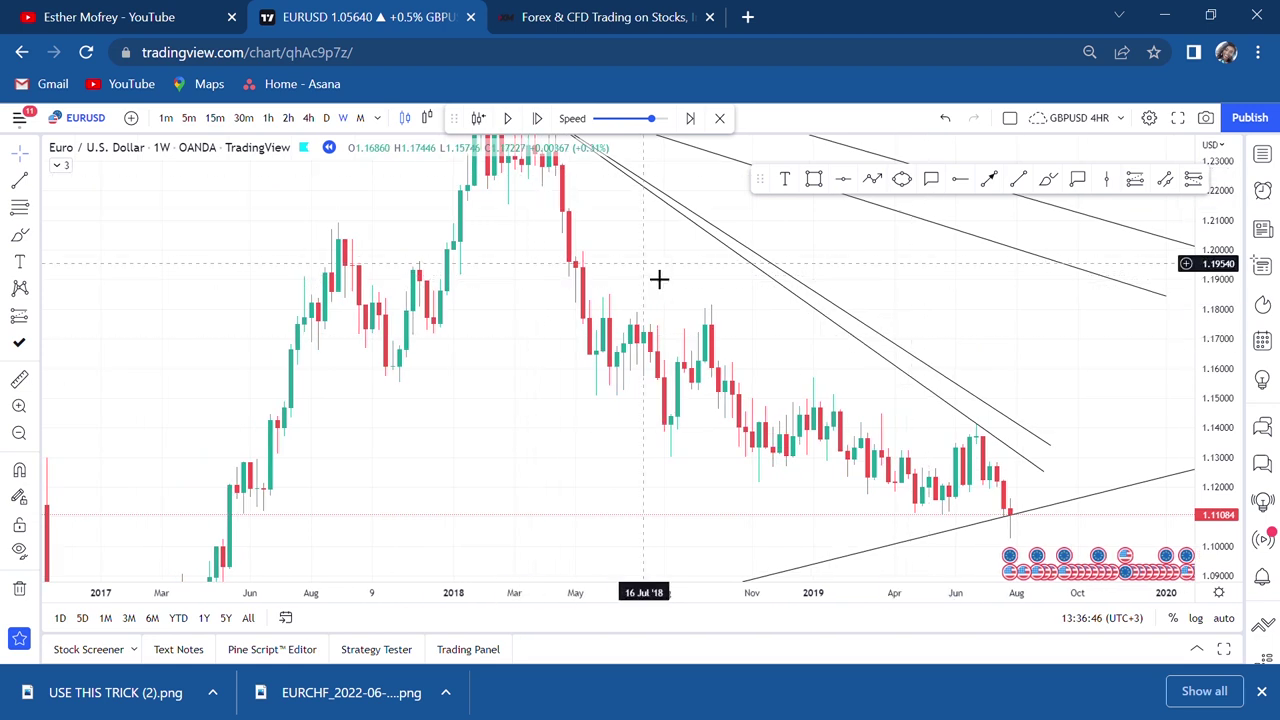
pyautogui.moveTo(659, 279); pyautogui.dragTo(679, 386)
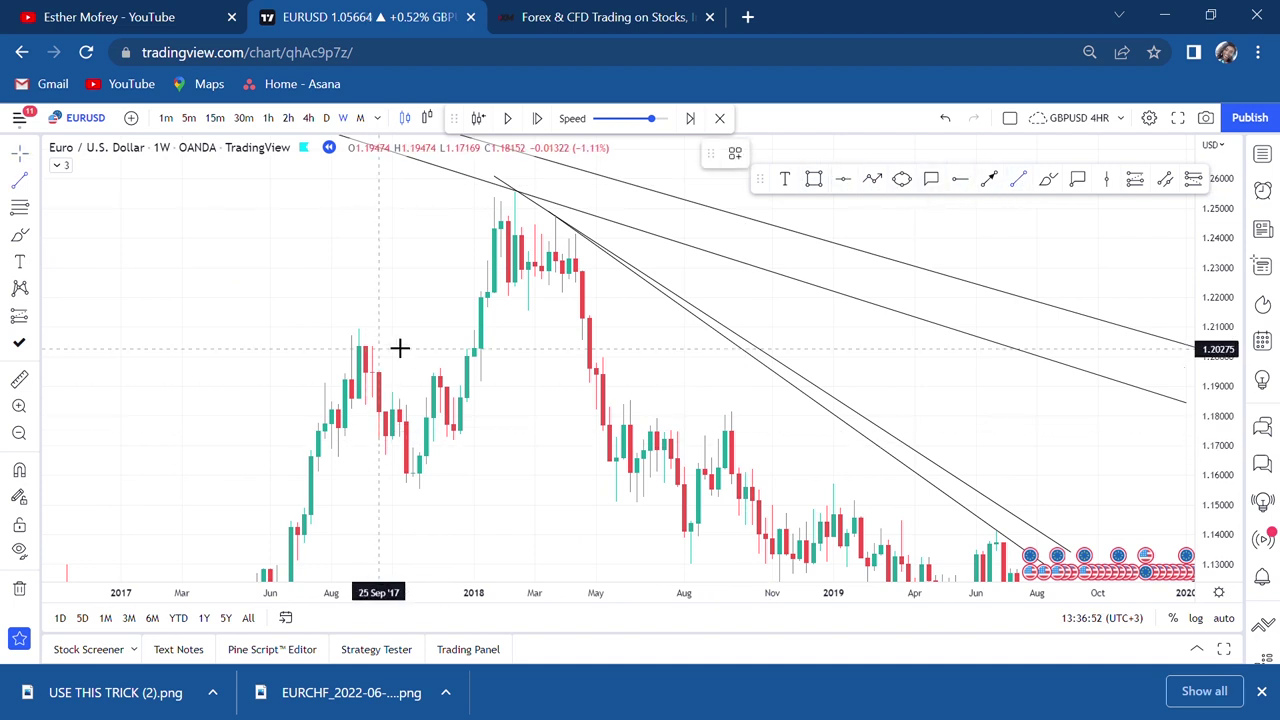
pyautogui.click(385, 314)
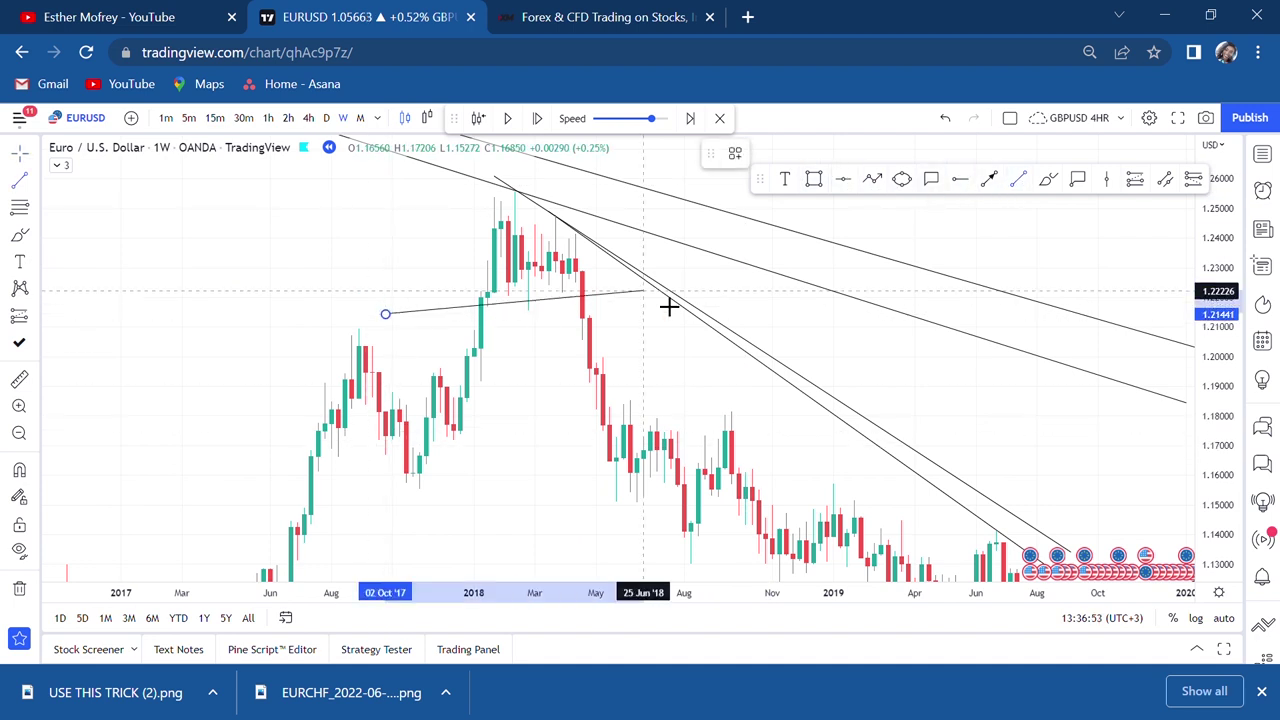
pyautogui.click(721, 320)
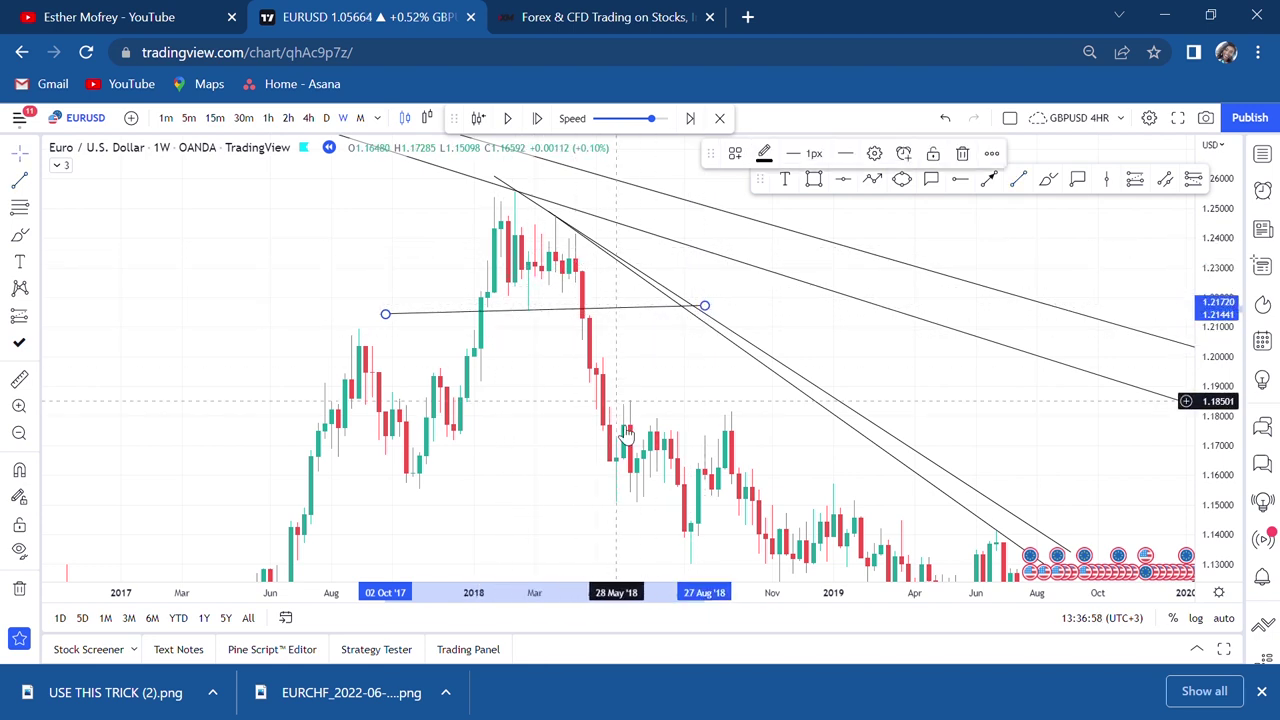
pyautogui.moveTo(708, 420); pyautogui.dragTo(634, 329)
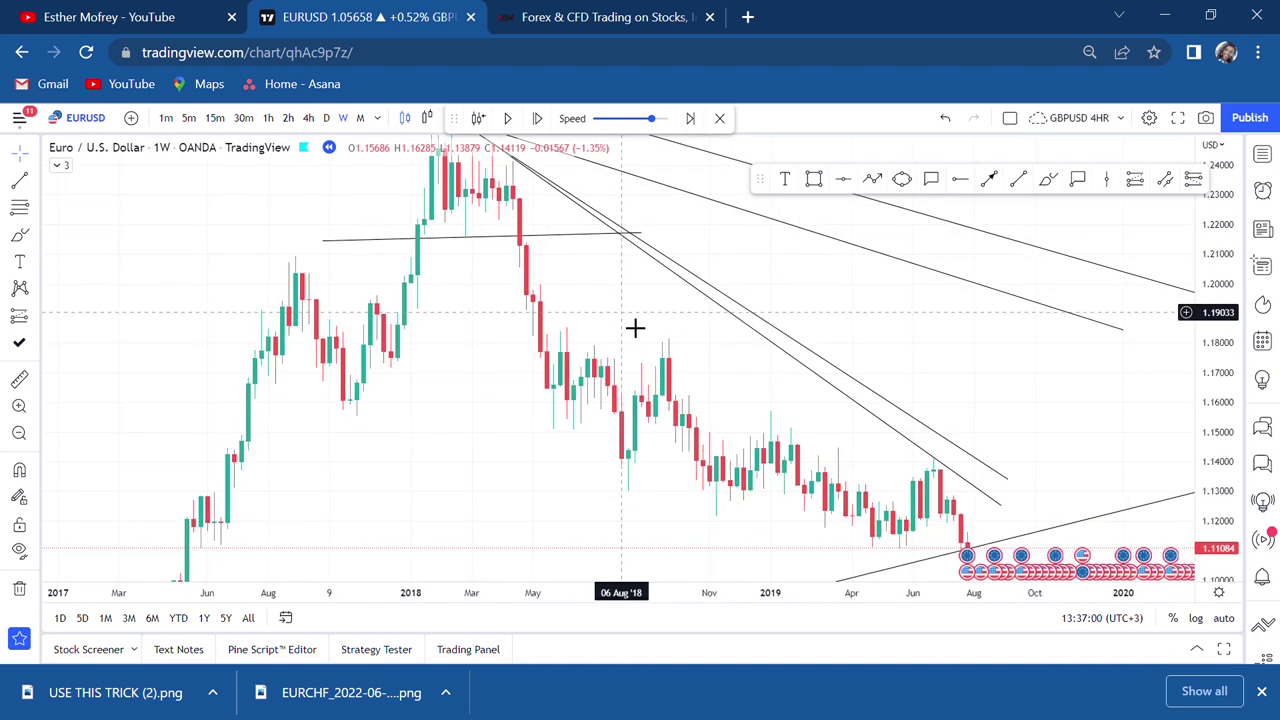
pyautogui.moveTo(585, 244); pyautogui.dragTo(709, 343)
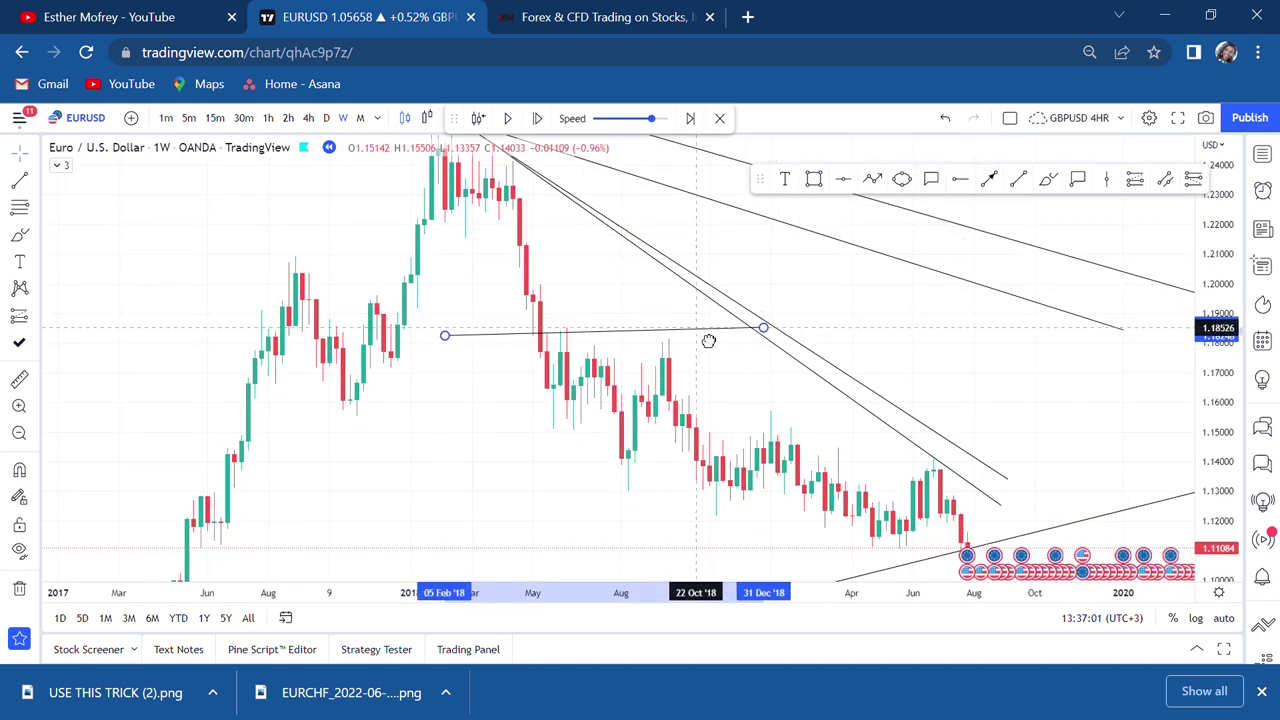
pyautogui.moveTo(609, 339); pyautogui.dragTo(543, 300)
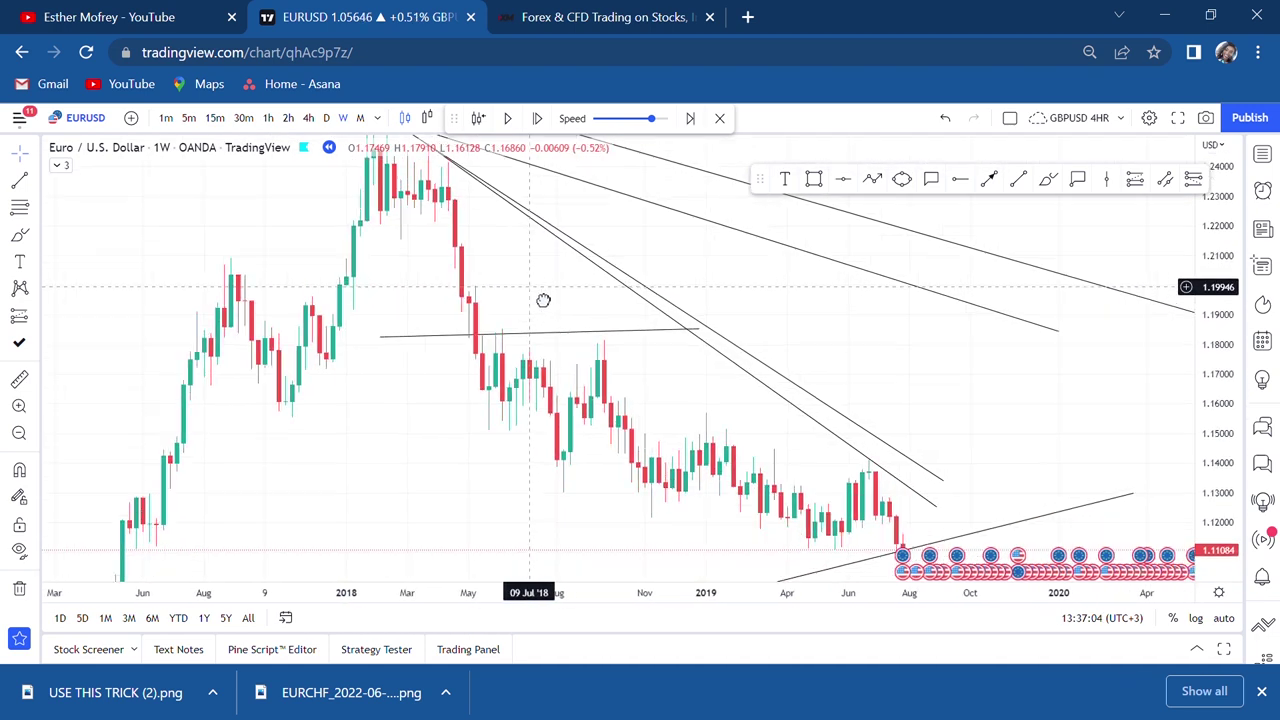
pyautogui.moveTo(567, 342); pyautogui.dragTo(592, 450)
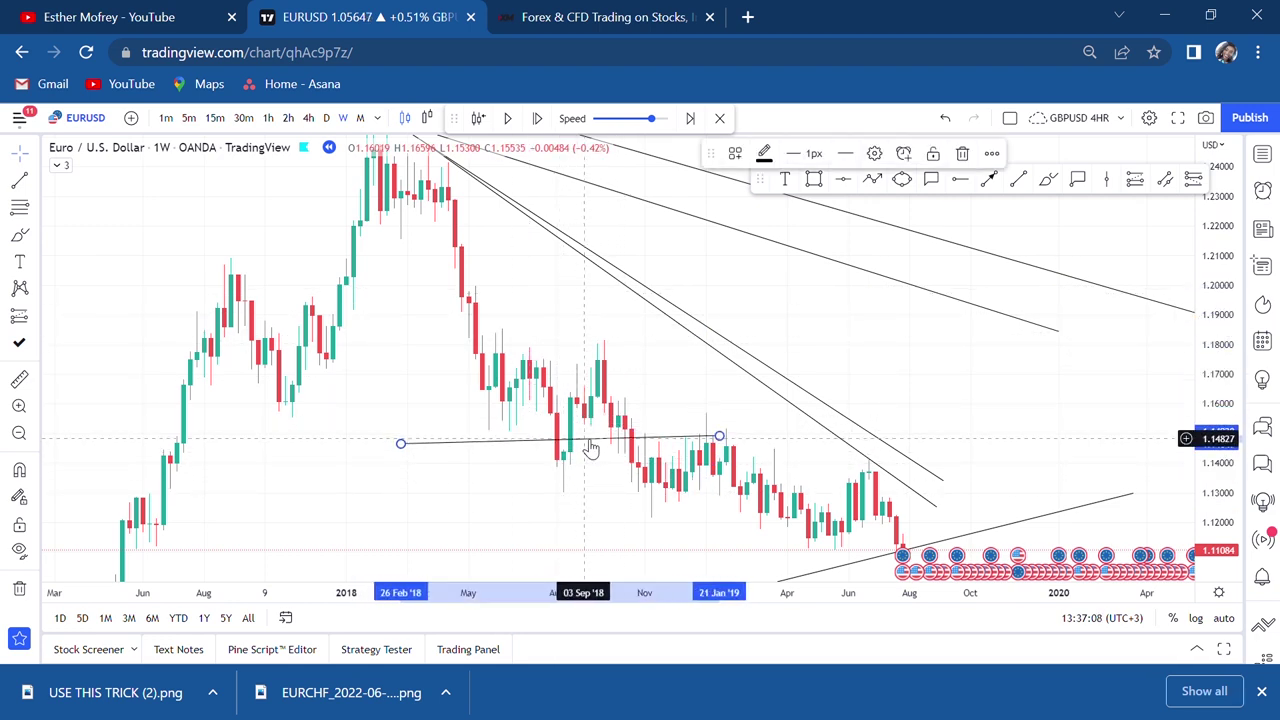
pyautogui.click(963, 155)
# Step: Place a horizontal line at 1.11054 along the April and May 2019 weekly lows
pyautogui.scroll(-5, 914, 291)
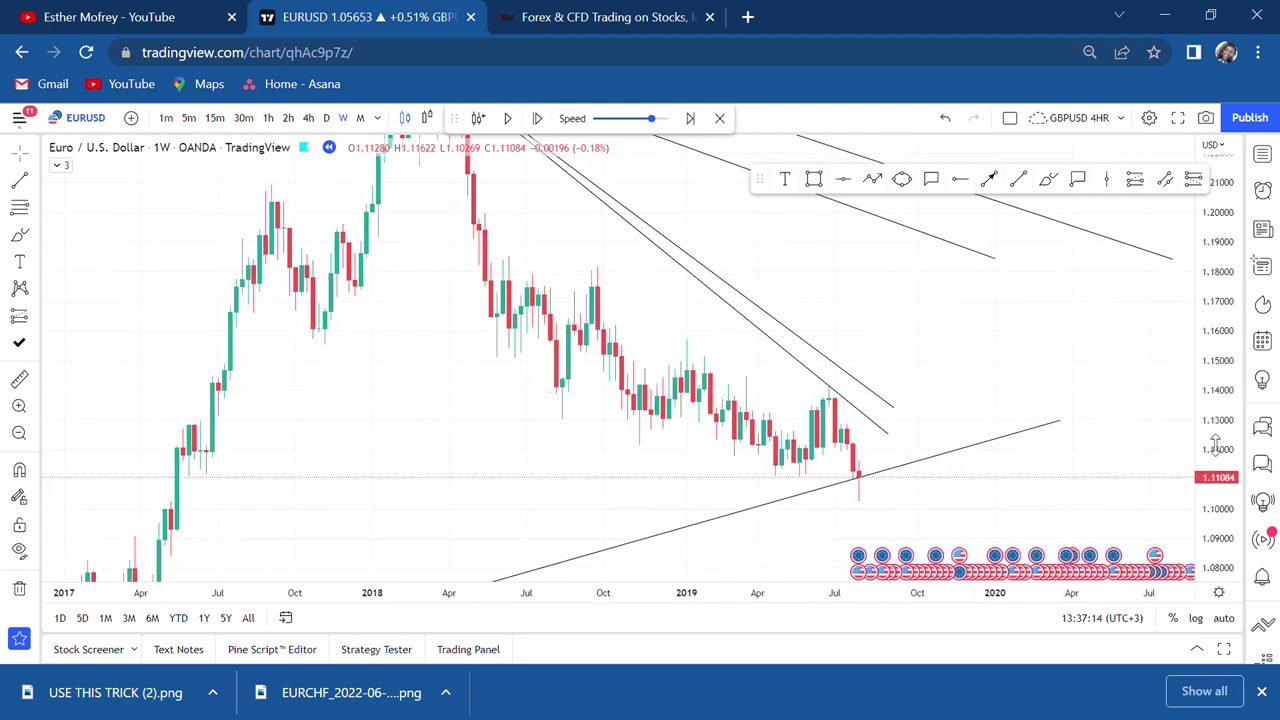
pyautogui.moveTo(1215, 445); pyautogui.dragTo(1190, 343)
pyautogui.moveTo(1023, 400); pyautogui.dragTo(958, 300)
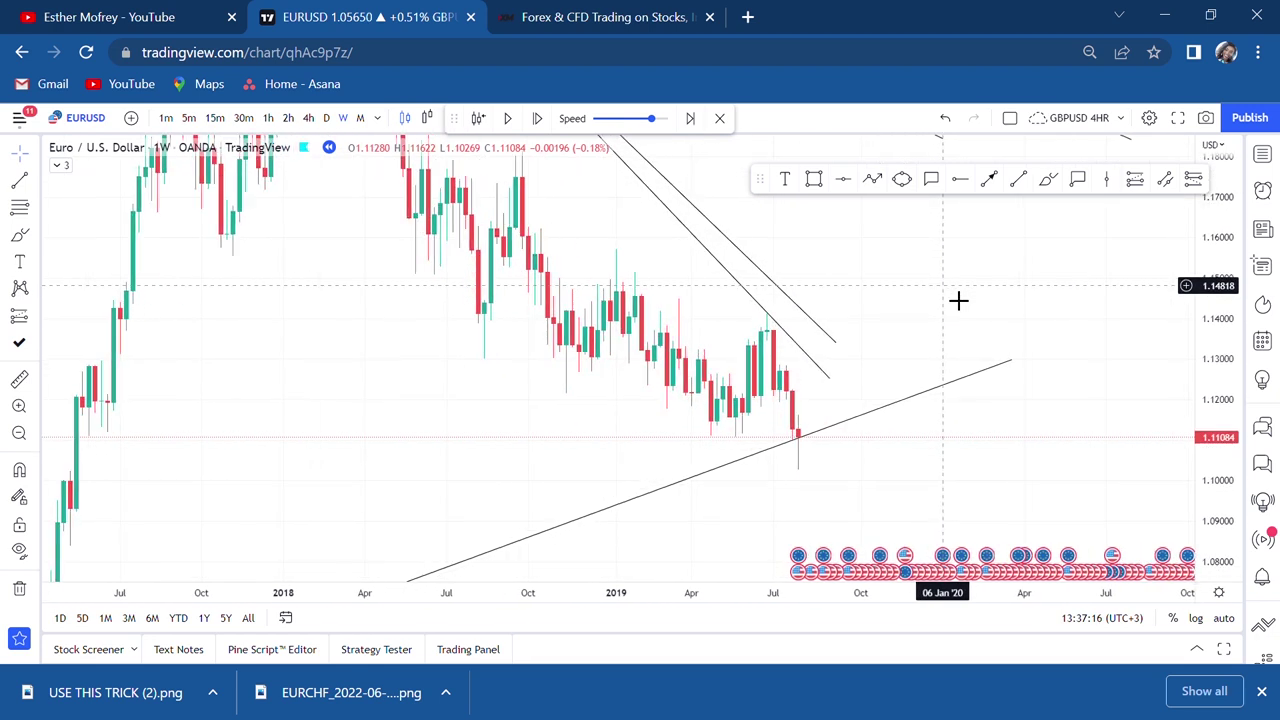
pyautogui.click(842, 182)
pyautogui.click(526, 452)
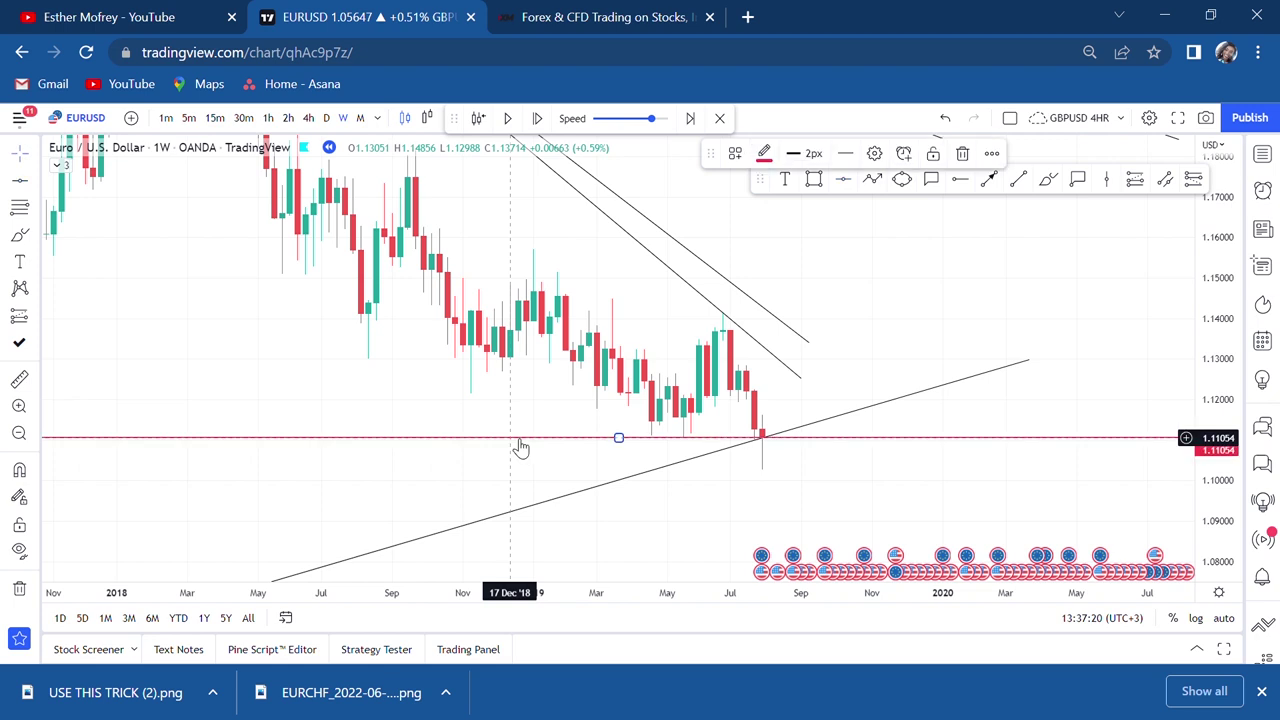
pyautogui.scroll(-5, 520, 448)
pyautogui.moveTo(371, 417); pyautogui.dragTo(629, 400)
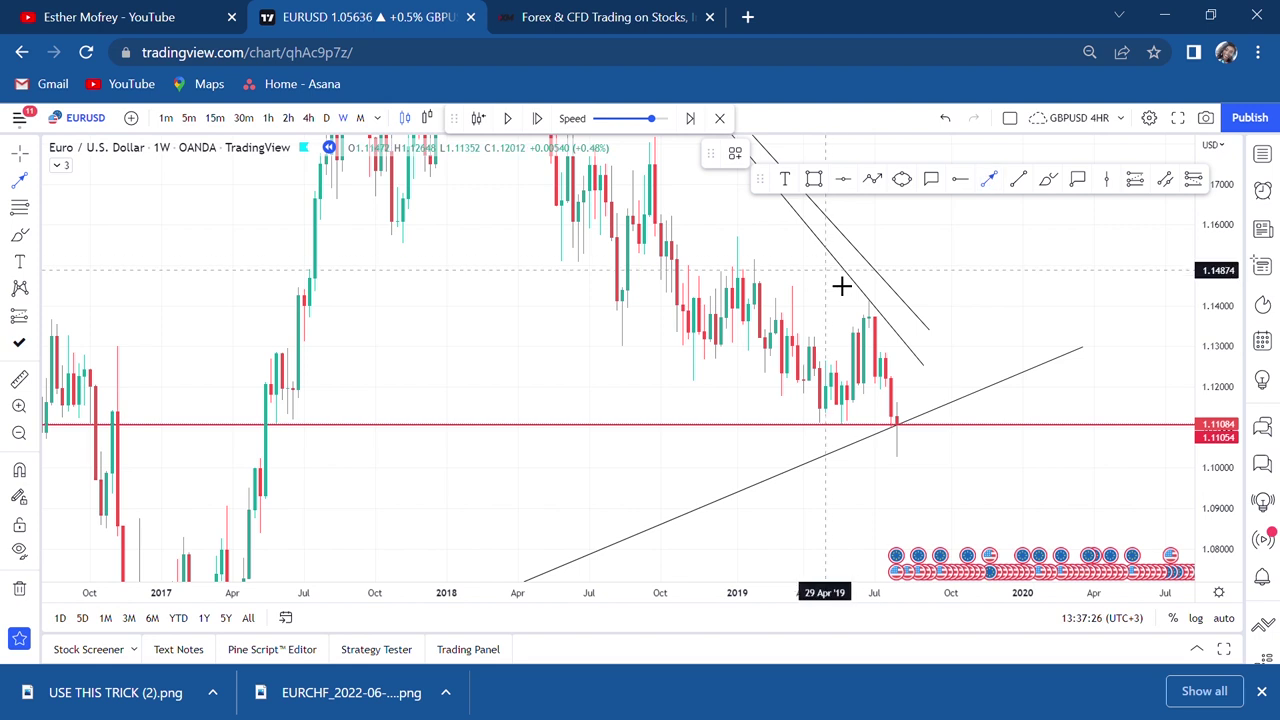
pyautogui.click(572, 375)
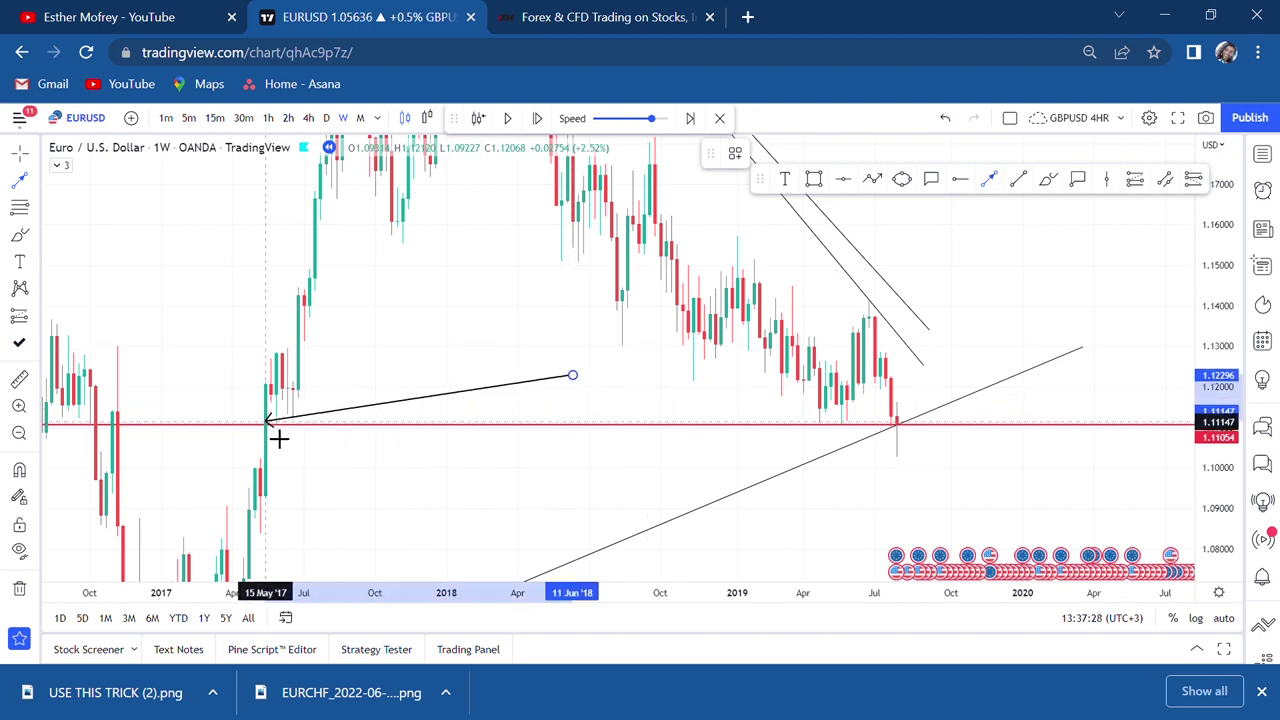
pyautogui.scroll(-2, 307, 428)
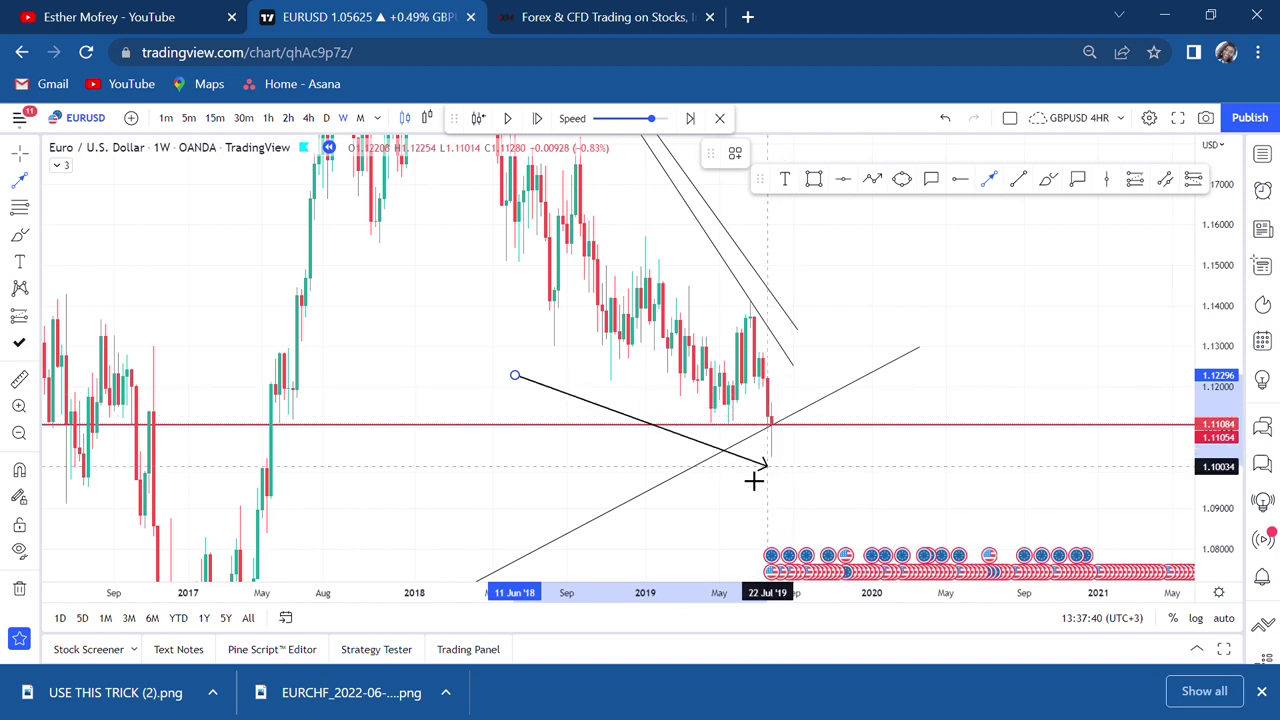
pyautogui.click(721, 401)
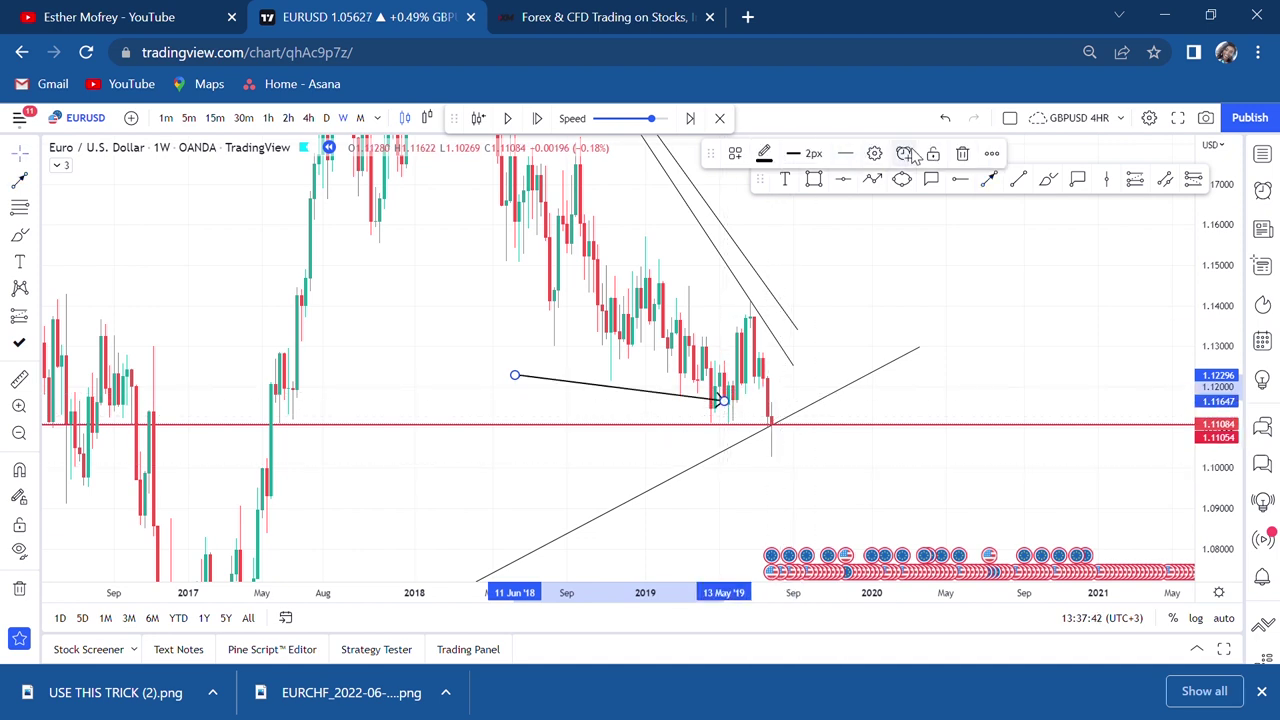
pyautogui.click(962, 155)
# Step: Place a horizontal line at 1.14132 along the June 2019 weekly high
pyautogui.moveTo(961, 280); pyautogui.dragTo(994, 334)
pyautogui.scroll(4, 1013, 254)
pyautogui.scroll(3, 994, 334)
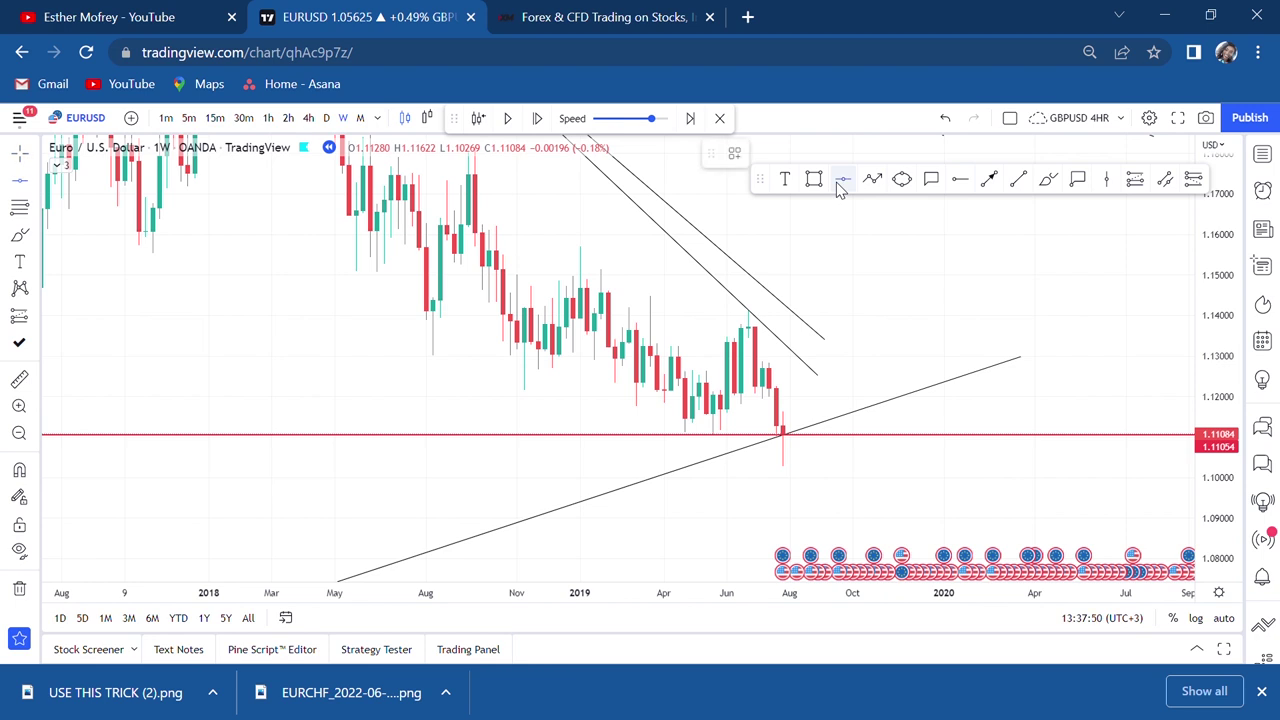
pyautogui.click(828, 325)
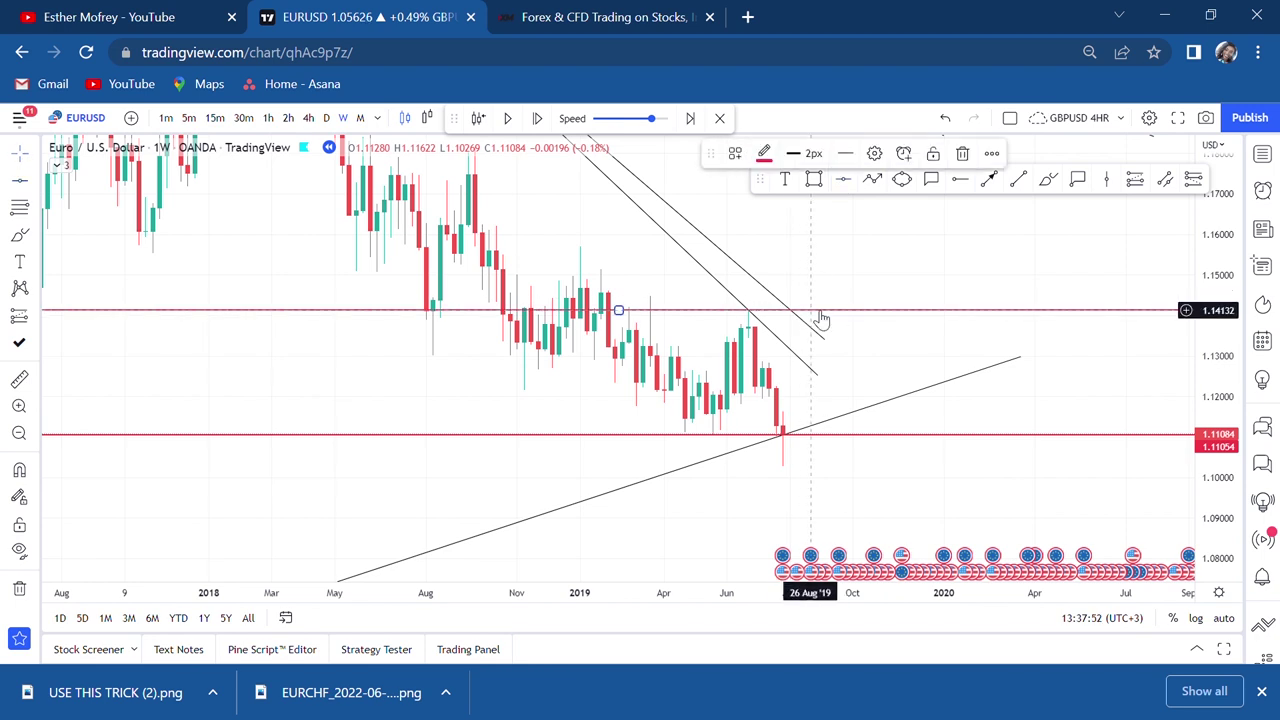
pyautogui.scroll(3, 820, 320)
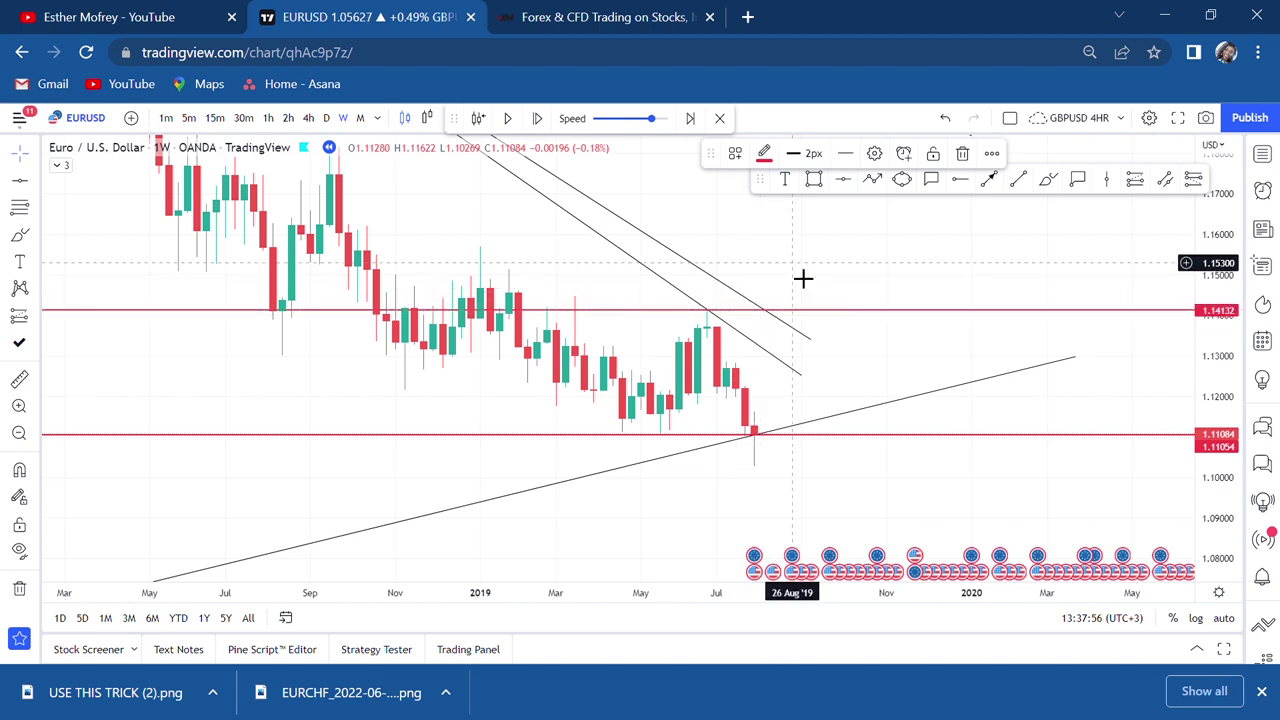
# Step: Examine the weekly price action between the two horizontal levels and the trend lines converging around them
pyautogui.moveTo(803, 277); pyautogui.dragTo(791, 451)
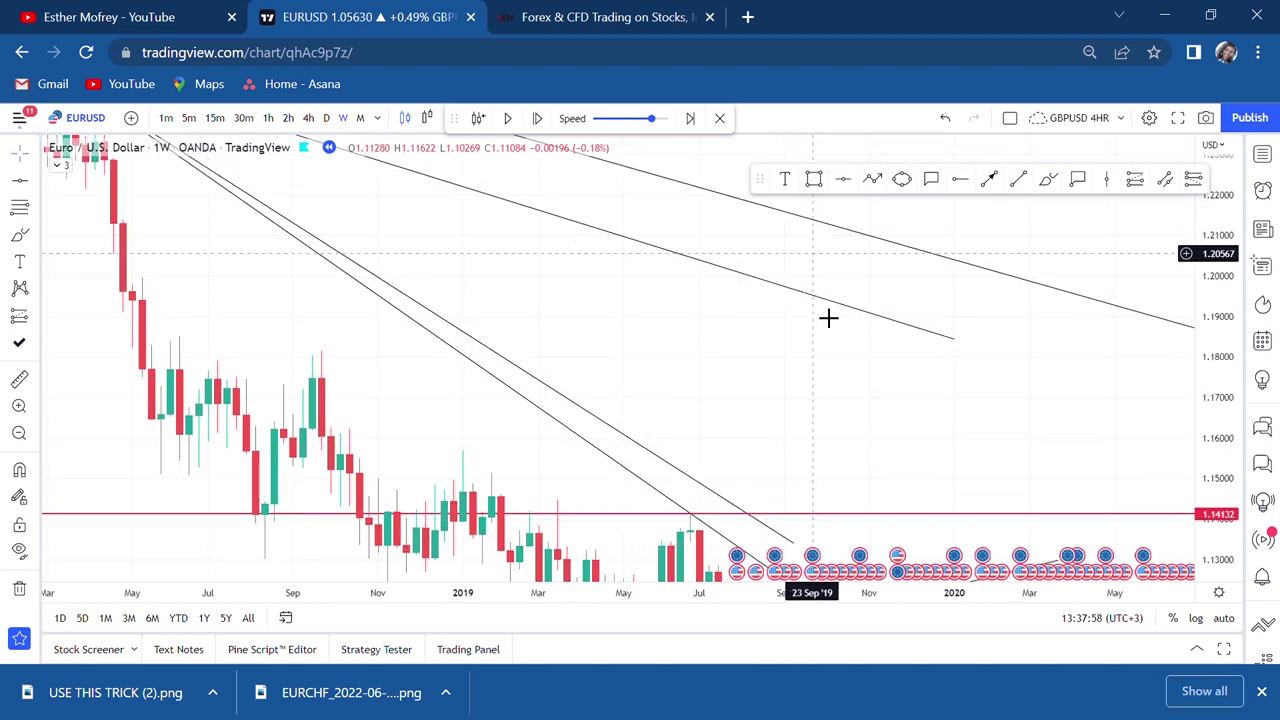
pyautogui.moveTo(850, 308); pyautogui.dragTo(866, 137)
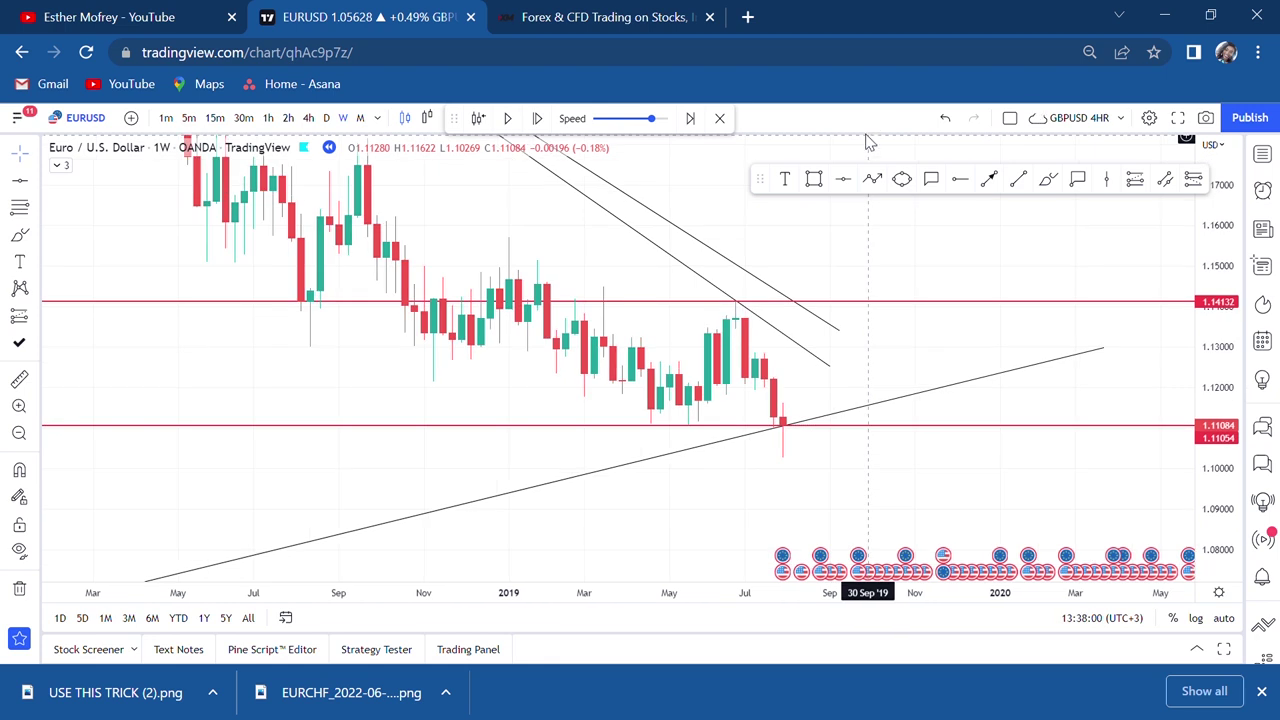
pyautogui.scroll(3, 860, 348)
pyautogui.scroll(-1, 860, 348)
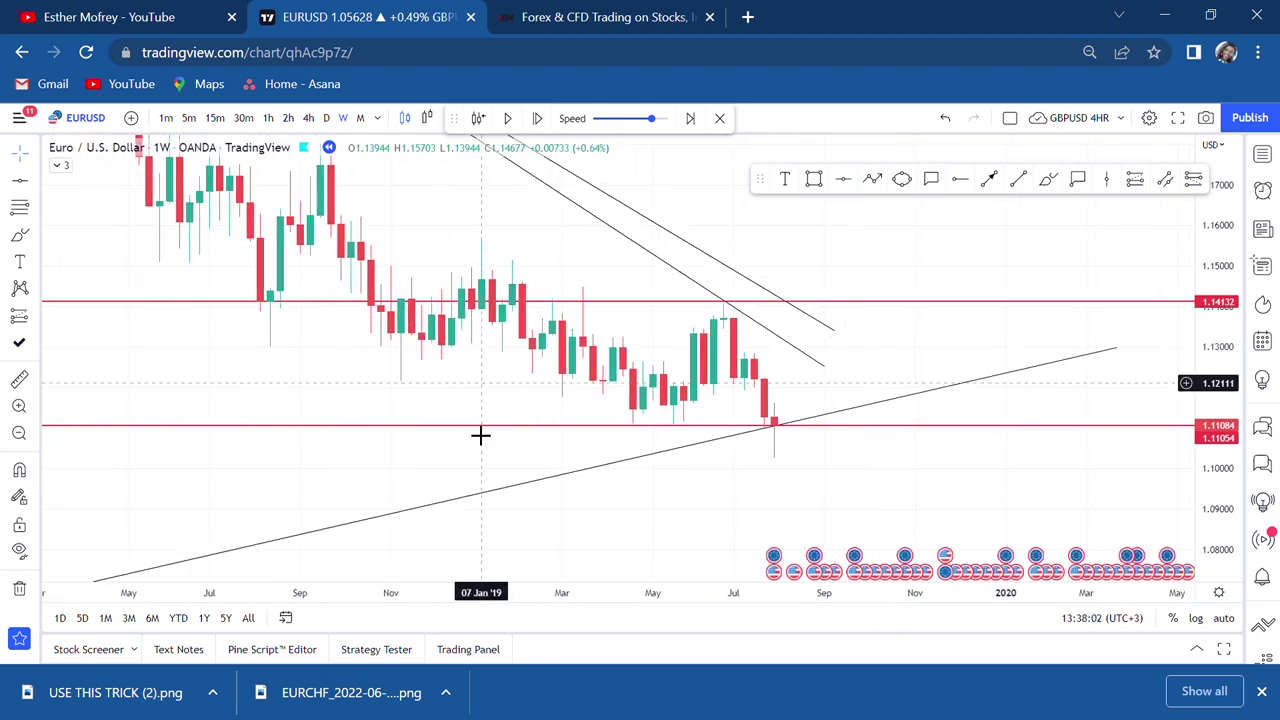
pyautogui.scroll(-1, 750, 413)
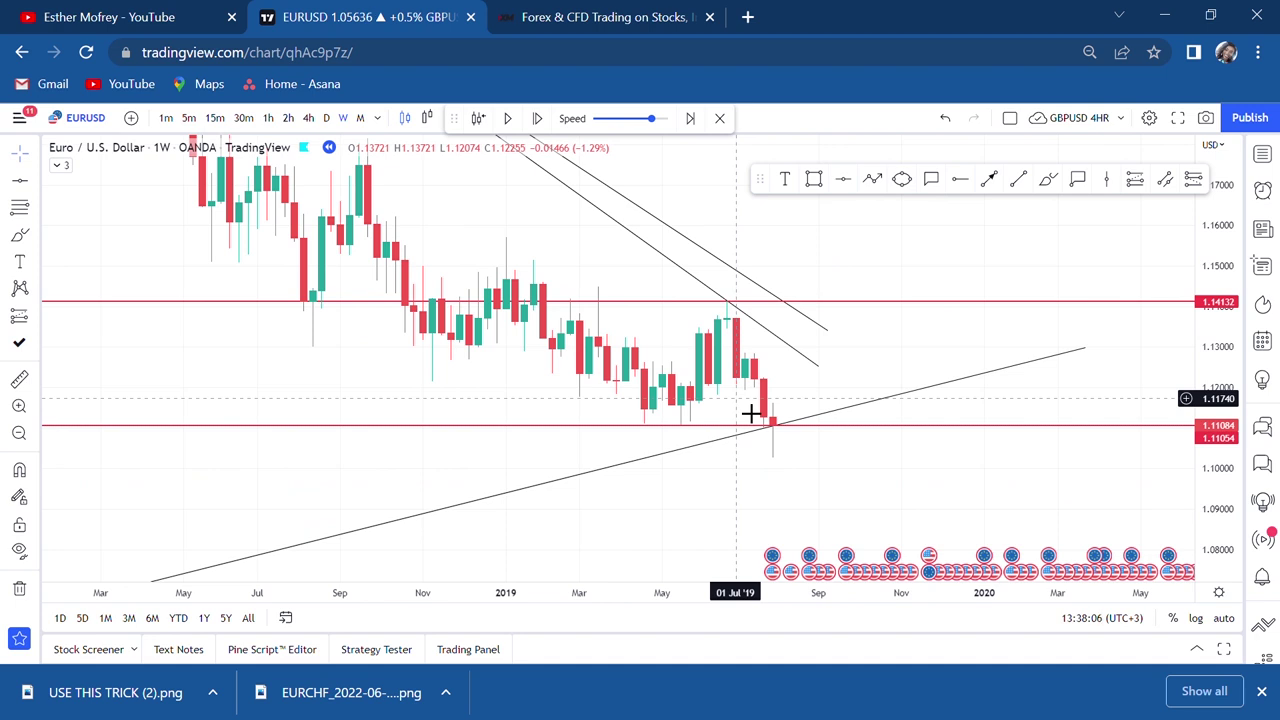
pyautogui.click(843, 302)
pyautogui.doubleClick(860, 300)
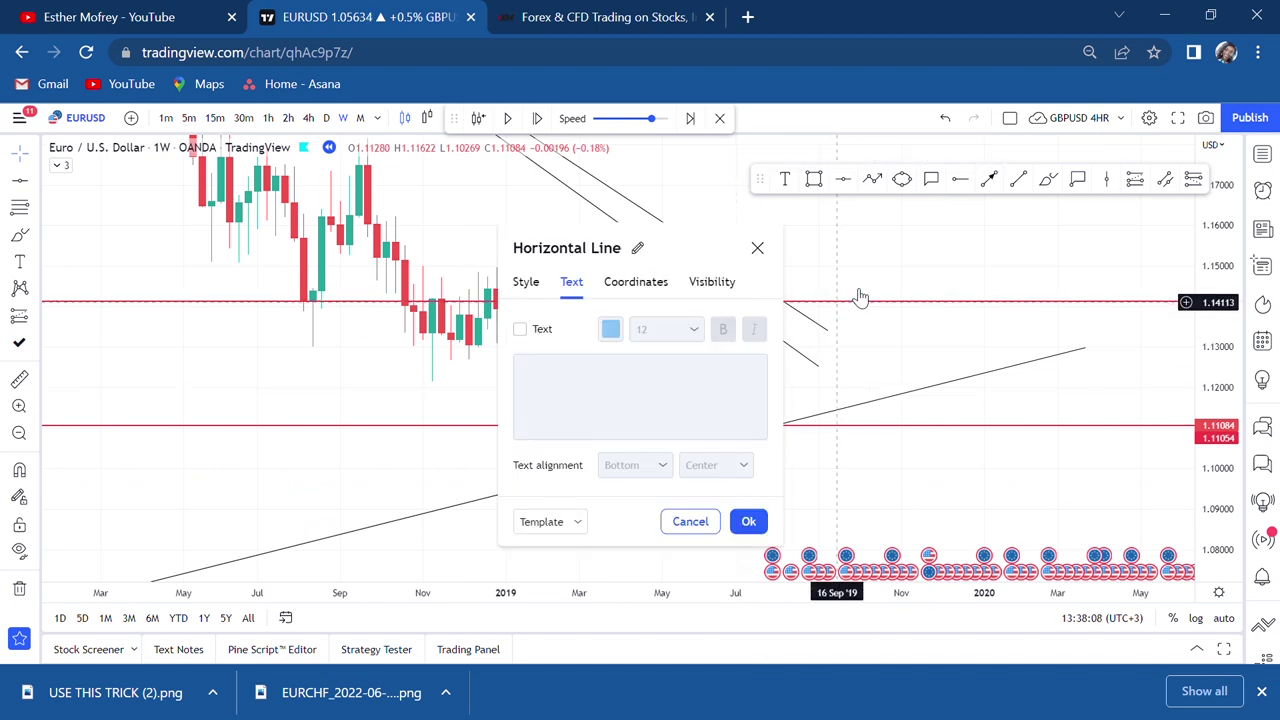
pyautogui.press('Escape')
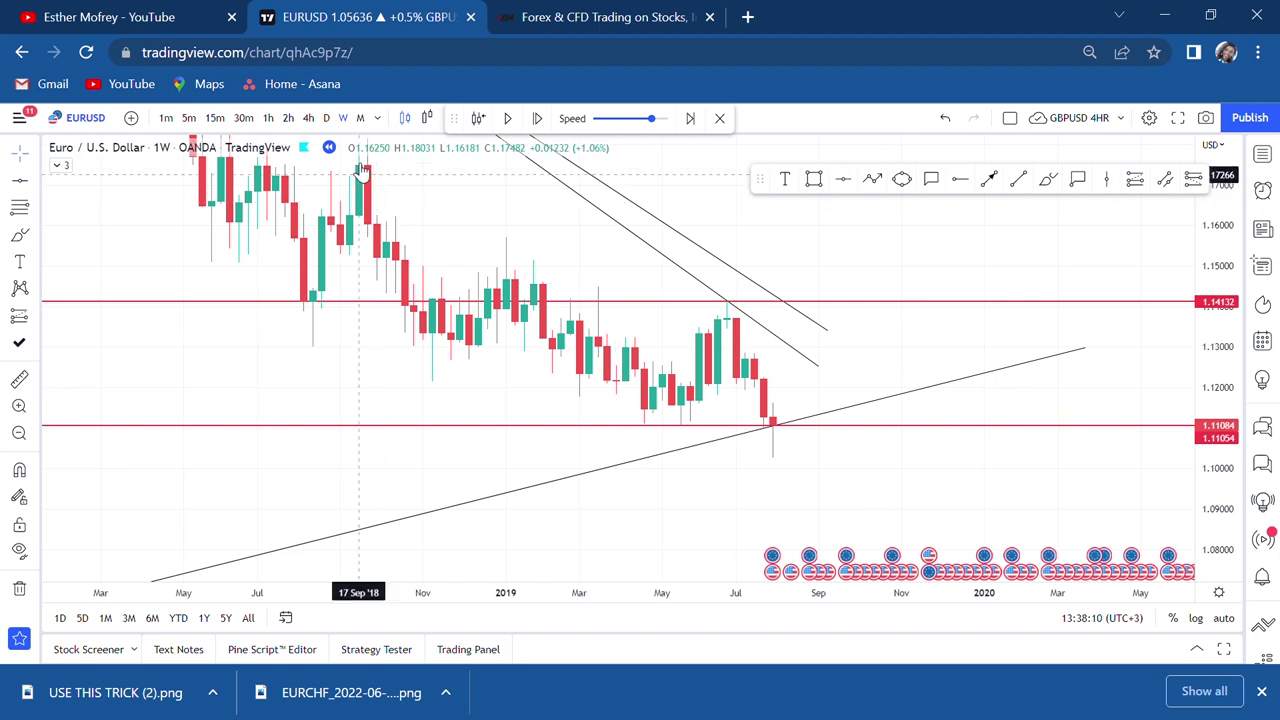
# Step: Switch the chart to the daily timeframe and examine the price range between the two horizontal levels
pyautogui.click(326, 128)
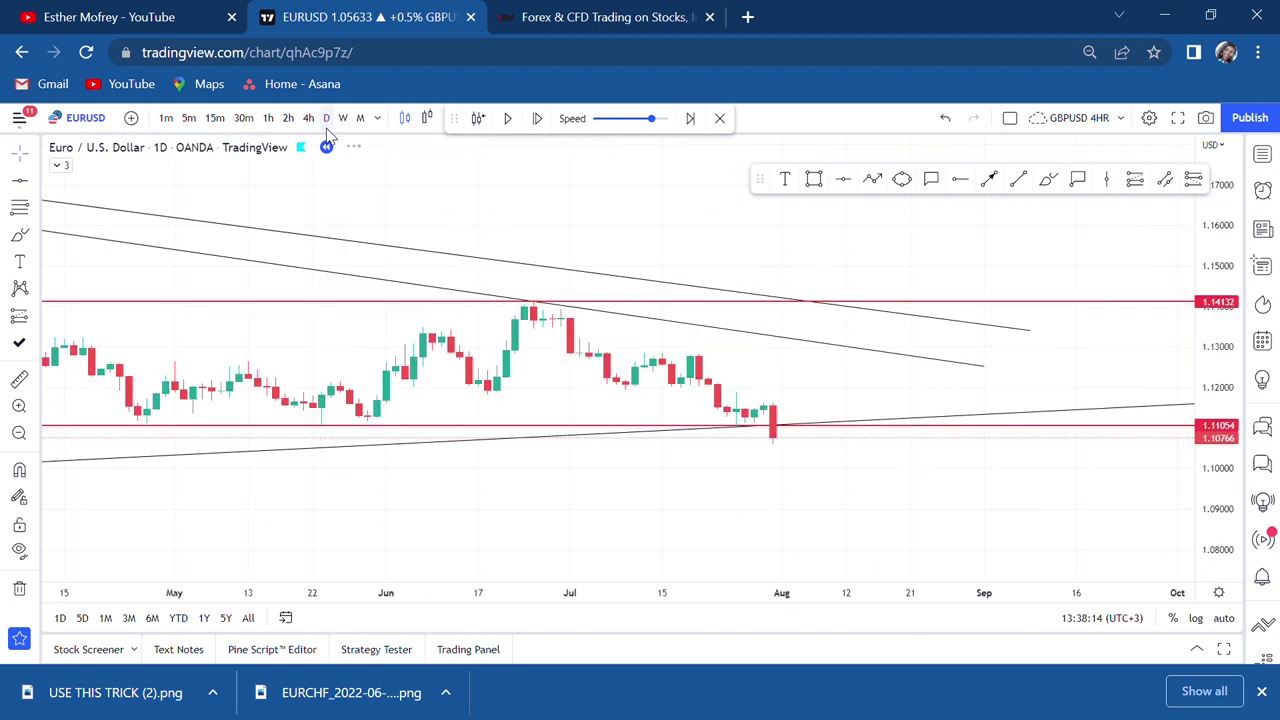
pyautogui.scroll(-3, 517, 295)
pyautogui.scroll(-5, 517, 296)
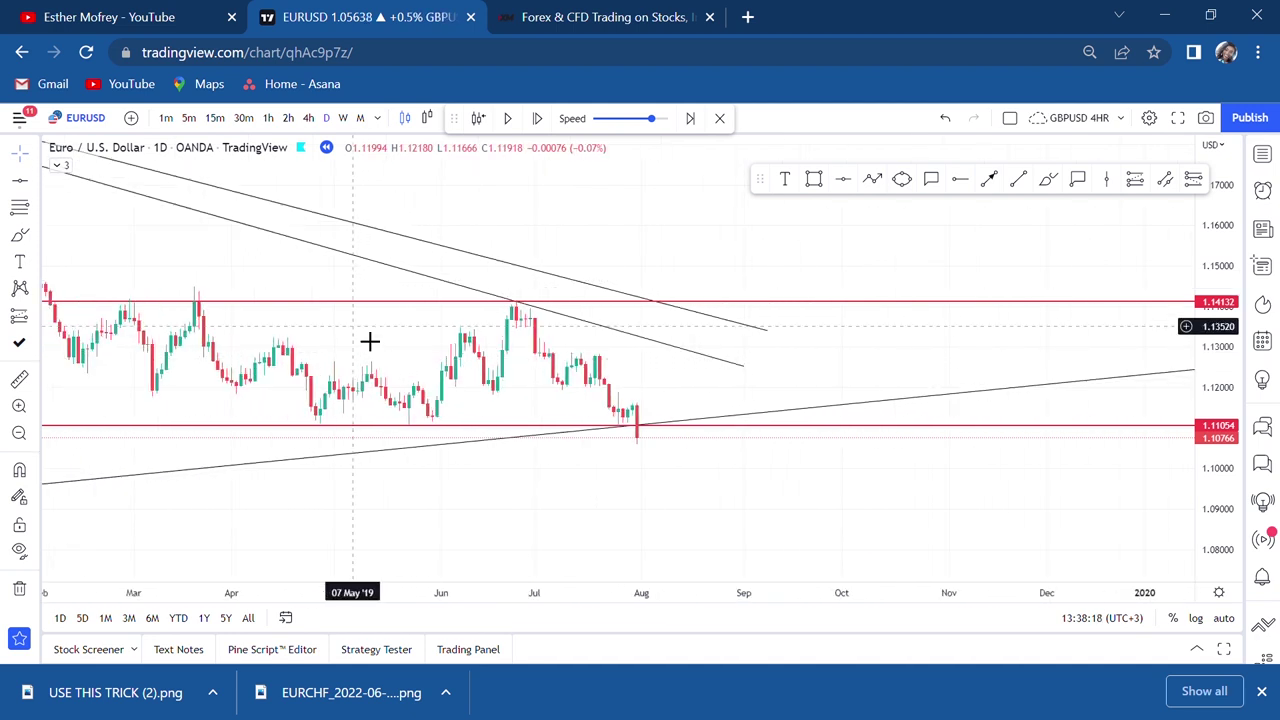
pyautogui.moveTo(369, 340); pyautogui.dragTo(620, 288)
pyautogui.moveTo(1218, 465); pyautogui.dragTo(1166, 220)
pyautogui.scroll(-1, 894, 371)
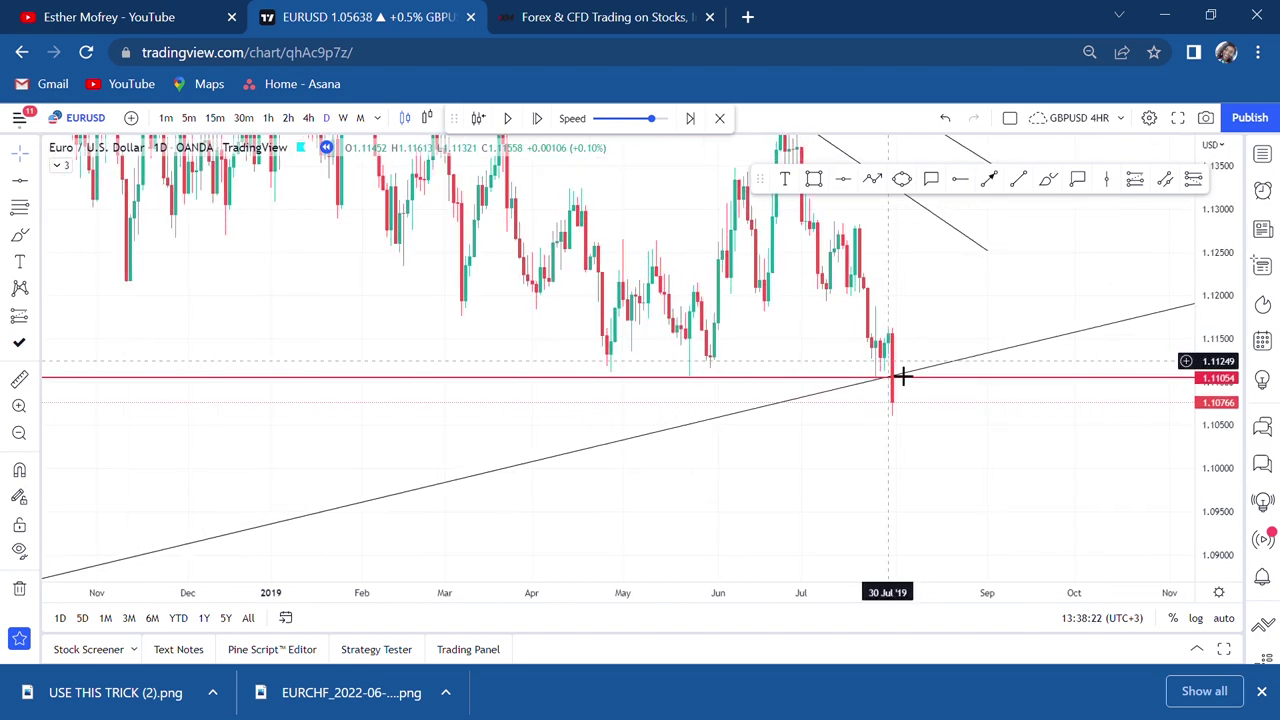
pyautogui.moveTo(540, 349); pyautogui.dragTo(537, 546)
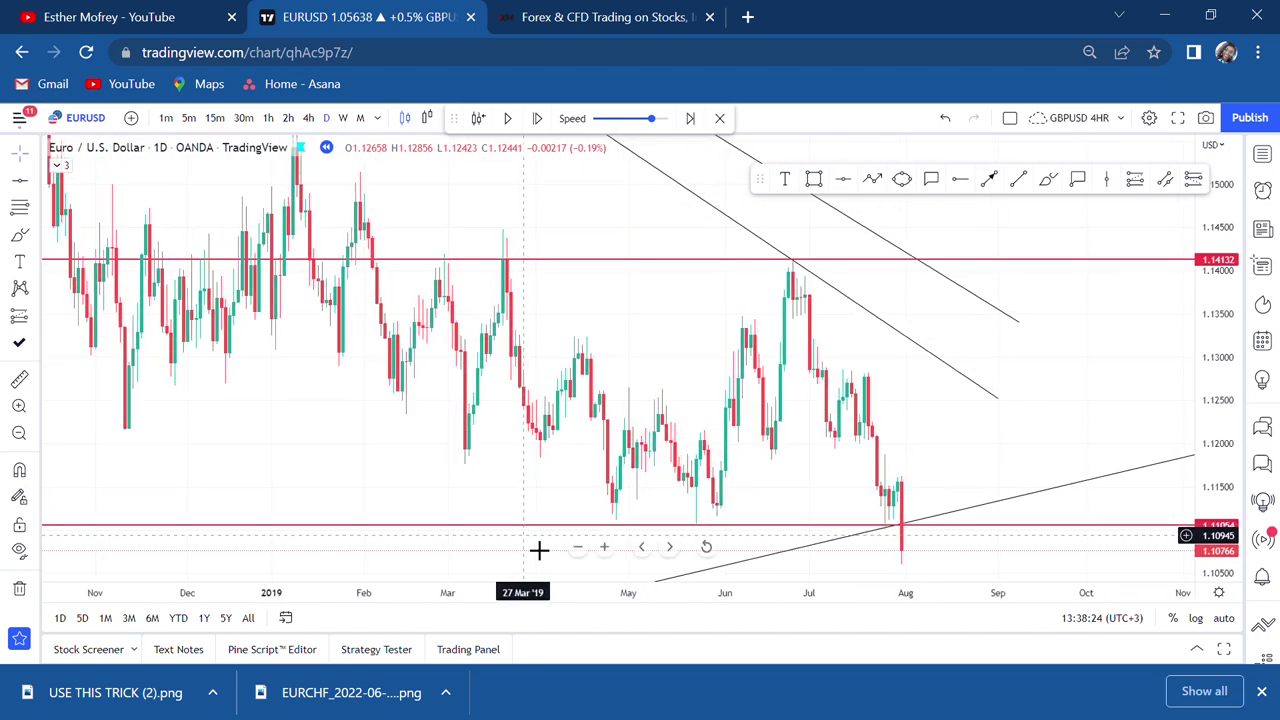
pyautogui.scroll(1, 537, 546)
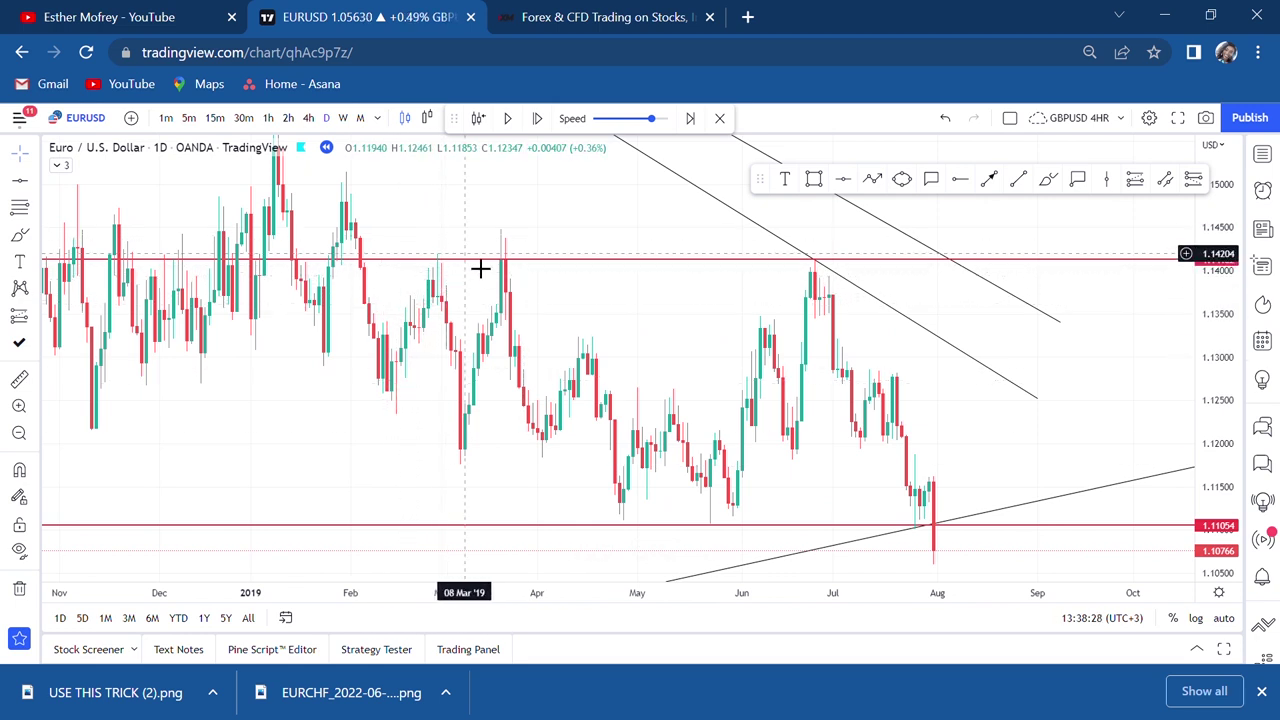
# Step: Draw a rectangle around the daily range from mid-February to late August 2019, between about 1.145 and 1.110
pyautogui.click(814, 180)
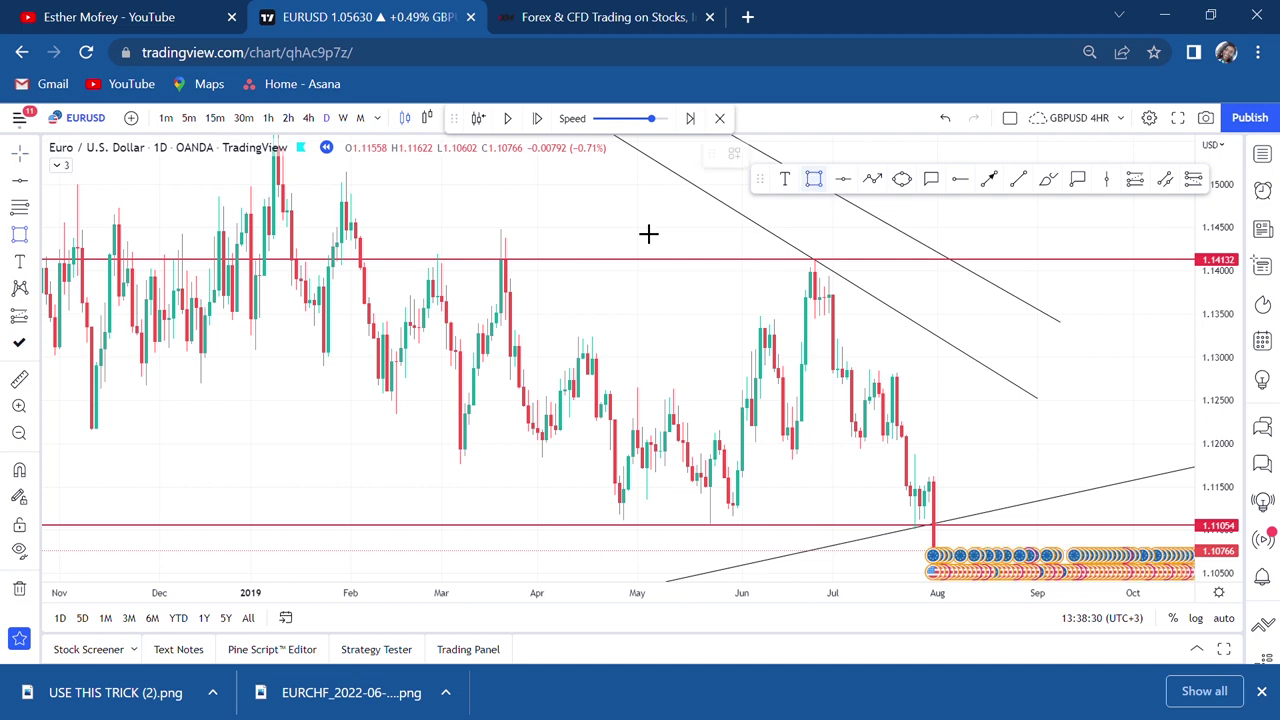
pyautogui.moveTo(400, 230)
pyautogui.mouseDown()
pyautogui.moveTo(814, 357)
pyautogui.moveTo(920, 420)
pyautogui.moveTo(920, 457)
pyautogui.moveTo(951, 509)
pyautogui.moveTo(1011, 527)
pyautogui.moveTo(931, 366)
pyautogui.mouseUp()
pyautogui.click(1043, 485)
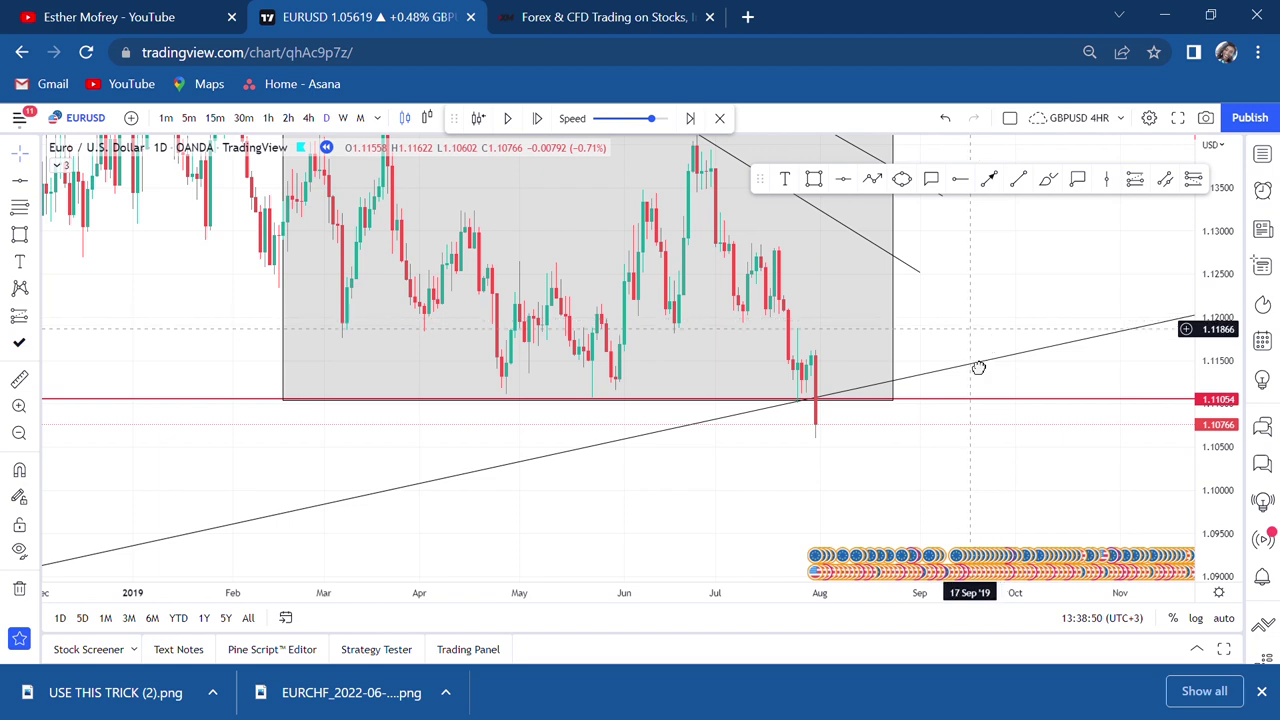
# Step: Draw a narrow rectangle inside the range box from 2 to 8 May 2019, spanning 1.14446 down to 1.11058
pyautogui.scroll(5, 985, 351)
pyautogui.scroll(3, 1034, 394)
pyautogui.moveTo(1034, 394)
pyautogui.mouseDown()
pyautogui.moveTo(1023, 480)
pyautogui.moveTo(1021, 411)
pyautogui.mouseUp()
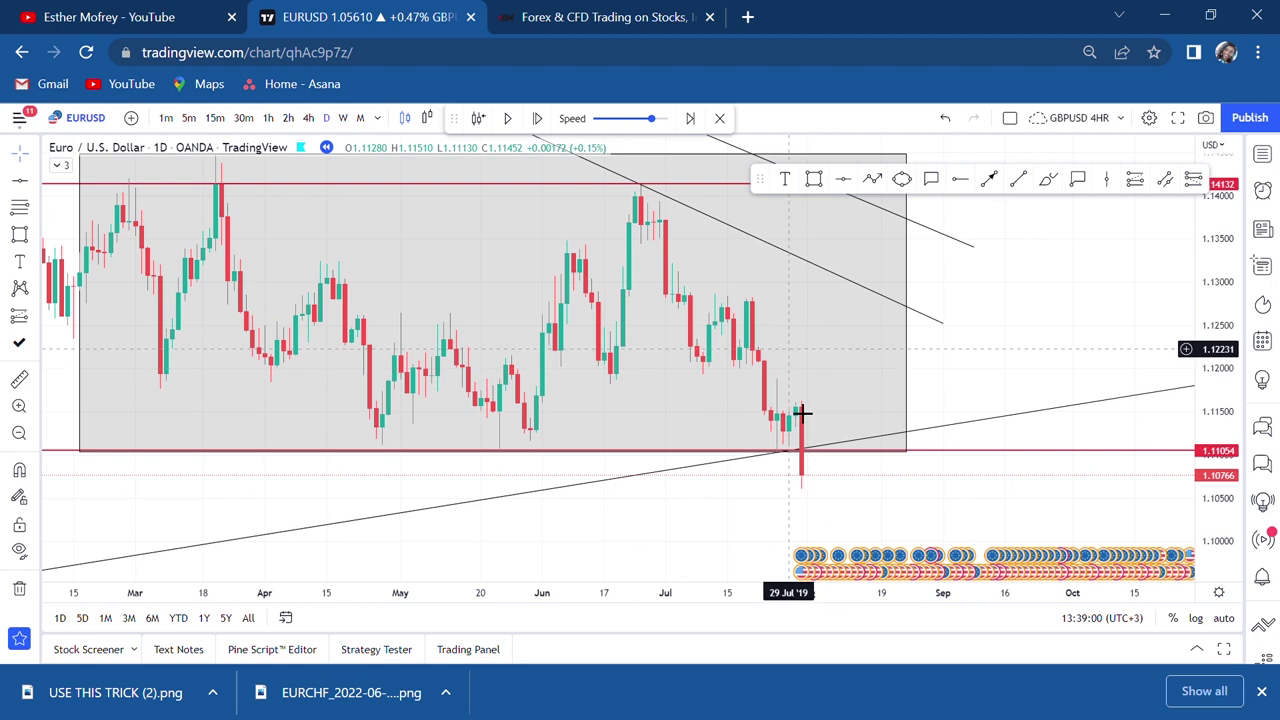
pyautogui.scroll(-2, 917, 410)
pyautogui.scroll(-1, 917, 410)
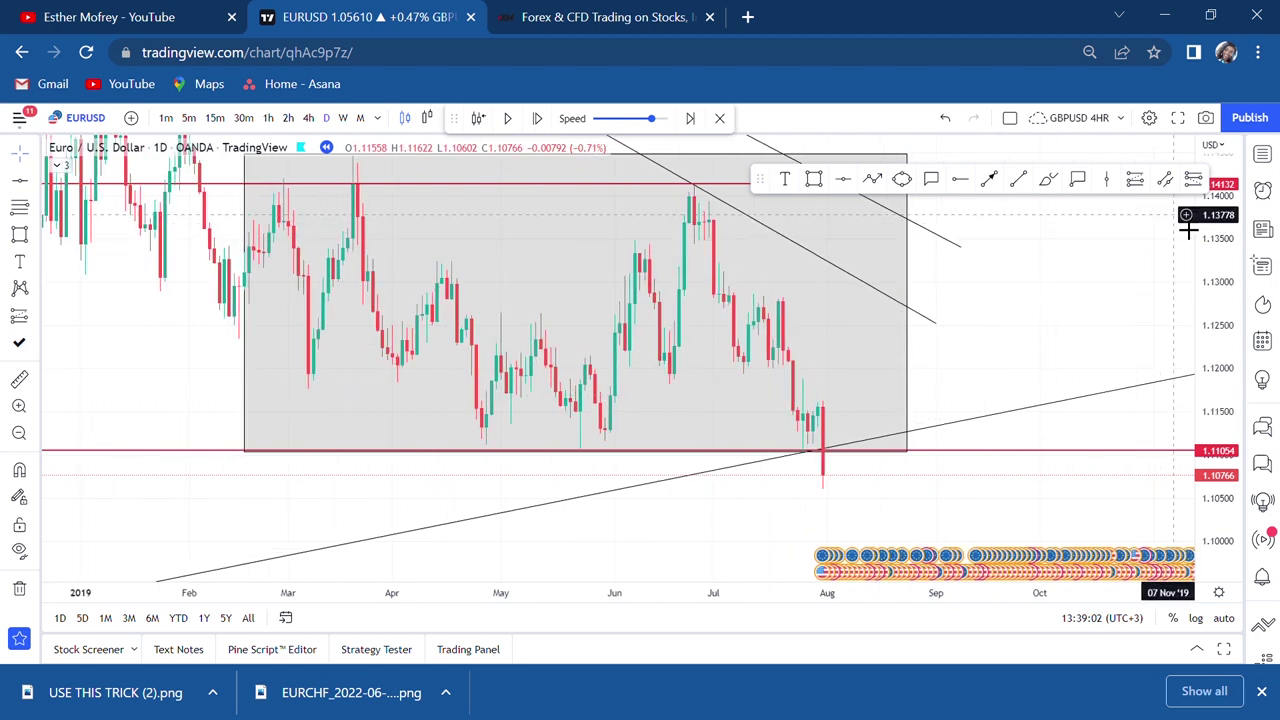
pyautogui.moveTo(1210, 262); pyautogui.dragTo(1212, 300)
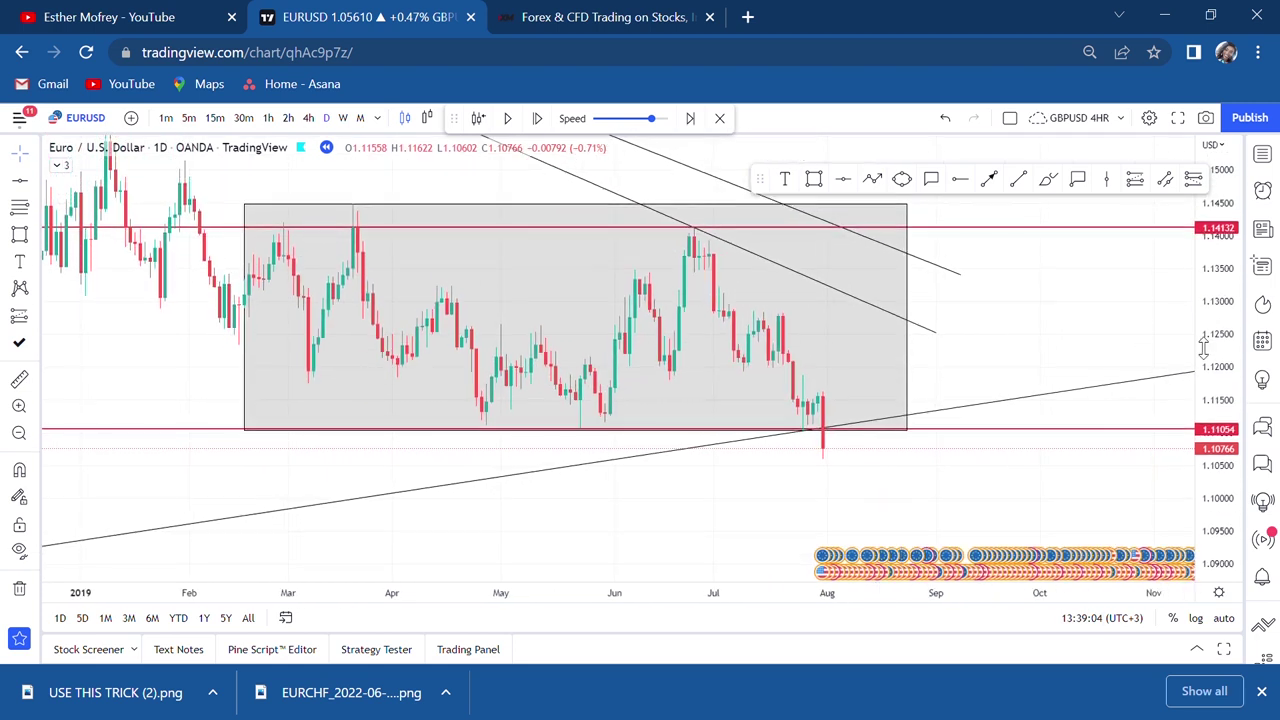
pyautogui.moveTo(1063, 311); pyautogui.dragTo(1058, 371)
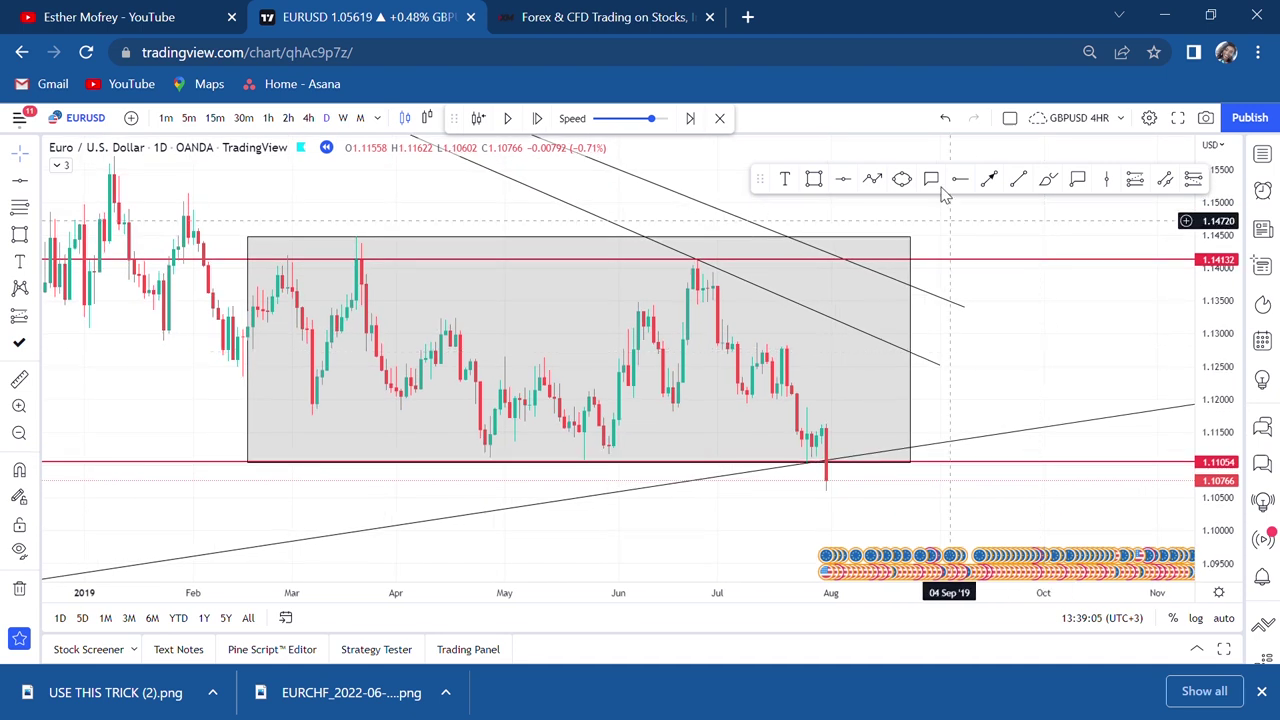
pyautogui.click(812, 178)
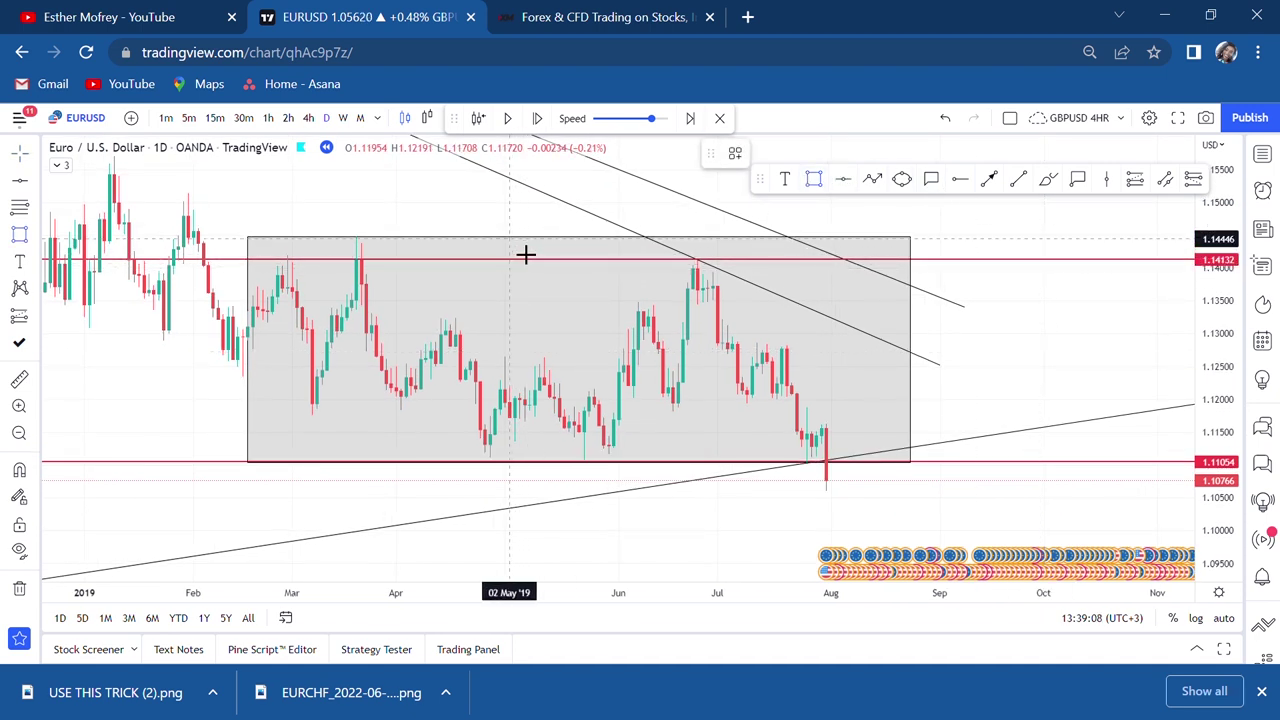
pyautogui.moveTo(534, 272)
pyautogui.mouseDown()
pyautogui.moveTo(551, 423)
pyautogui.moveTo(541, 472)
pyautogui.mouseUp()
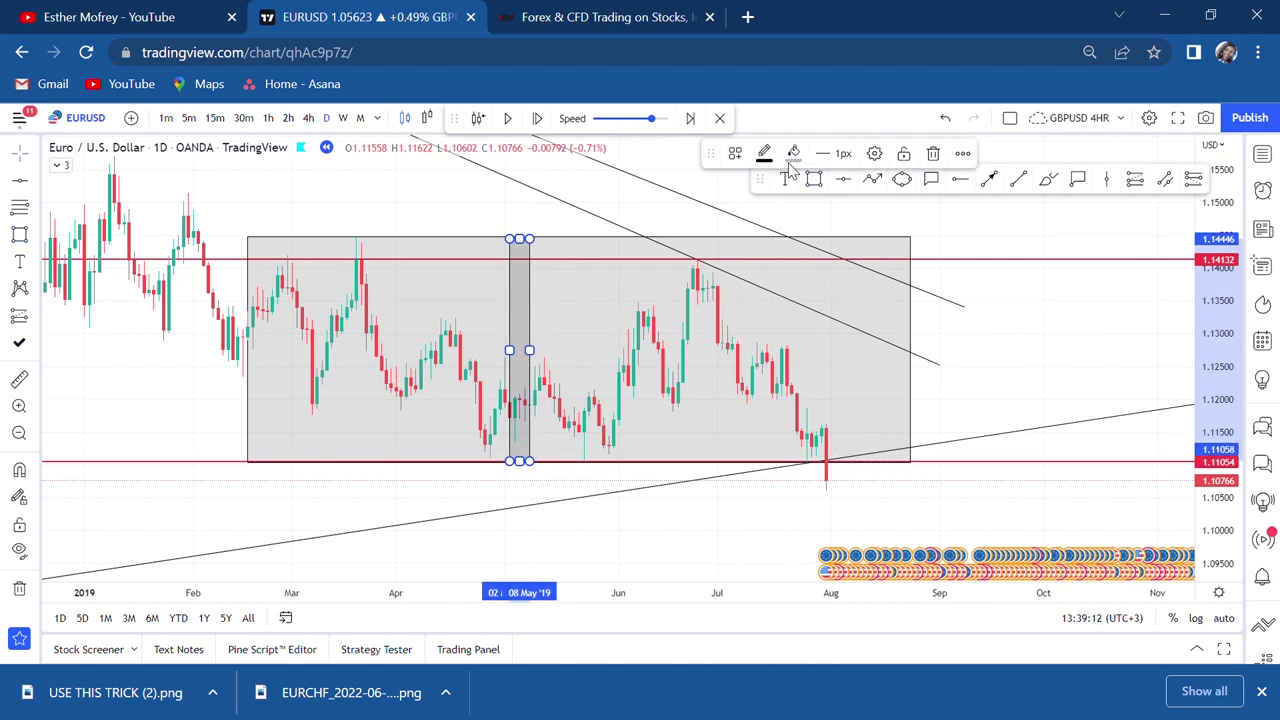
# Step: Fill the narrow rectangle inside the range box with yellow at 75% opacity
pyautogui.click(793, 155)
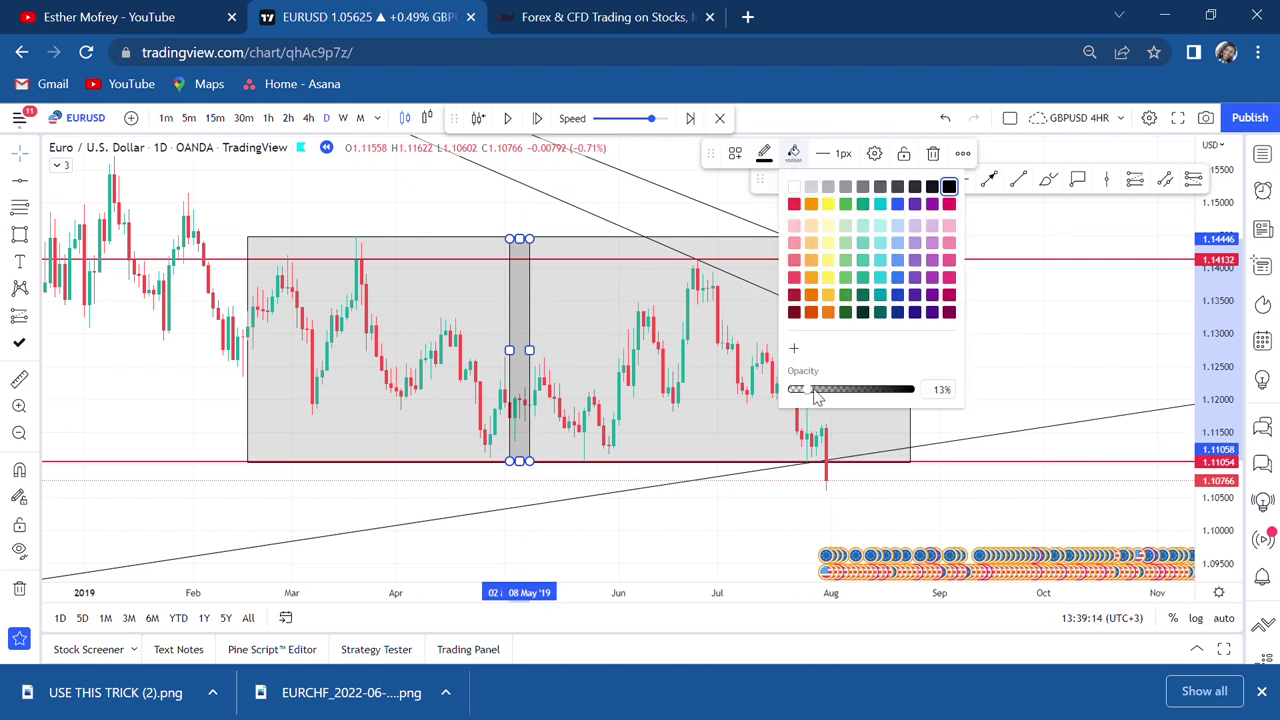
pyautogui.moveTo(808, 395); pyautogui.dragTo(884, 402)
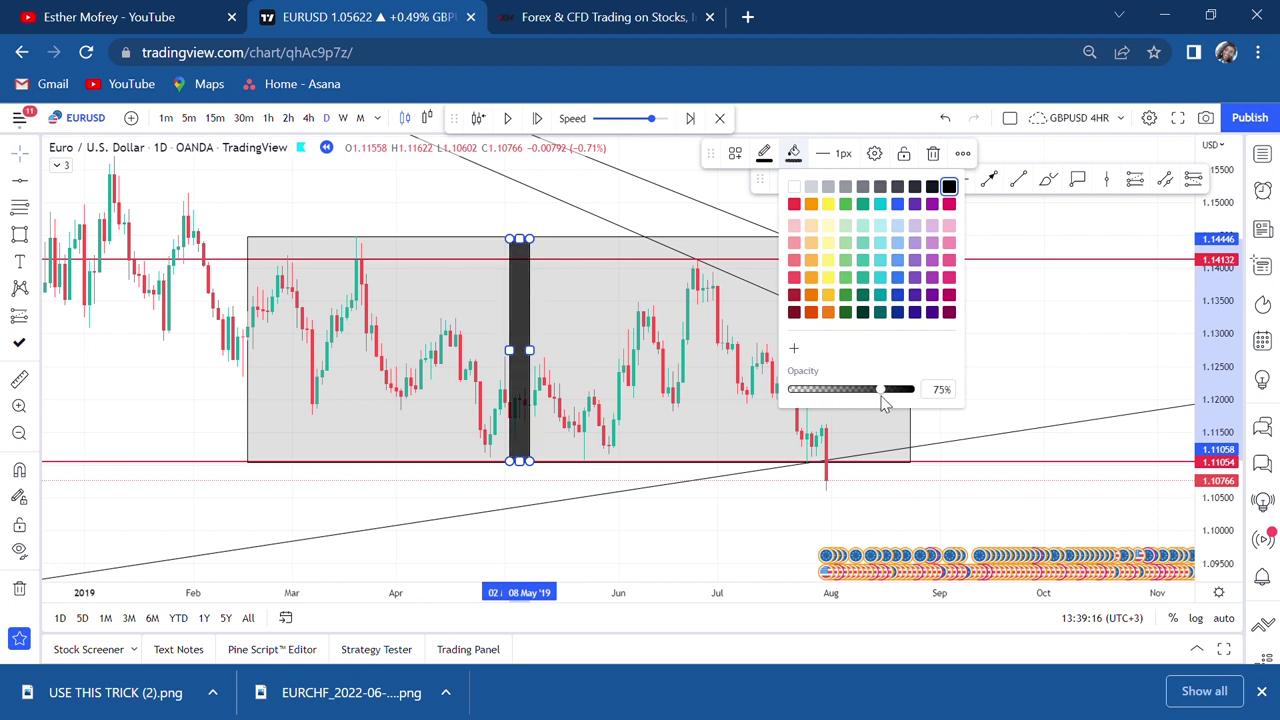
pyautogui.click(829, 205)
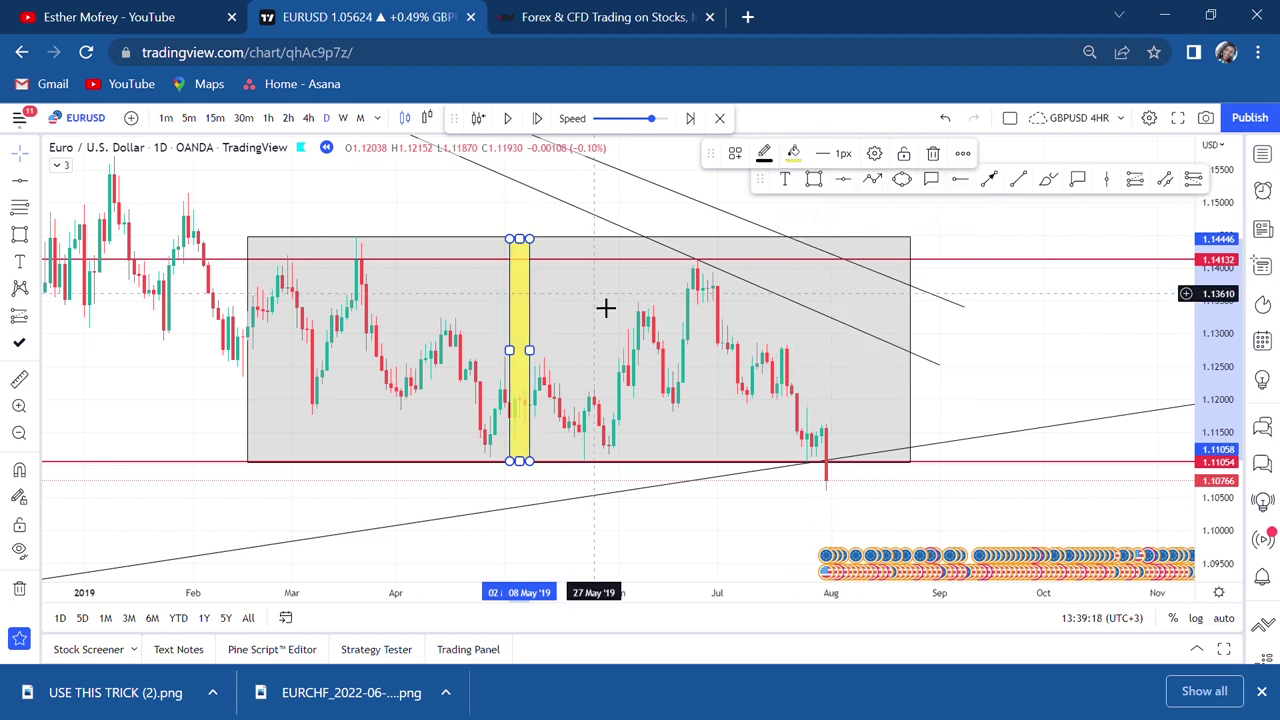
# Step: Move the yellow rectangle to early July 2019 below the range box, spanning about 1.11035 down to 1.07648
pyautogui.moveTo(540, 302); pyautogui.dragTo(751, 353)
pyautogui.click(791, 523)
pyautogui.click(719, 380)
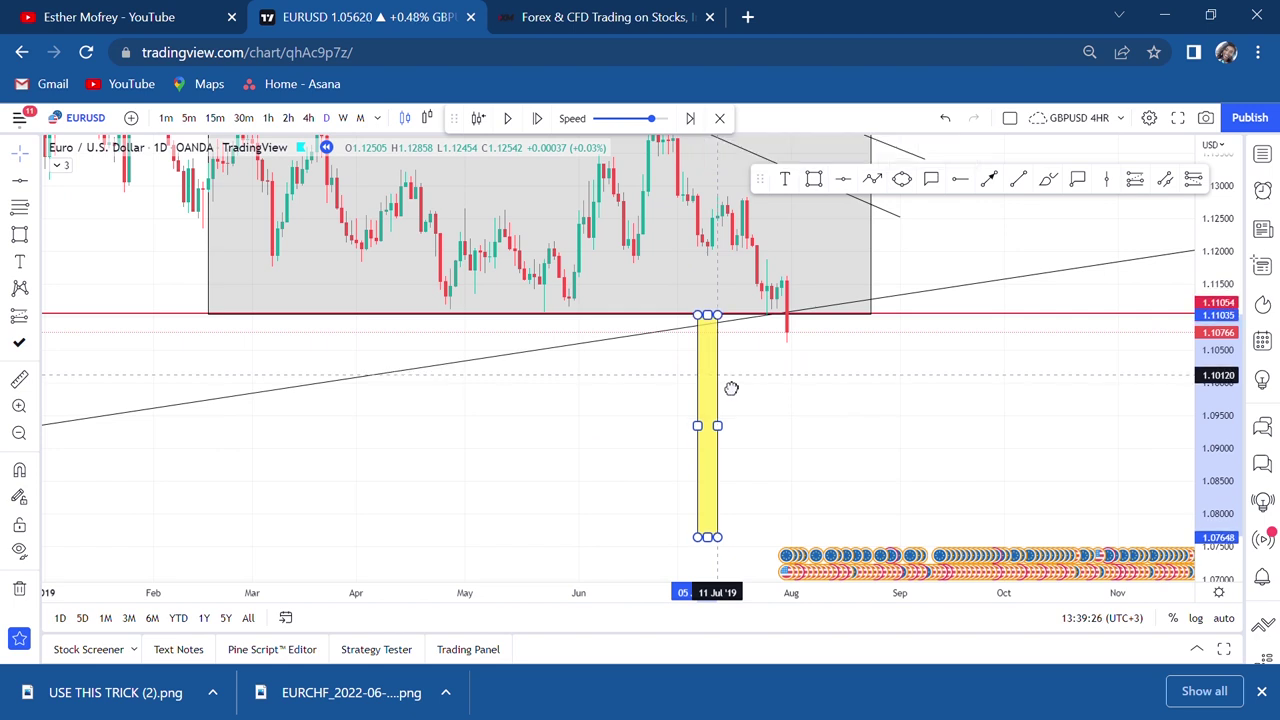
pyautogui.click(780, 442)
# Step: Draw a horizontal line at the lower end of the yellow rectangle, at about 1.07671
pyautogui.moveTo(780, 442)
pyautogui.mouseDown()
pyautogui.moveTo(757, 251)
pyautogui.moveTo(754, 280)
pyautogui.mouseUp()
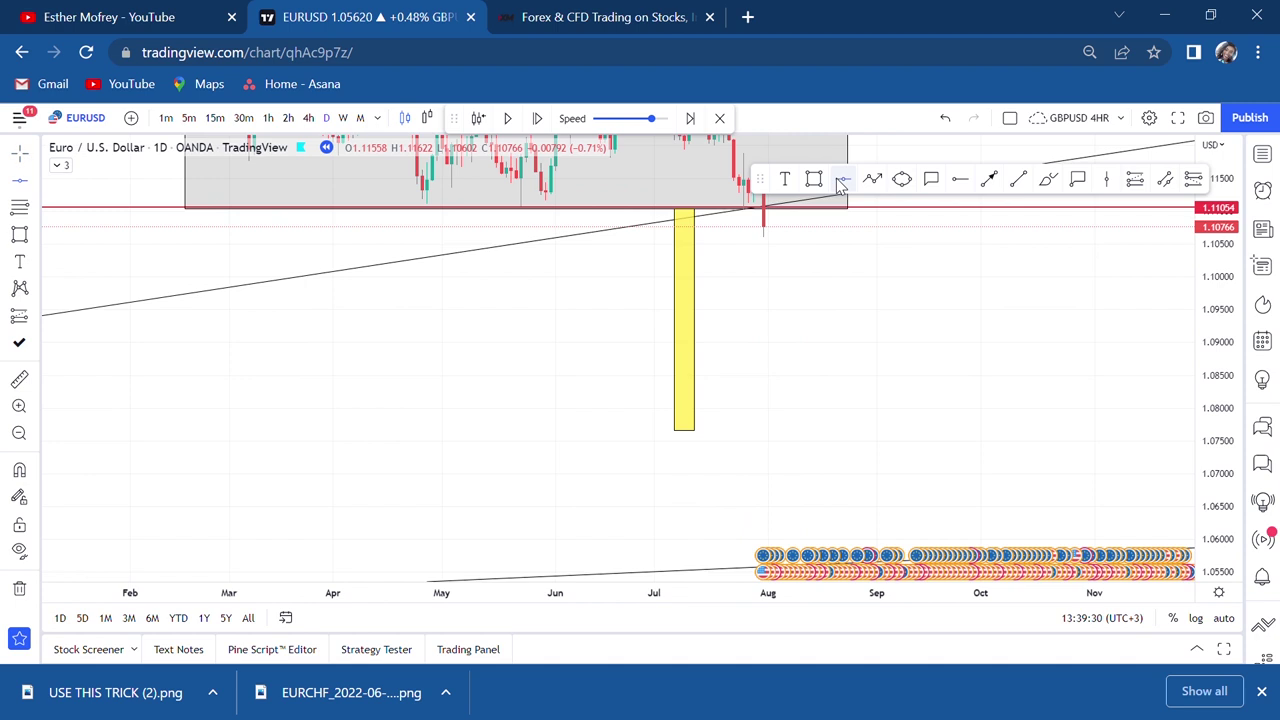
pyautogui.click(751, 444)
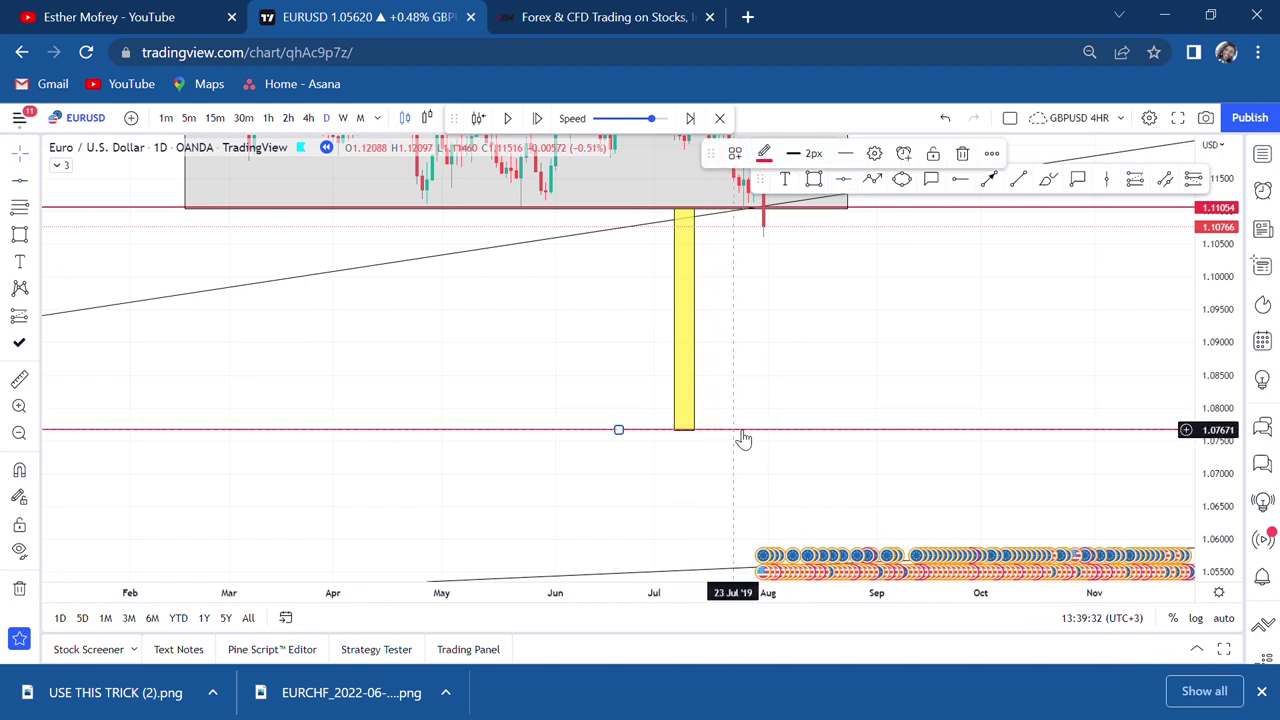
pyautogui.moveTo(720, 506); pyautogui.dragTo(671, 369)
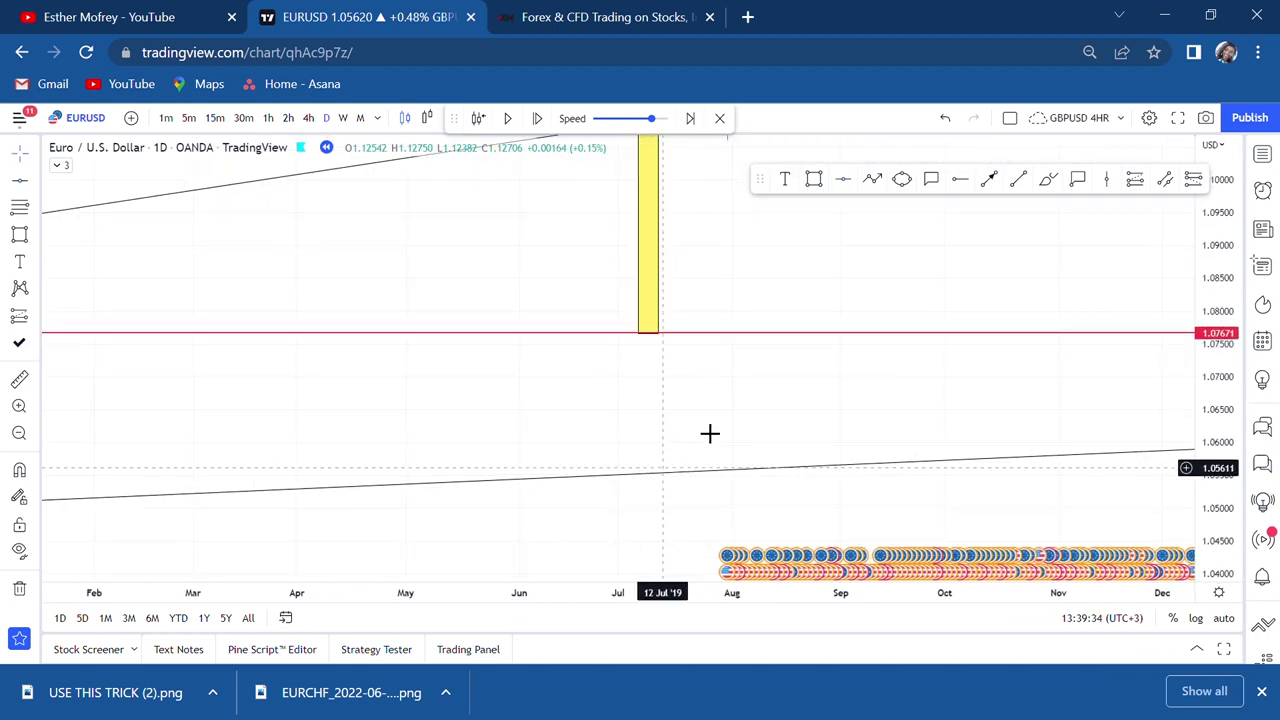
pyautogui.moveTo(774, 311); pyautogui.dragTo(757, 566)
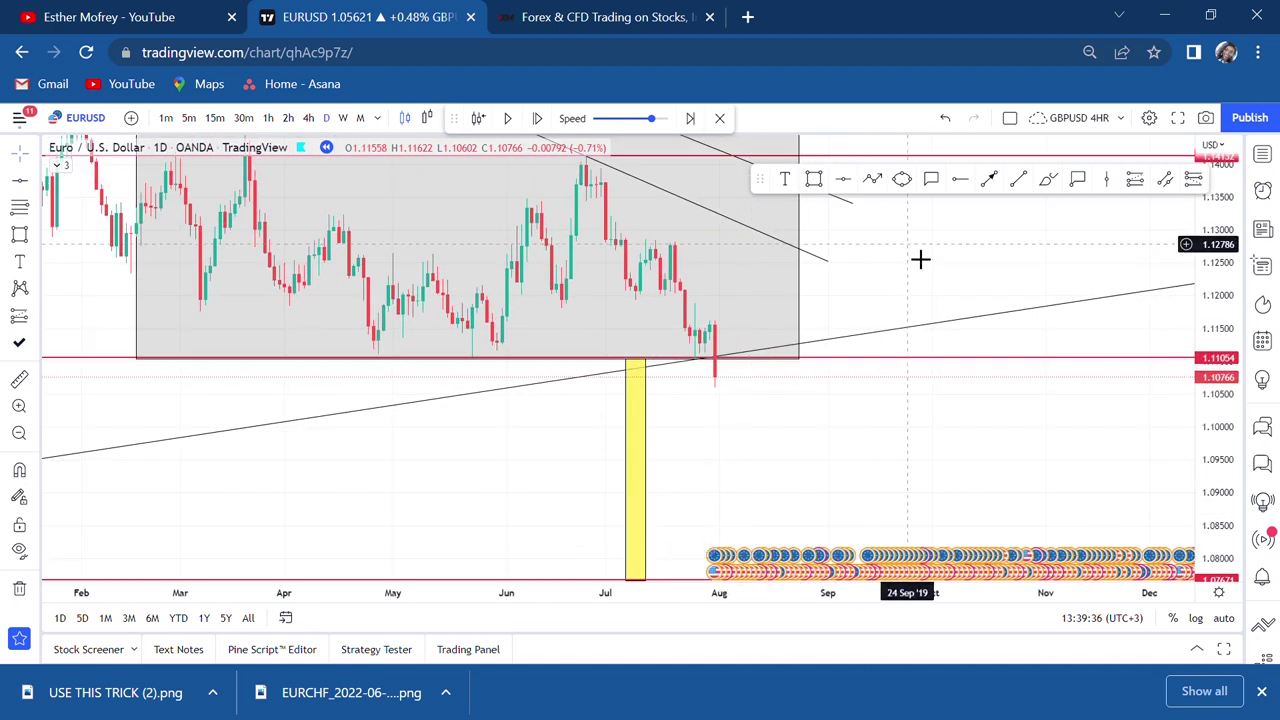
# Step: Add a "BOS" text label just below the range's lower horizontal level, around 4 June 2019
pyautogui.moveTo(920, 260); pyautogui.dragTo(871, 351)
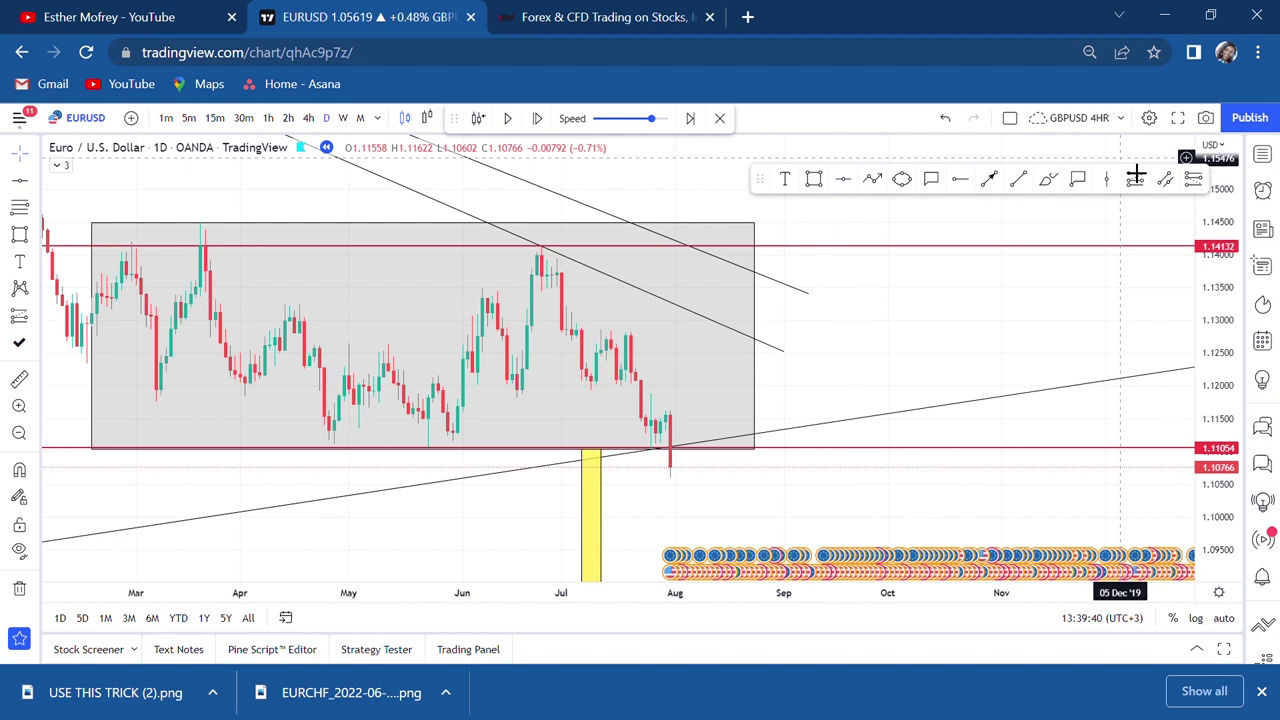
pyautogui.click(787, 178)
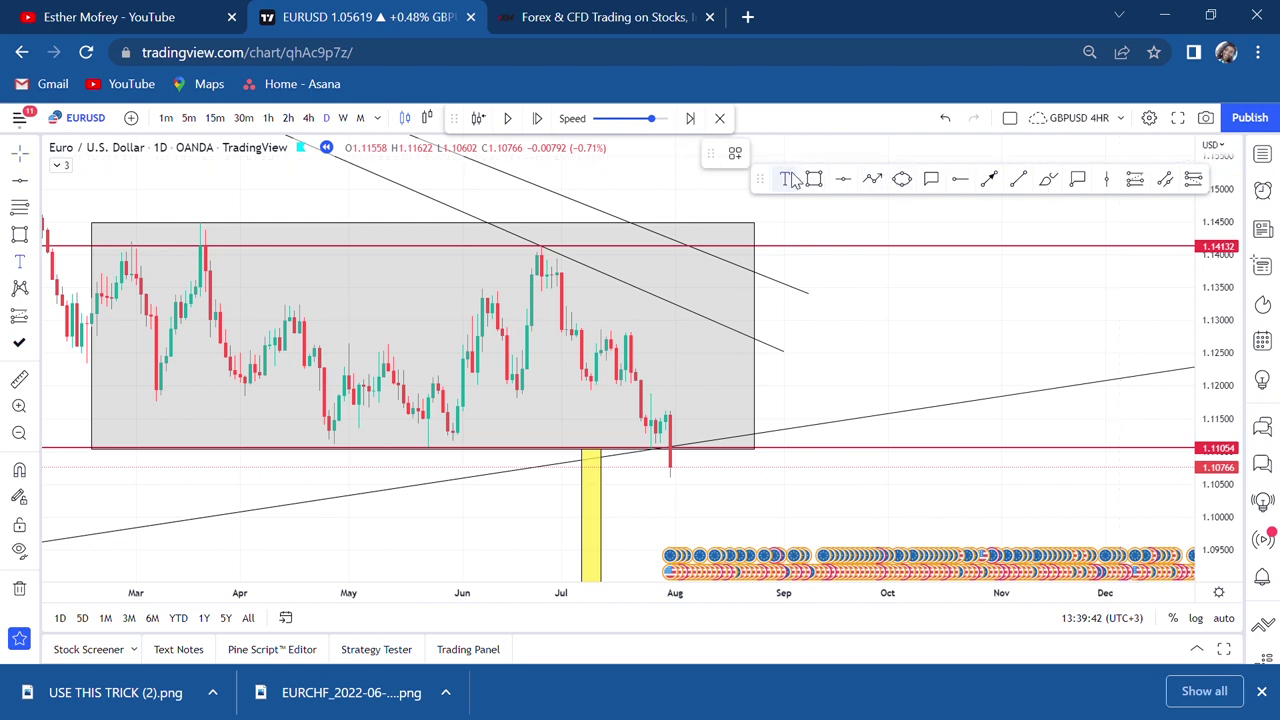
pyautogui.click(491, 471)
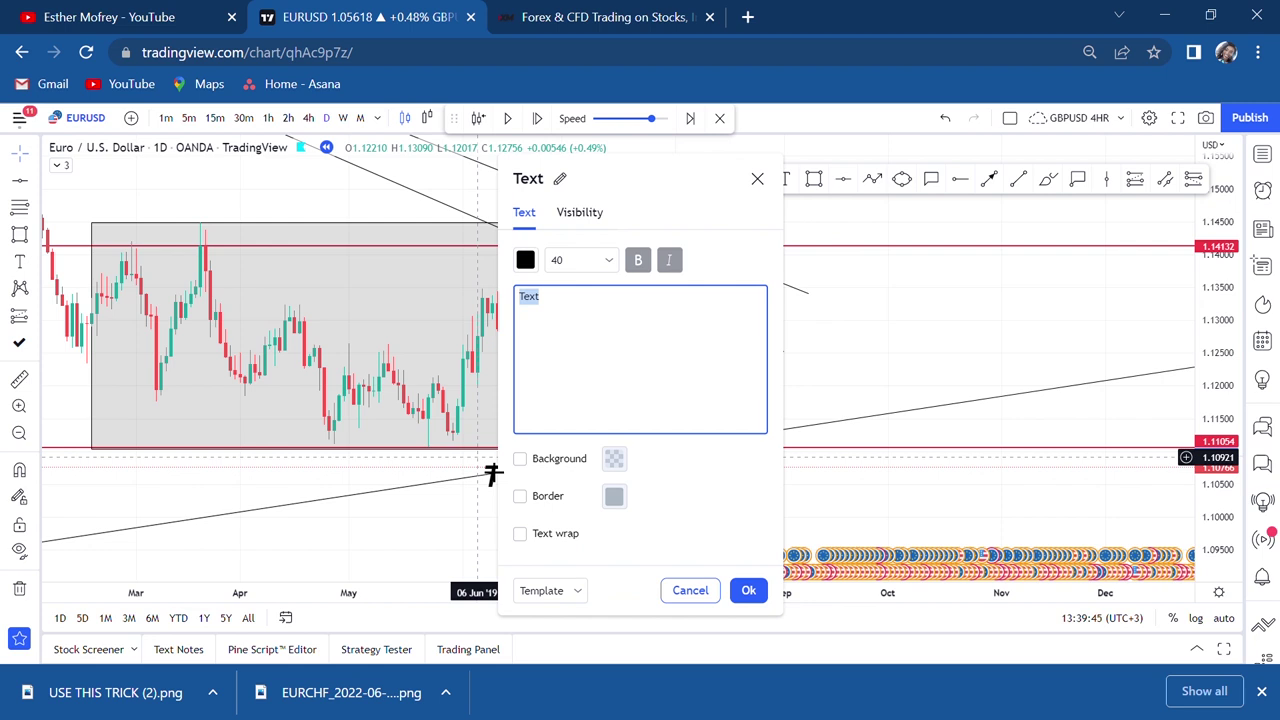
pyautogui.click(578, 592)
pyautogui.click(540, 583)
pyautogui.click(446, 528)
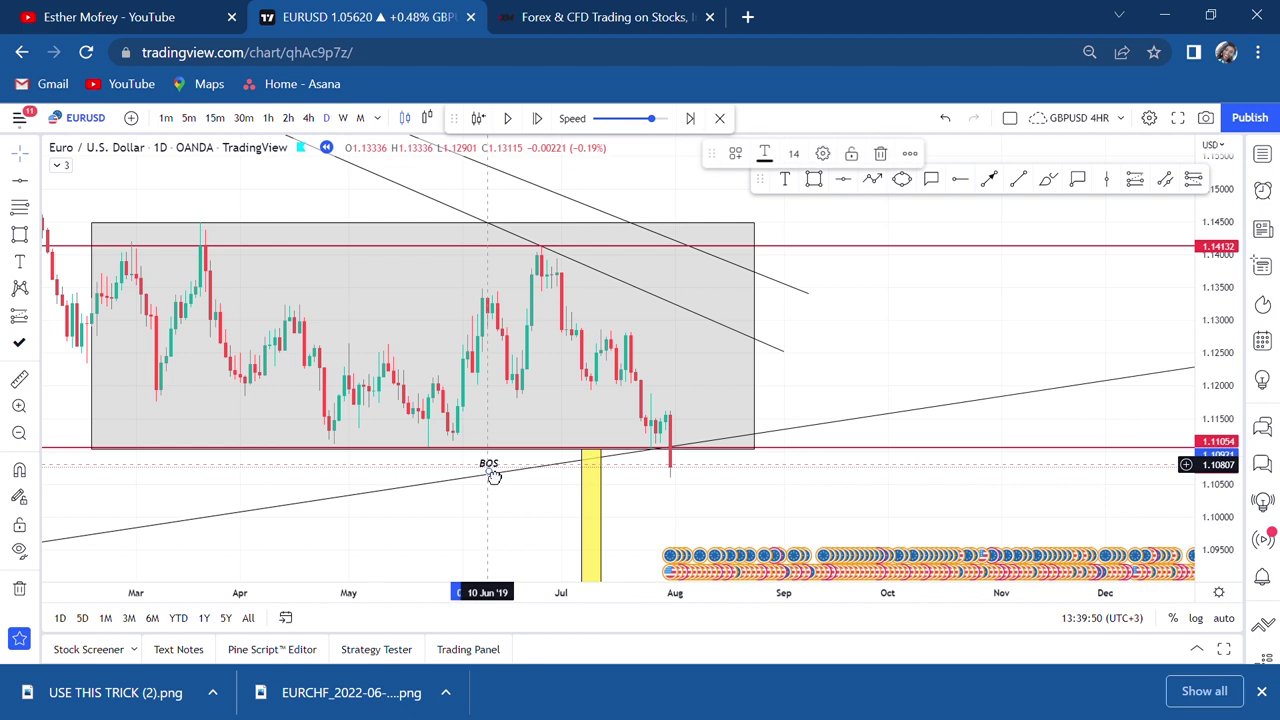
# Step: Set the BOS label's font size to 32 and move it to 7 June 2019, directly under the range's lower level
pyautogui.click(793, 153)
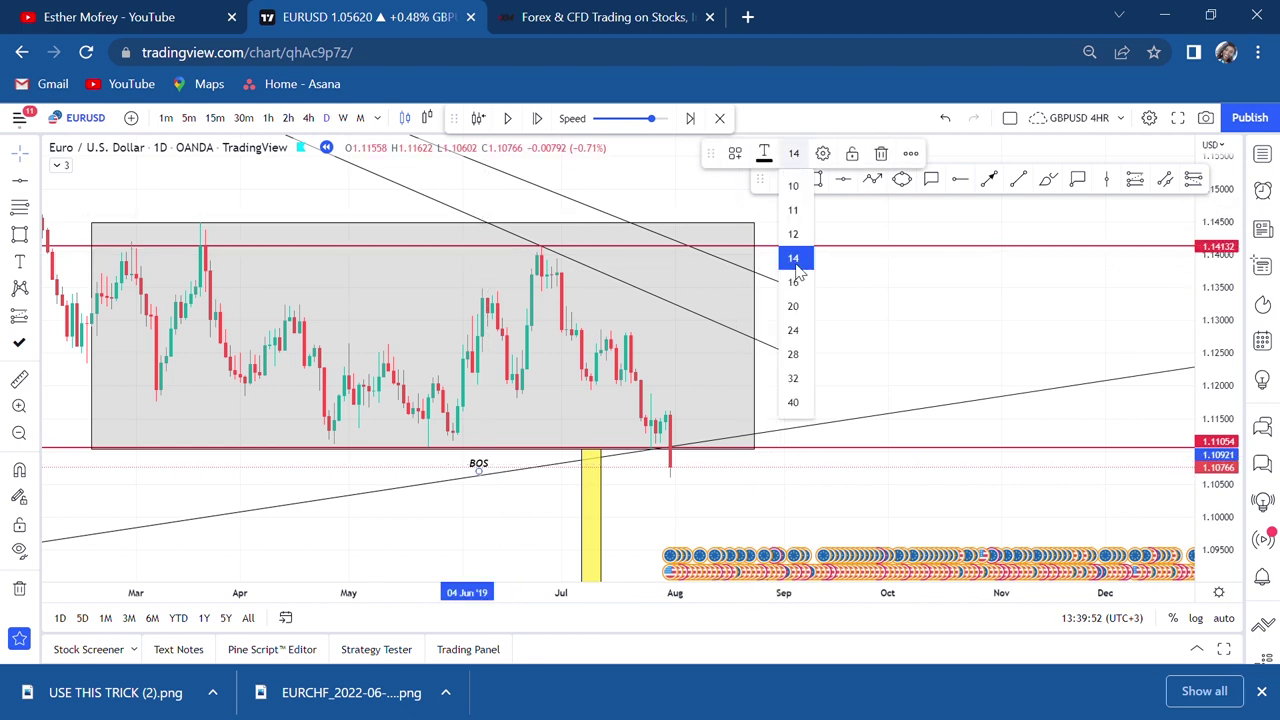
pyautogui.click(793, 378)
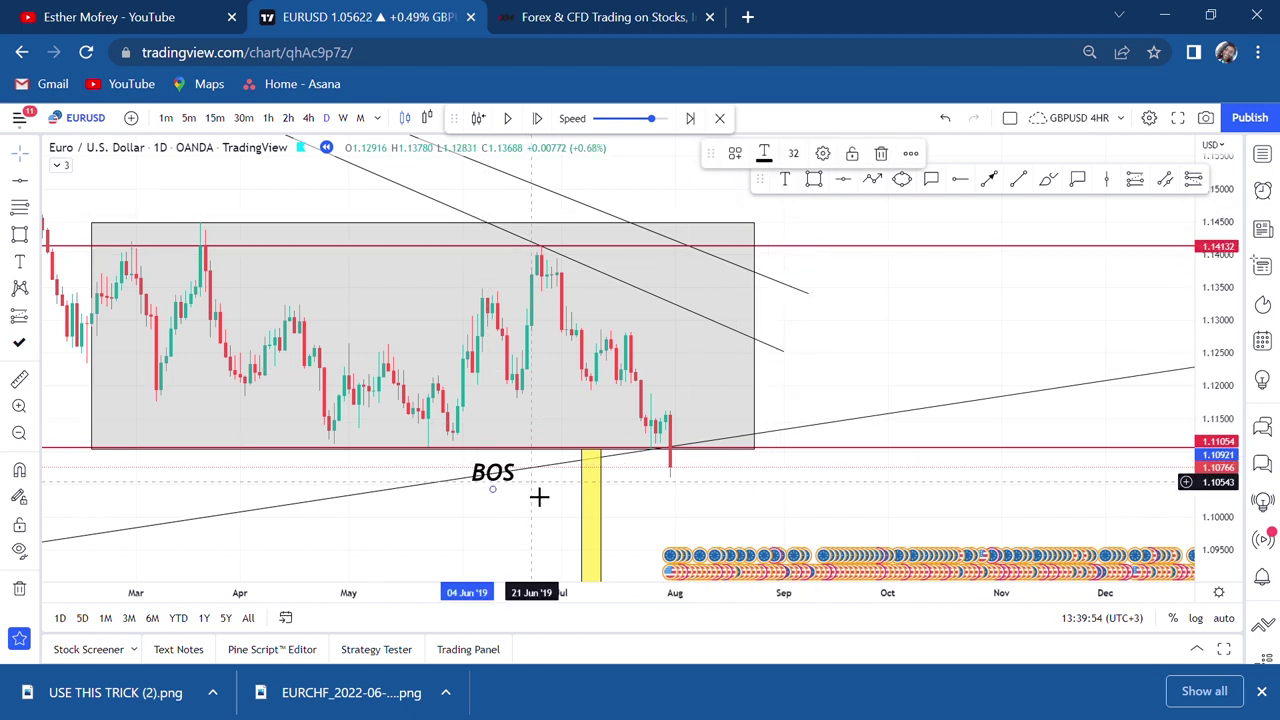
pyautogui.moveTo(523, 486); pyautogui.dragTo(576, 460)
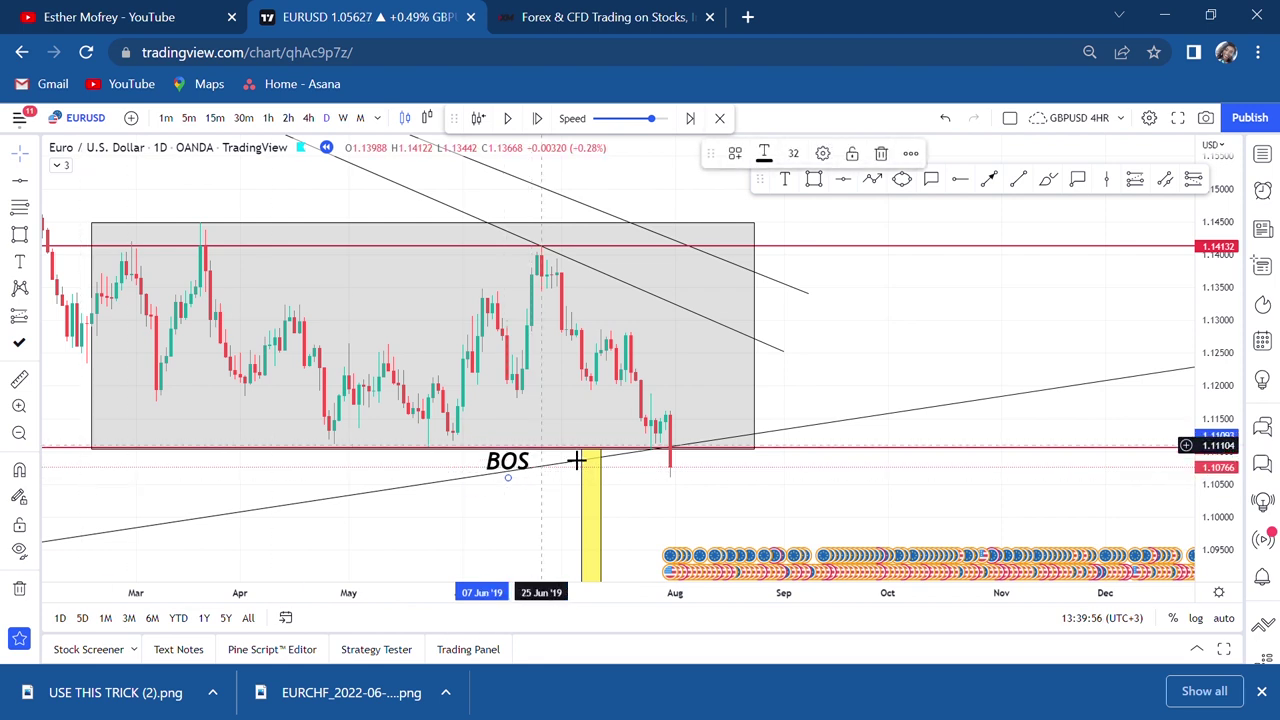
# Step: Expand the indicator list and show the hidden EMA 50, EMA 20 and EMA 200 on the daily chart
pyautogui.scroll(-3, 573, 464)
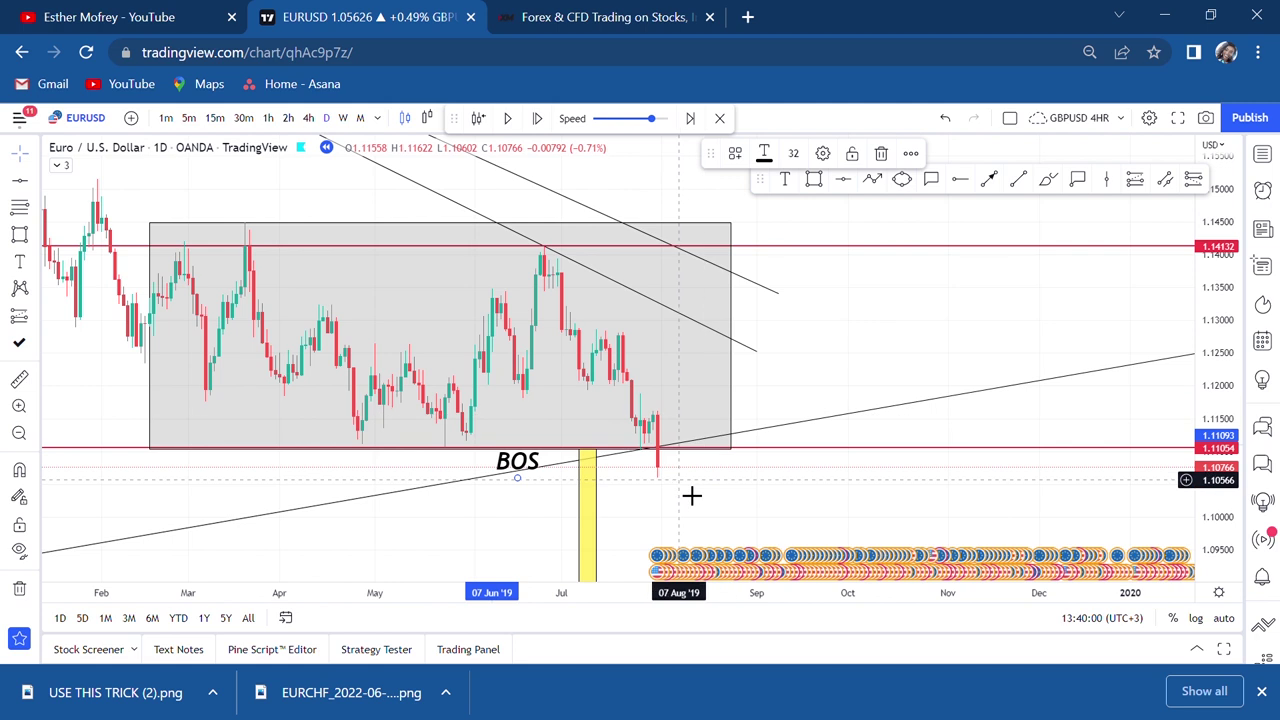
pyautogui.moveTo(752, 448); pyautogui.dragTo(731, 494)
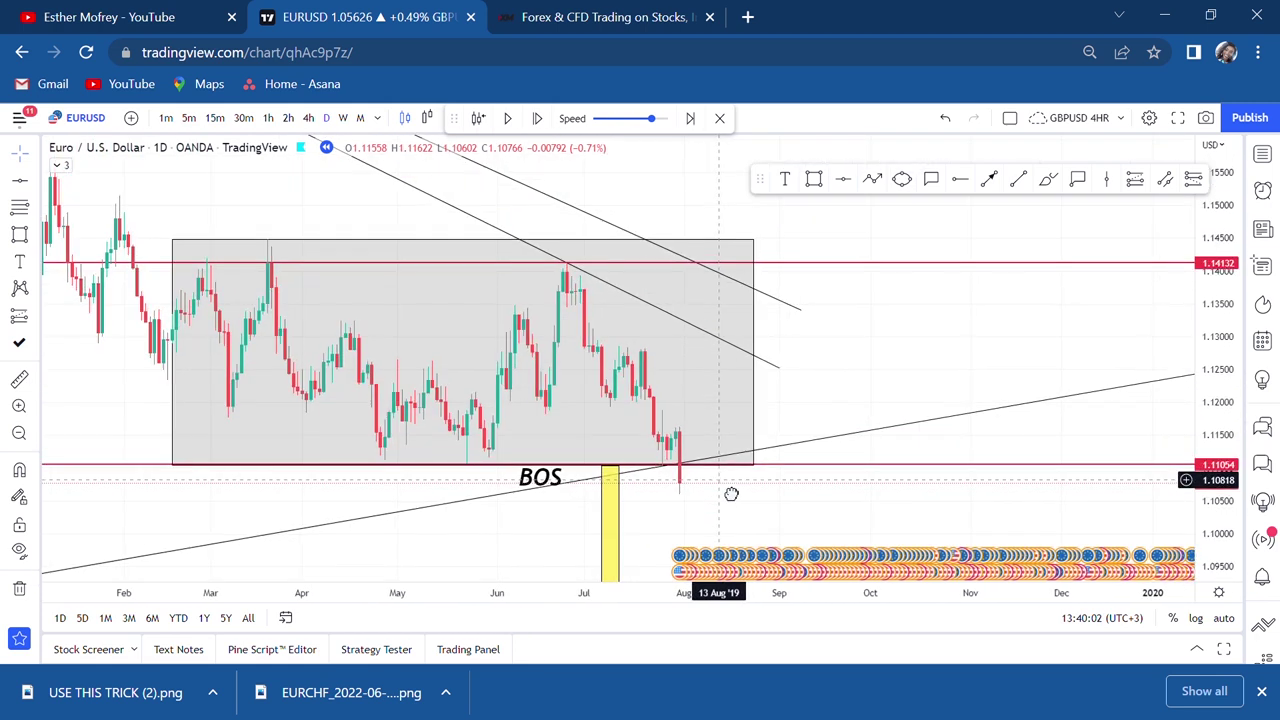
pyautogui.moveTo(757, 523); pyautogui.dragTo(777, 354)
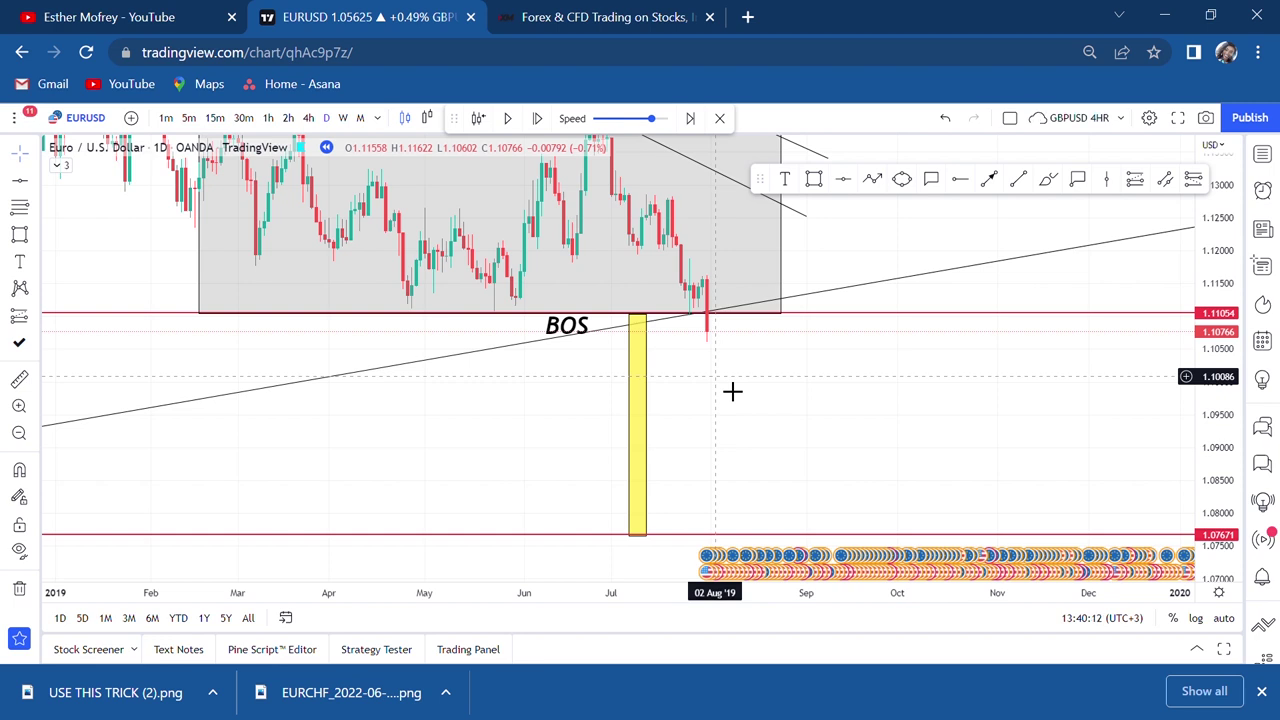
pyautogui.moveTo(868, 300); pyautogui.dragTo(836, 378)
pyautogui.scroll(1, 837, 378)
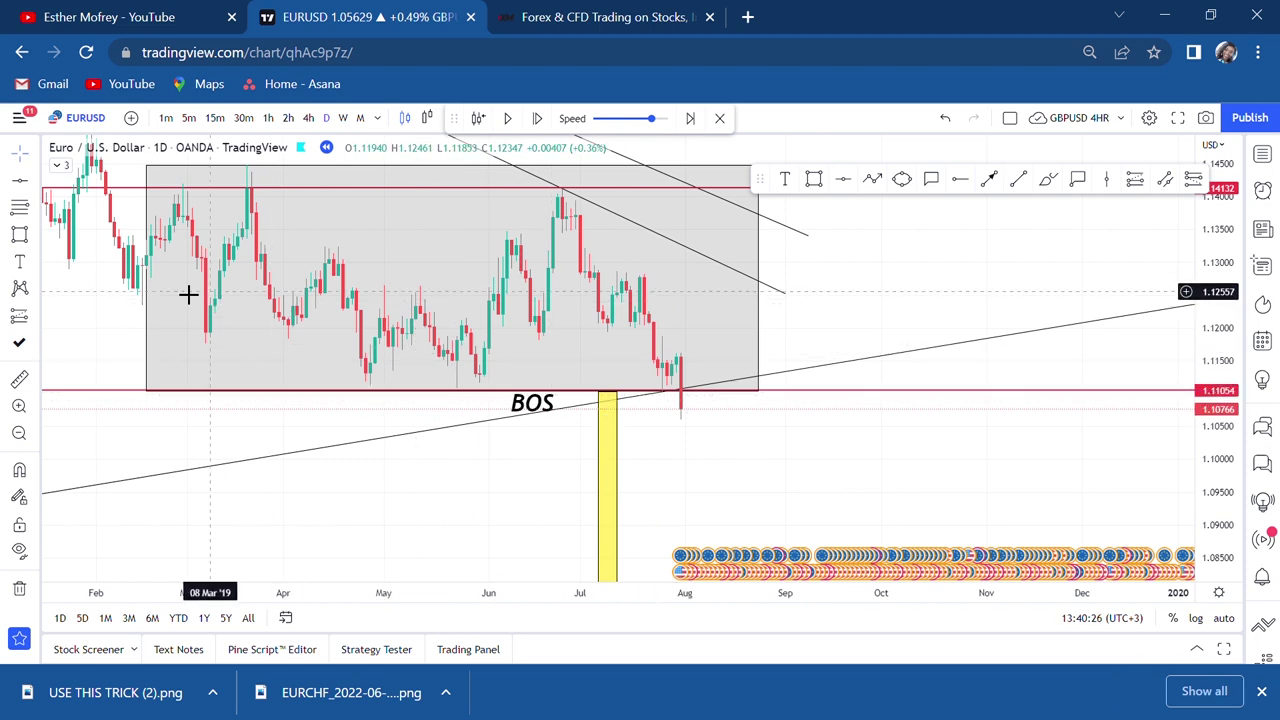
pyautogui.moveTo(134, 309); pyautogui.dragTo(176, 380)
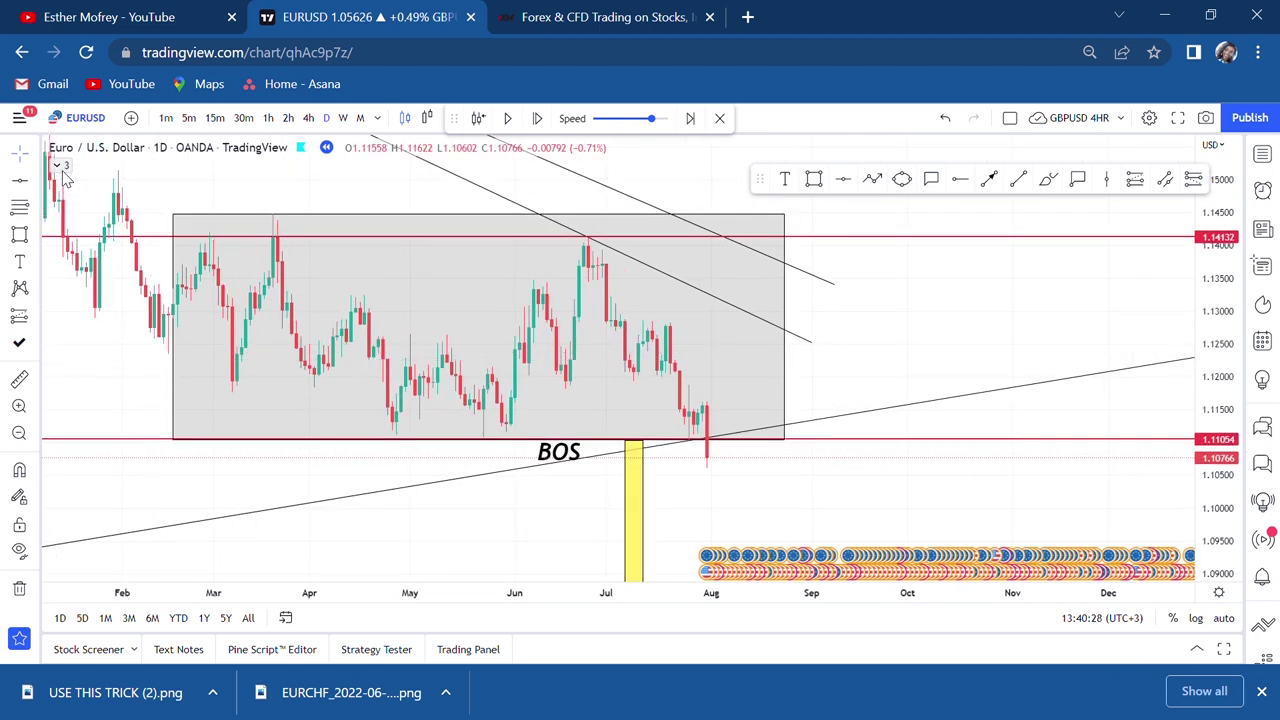
pyautogui.click(61, 167)
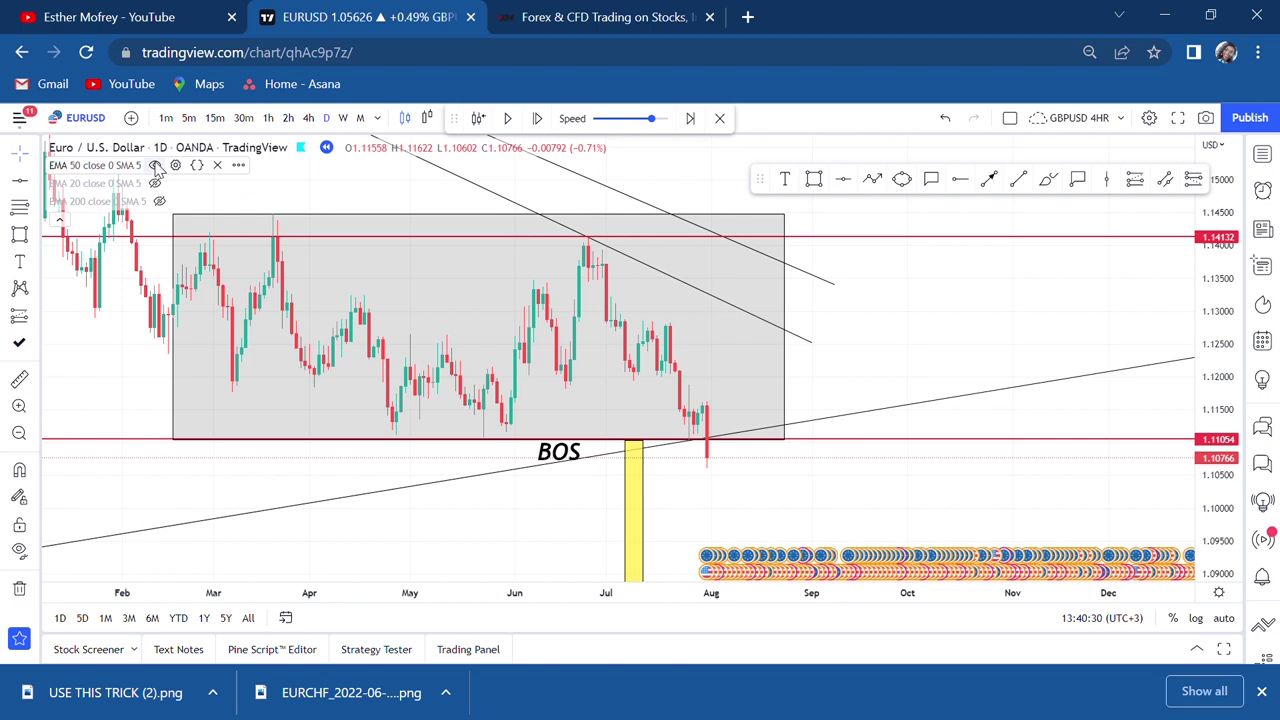
pyautogui.click(160, 201)
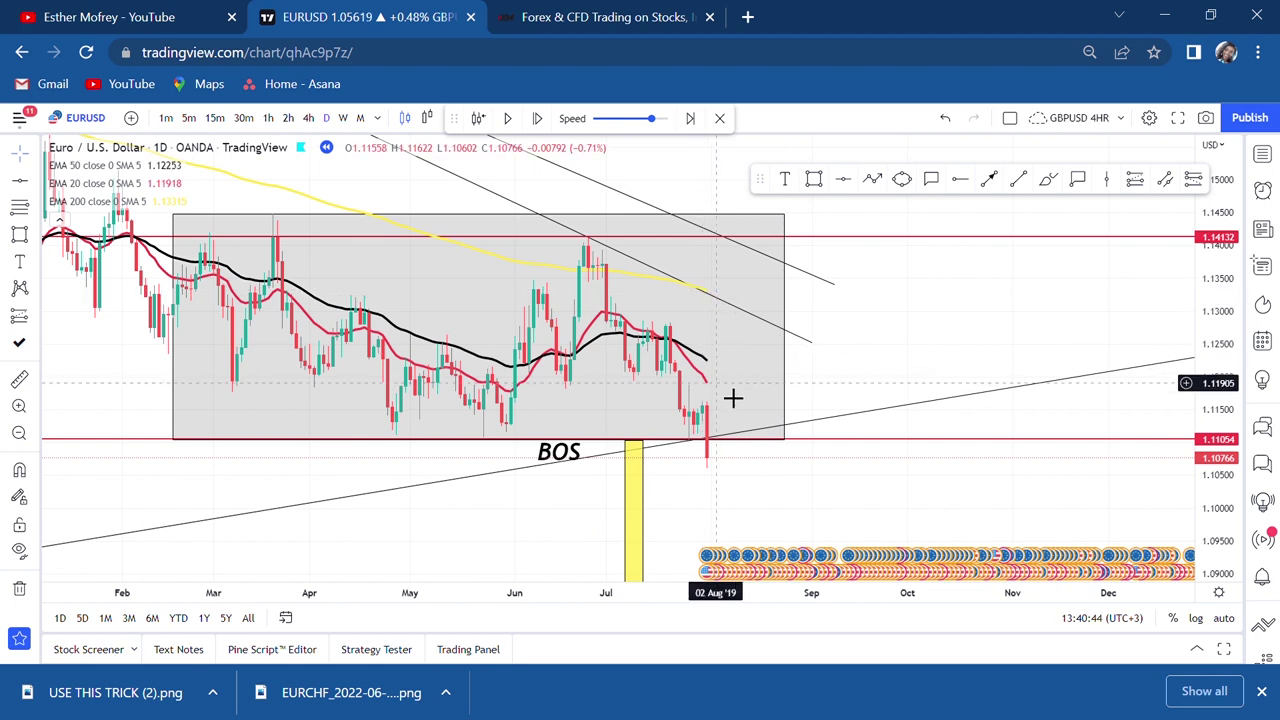
# Step: Draw a horizontal ray starting on 12 July 2019 at about 1.11894, where the EMA 20 ends
pyautogui.scroll(4, 733, 398)
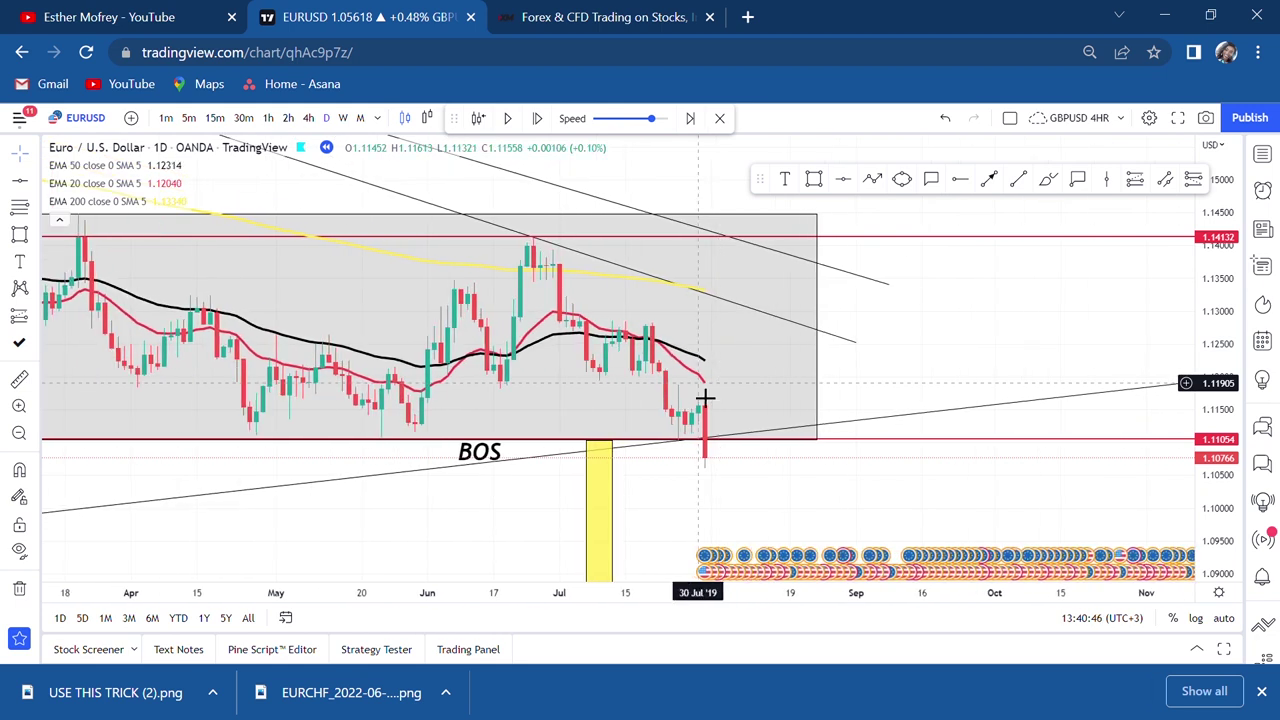
pyautogui.click(958, 180)
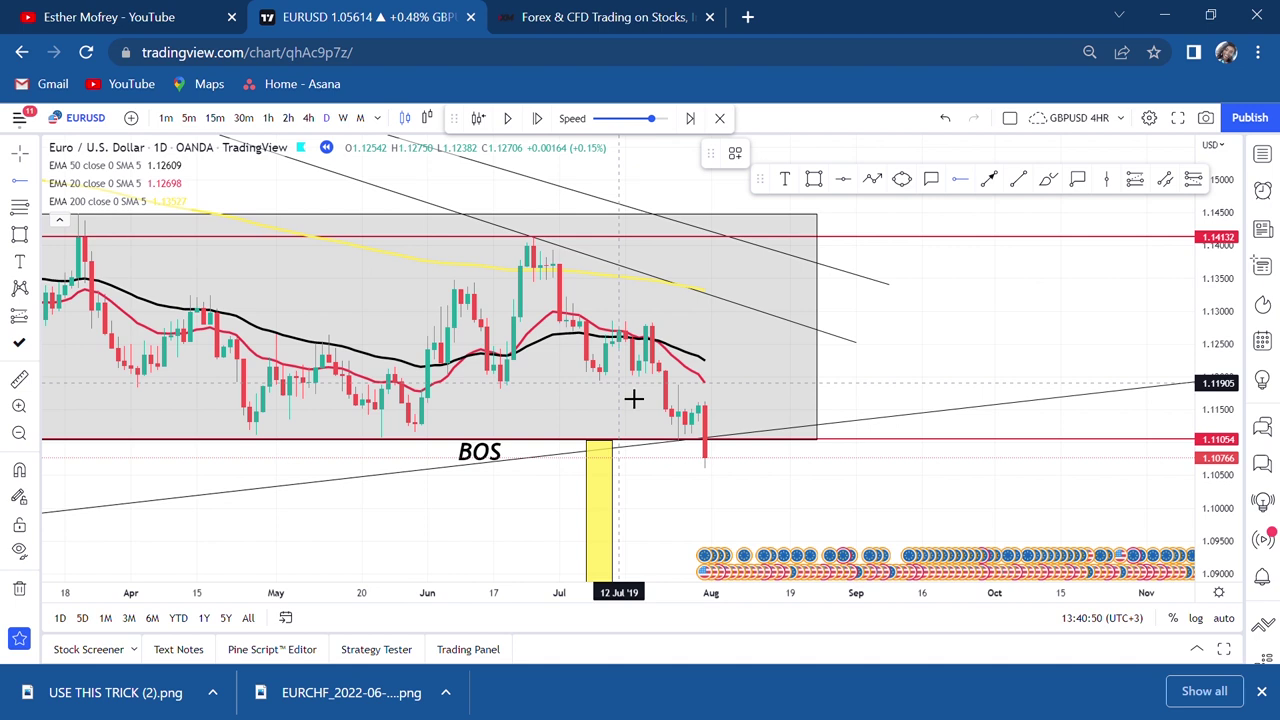
pyautogui.click(619, 384)
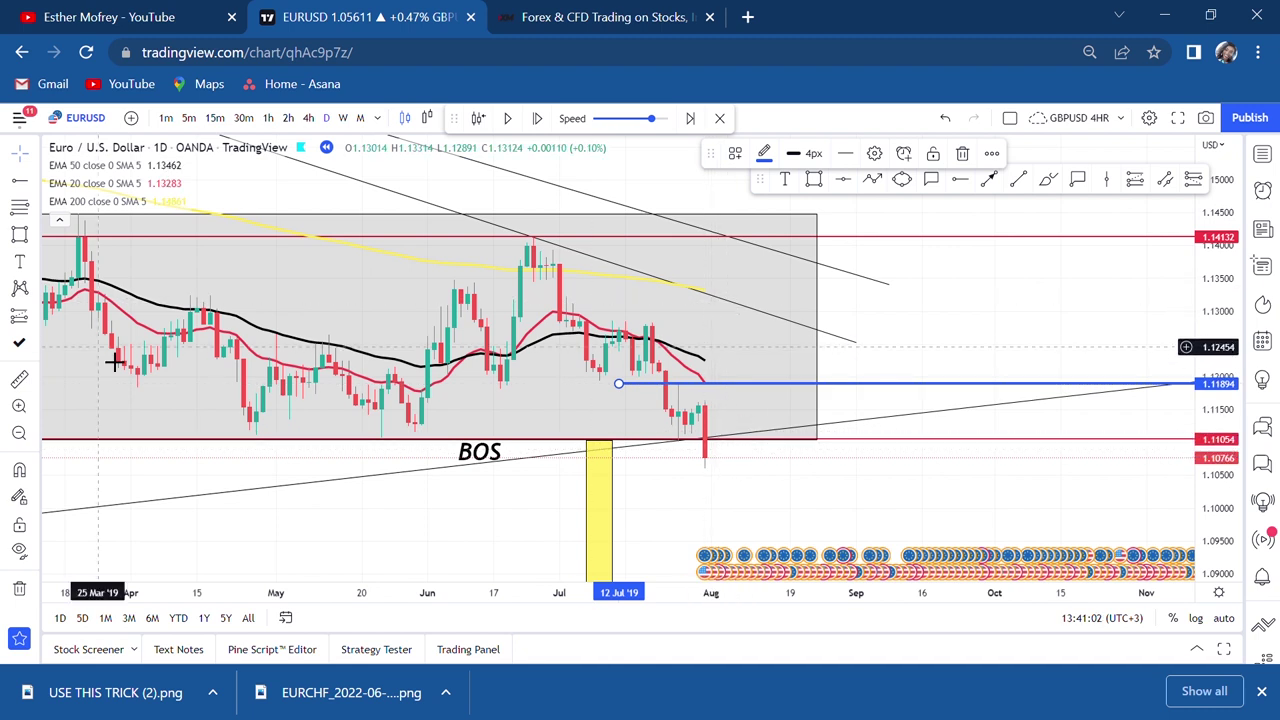
# Step: Measure the price distance from the breakout candle's close up to the blue horizontal ray
pyautogui.click(20, 380)
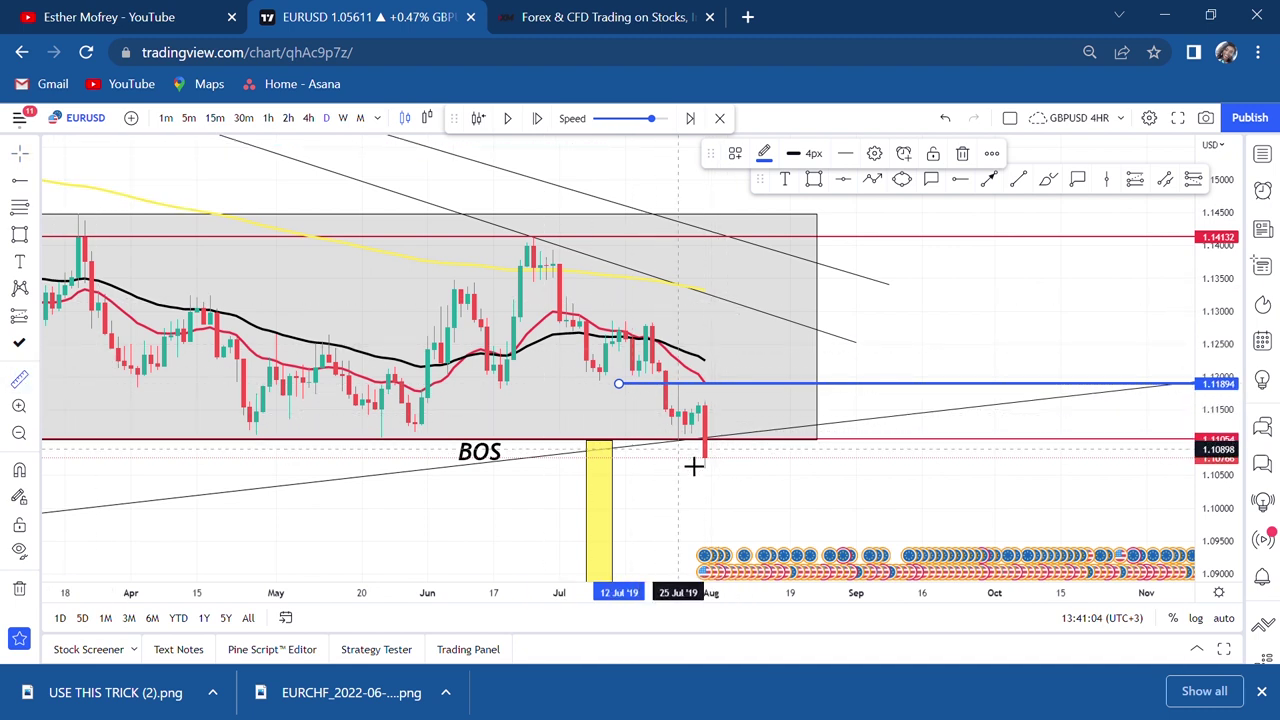
pyautogui.click(686, 460)
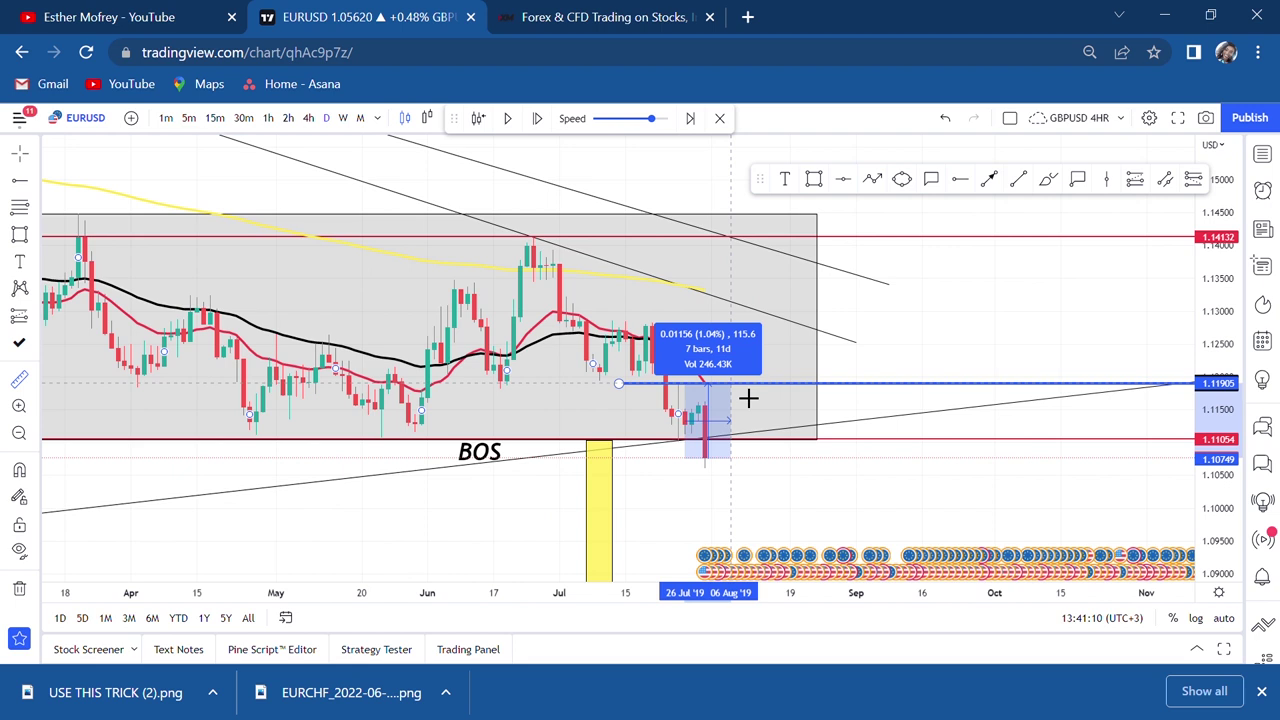
pyautogui.click(900, 371)
# Step: Examine the break below the range against the EMAs, the blue ray, the trend lines and the projected target level
pyautogui.scroll(-1, 900, 371)
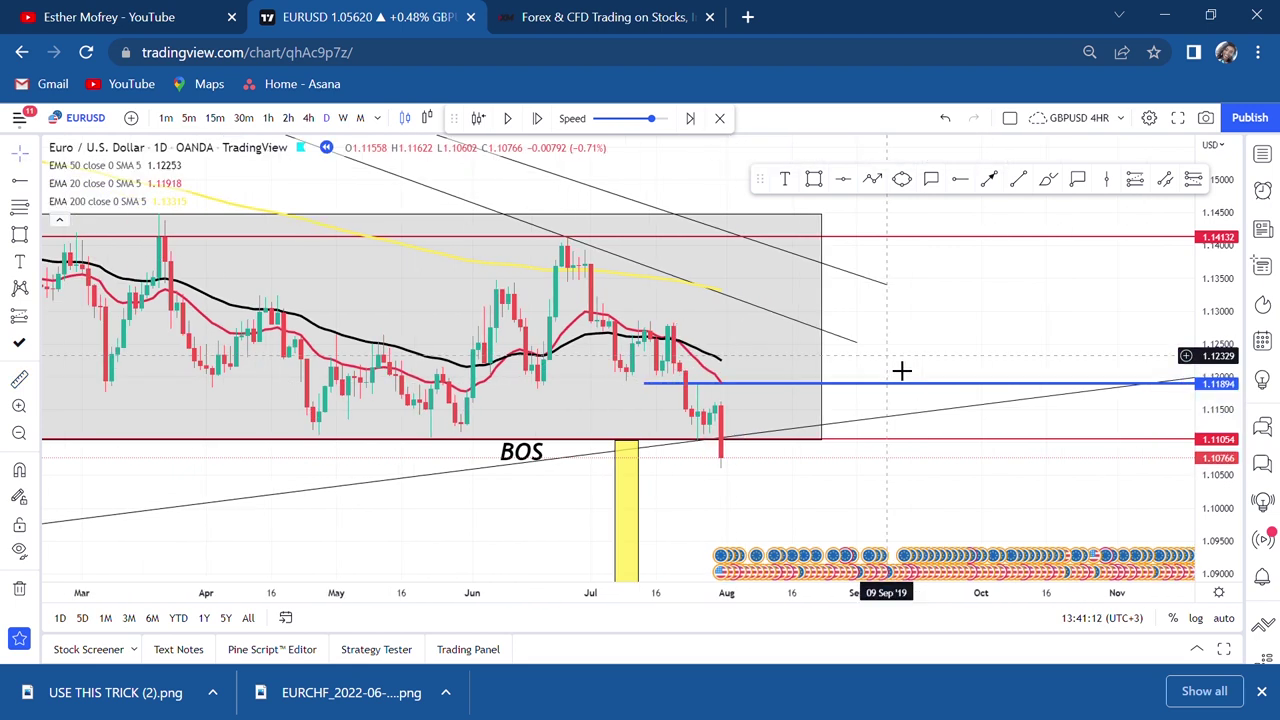
pyautogui.moveTo(900, 371); pyautogui.dragTo(760, 384)
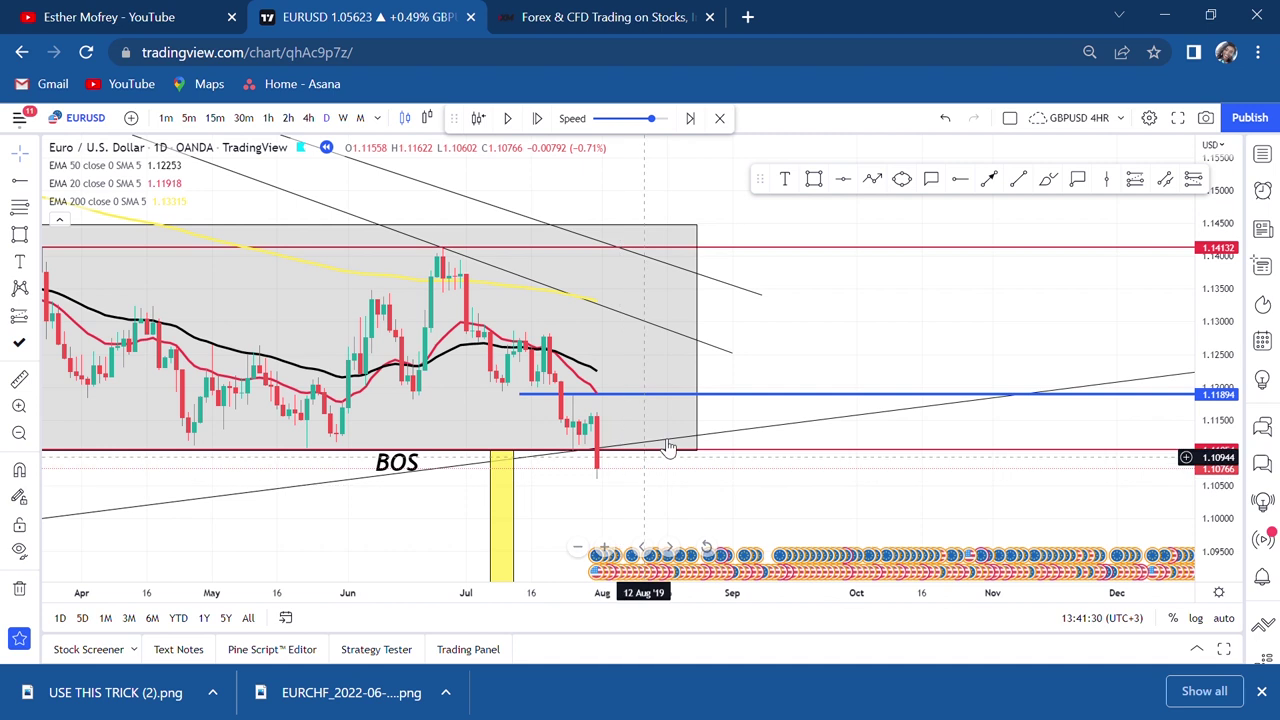
pyautogui.moveTo(794, 477); pyautogui.dragTo(858, 358)
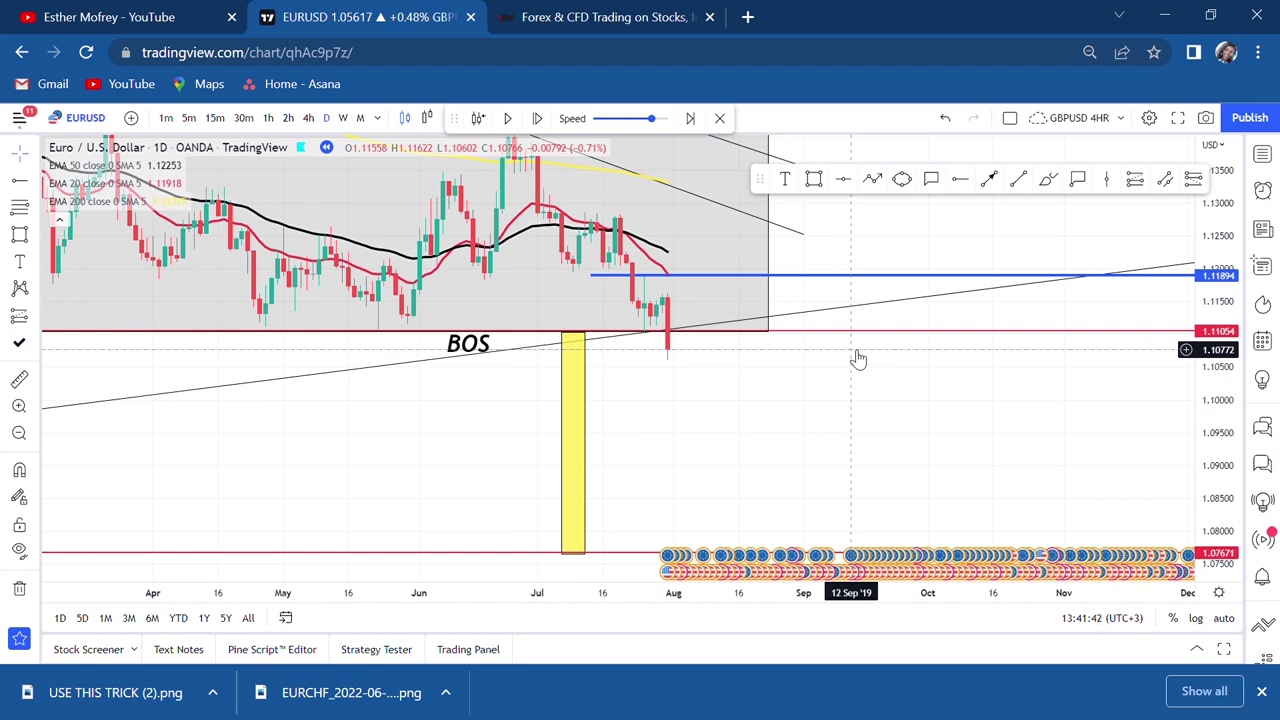
pyautogui.moveTo(886, 251); pyautogui.dragTo(972, 340)
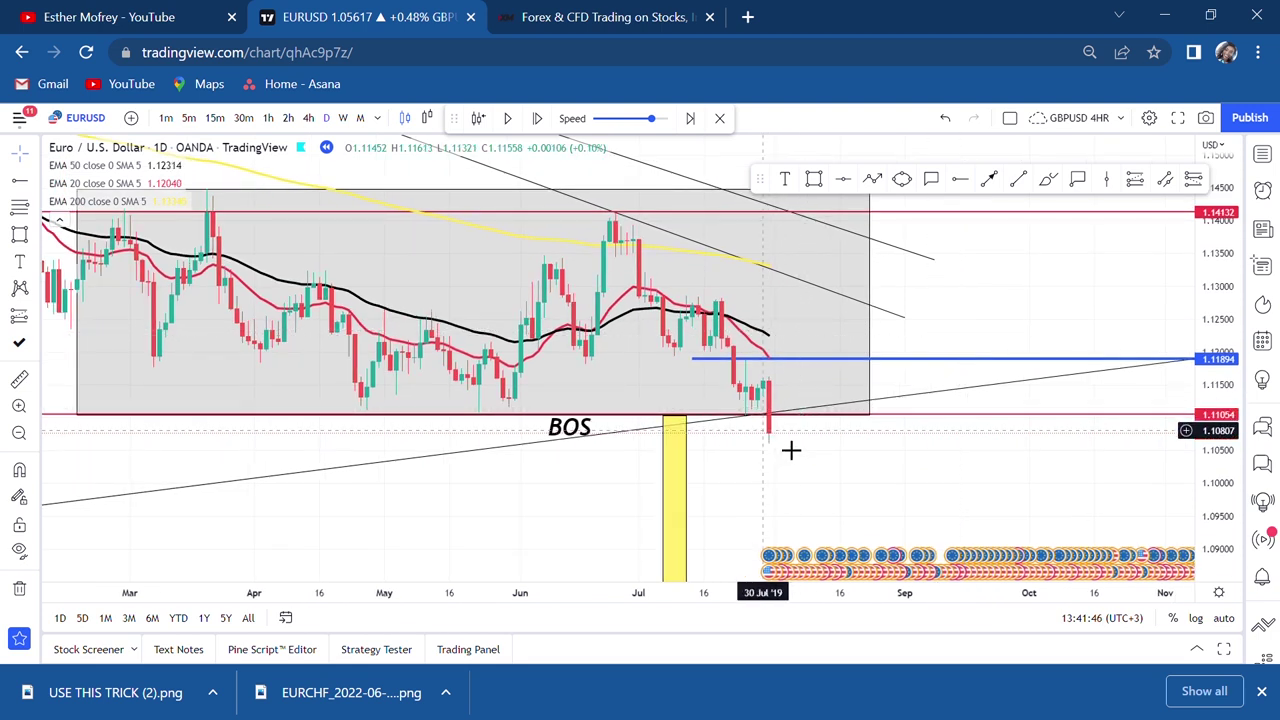
pyautogui.moveTo(963, 340); pyautogui.dragTo(861, 306)
pyautogui.scroll(1, 861, 306)
pyautogui.scroll(-1, 861, 306)
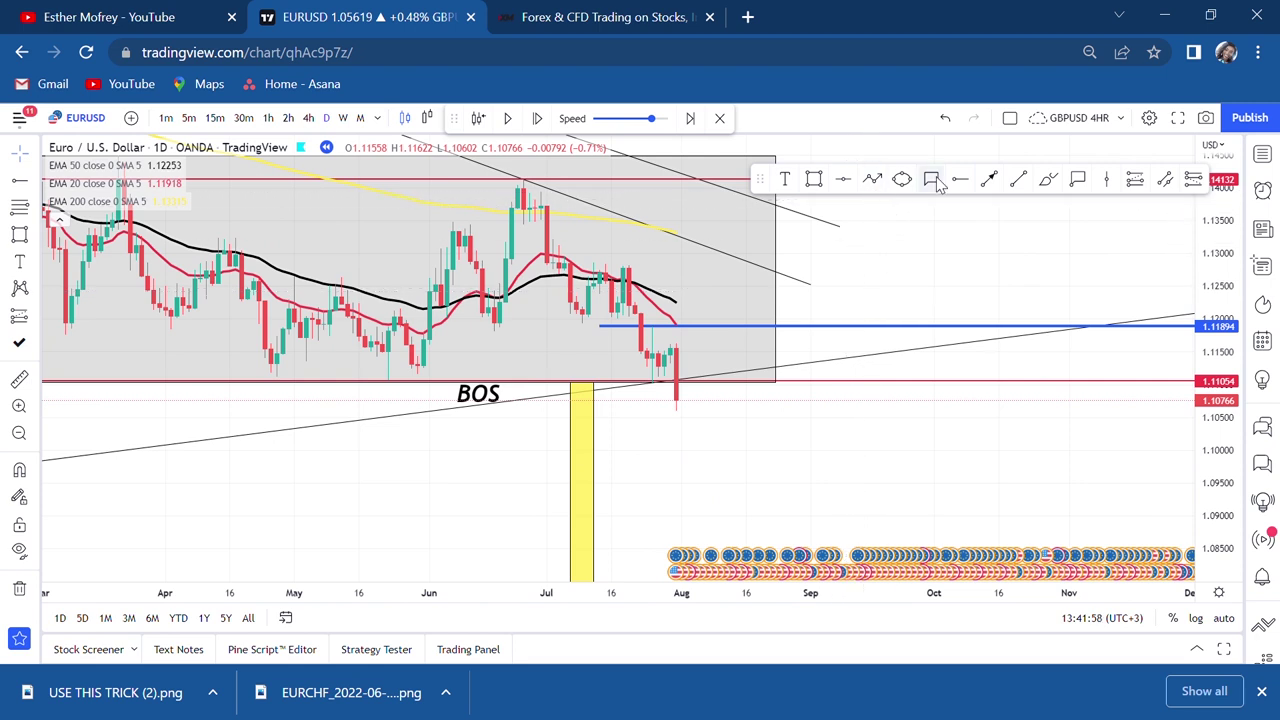
# Step: Draw a descending trend line from the 25 June 2019 high at about 1.14079 to 22 August 2019 at about 1.12077
pyautogui.click(1018, 183)
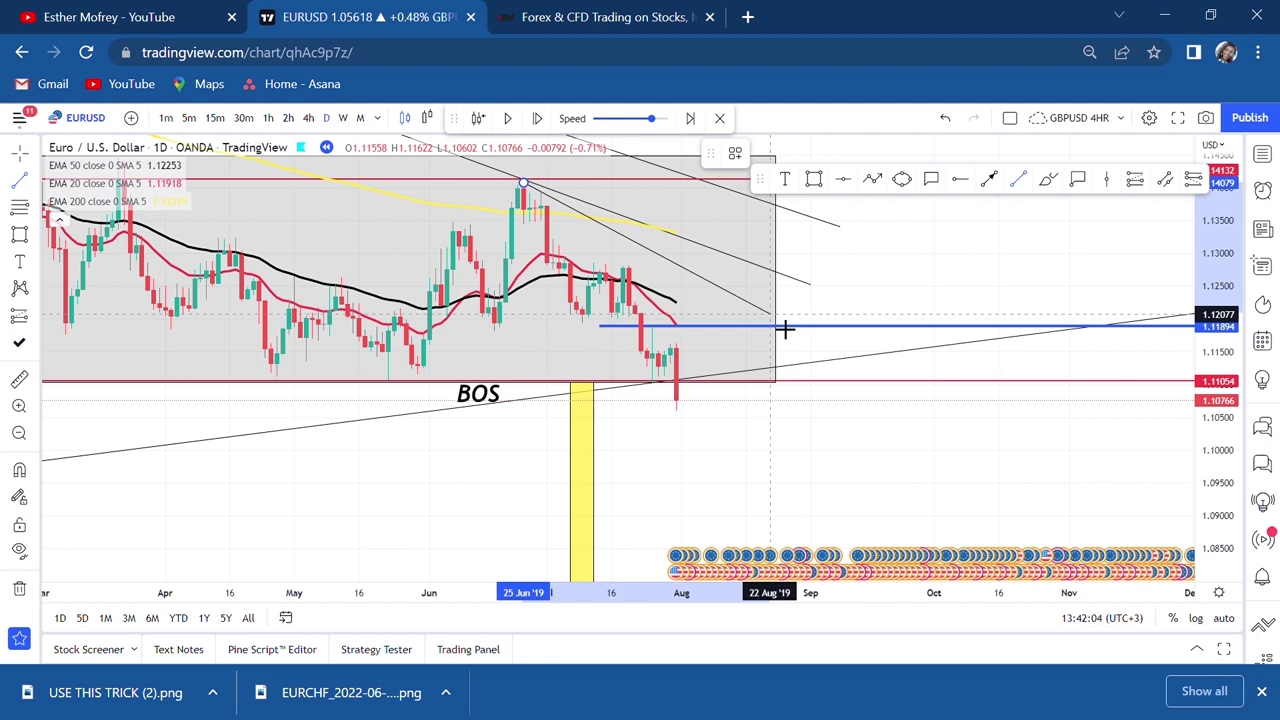
pyautogui.click(770, 314)
# Step: Draw a steeper descending trend line from 28 June 2019 at about 1.13896 to 12 August 2019 at about 1.11653
pyautogui.scroll(2, 770, 314)
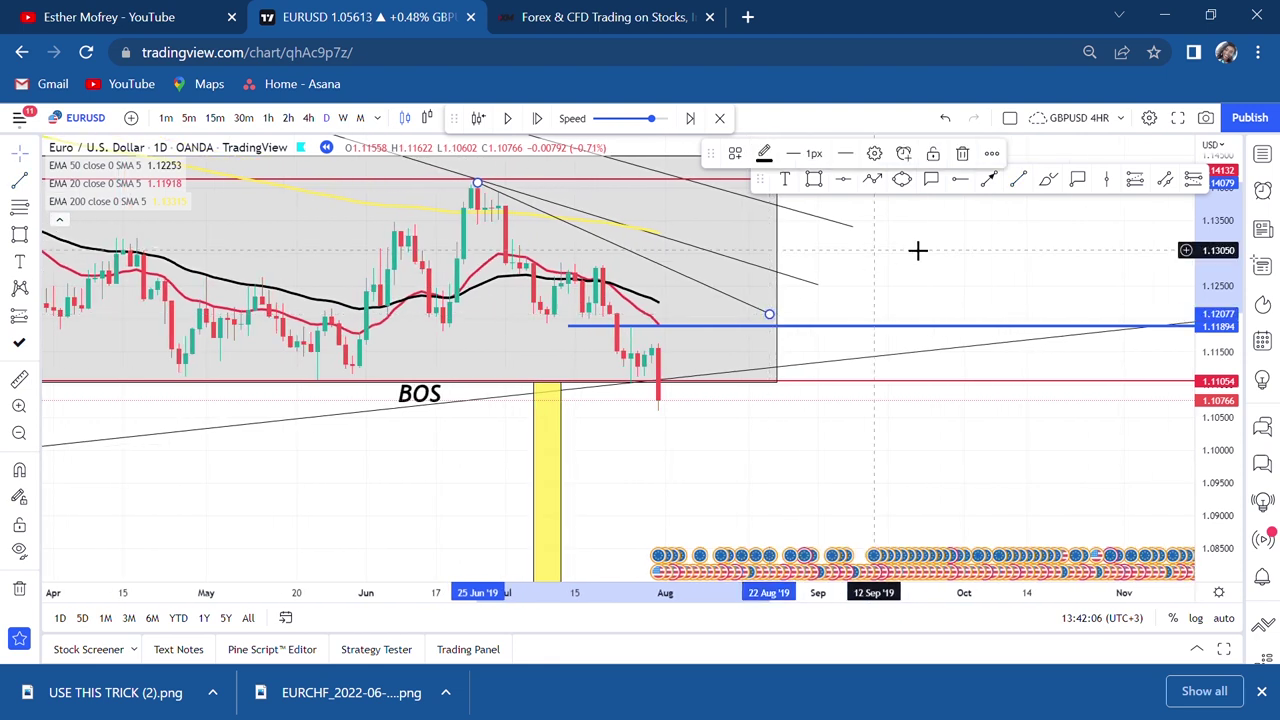
pyautogui.click(990, 178)
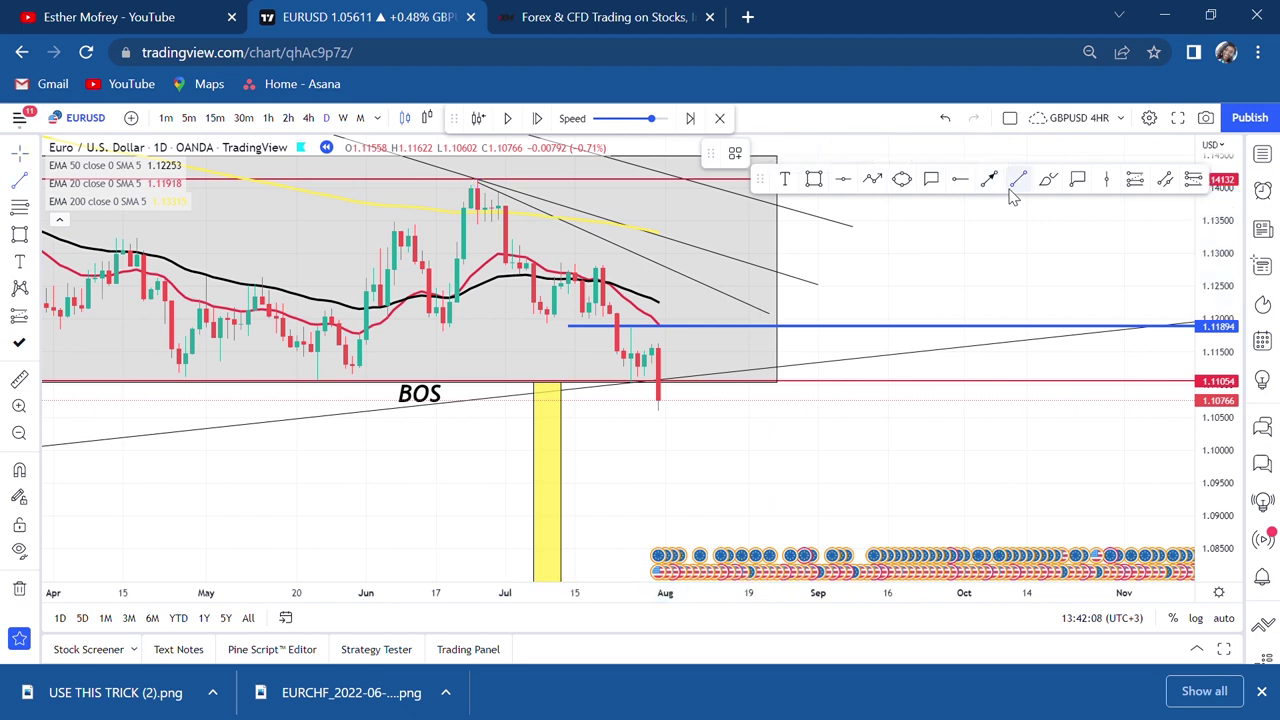
pyautogui.click(510, 210)
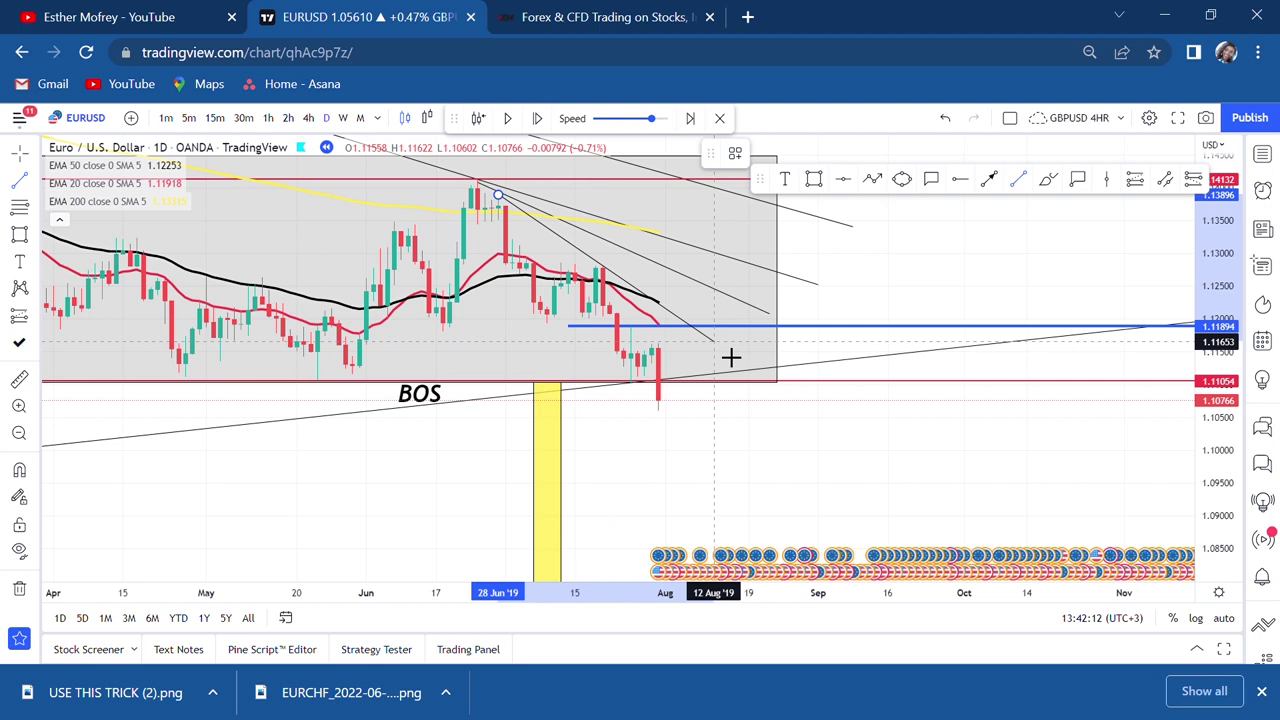
pyautogui.click(714, 342)
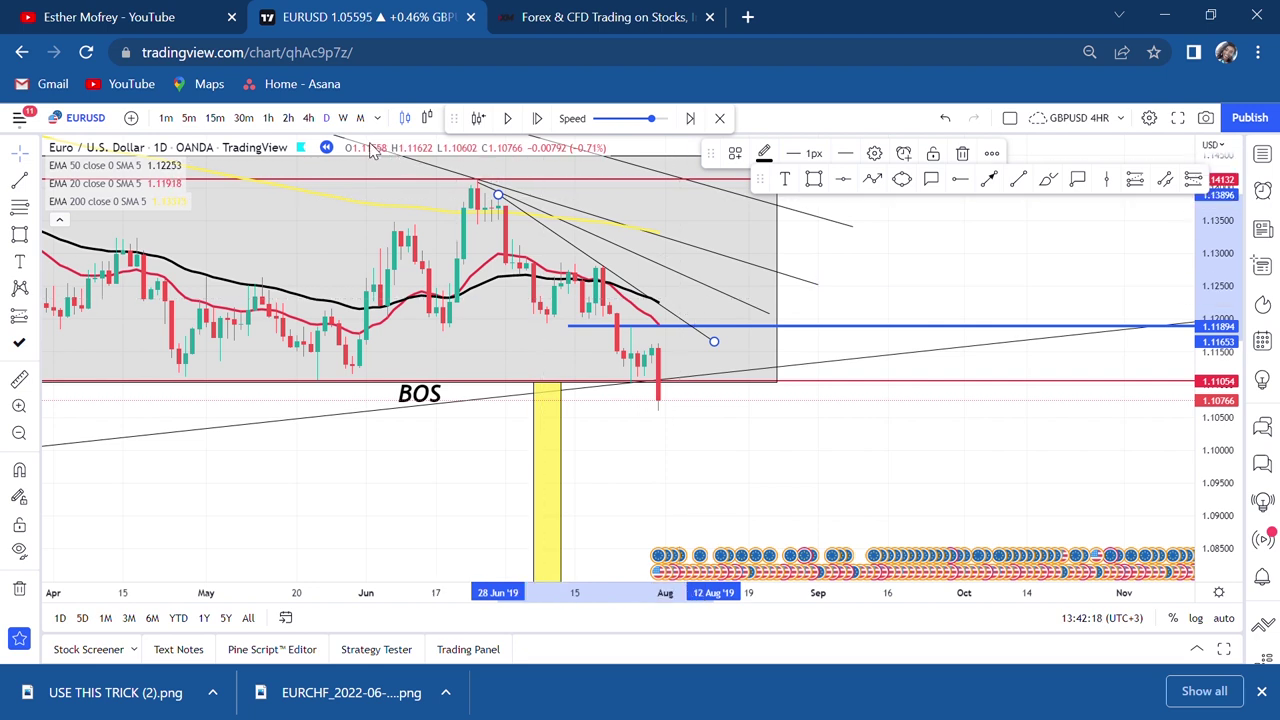
# Step: Switch the chart to the 4-hour timeframe and examine the candle breaking below the range against the EMAs
pyautogui.click(310, 118)
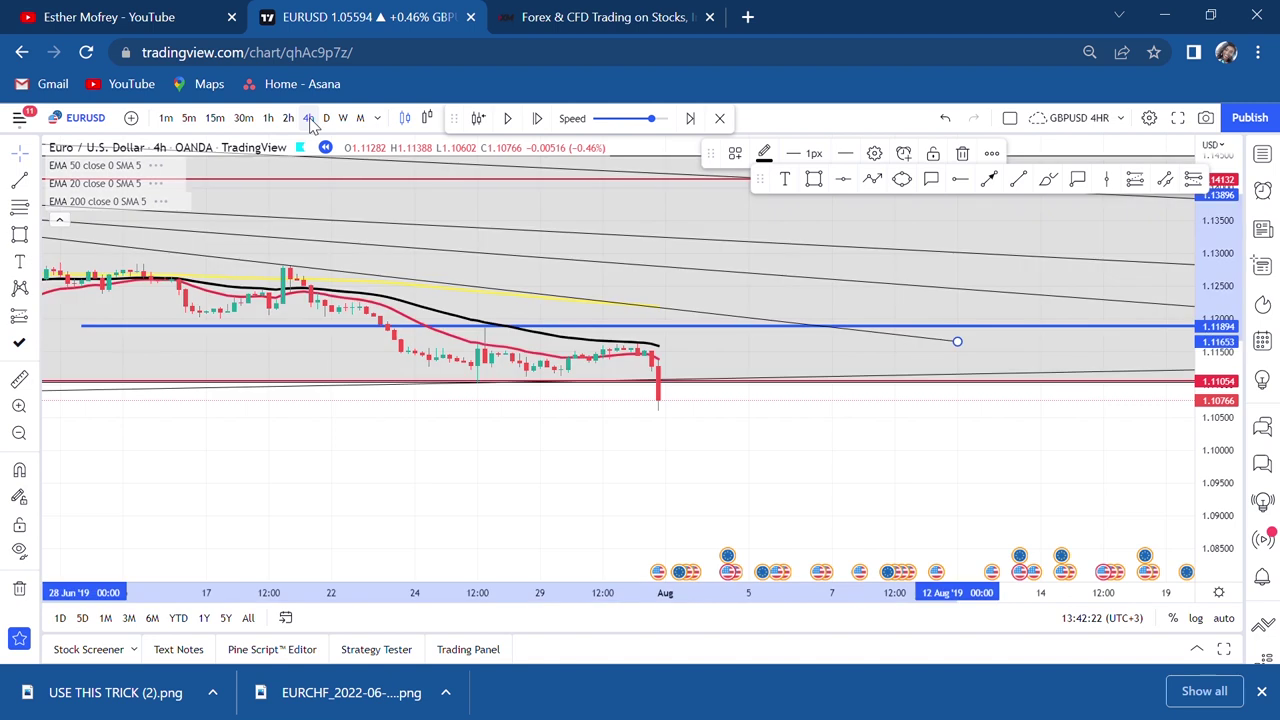
pyautogui.scroll(-3, 614, 297)
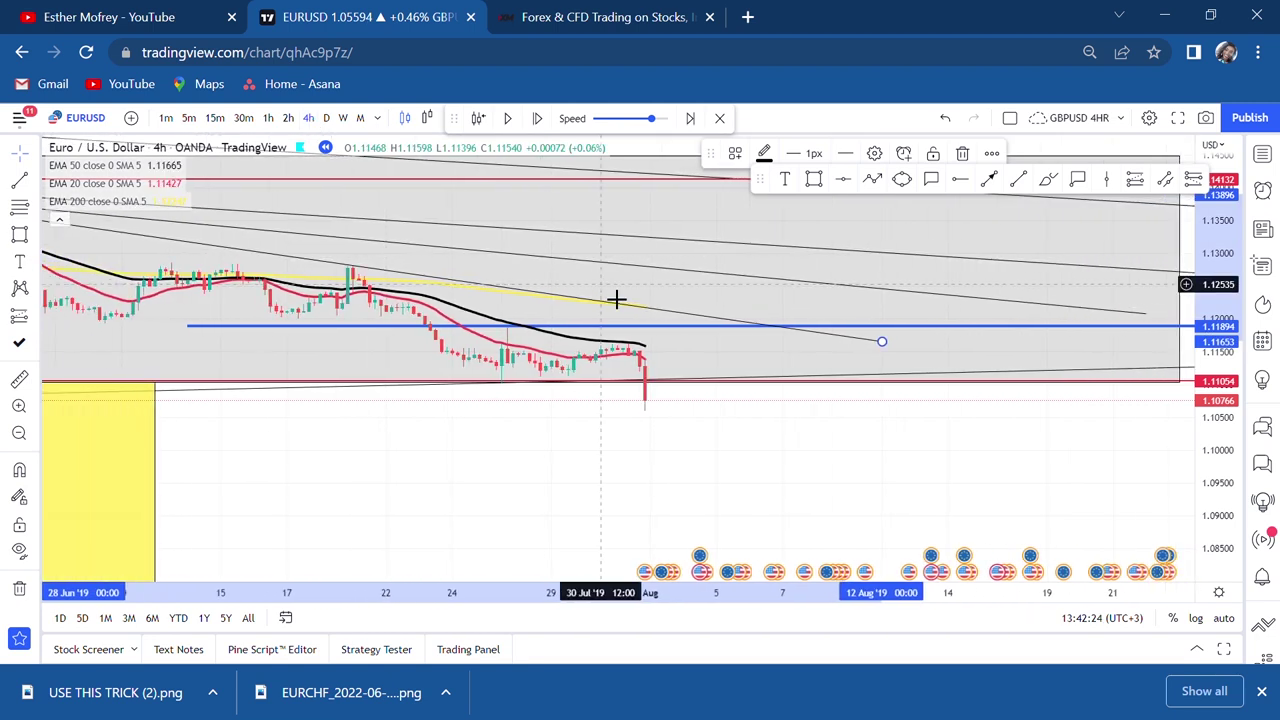
pyautogui.scroll(-1, 616, 299)
pyautogui.click(808, 474)
pyautogui.scroll(-1, 852, 460)
pyautogui.moveTo(1212, 432); pyautogui.dragTo(1190, 207)
pyautogui.scroll(-2, 948, 438)
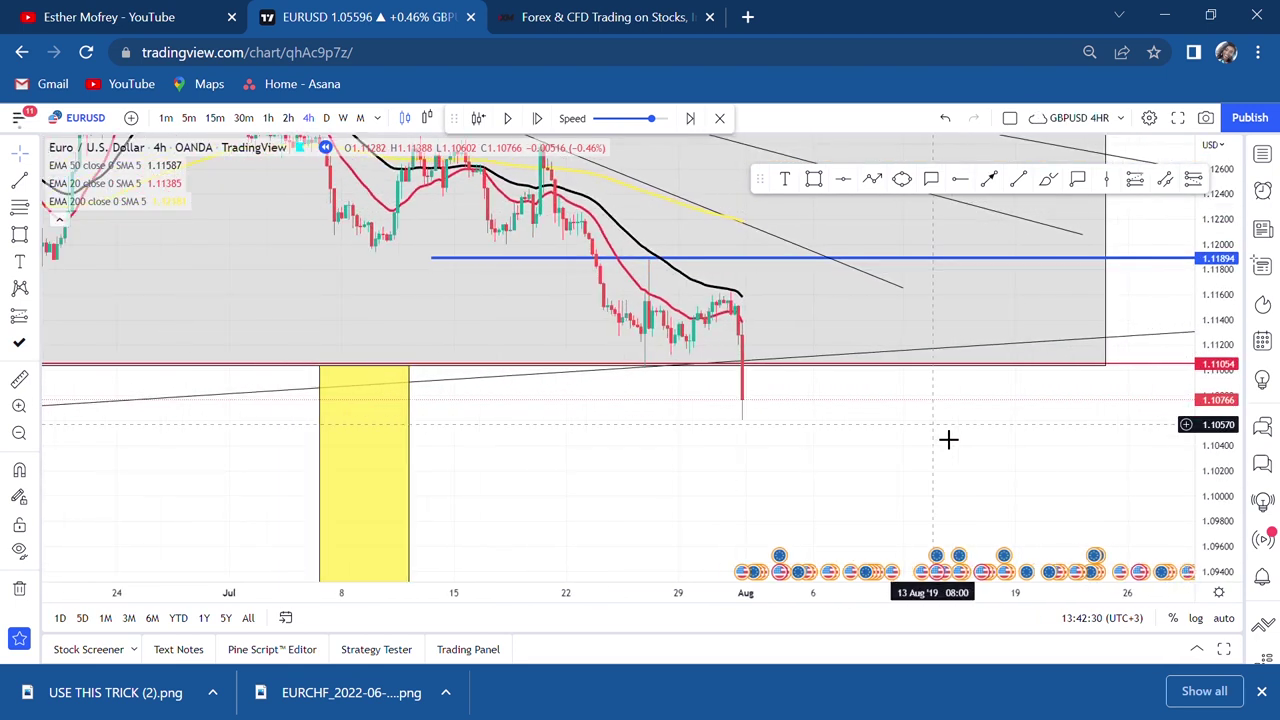
pyautogui.moveTo(943, 417); pyautogui.dragTo(933, 387)
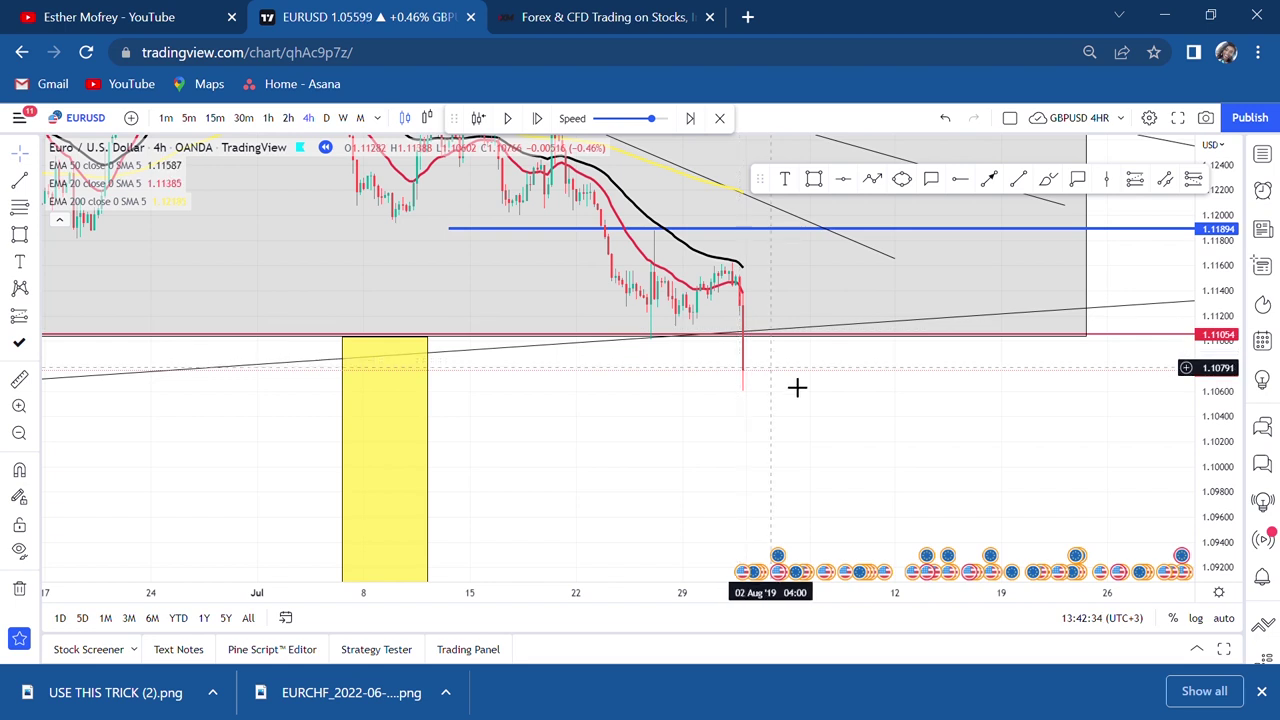
pyautogui.scroll(1, 834, 397)
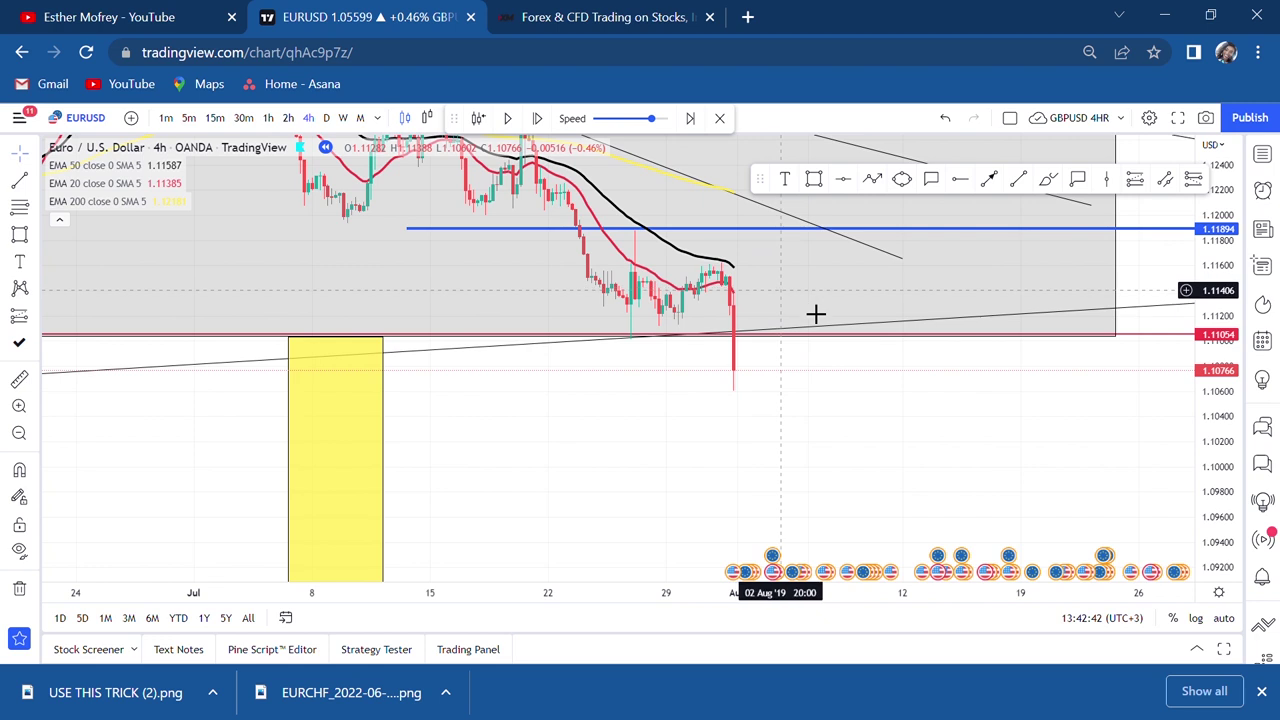
pyautogui.moveTo(858, 405); pyautogui.dragTo(753, 410)
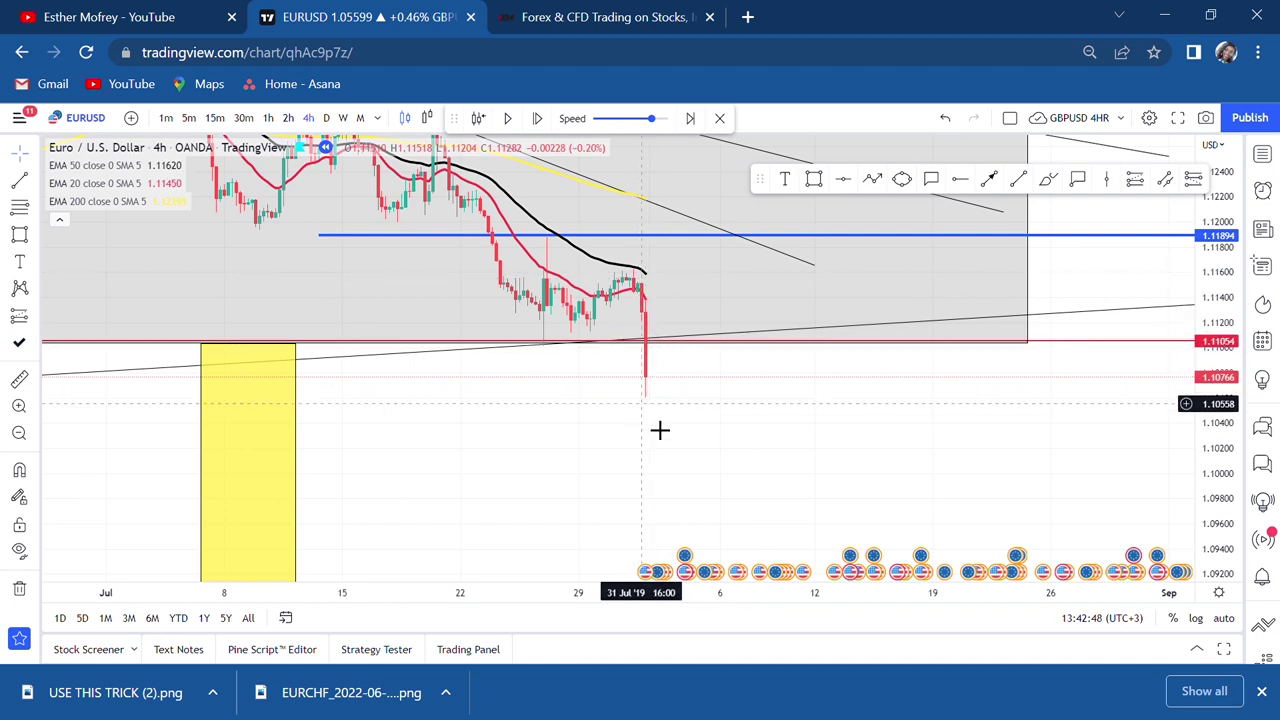
pyautogui.moveTo(677, 482)
pyautogui.mouseDown()
pyautogui.moveTo(780, 477)
pyautogui.moveTo(812, 460)
pyautogui.mouseUp()
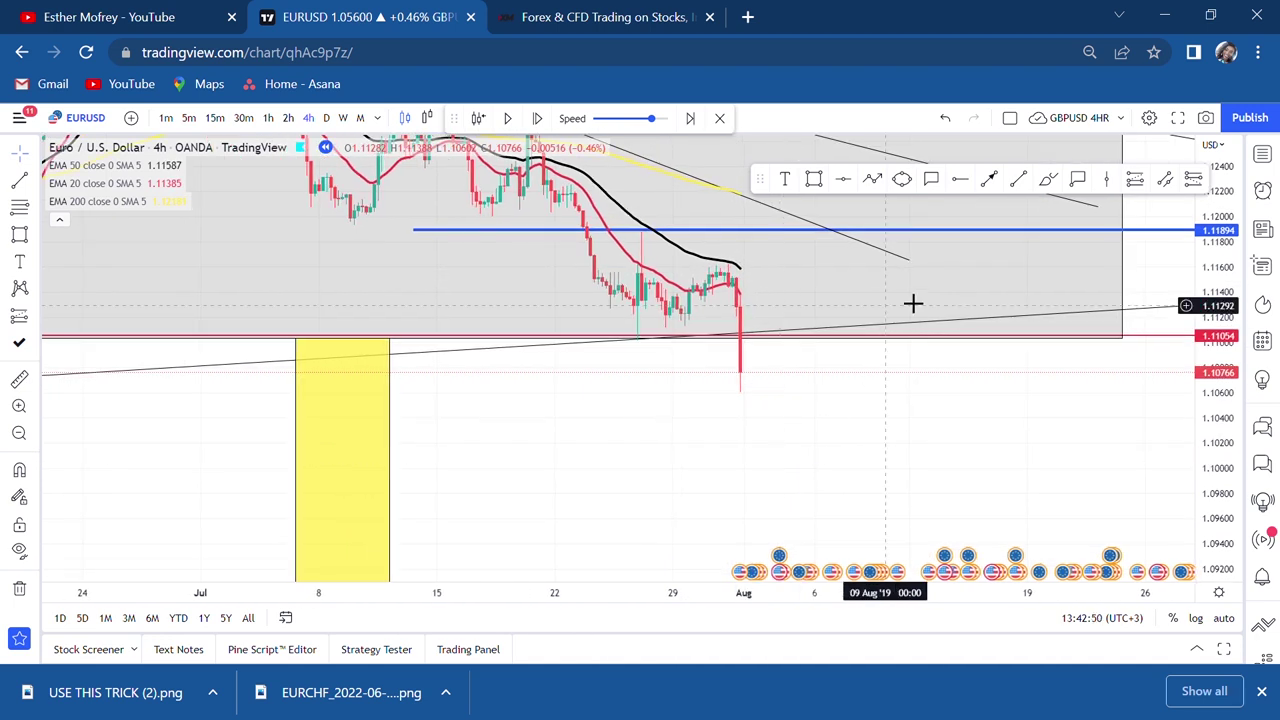
# Step: Add a callout reading "dont get involved" that points to the 31 July 2019 breakout candle at about 1.10982
pyautogui.click(930, 180)
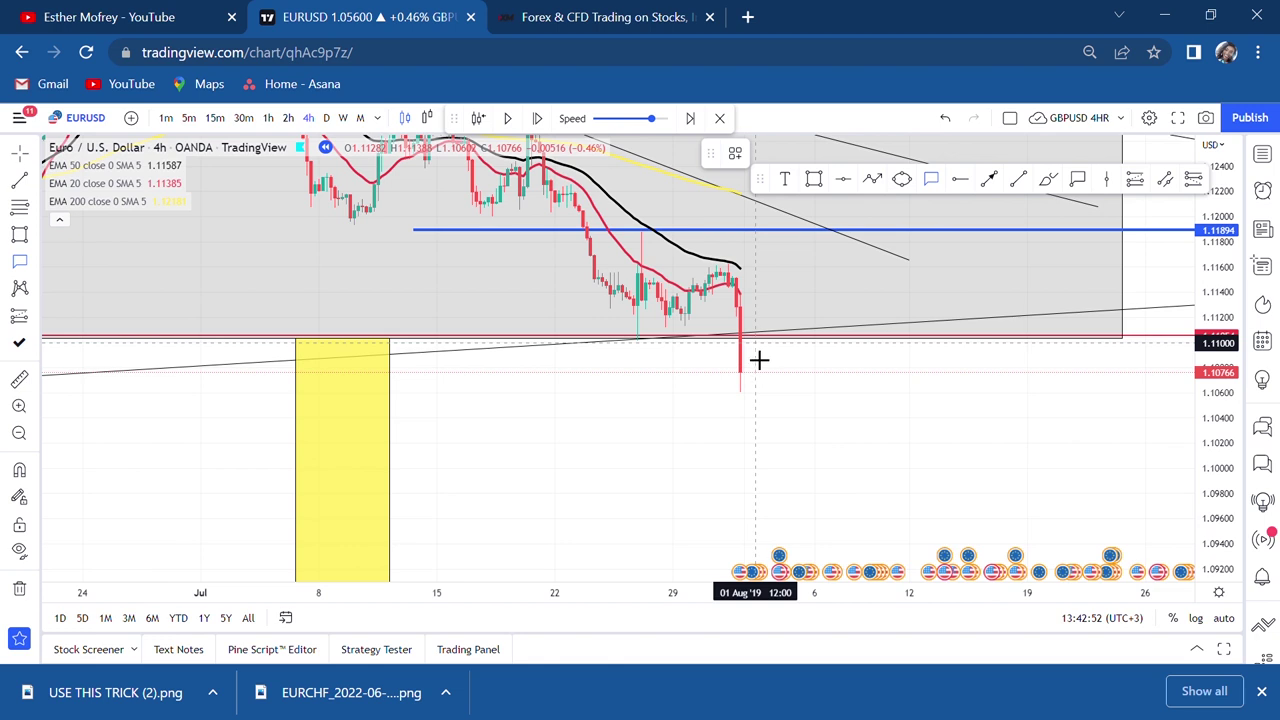
pyautogui.moveTo(745, 350); pyautogui.dragTo(603, 387)
pyautogui.write('dont get i')
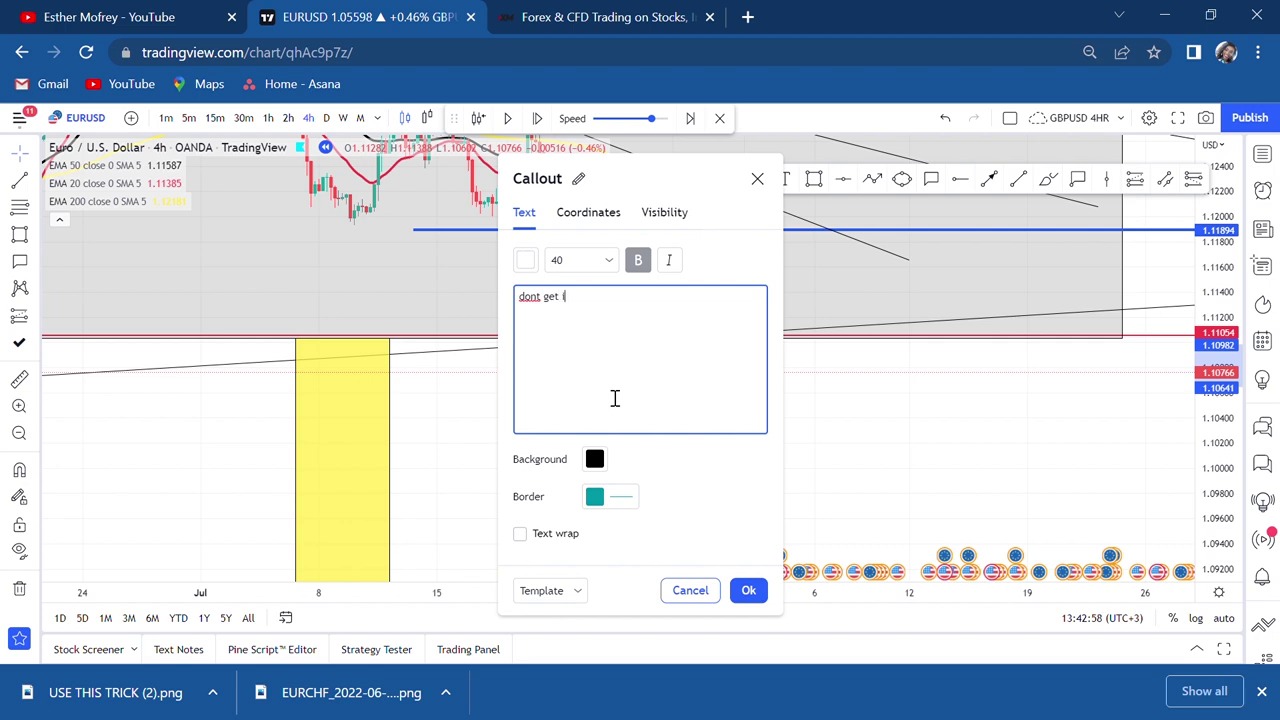
pyautogui.write('nvolved')
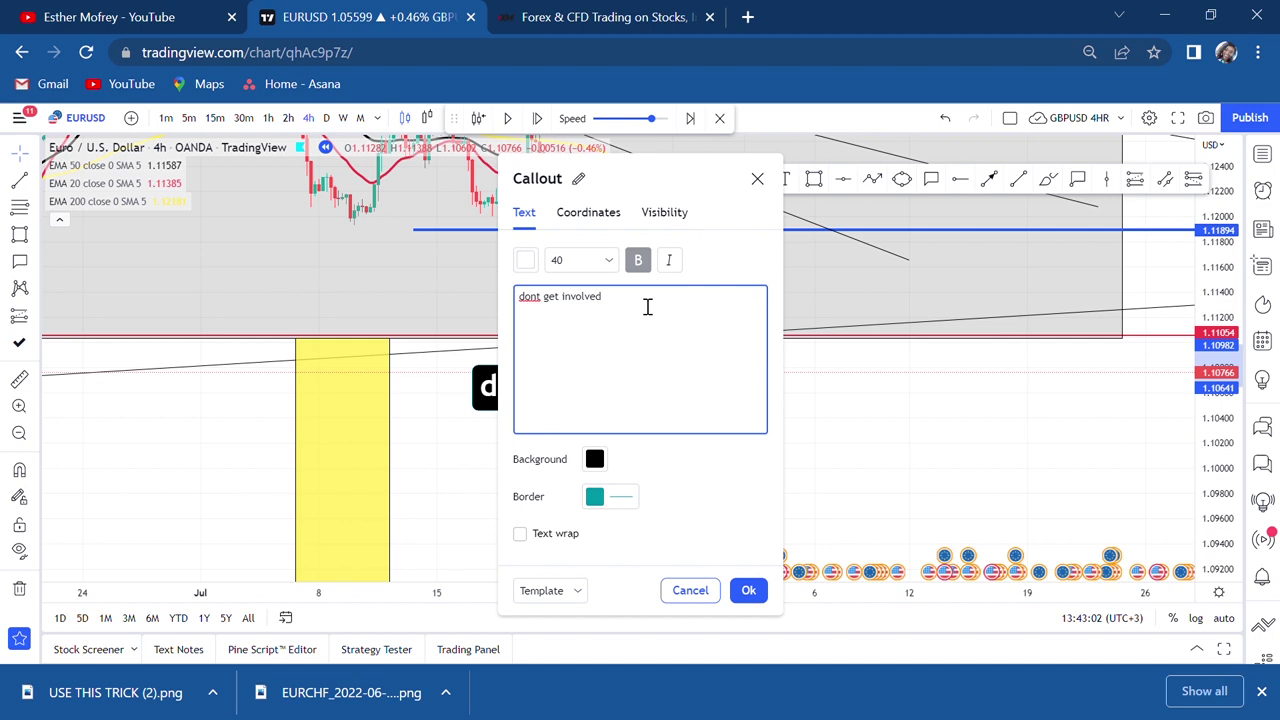
# Step: Set the callout's font size to 28 and move its text box farther from the breakout candle, to about 1.10558
pyautogui.click(588, 260)
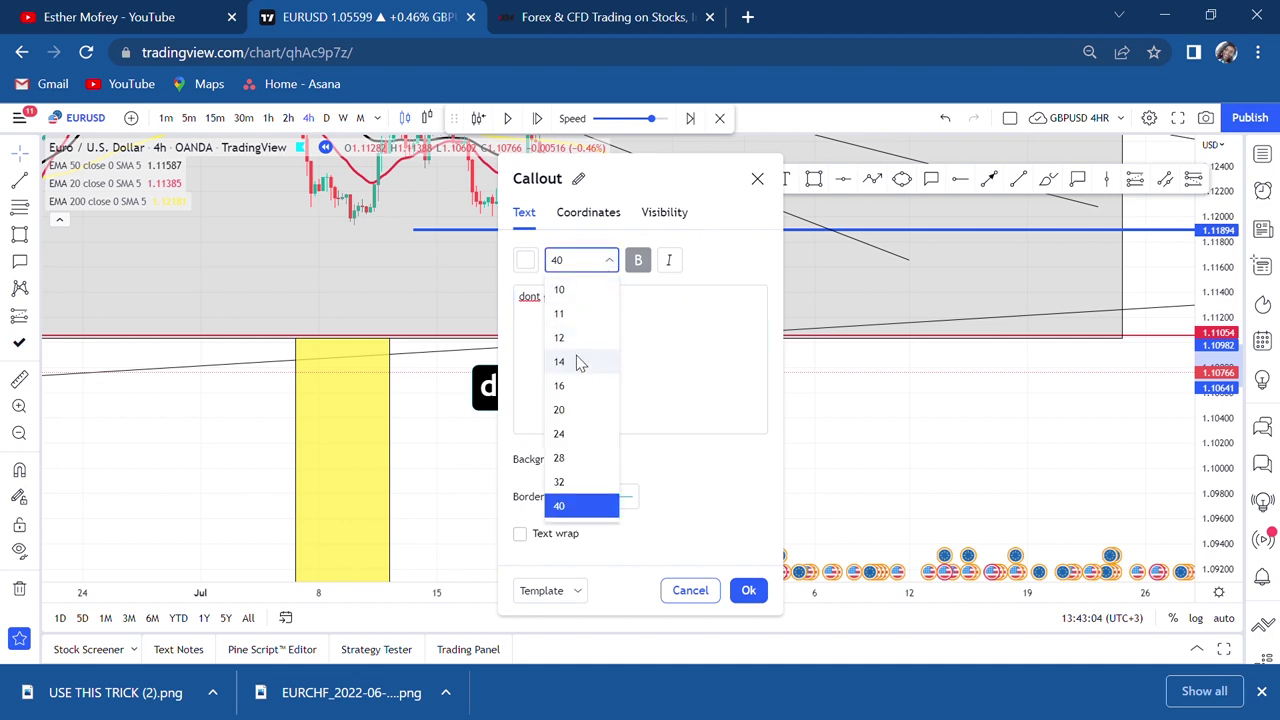
pyautogui.click(580, 362)
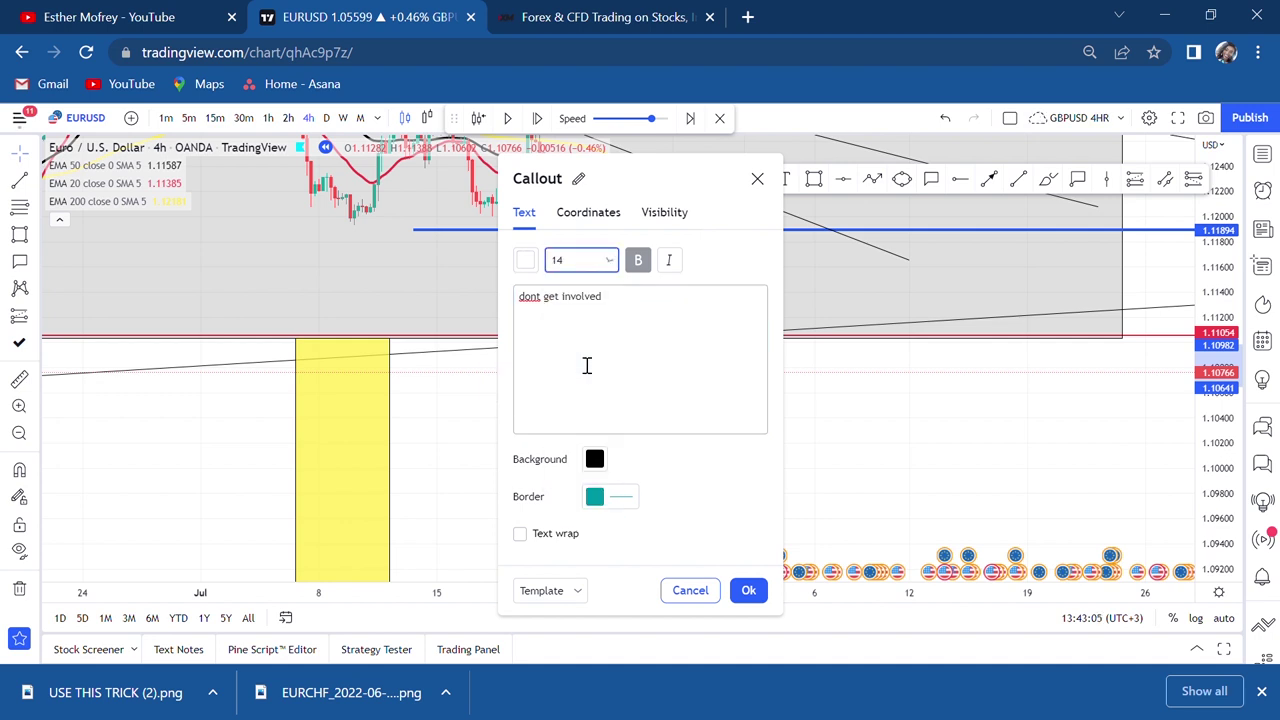
pyautogui.click(609, 265)
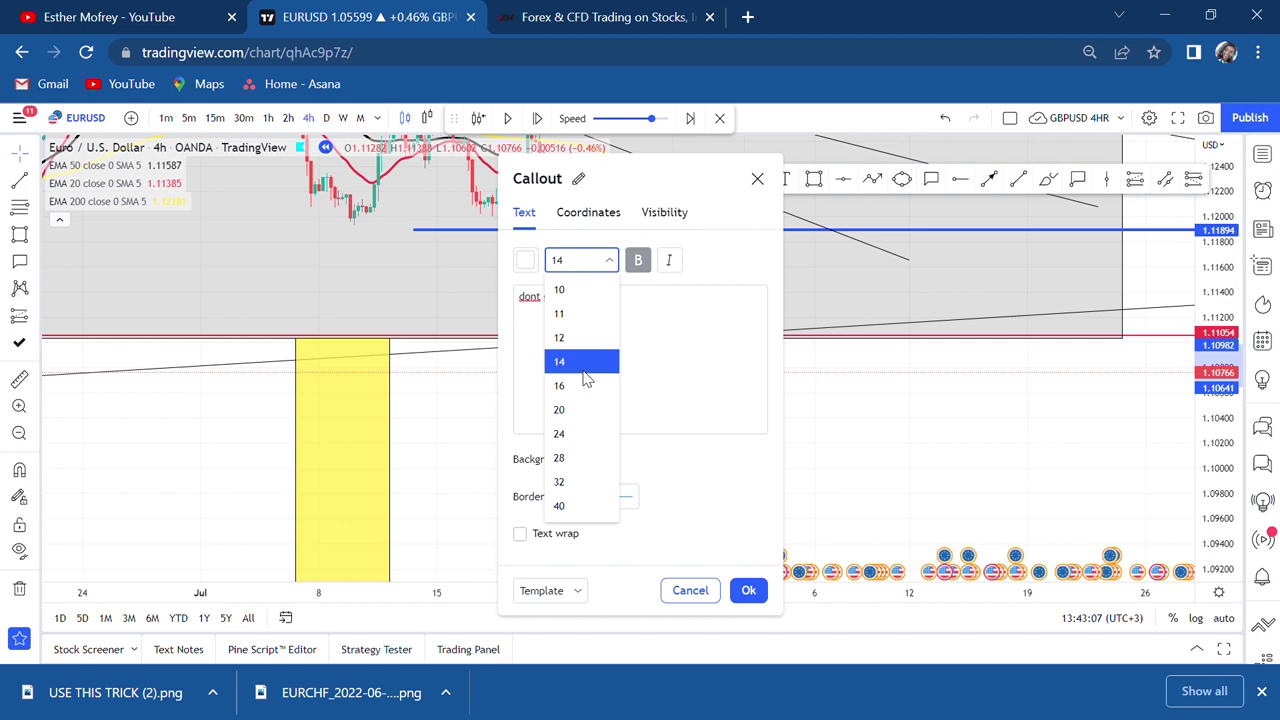
pyautogui.click(559, 458)
pyautogui.click(465, 440)
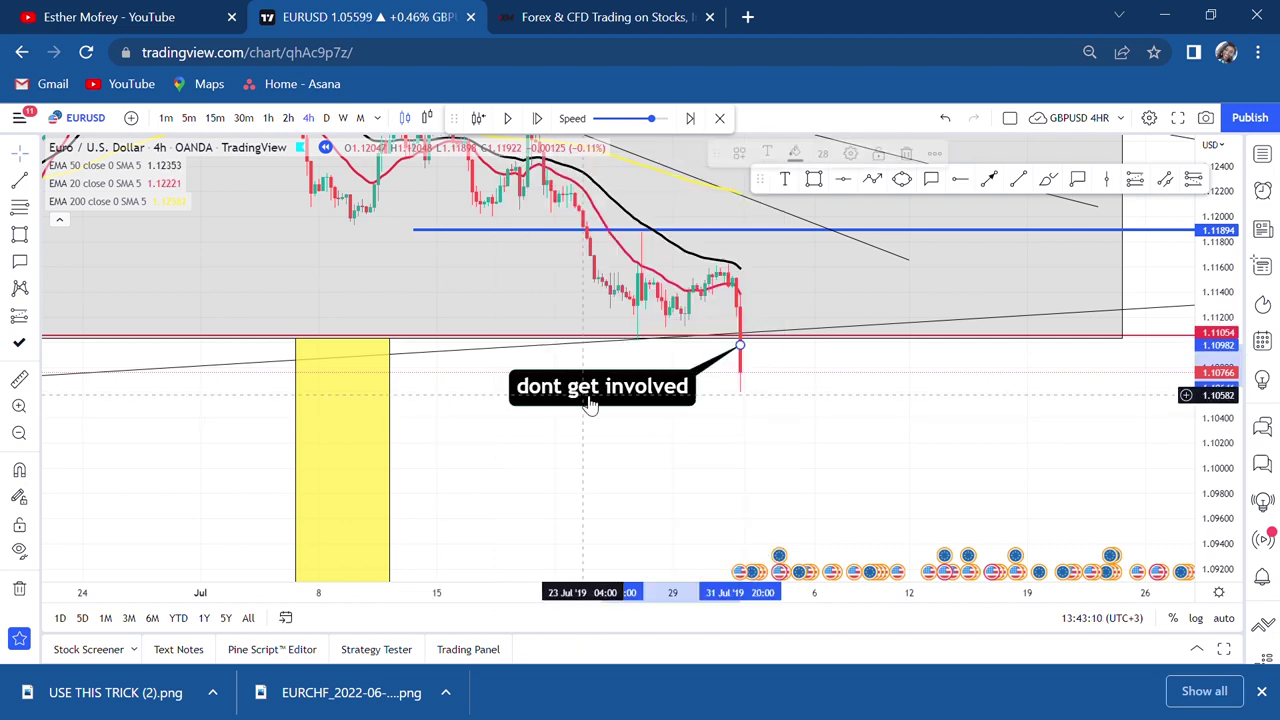
pyautogui.moveTo(590, 403); pyautogui.dragTo(545, 414)
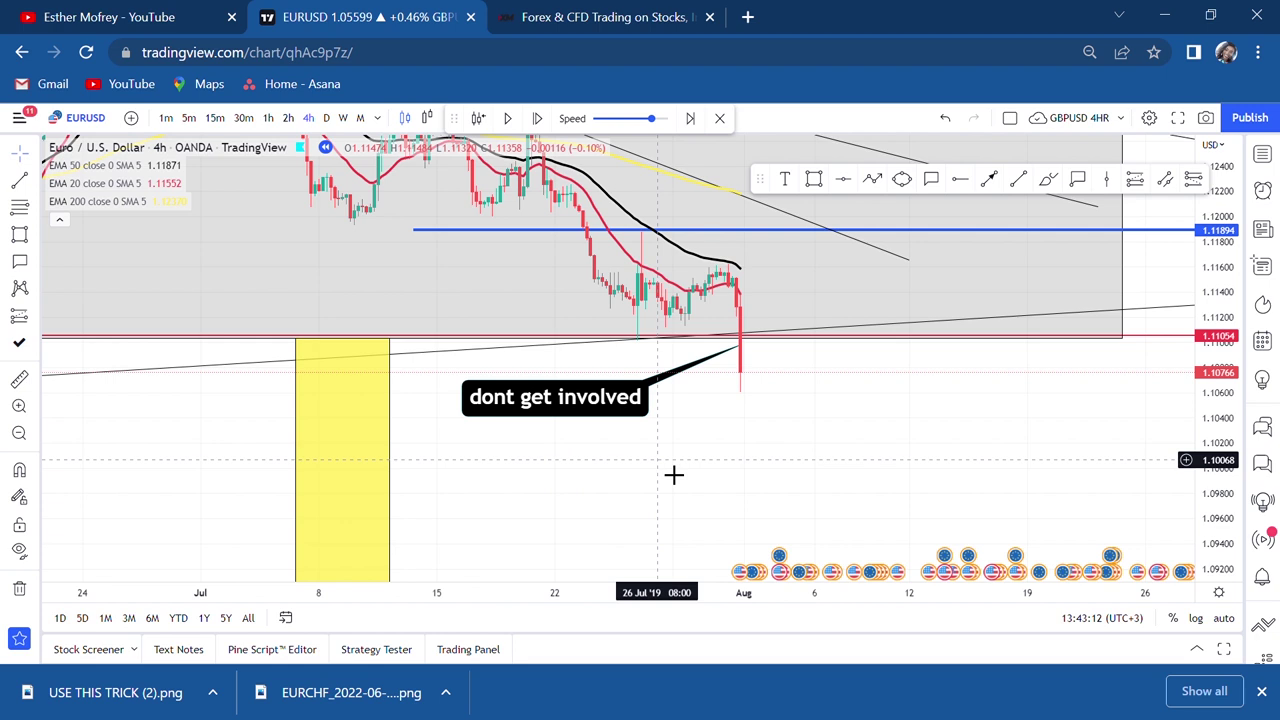
# Step: Add a second line "DGI" to the callout and move its box to 18 July 2019 at about 1.10462
pyautogui.doubleClick(595, 408)
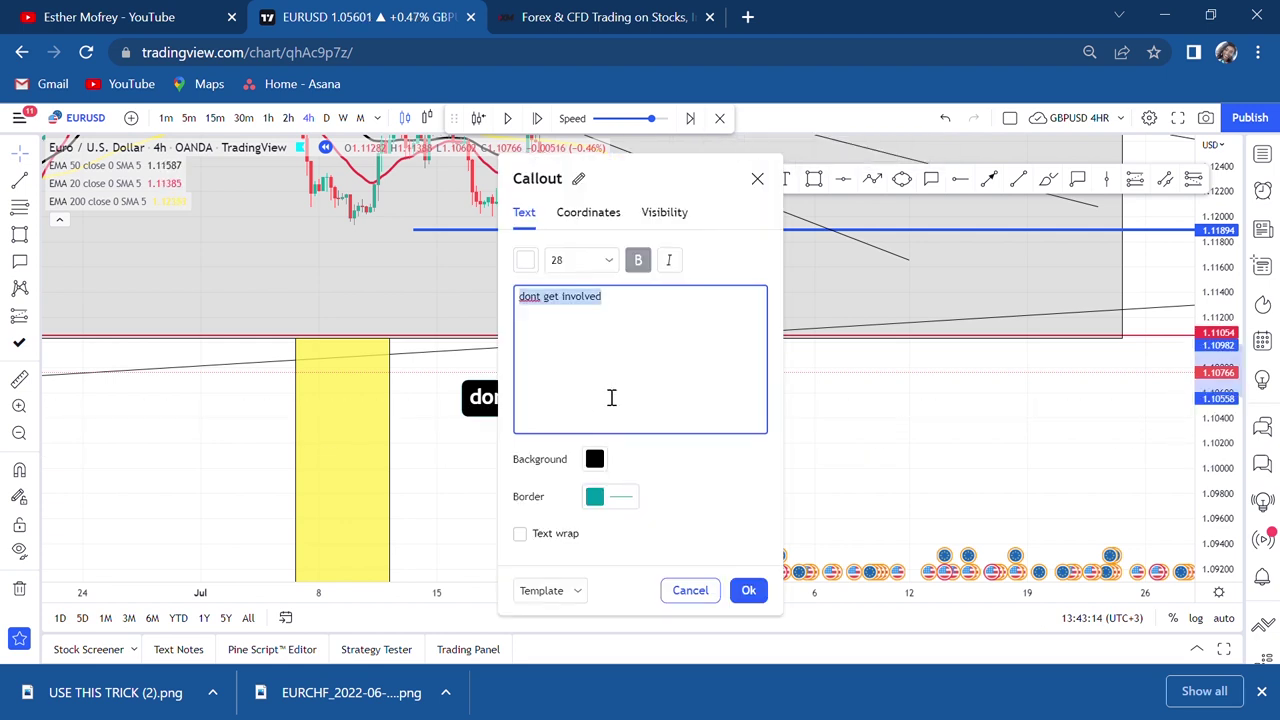
pyautogui.click(642, 307)
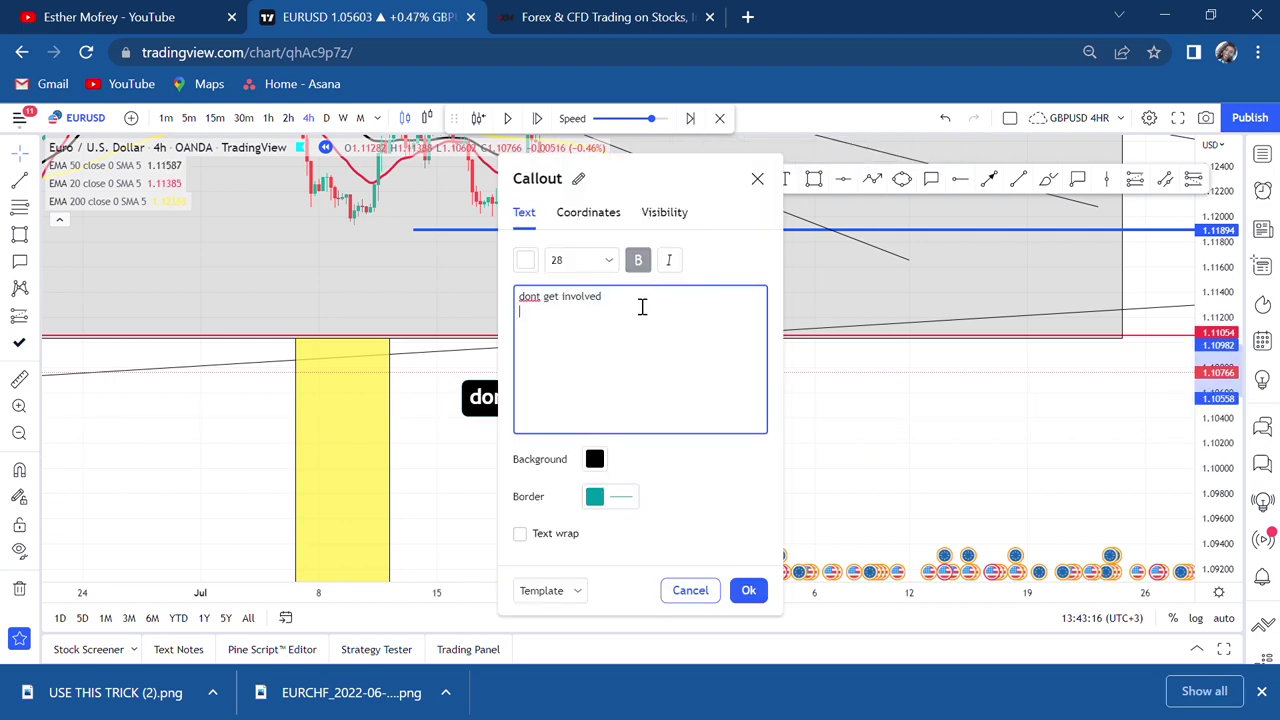
pyautogui.press('Return')
pyautogui.write('D')
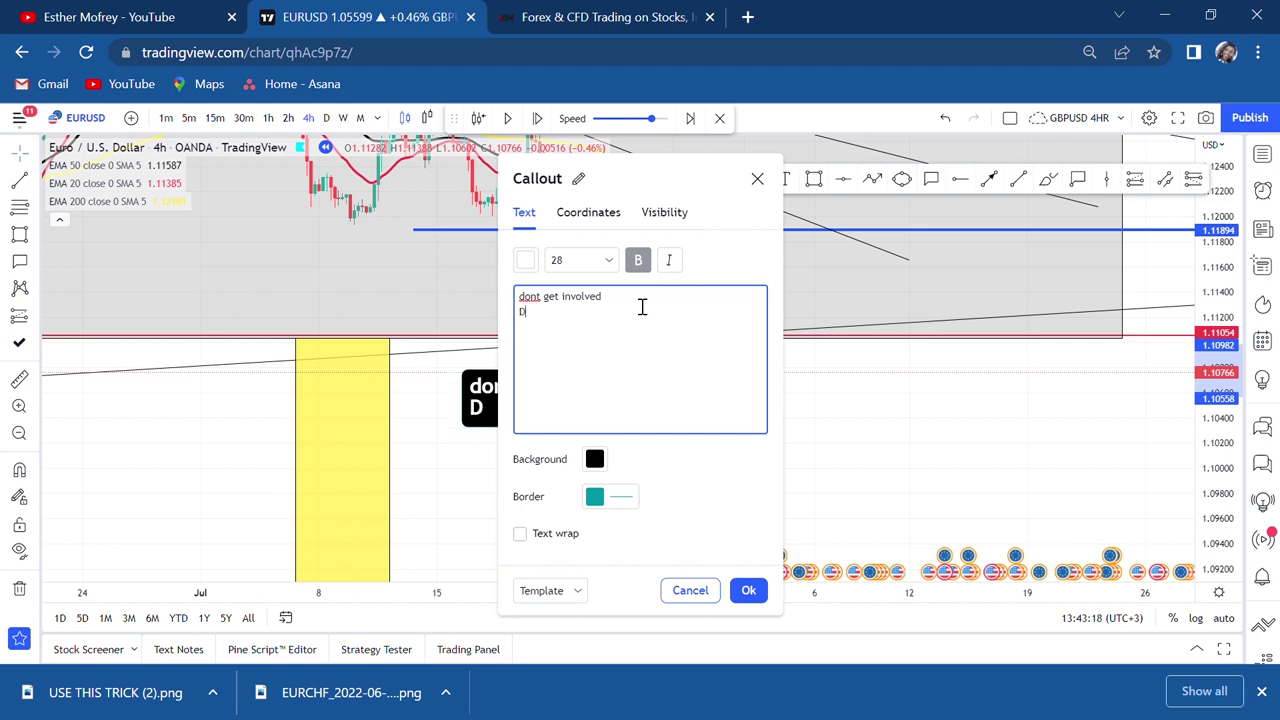
pyautogui.write('GI')
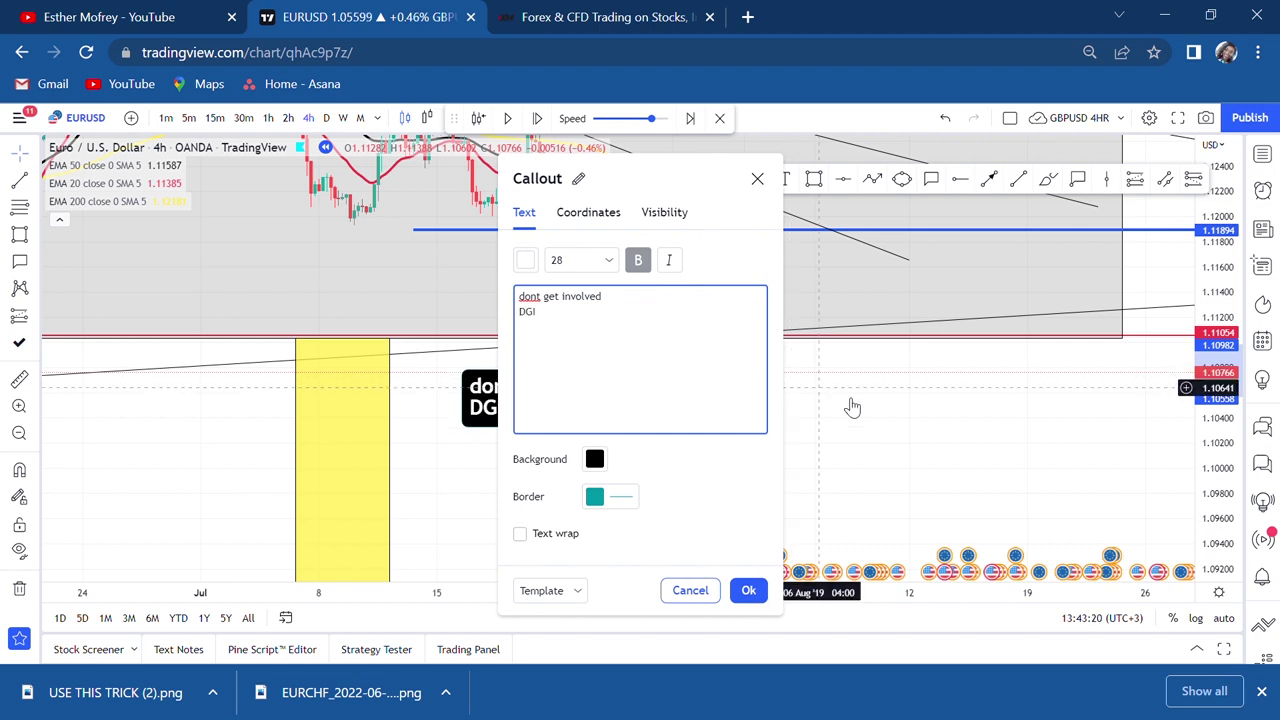
pyautogui.click(894, 443)
pyautogui.moveTo(638, 418); pyautogui.dragTo(604, 432)
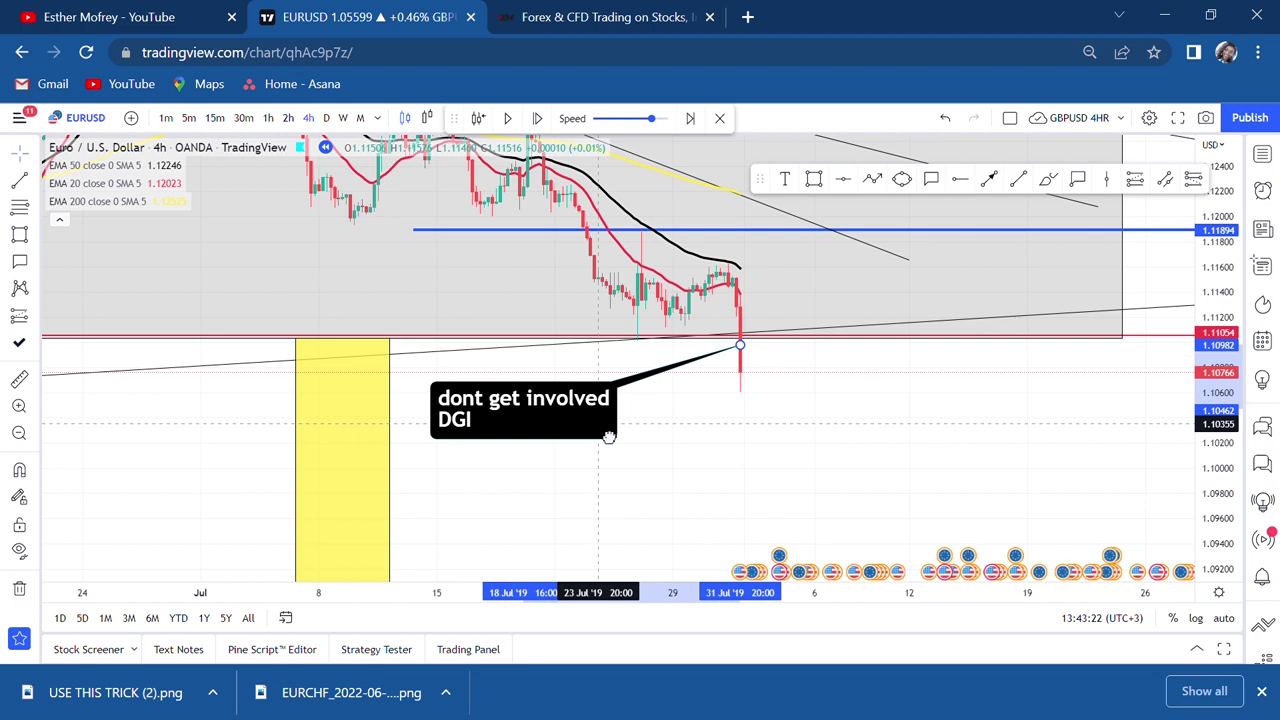
pyautogui.click(756, 437)
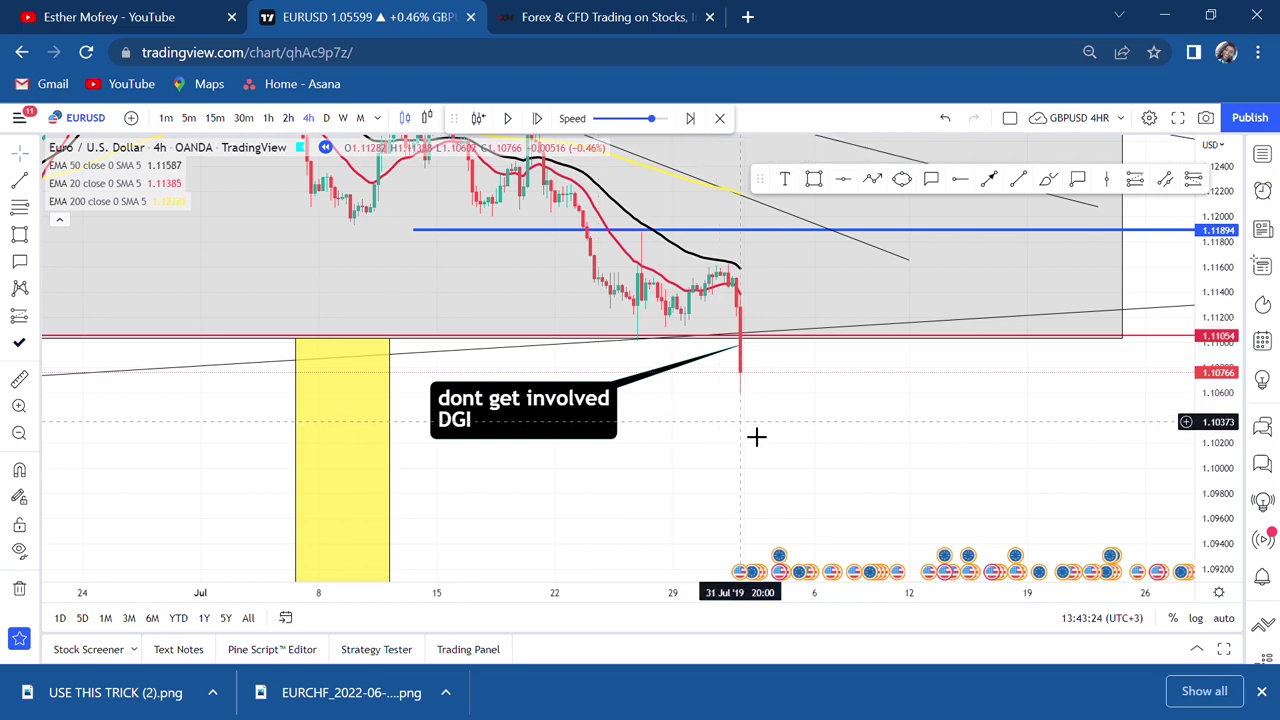
# Step: Examine the 4-hour breakout candle, the blue ray, the EMAs and the space down to the projected target level
pyautogui.moveTo(857, 440); pyautogui.dragTo(843, 443)
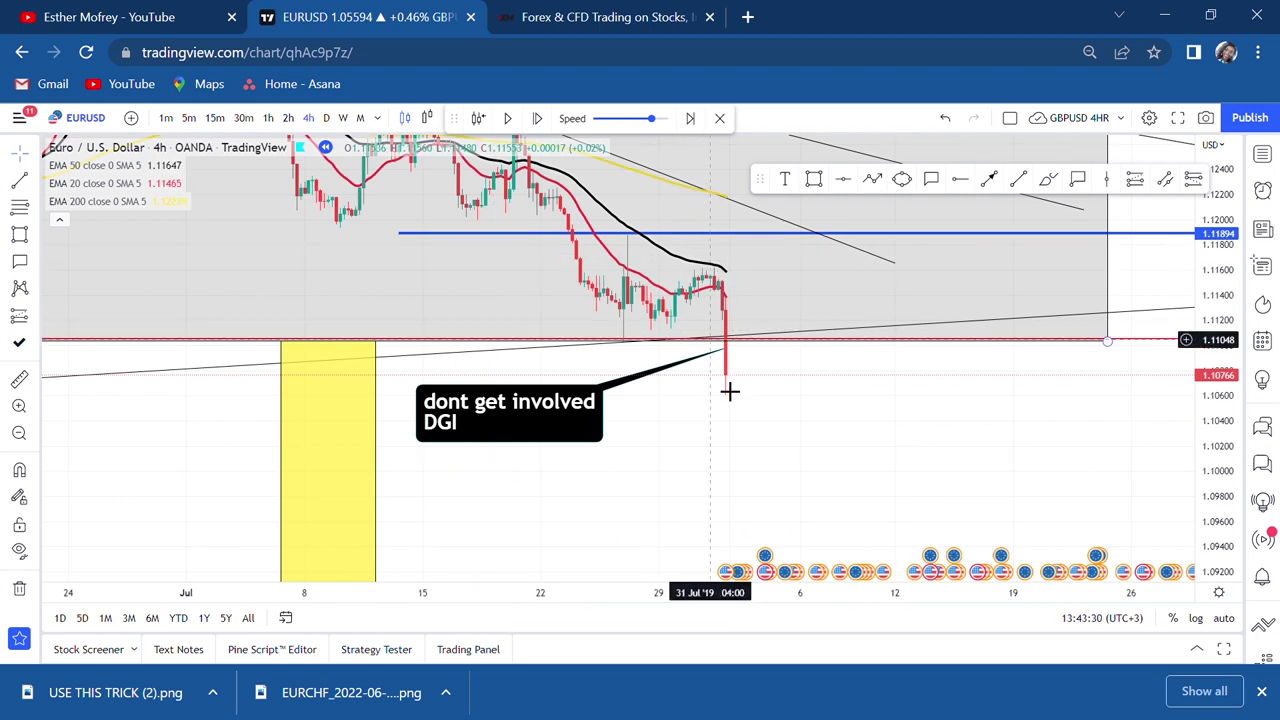
pyautogui.moveTo(712, 478); pyautogui.dragTo(651, 490)
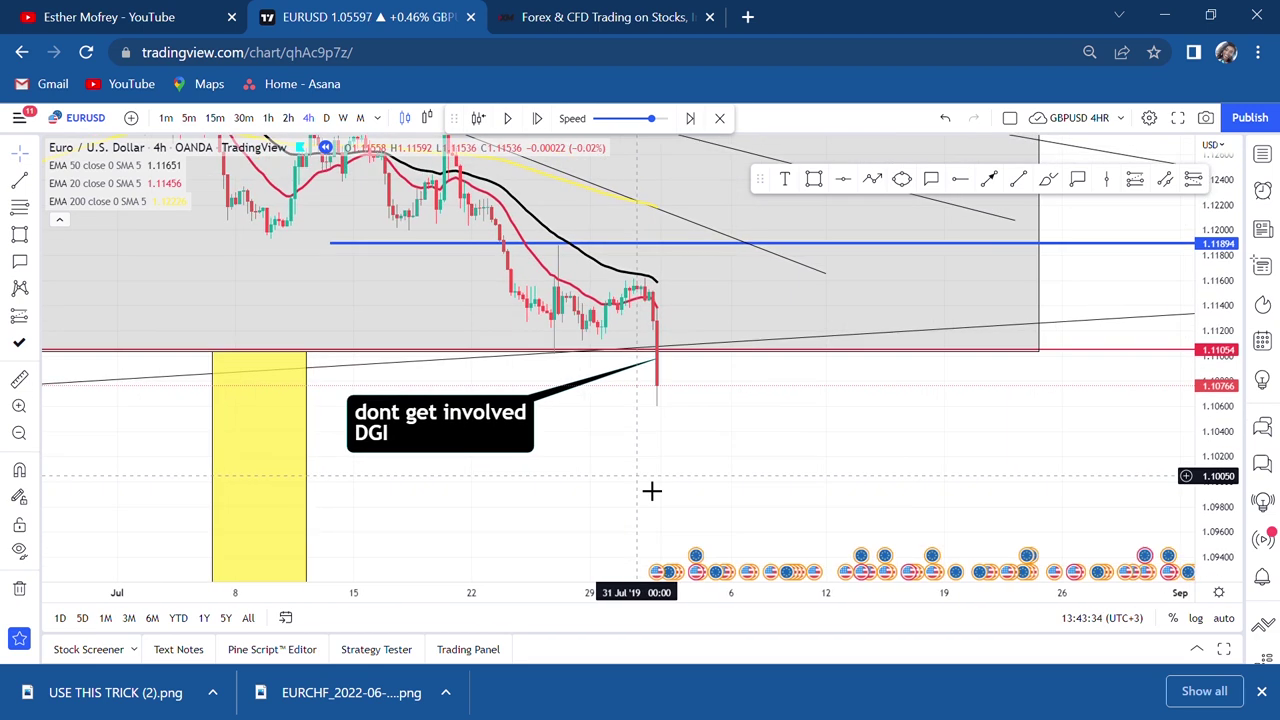
pyautogui.moveTo(869, 446); pyautogui.dragTo(868, 417)
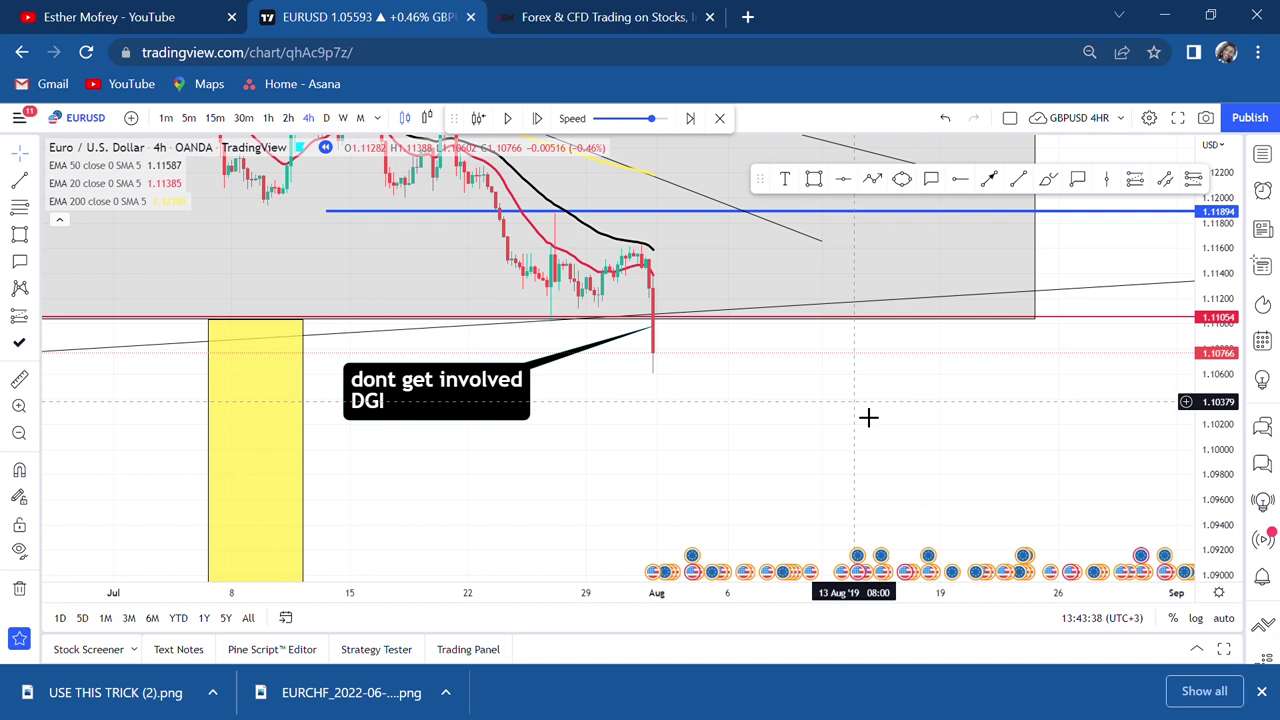
pyautogui.moveTo(846, 491); pyautogui.dragTo(790, 592)
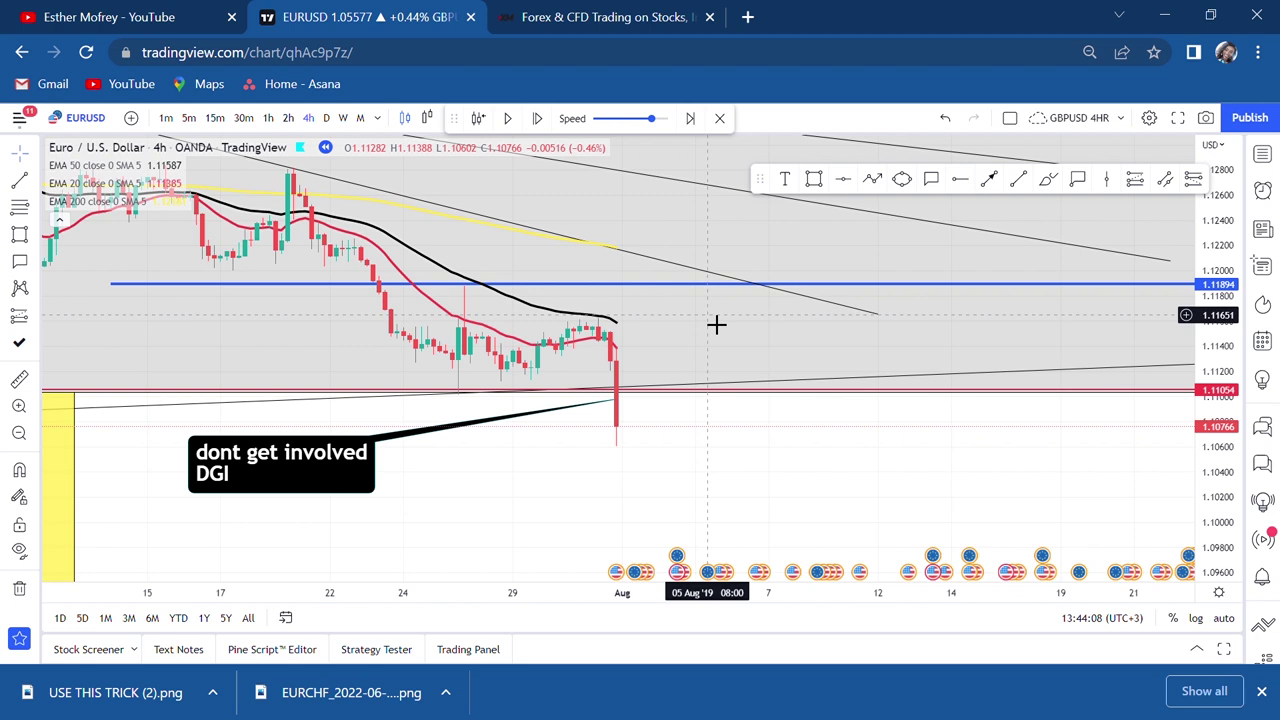
pyautogui.scroll(-5, 806, 346)
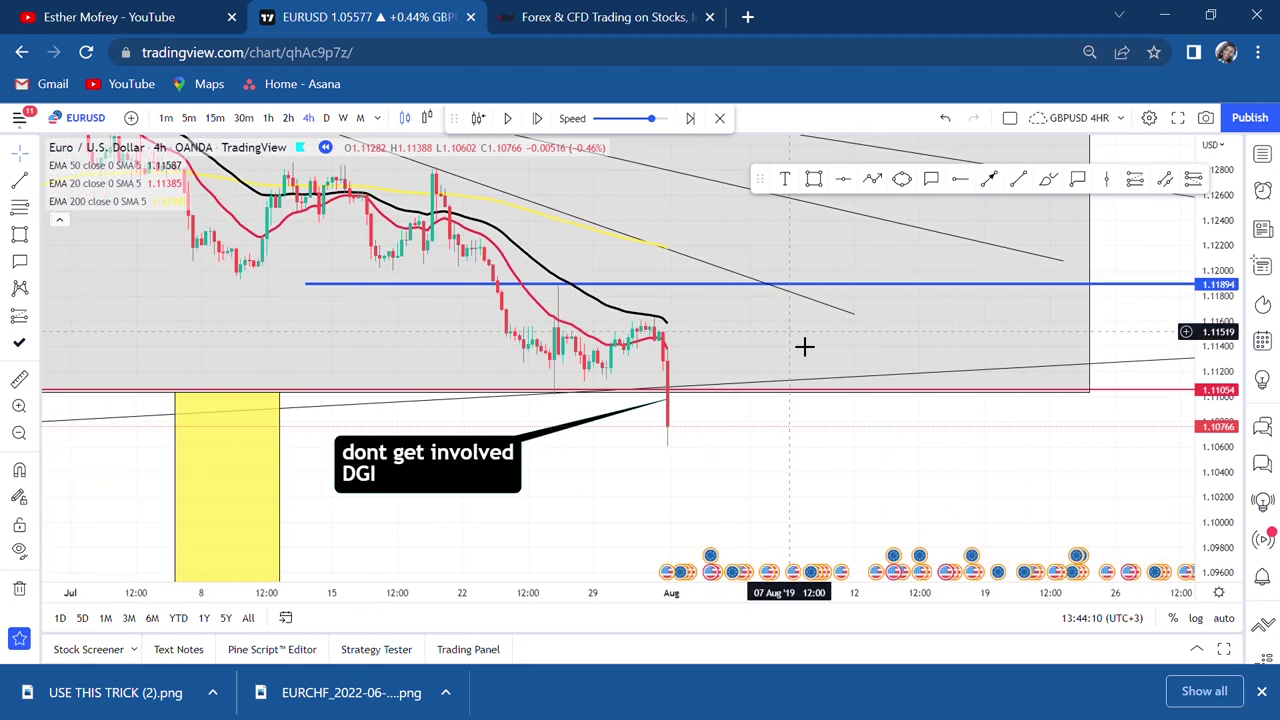
pyautogui.scroll(2, 862, 465)
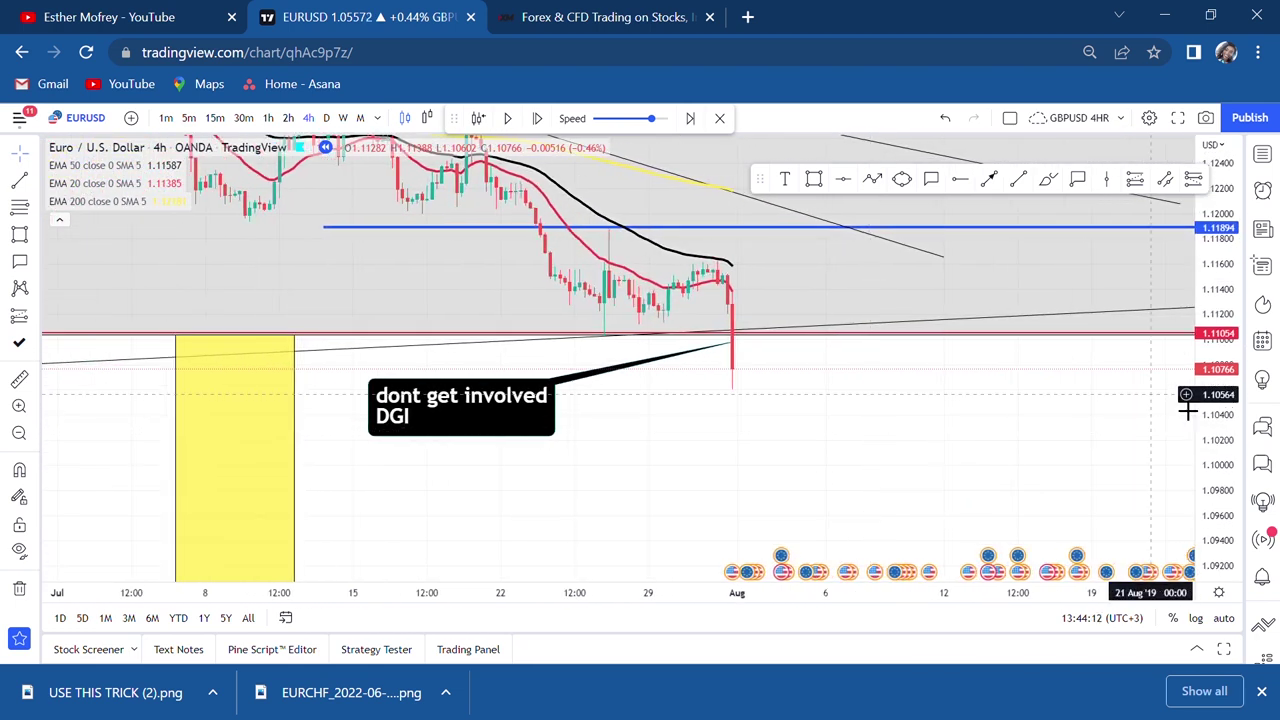
pyautogui.moveTo(963, 434); pyautogui.dragTo(1106, 306)
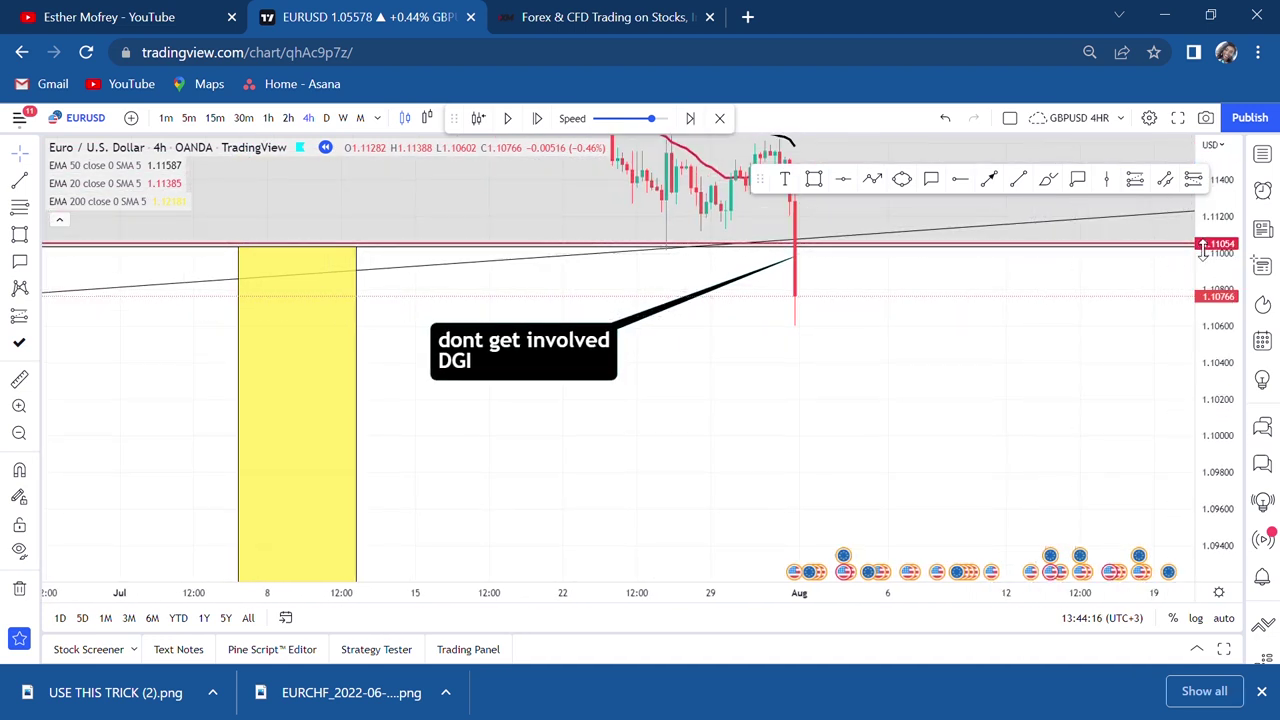
pyautogui.moveTo(1207, 250); pyautogui.dragTo(900, 486)
pyautogui.scroll(-2, 900, 486)
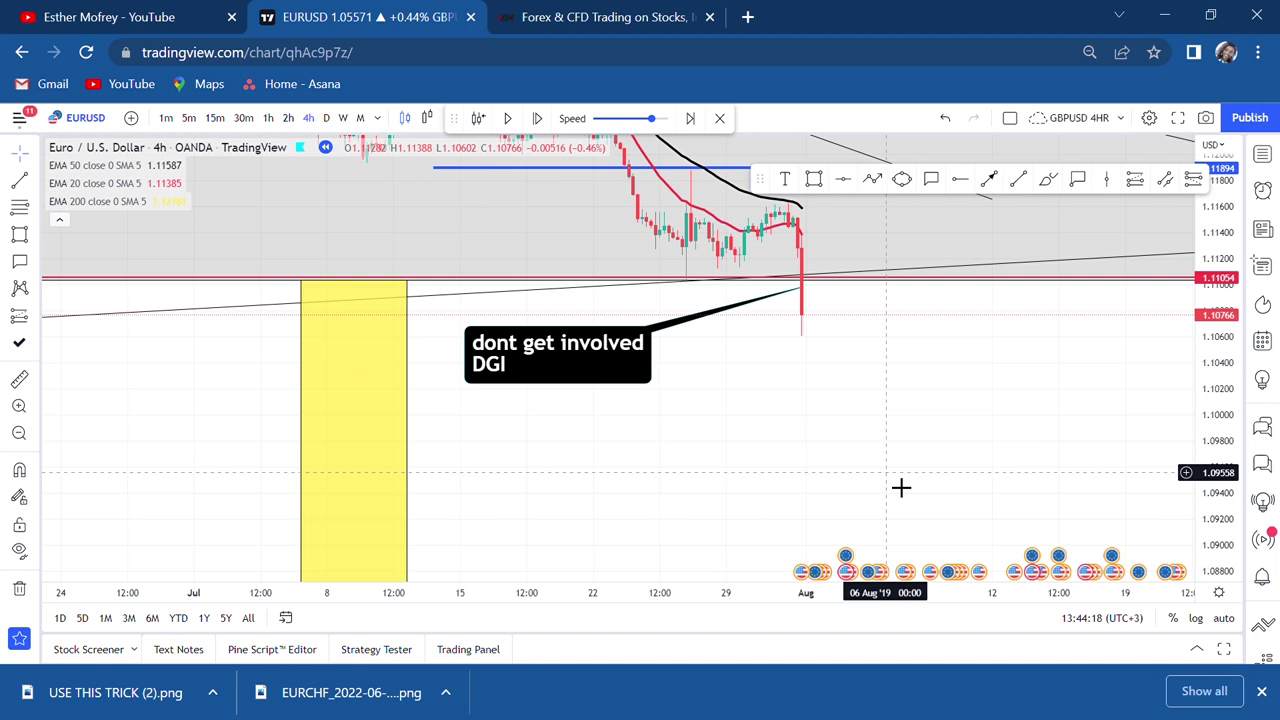
pyautogui.hscroll(-3, 902, 488)
pyautogui.moveTo(903, 489); pyautogui.dragTo(963, 309)
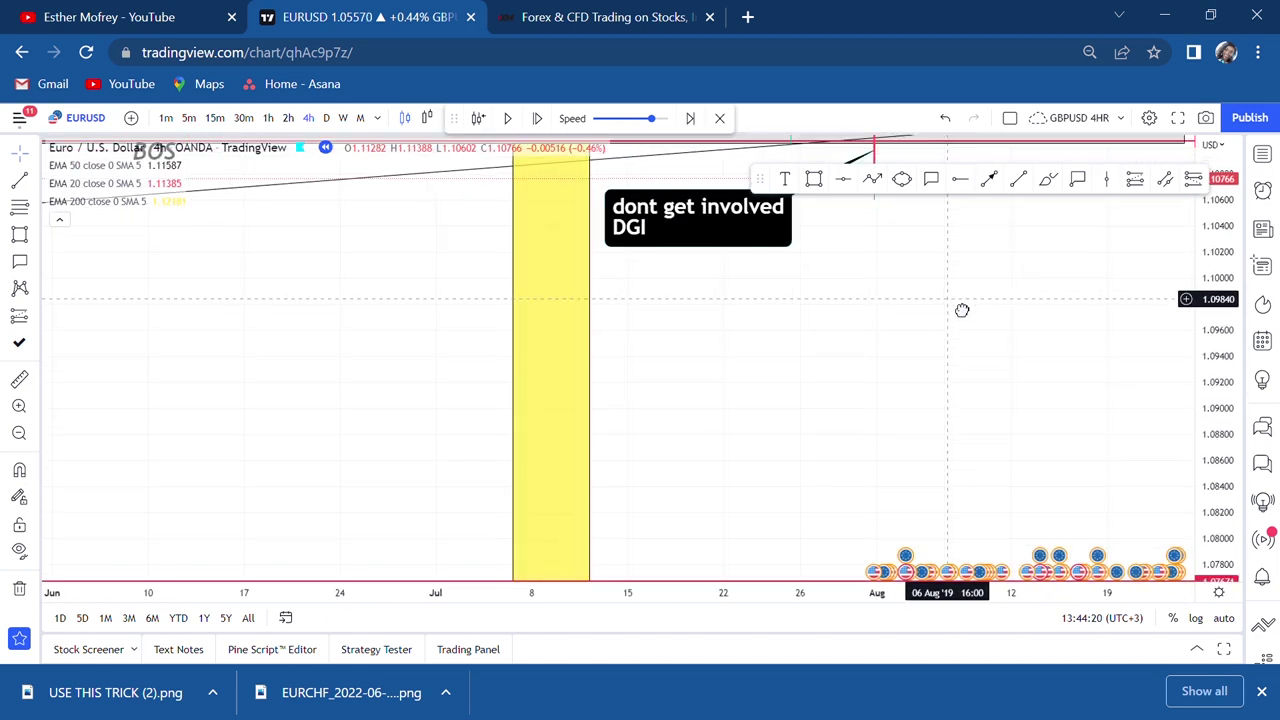
# Step: Measure the price distance from the range low at 1.11054 down to the target level at 1.07671
pyautogui.click(1260, 229)
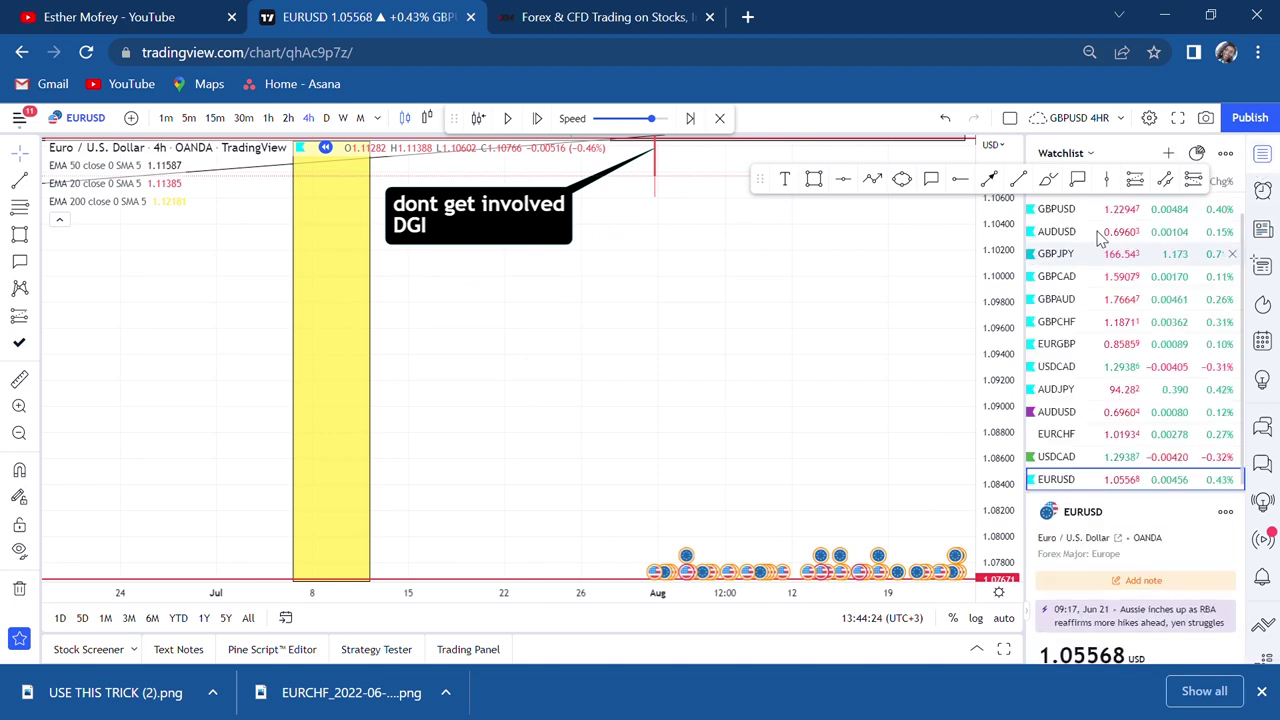
pyautogui.click(1262, 155)
pyautogui.scroll(-3, 977, 337)
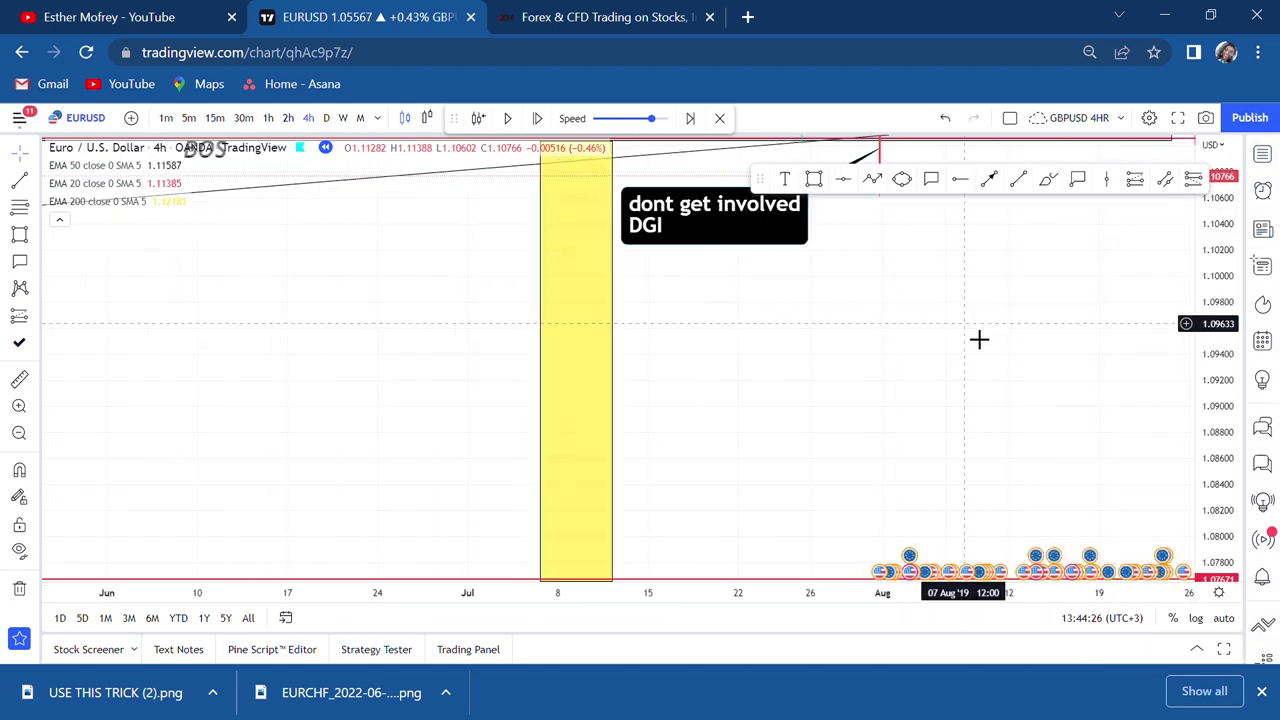
pyautogui.scroll(-3, 1171, 371)
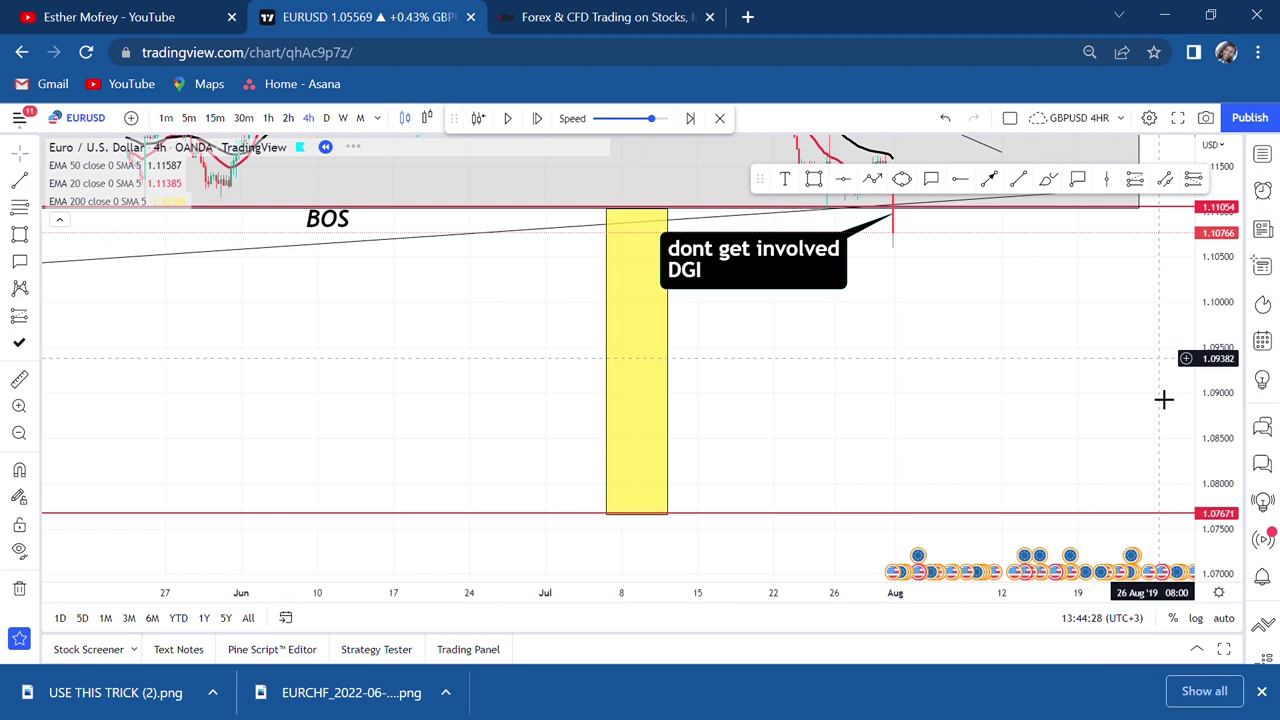
pyautogui.scroll(-2, 951, 374)
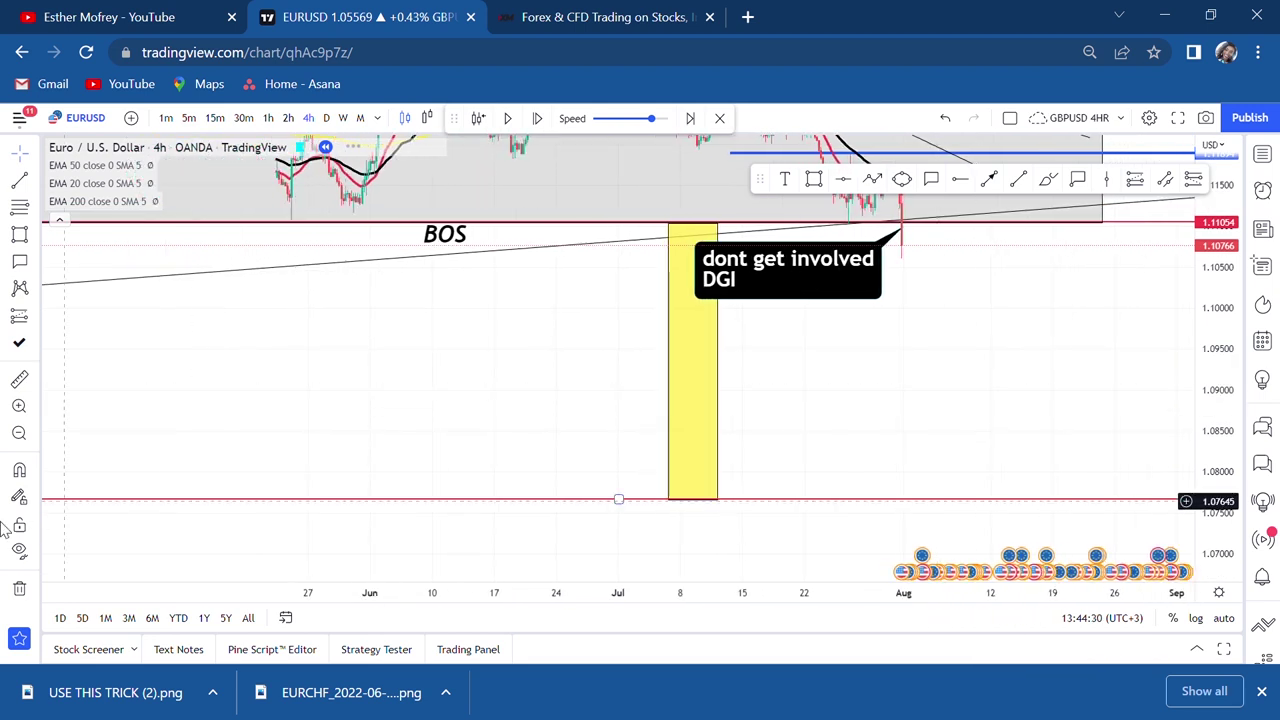
pyautogui.click(19, 380)
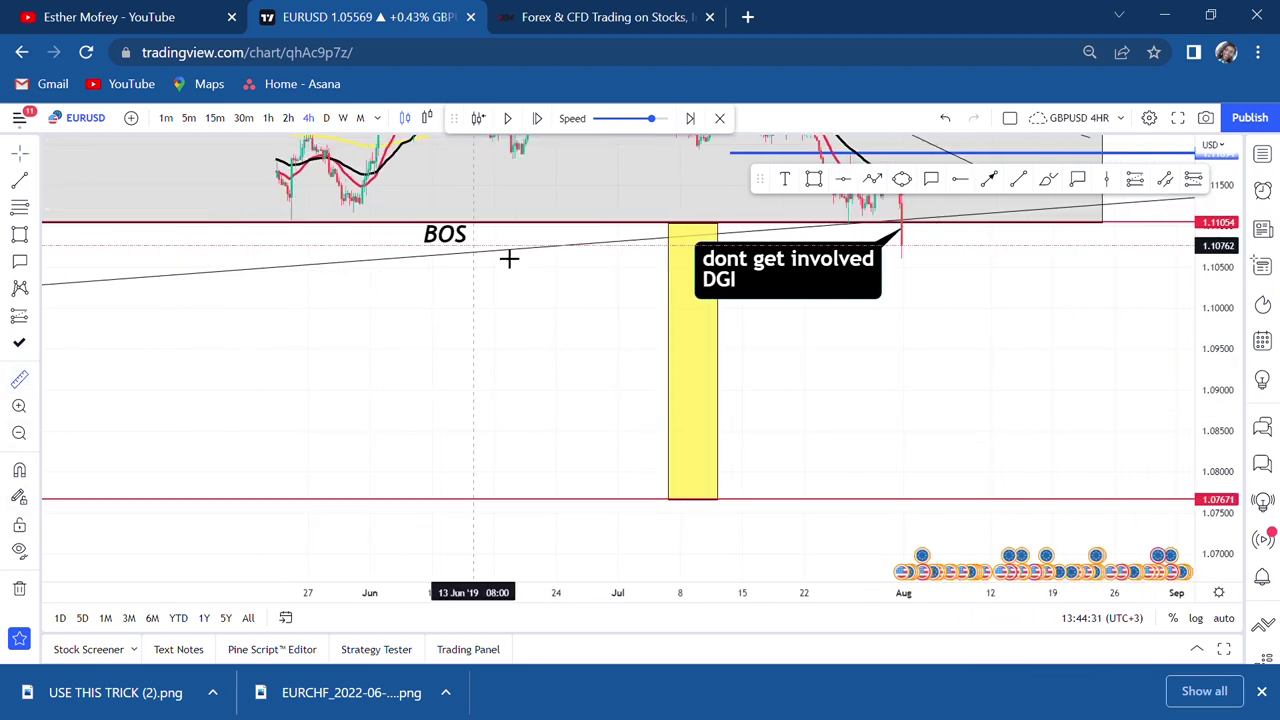
pyautogui.click(578, 222)
pyautogui.click(717, 502)
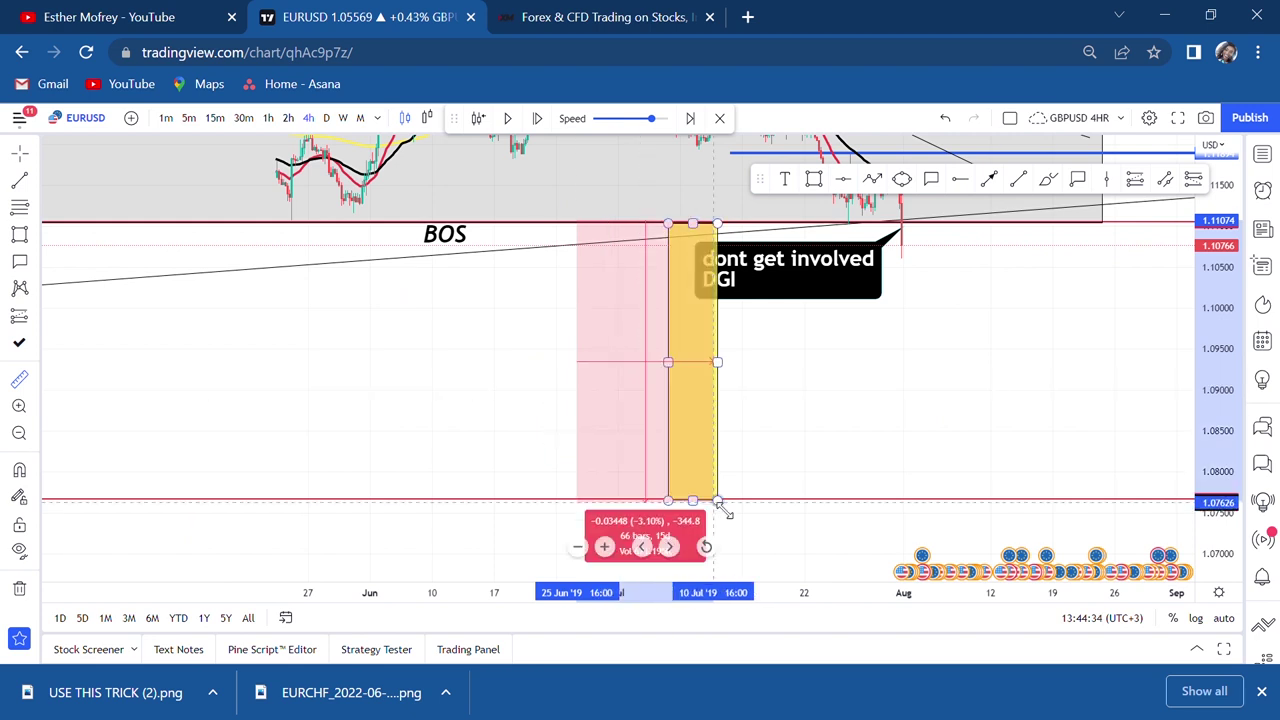
pyautogui.click(882, 444)
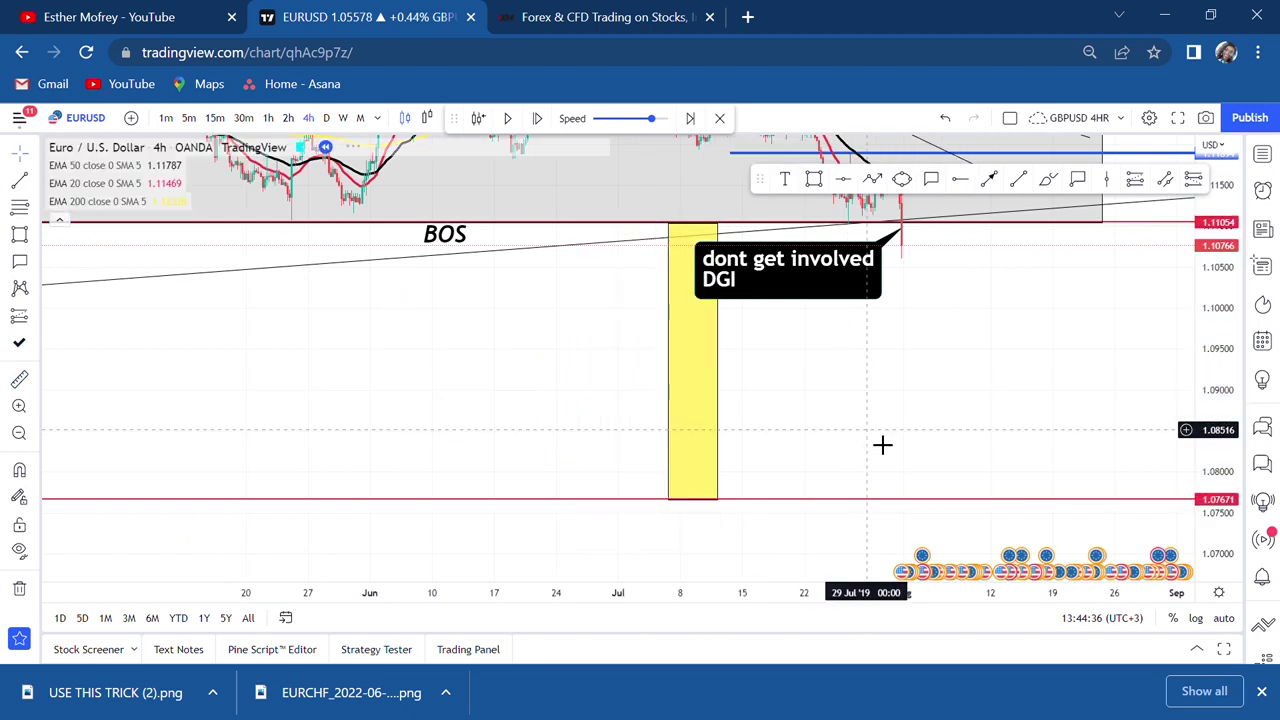
# Step: Step the replay forward past the breakout candle until the red candle that follows the first green one is formed
pyautogui.moveTo(882, 444)
pyautogui.mouseDown()
pyautogui.moveTo(694, 486)
pyautogui.moveTo(631, 526)
pyautogui.moveTo(663, 541)
pyautogui.mouseUp()
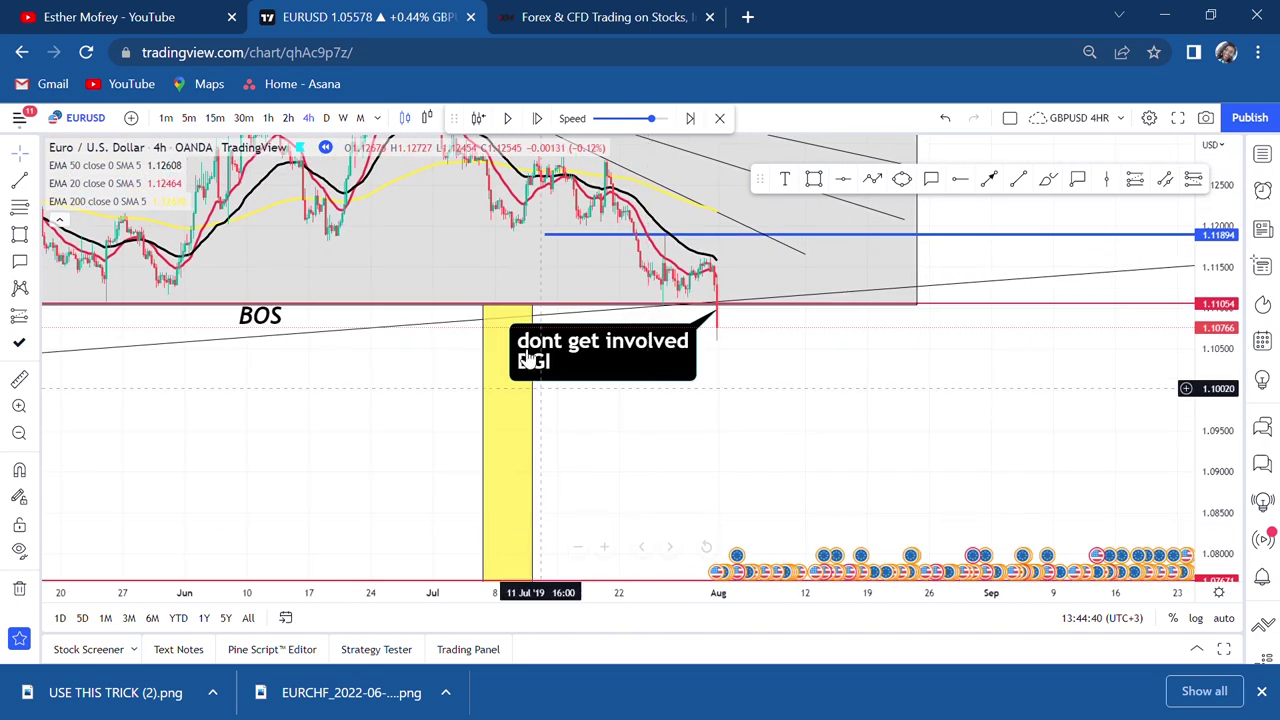
pyautogui.scroll(3, 780, 436)
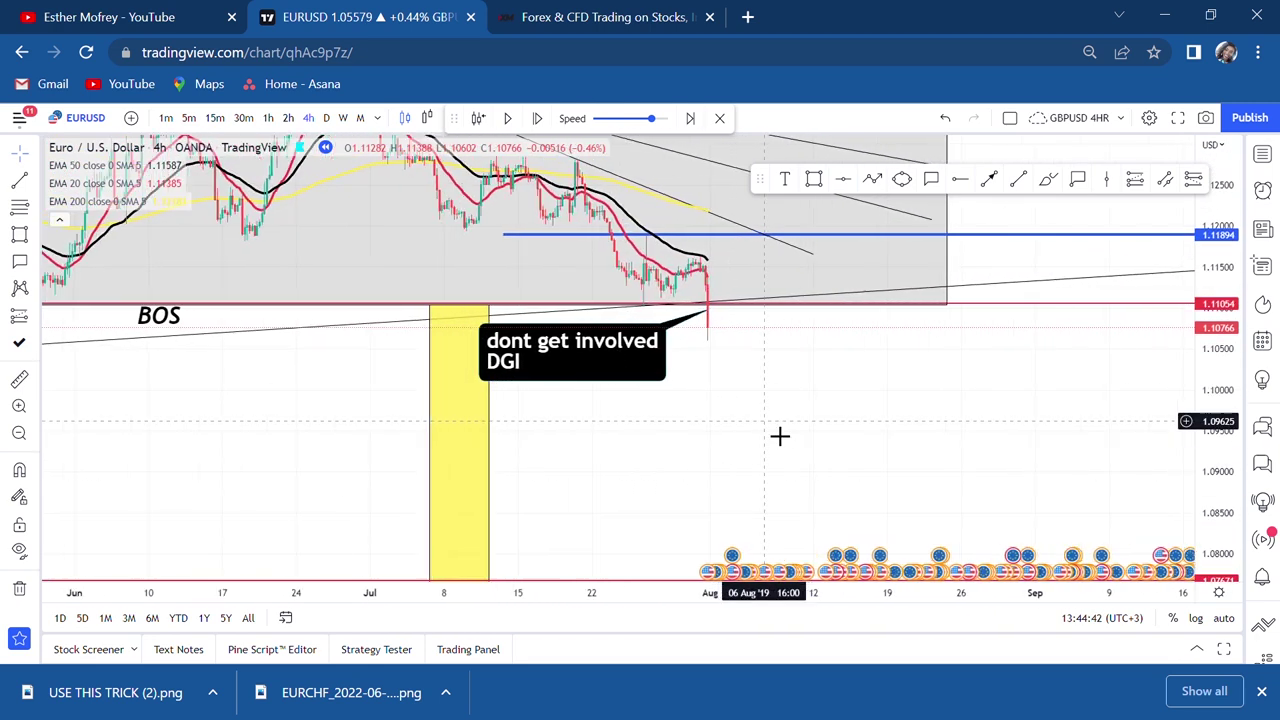
pyautogui.scroll(2, 730, 442)
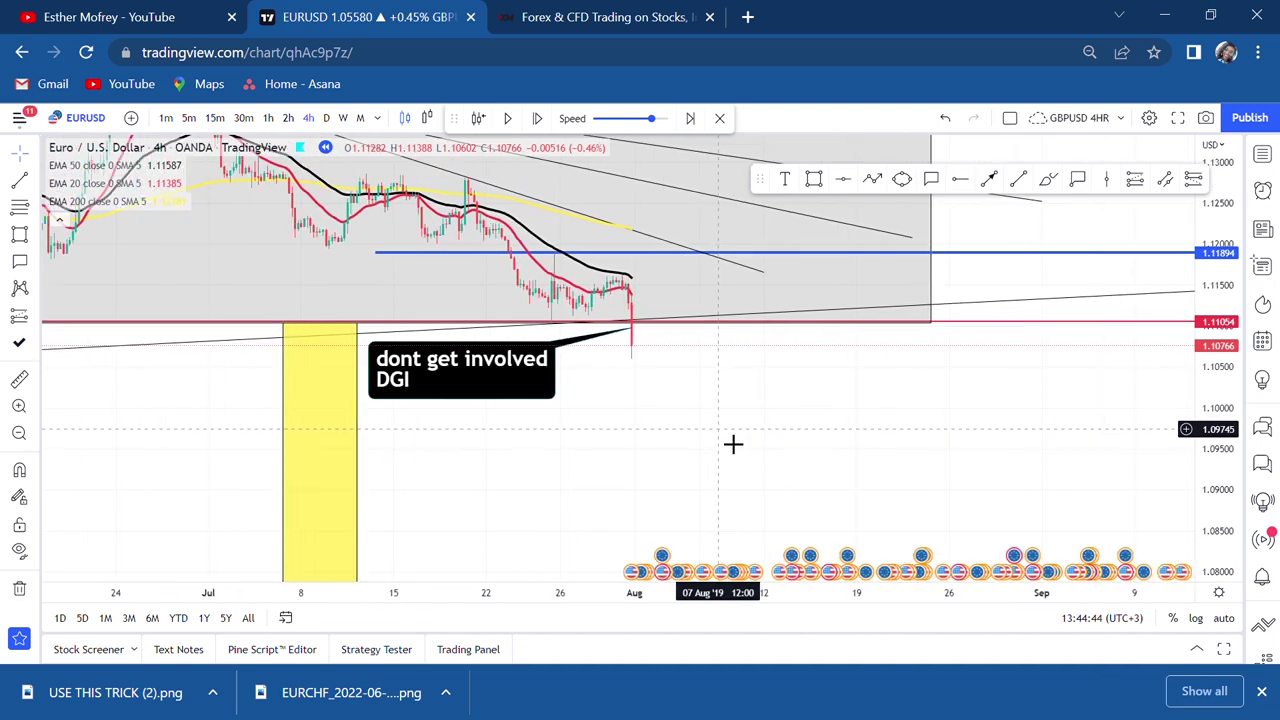
pyautogui.click(538, 119)
pyautogui.click(549, 120)
pyautogui.click(549, 120)
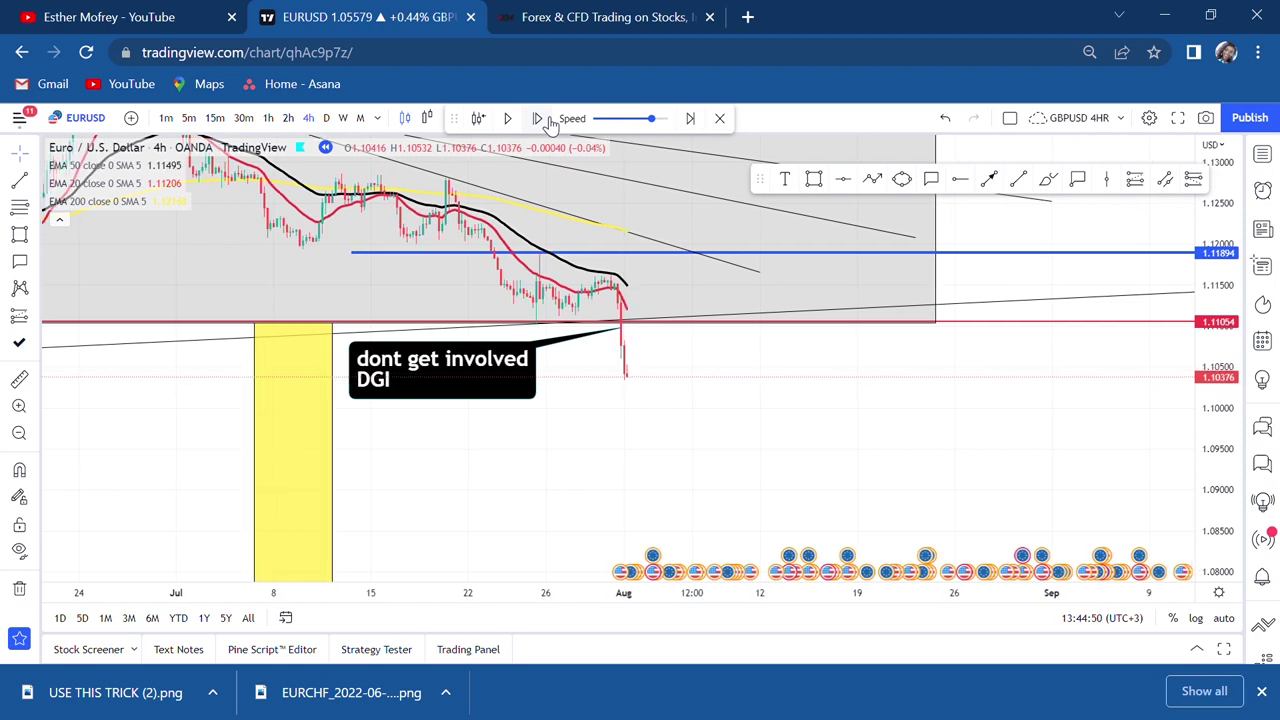
pyautogui.click(549, 120)
pyautogui.scroll(4, 686, 263)
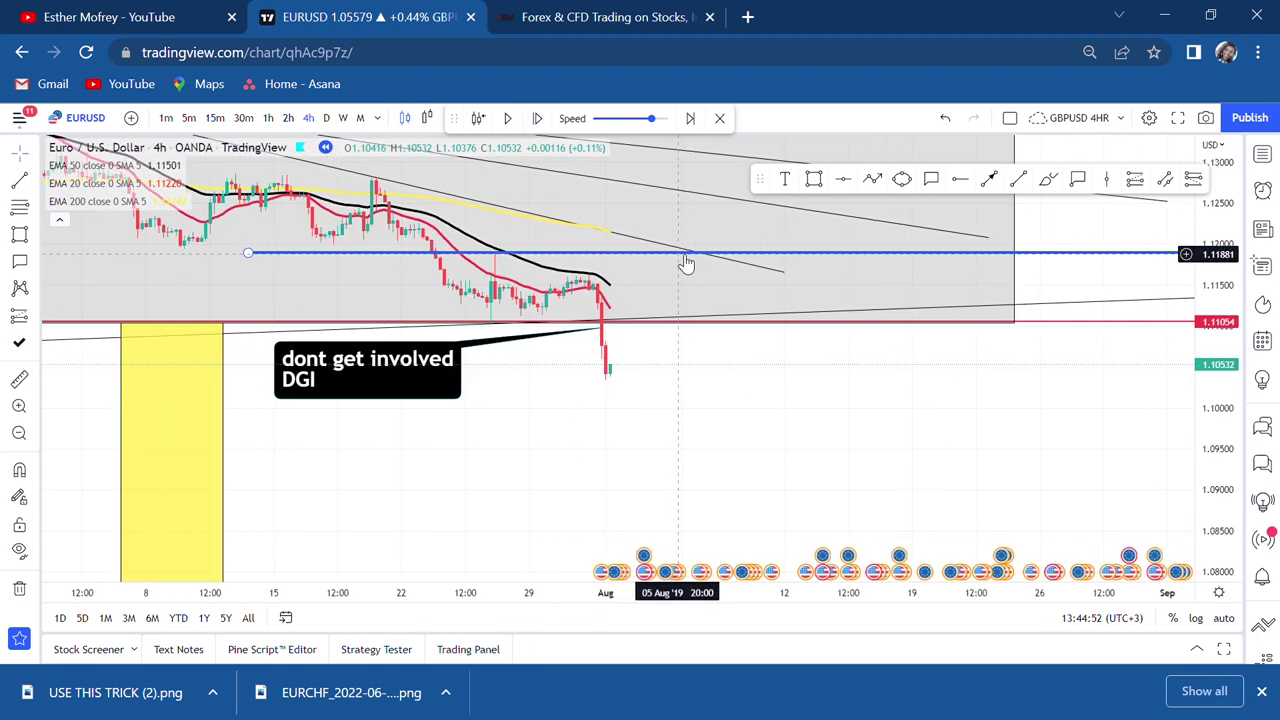
pyautogui.scroll(1, 686, 263)
pyautogui.moveTo(609, 382); pyautogui.dragTo(580, 357)
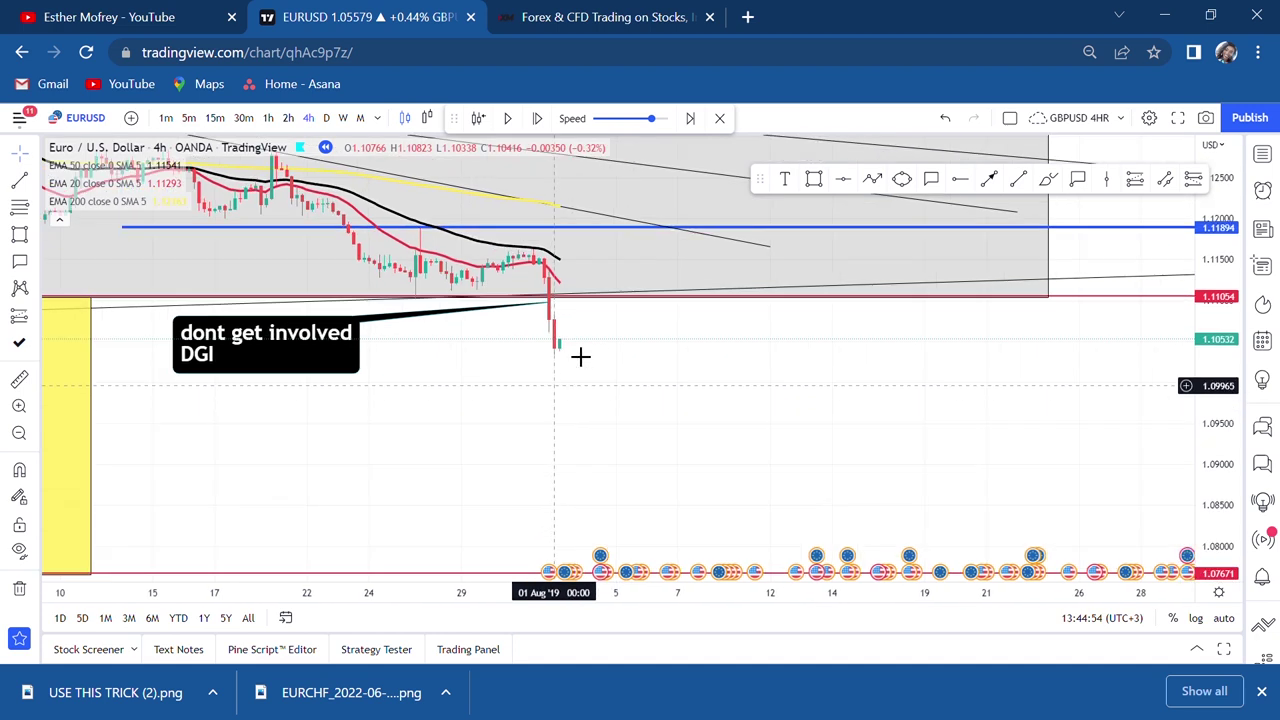
pyautogui.click(540, 119)
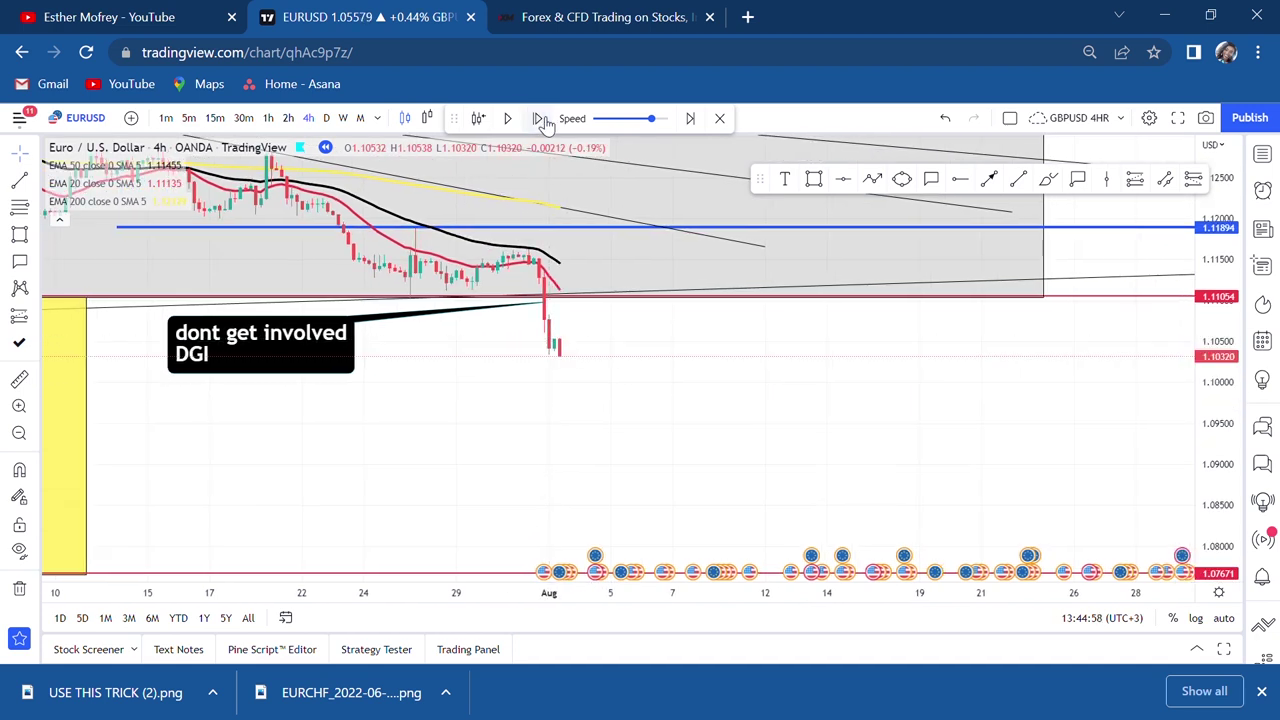
pyautogui.click(540, 119)
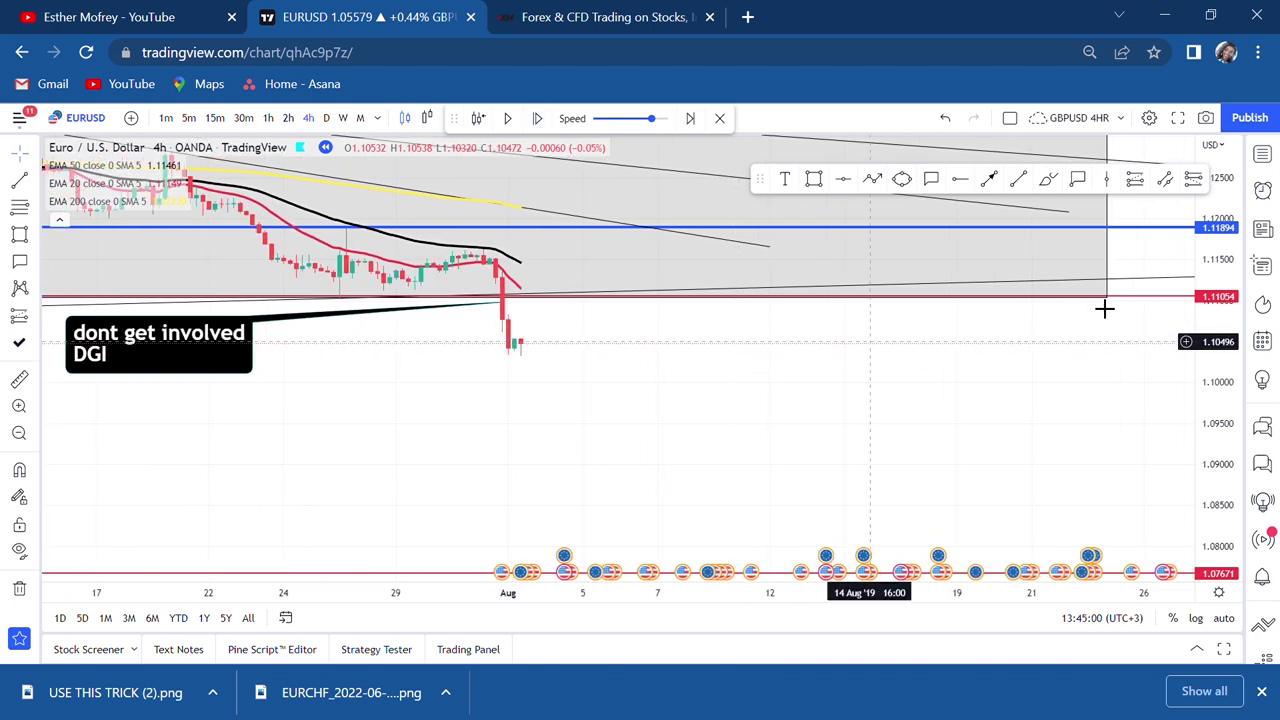
# Step: Add a text note reading "ENTRY AFTER RETEST" below the grey range, after the breakout candles, in font size 20
pyautogui.moveTo(1212, 345); pyautogui.dragTo(1200, 212)
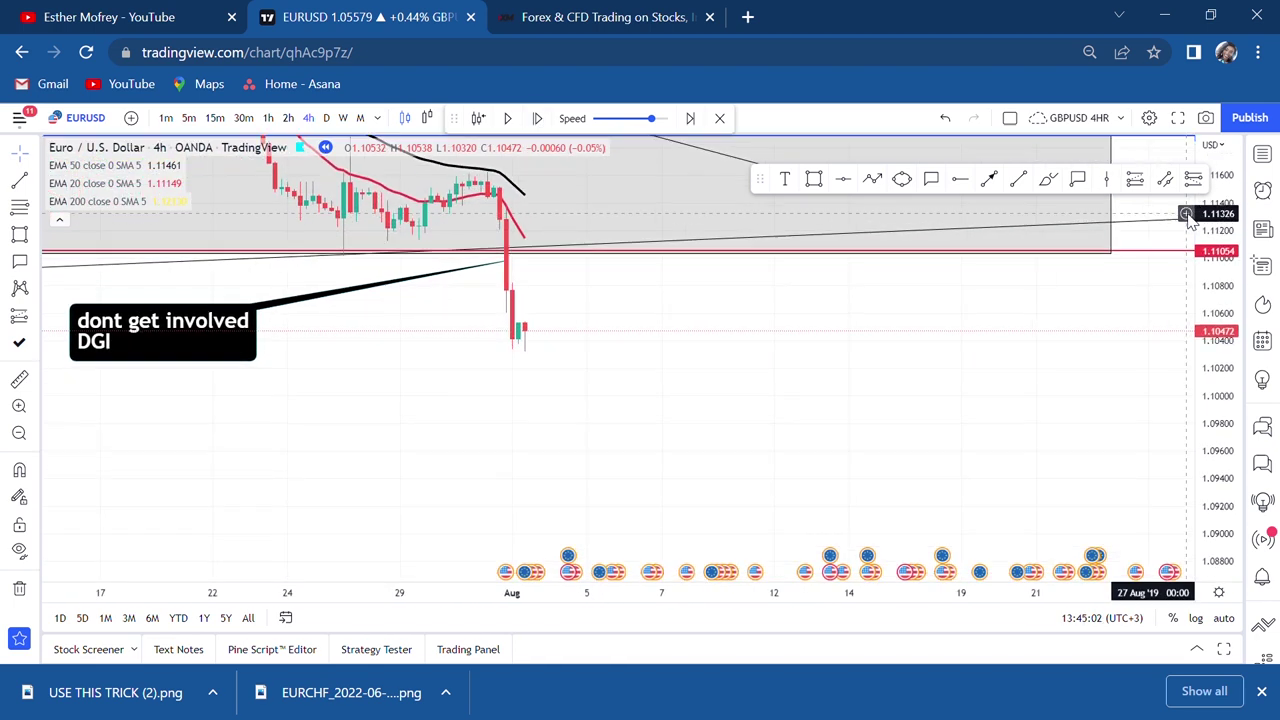
pyautogui.moveTo(763, 363); pyautogui.dragTo(717, 453)
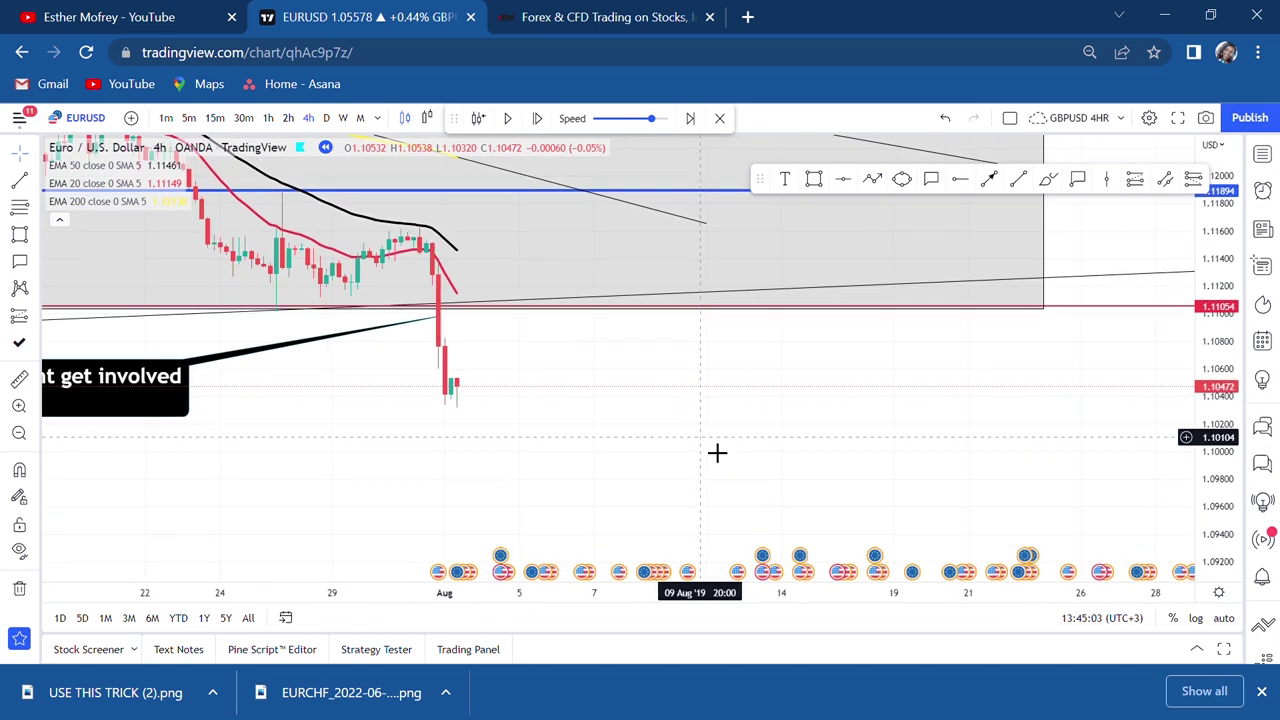
pyautogui.click(786, 180)
pyautogui.click(702, 370)
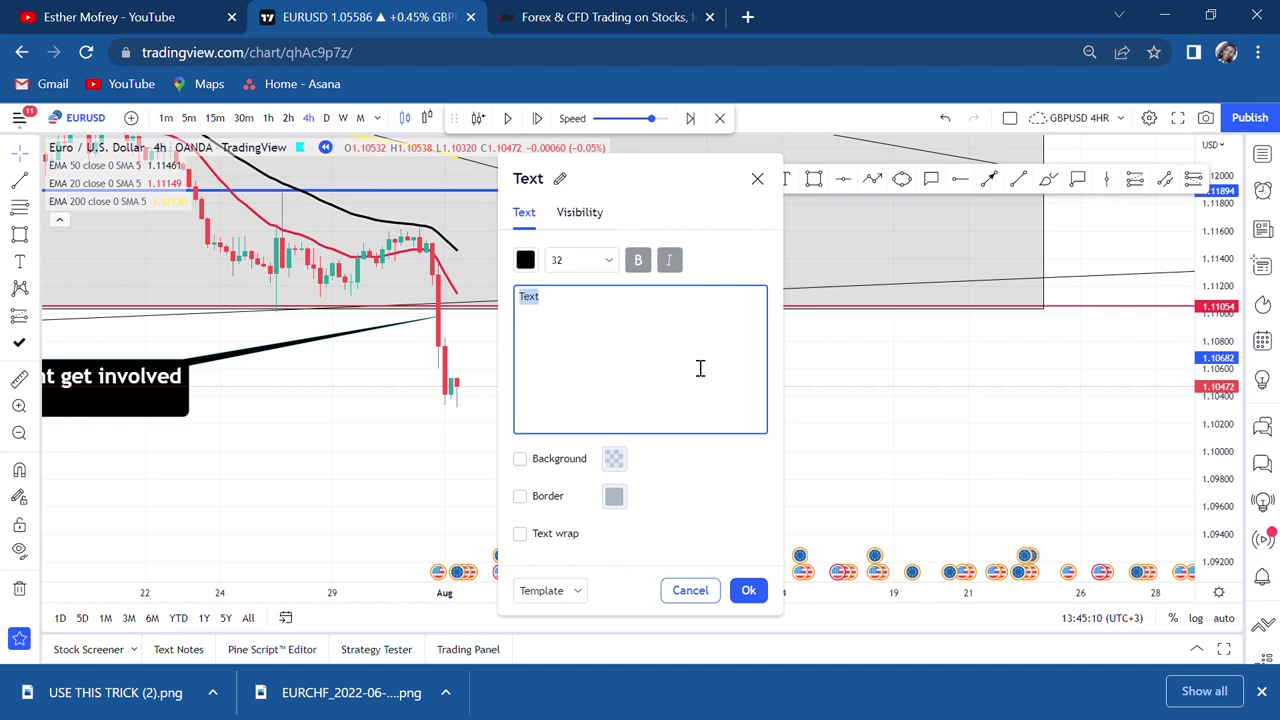
pyautogui.write('ENTRY AFTER')
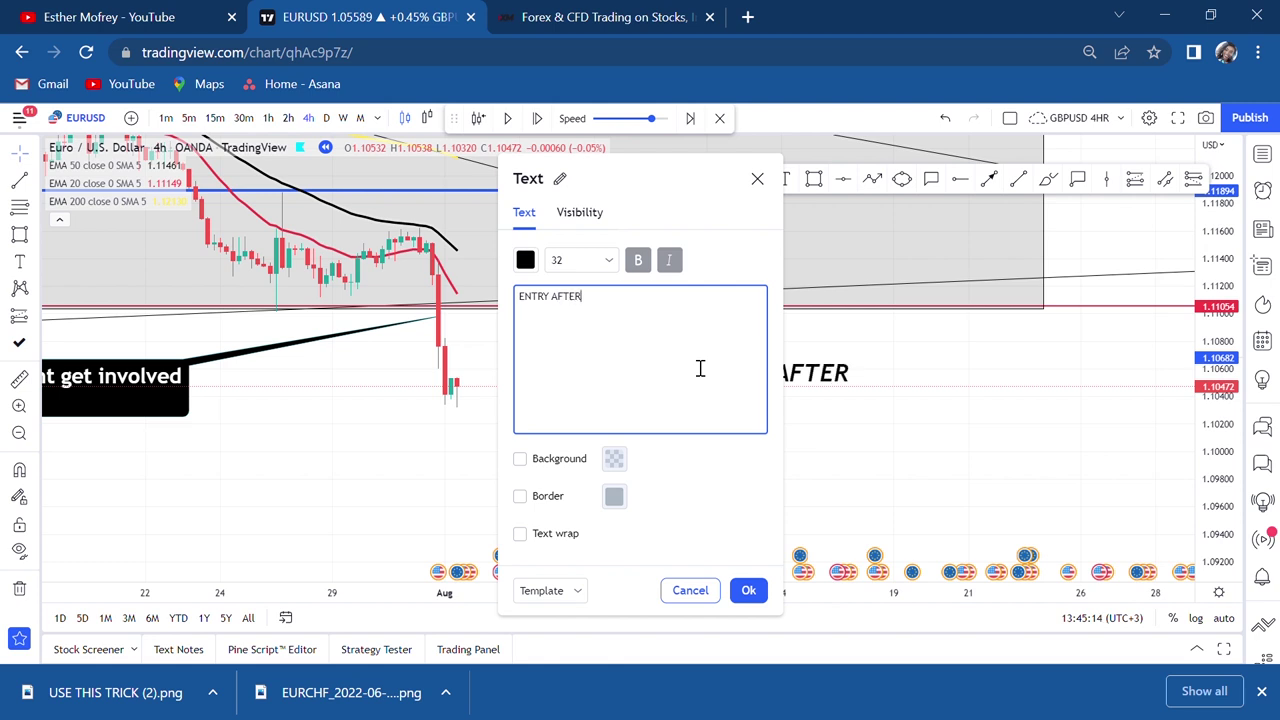
pyautogui.write(' RETEST')
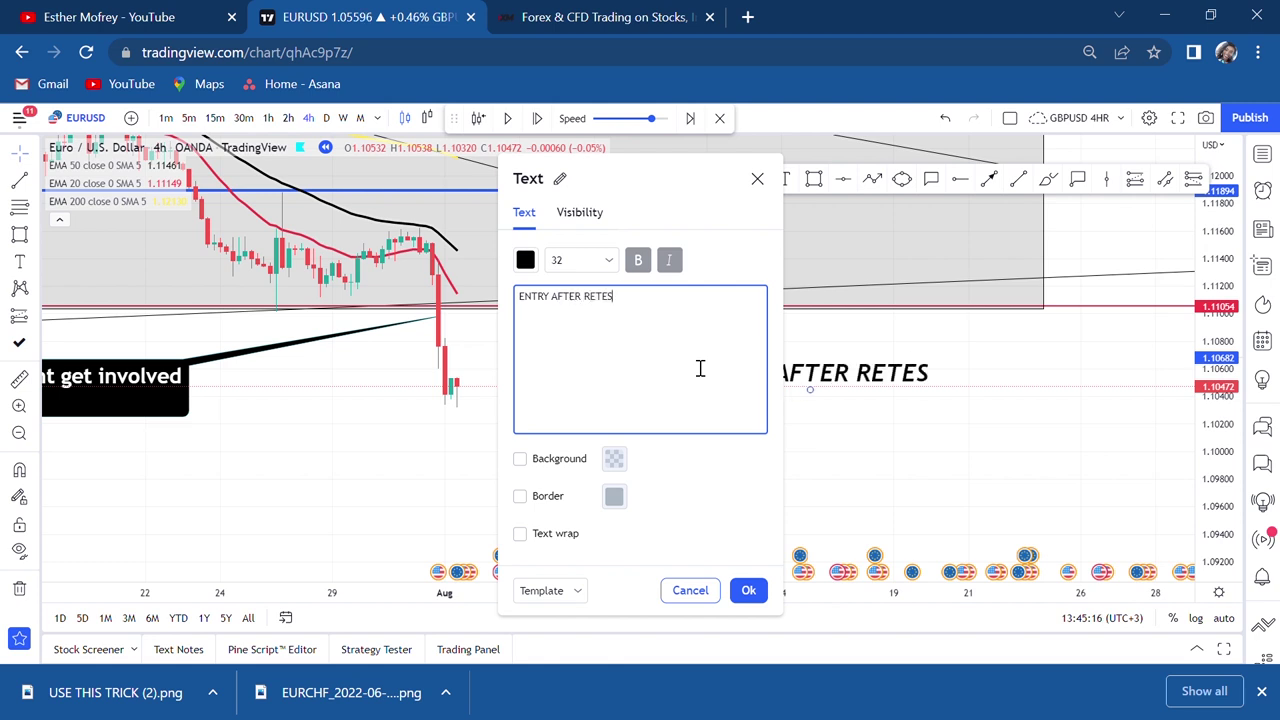
pyautogui.click(600, 259)
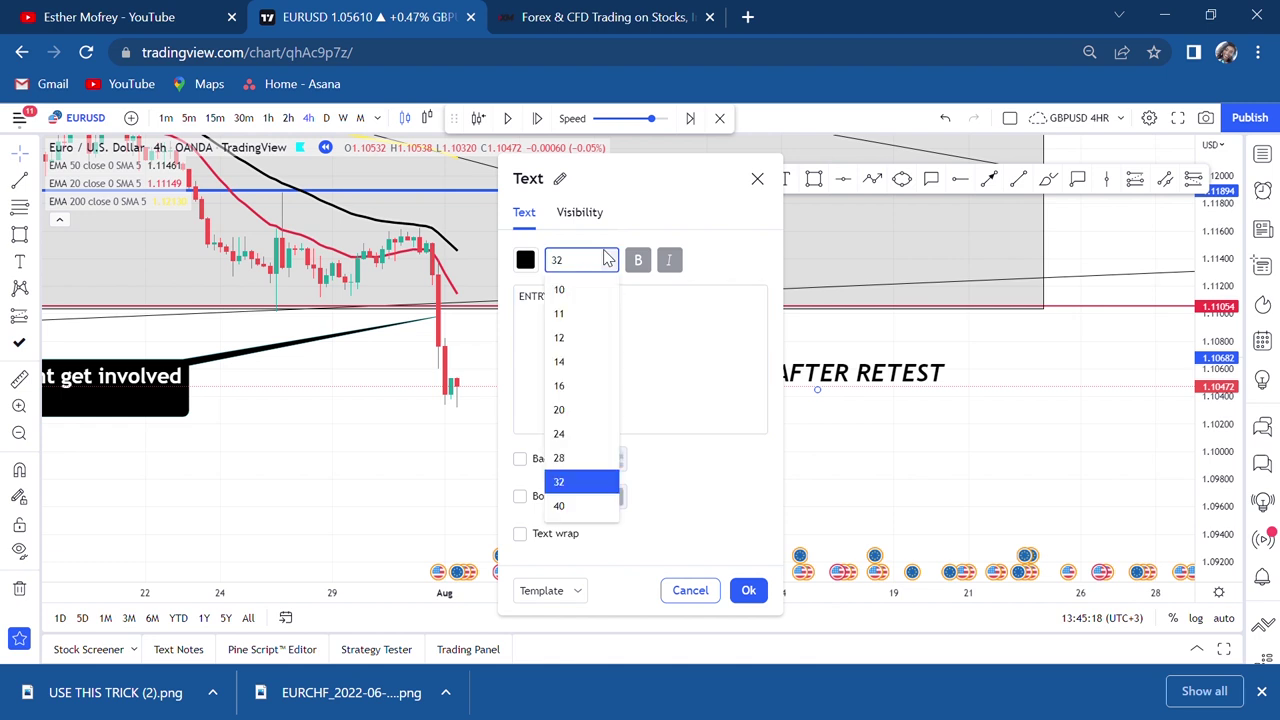
pyautogui.click(562, 410)
# Step: Add the lines "1. WAIT FOR RED CANDLE", "2. IS IT BEARISH ENGULF" and "3. IF NOT DO WBB" and move the note up to about 1.10938
pyautogui.tripleClick(630, 317)
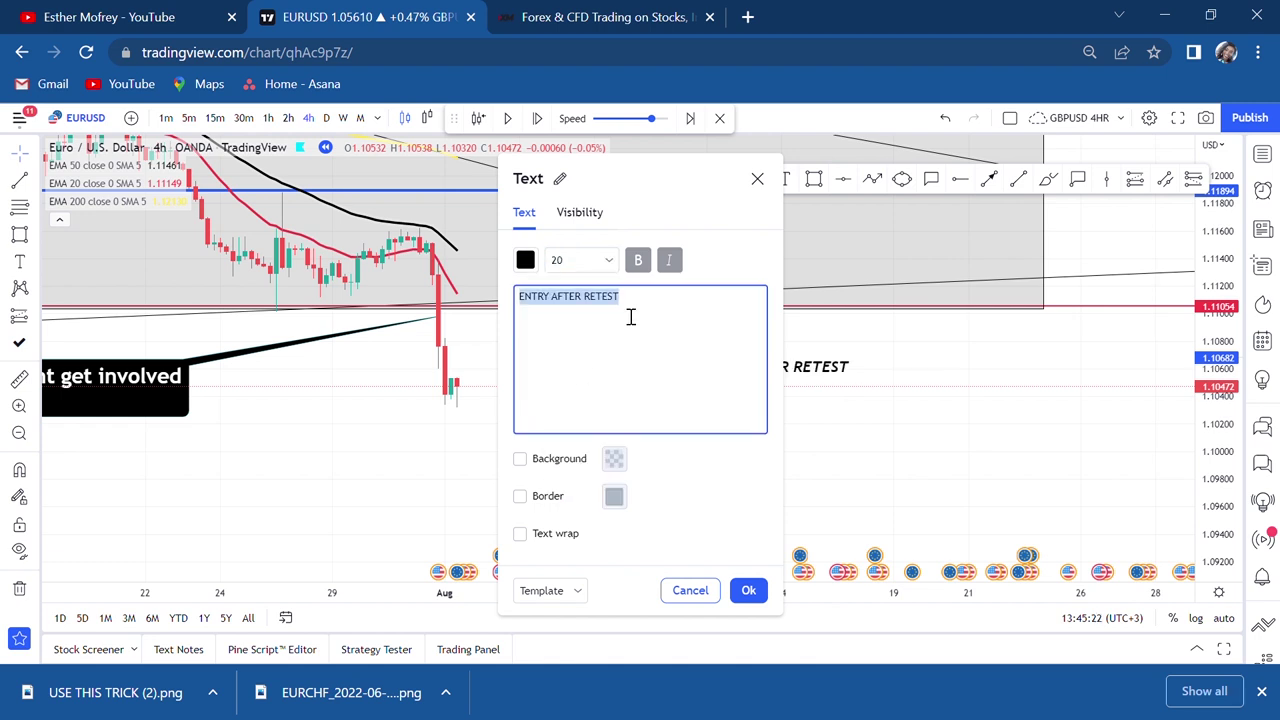
pyautogui.click(652, 309)
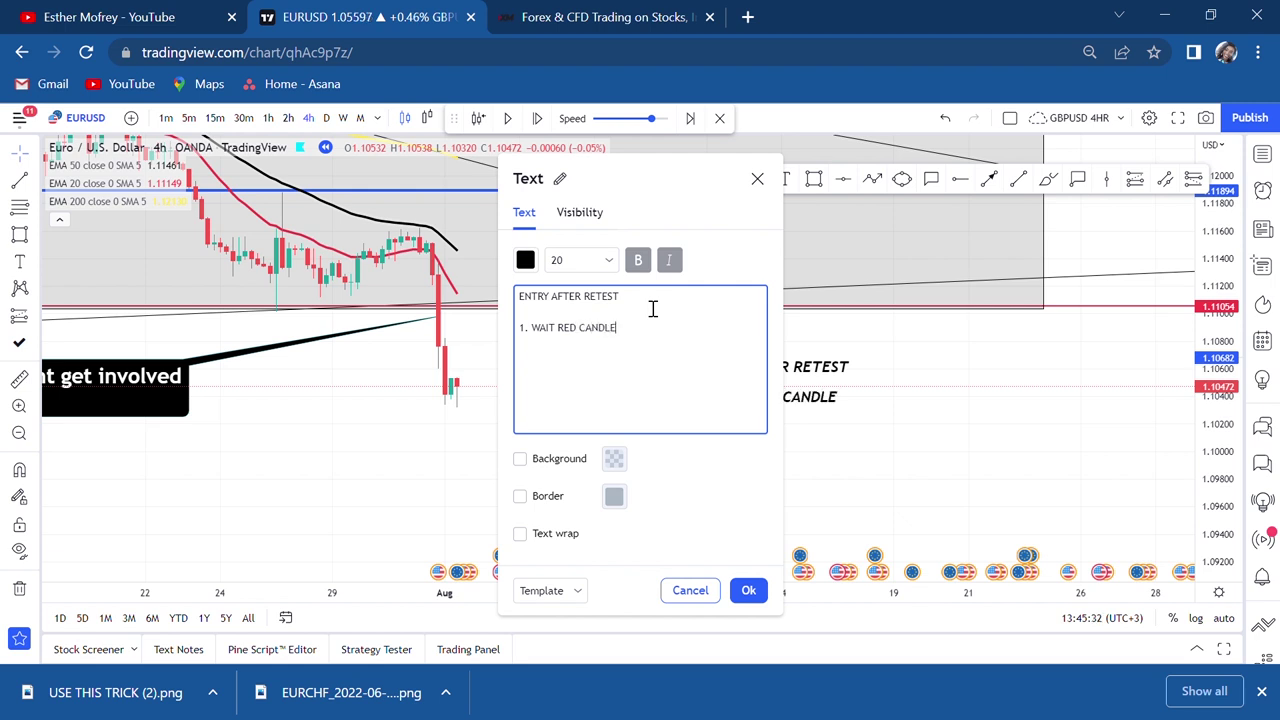
pyautogui.write('FOR')
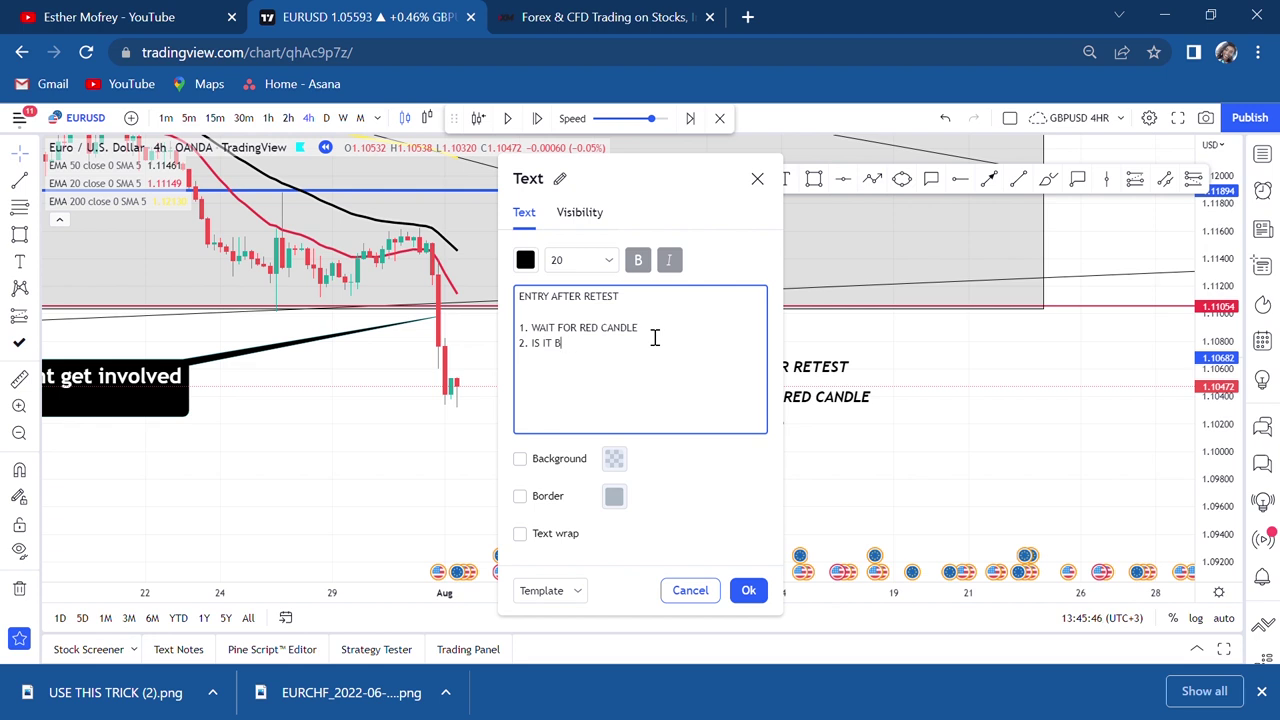
pyautogui.write('ISH ENGULF')
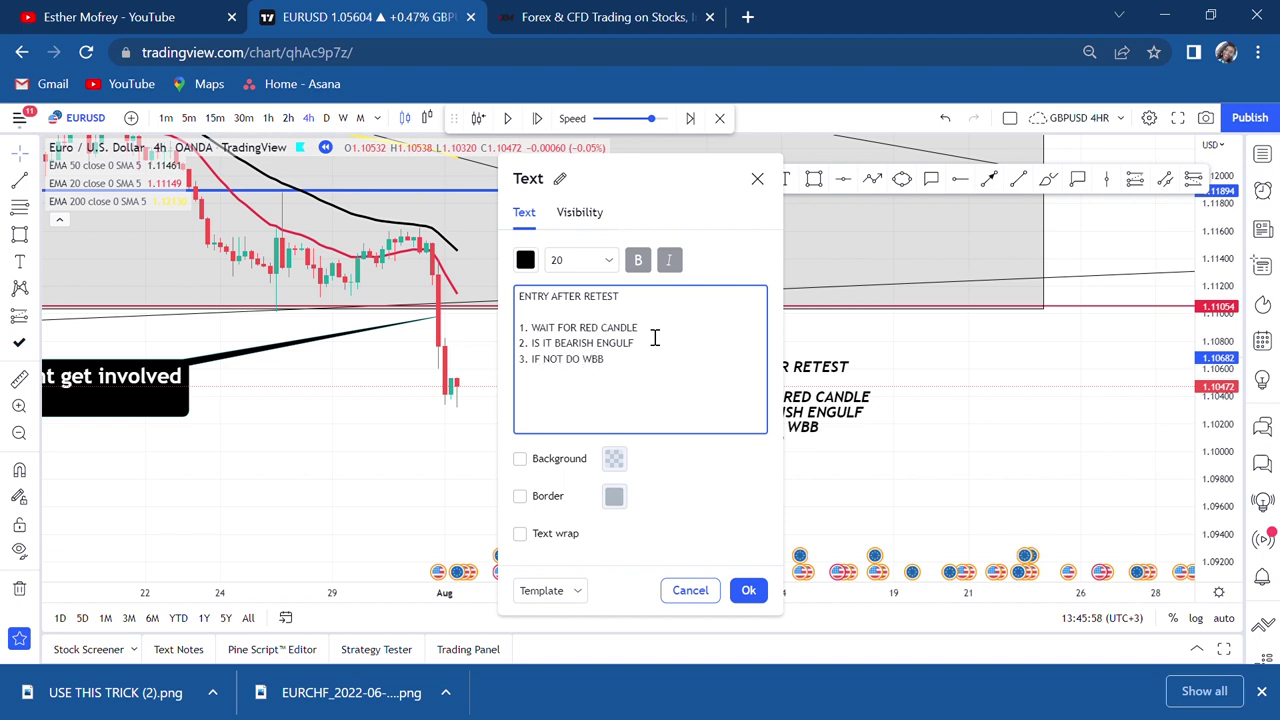
pyautogui.click(908, 409)
pyautogui.moveTo(750, 420); pyautogui.dragTo(762, 384)
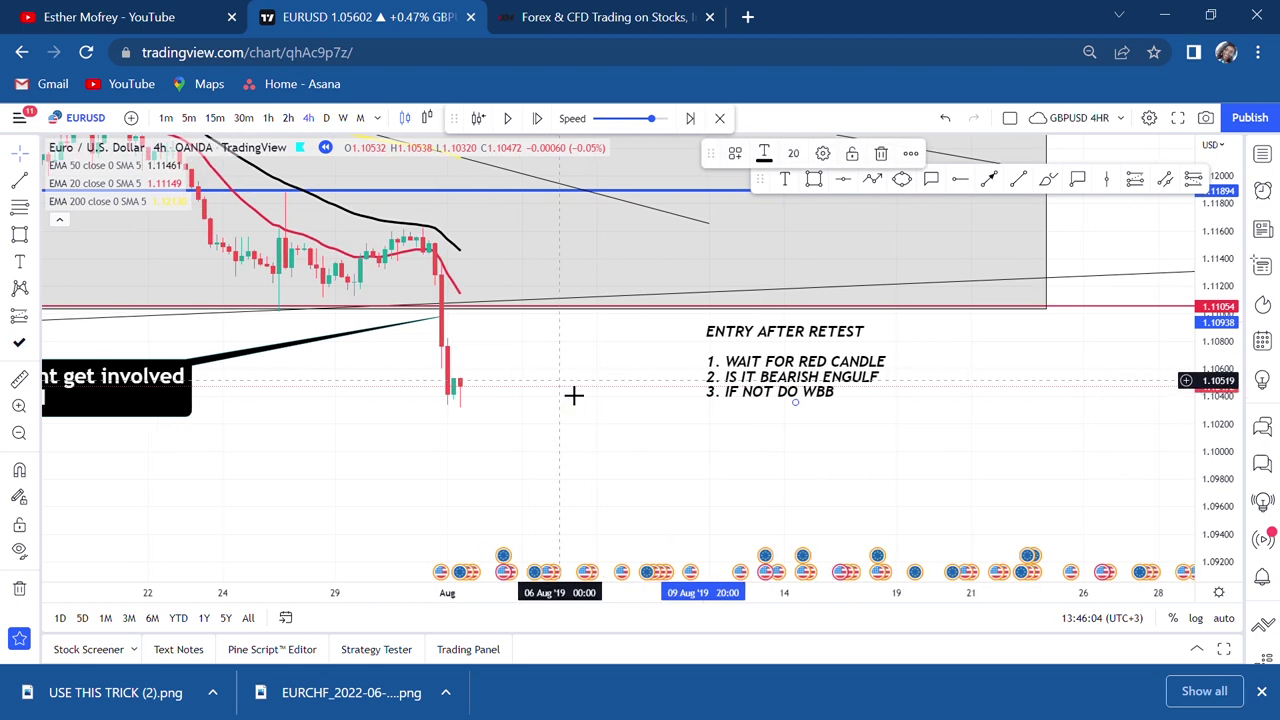
pyautogui.click(520, 443)
# Step: Draw an arrow from about 1.10807 at 7 August 2019 to the latest red candle at about 1.10490
pyautogui.hscroll(-5, 717, 437)
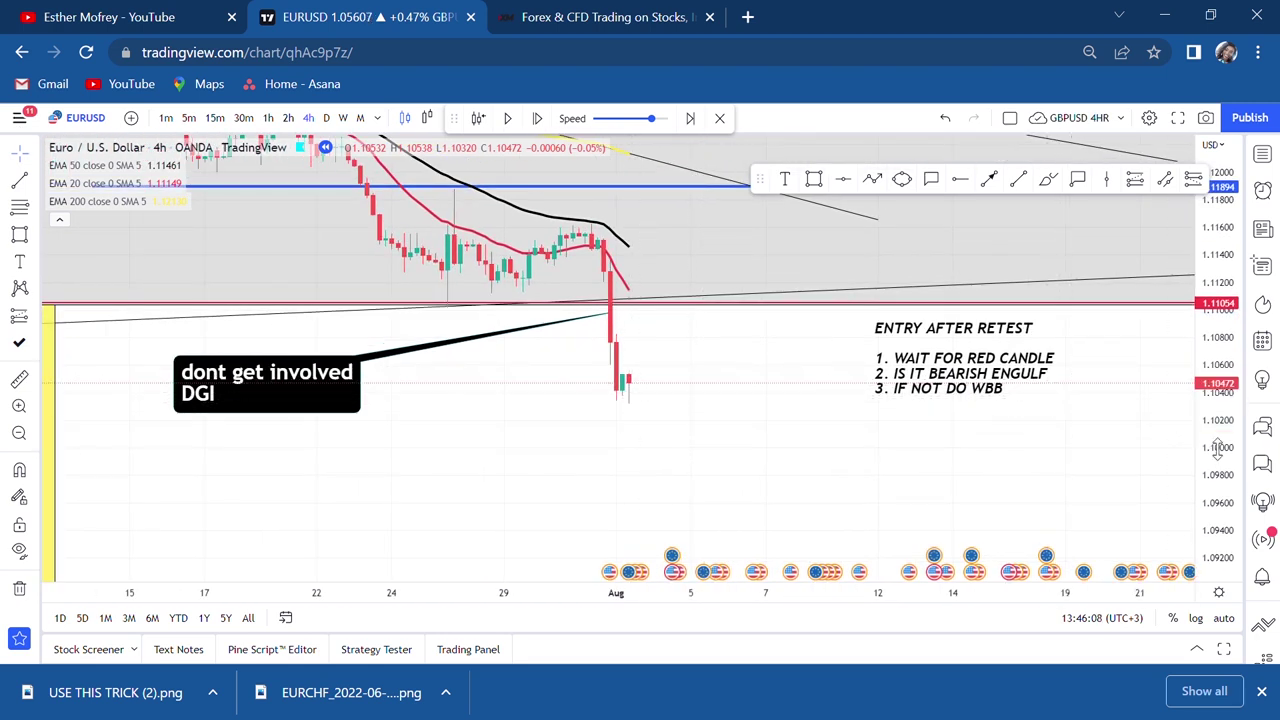
pyautogui.moveTo(1213, 405); pyautogui.dragTo(1169, 280)
pyautogui.scroll(3, 809, 449)
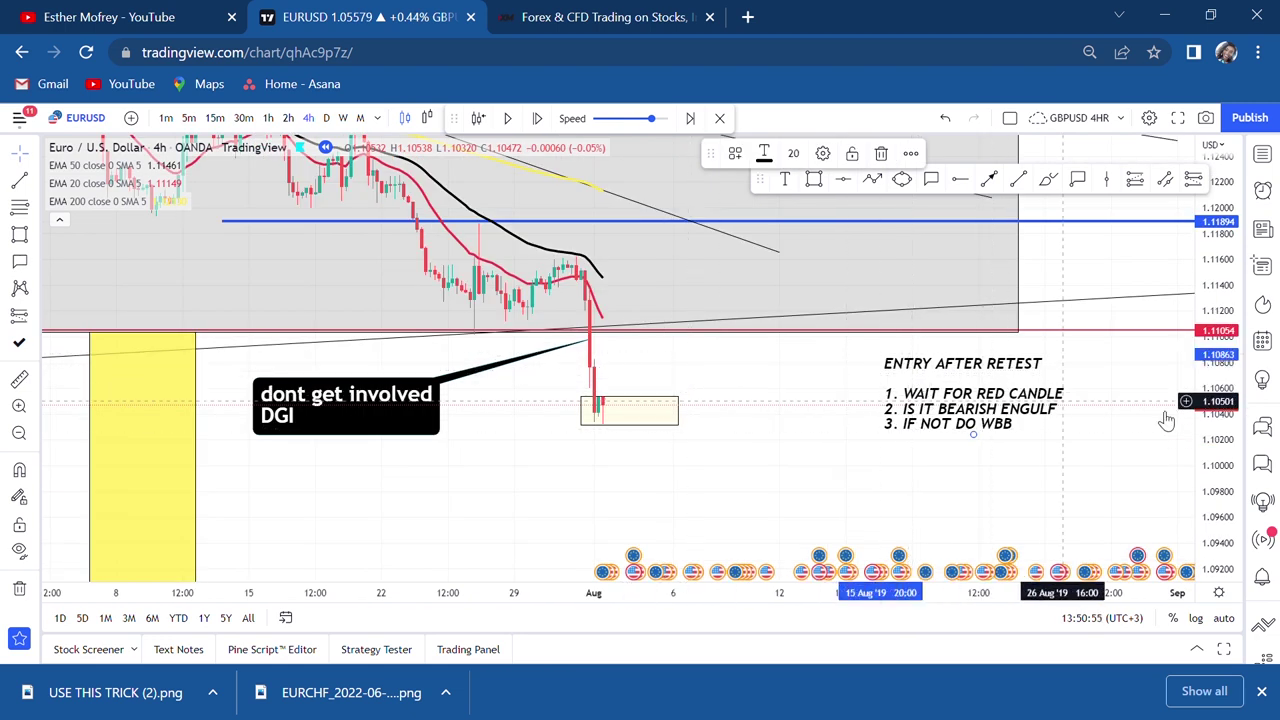
pyautogui.moveTo(1224, 452)
pyautogui.mouseDown()
pyautogui.moveTo(1224, 415)
pyautogui.moveTo(1014, 378)
pyautogui.mouseUp()
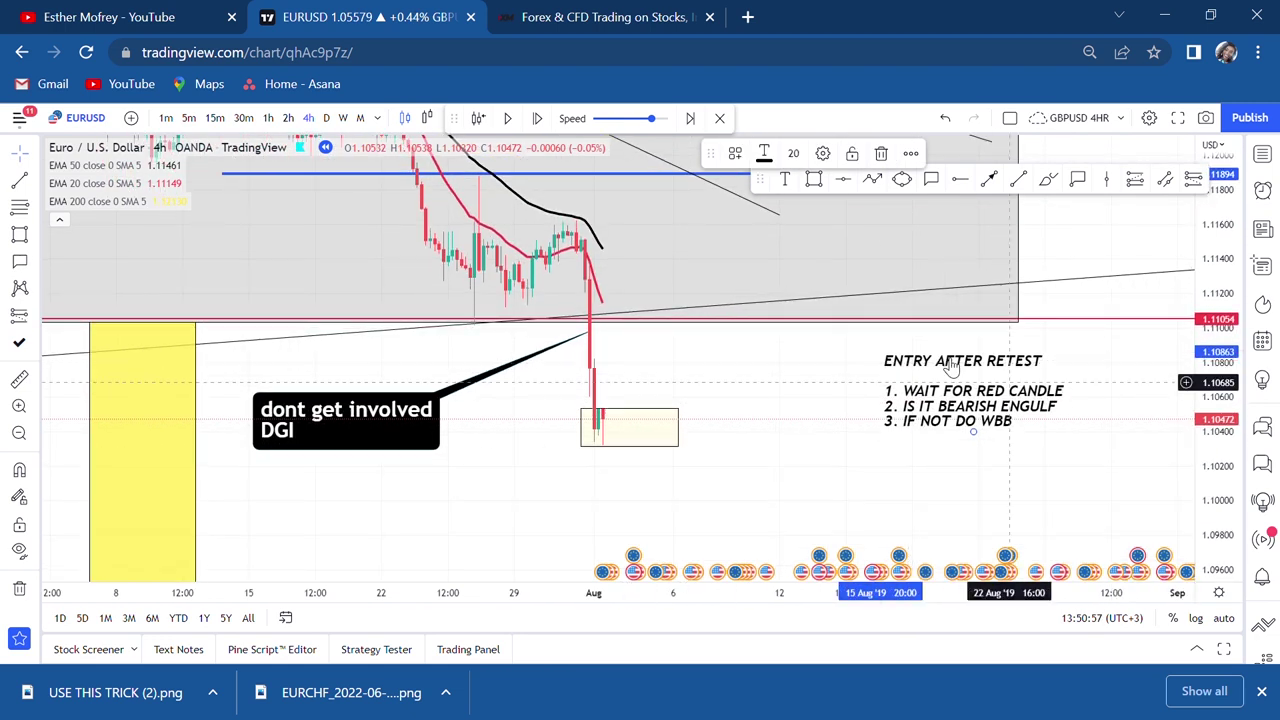
pyautogui.click(816, 410)
pyautogui.moveTo(816, 410); pyautogui.dragTo(712, 424)
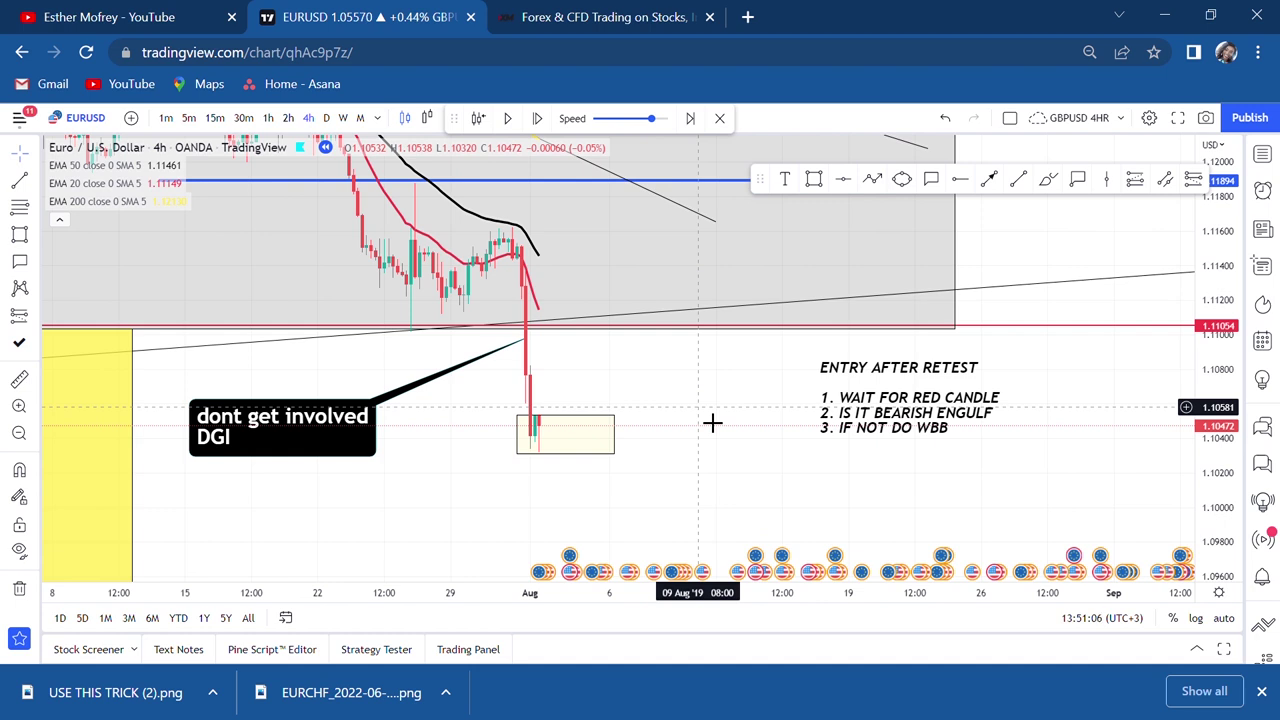
pyautogui.click(989, 180)
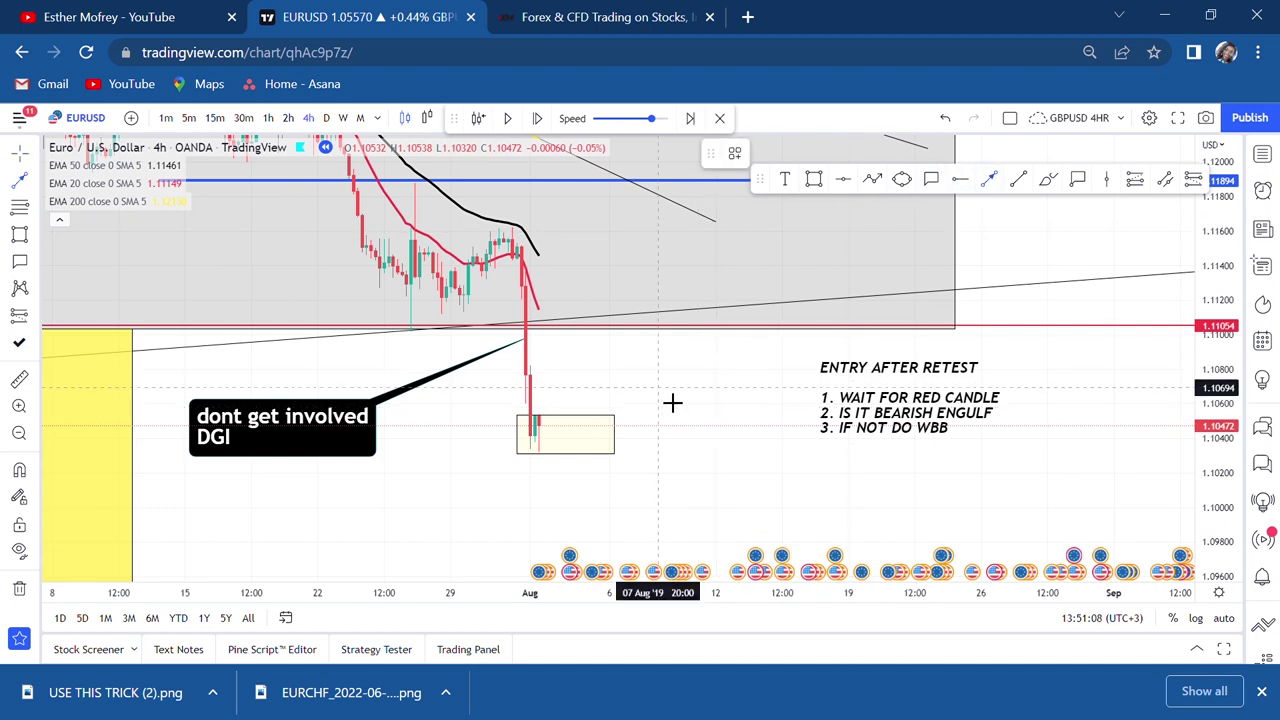
pyautogui.click(658, 368)
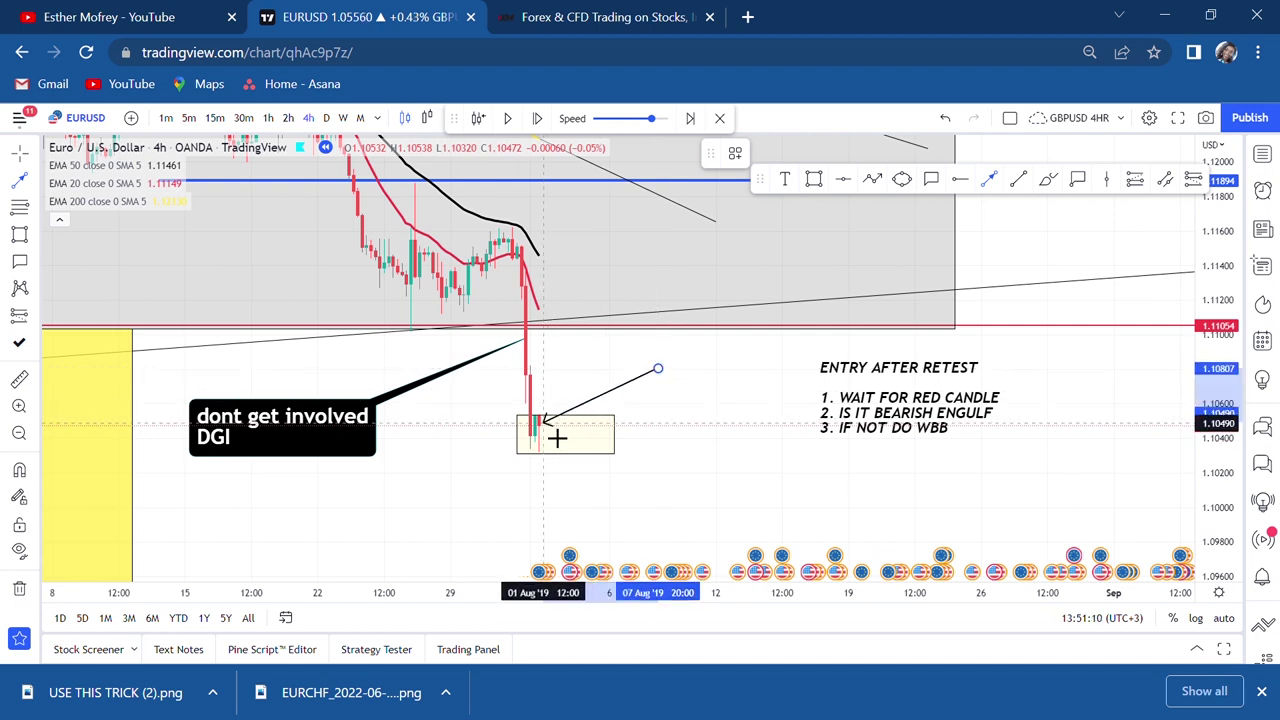
pyautogui.click(557, 437)
pyautogui.click(737, 425)
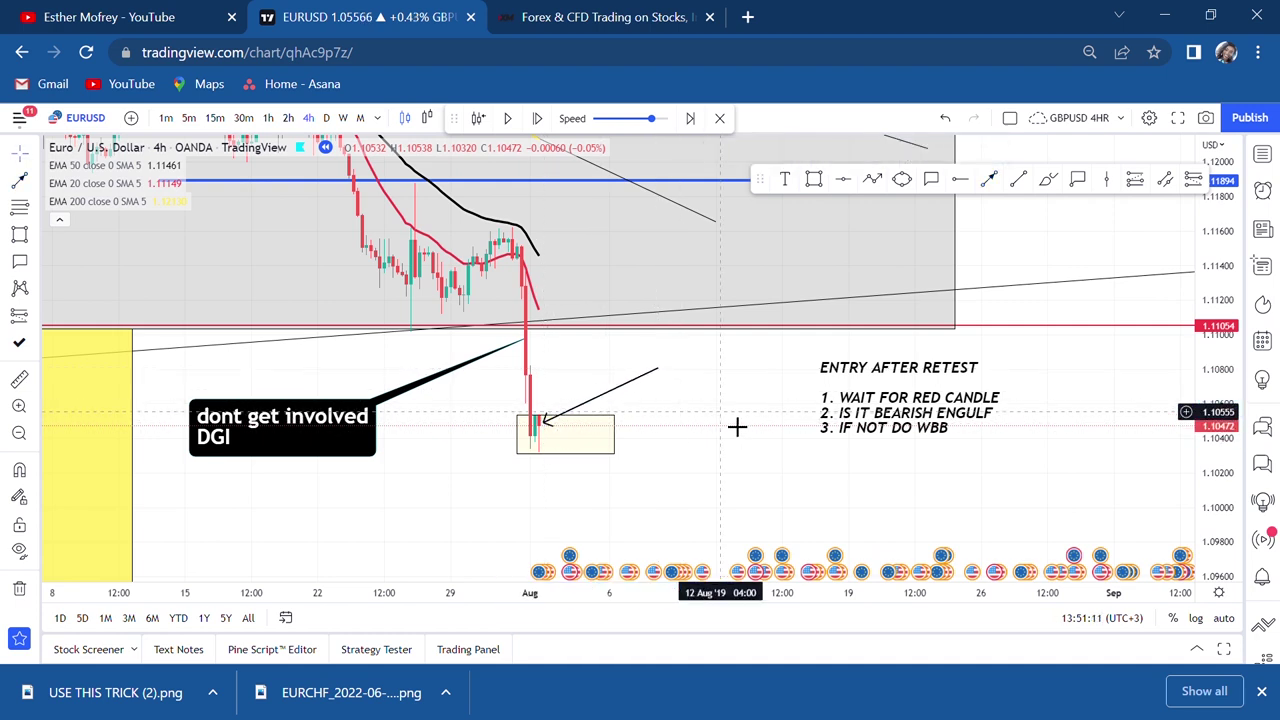
# Step: Move the arrow away from the red candle and delete it
pyautogui.scroll(1, 737, 427)
pyautogui.scroll(1, 737, 427)
pyautogui.moveTo(637, 434); pyautogui.dragTo(771, 405)
pyautogui.moveTo(625, 400); pyautogui.dragTo(688, 384)
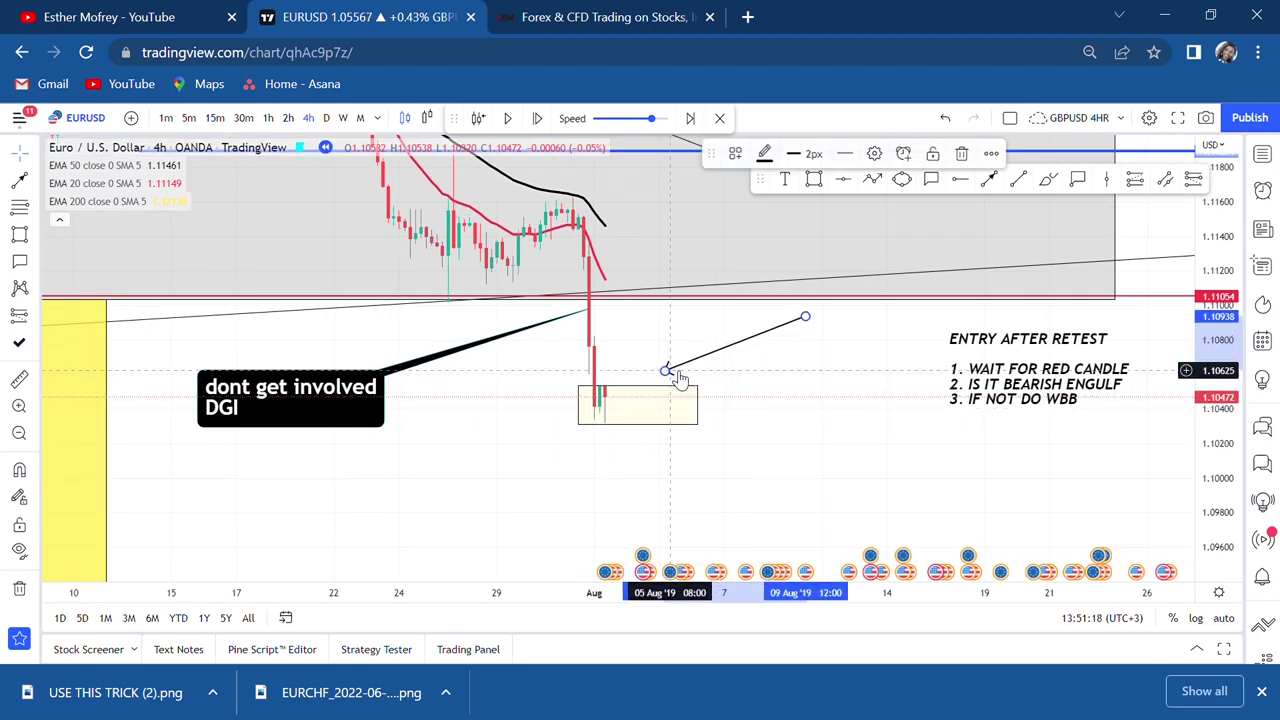
pyautogui.click(962, 153)
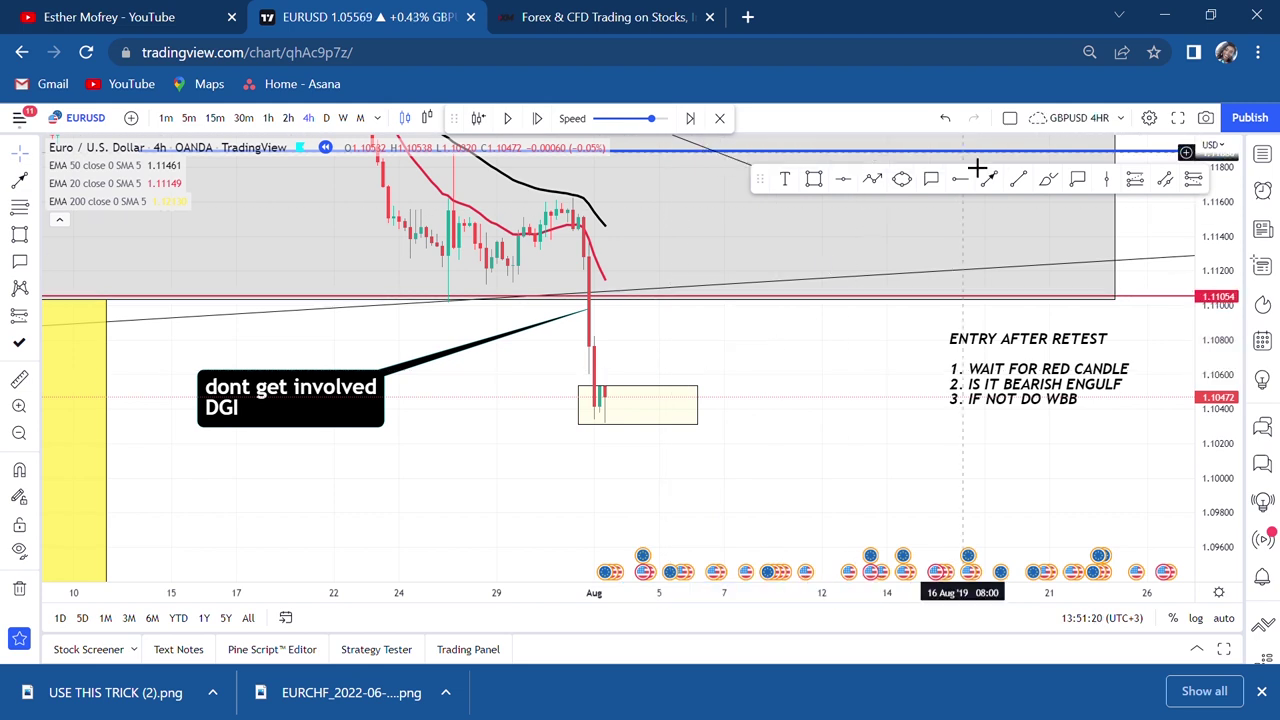
# Step: Add the lines "BONUS ENTRY LEVEL" and "IGNORE ANY INDECISION CANDLE START AGAIN" to the end of the entry rules note
pyautogui.scroll(-1, 1229, 488)
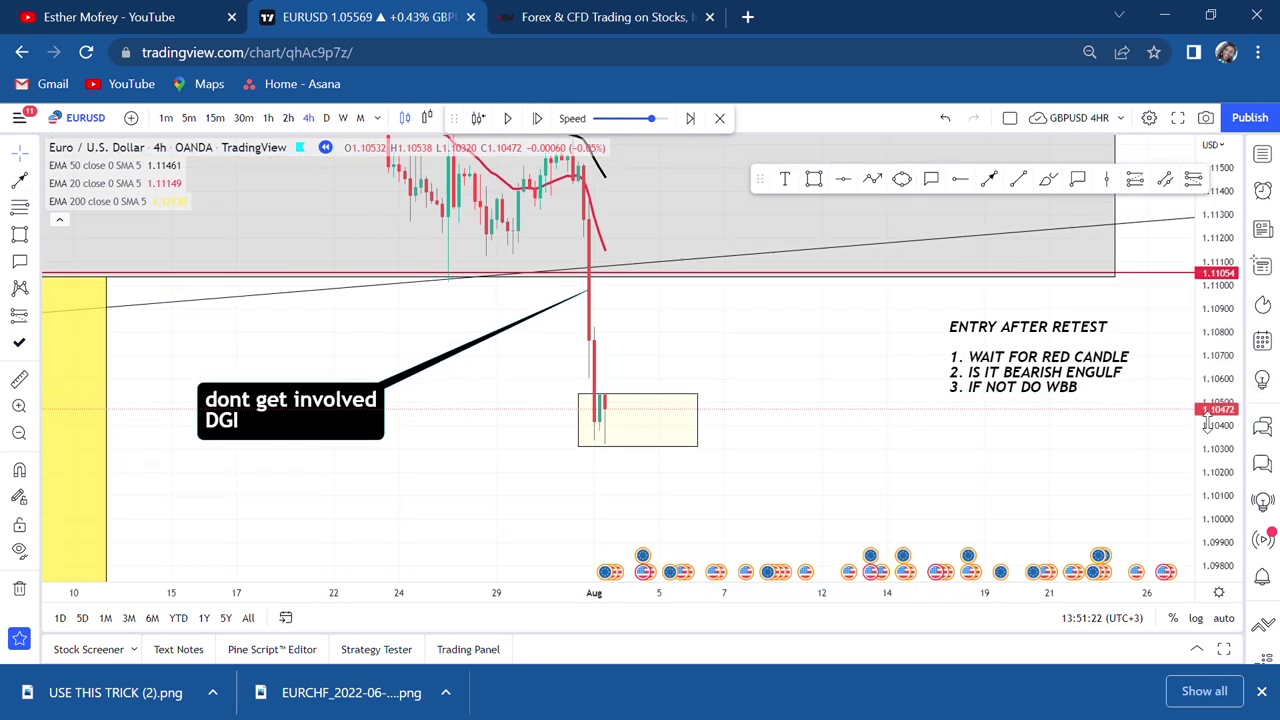
pyautogui.moveTo(1100, 452); pyautogui.dragTo(913, 442)
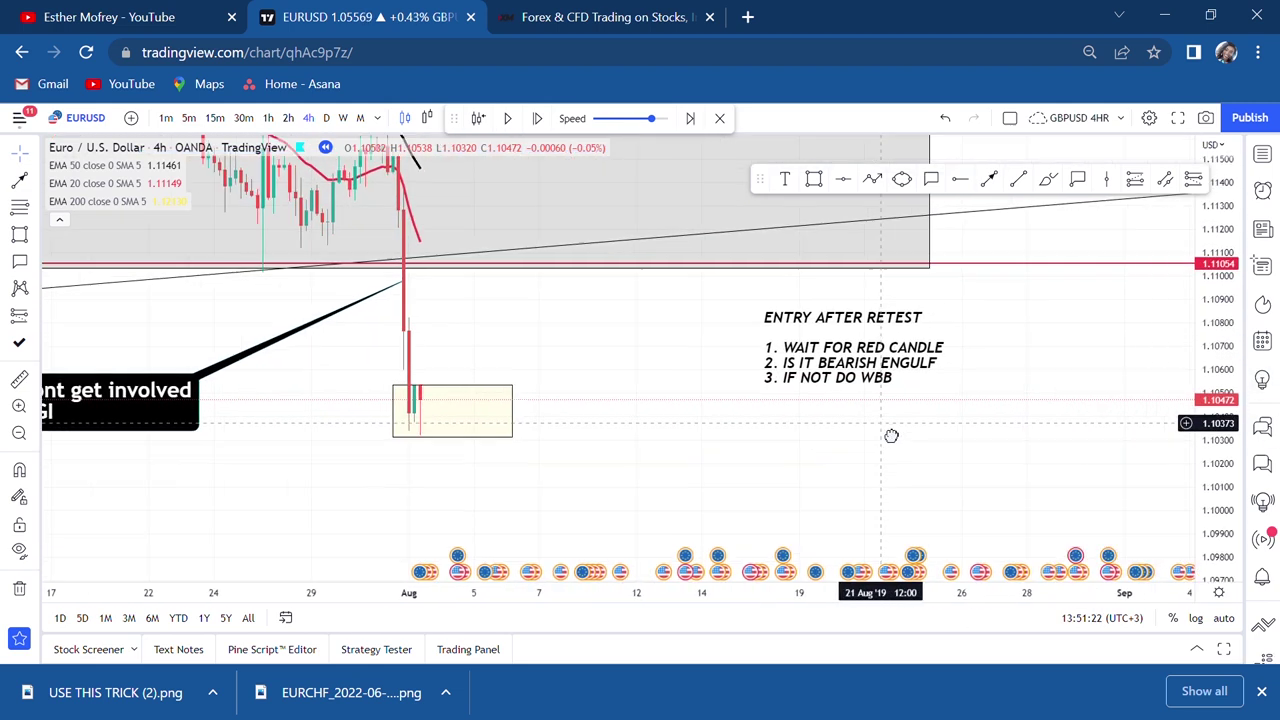
pyautogui.click(848, 352)
pyautogui.doubleClick(848, 350)
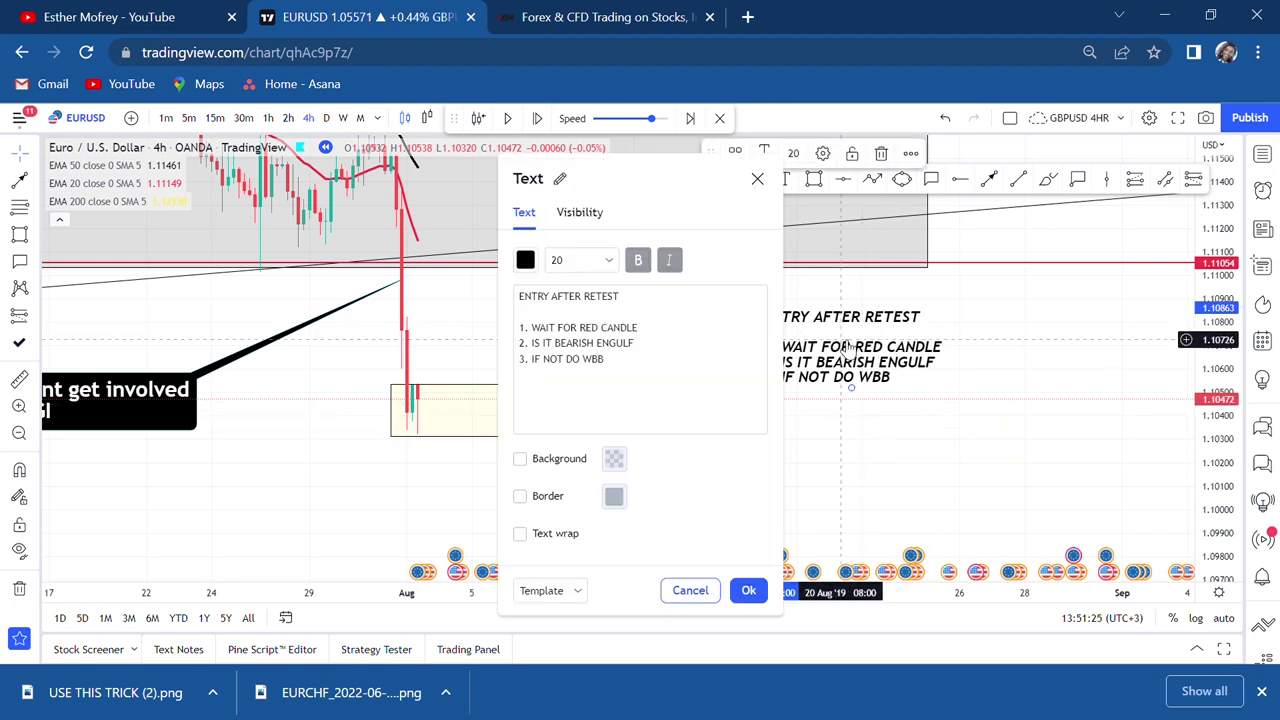
pyautogui.click(687, 397)
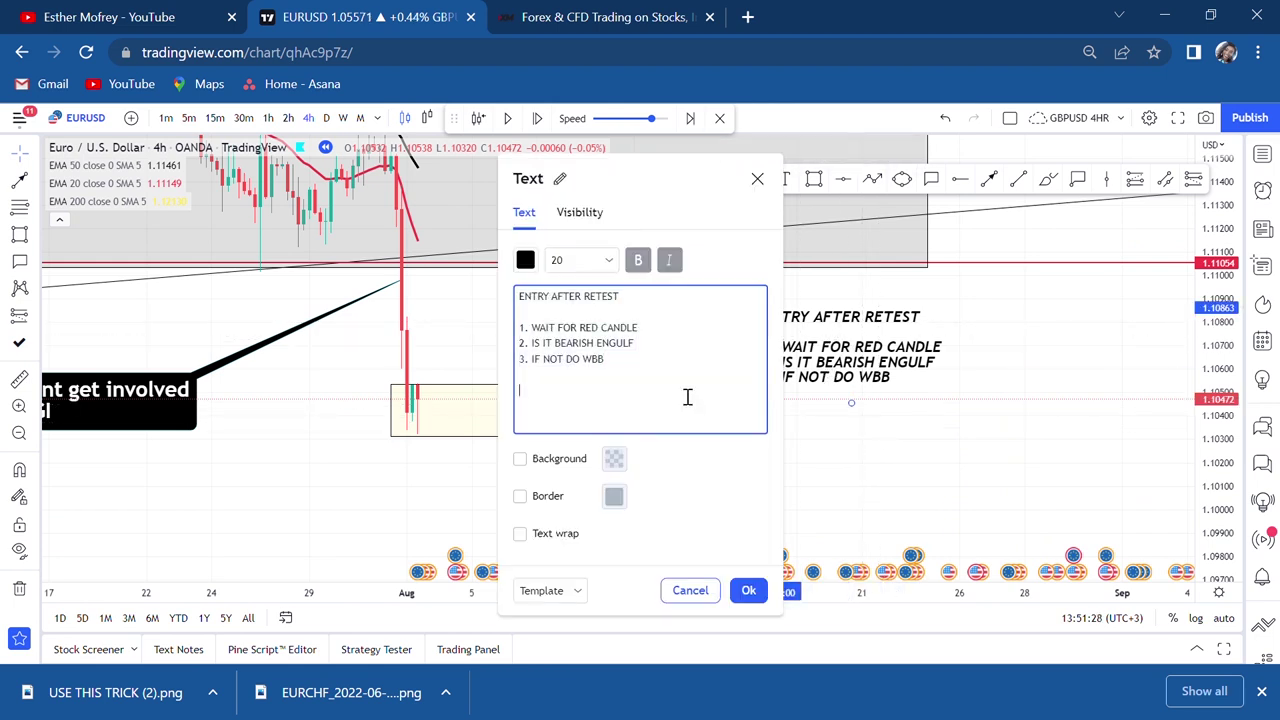
pyautogui.write('BONUS ENTRY LEVEL')
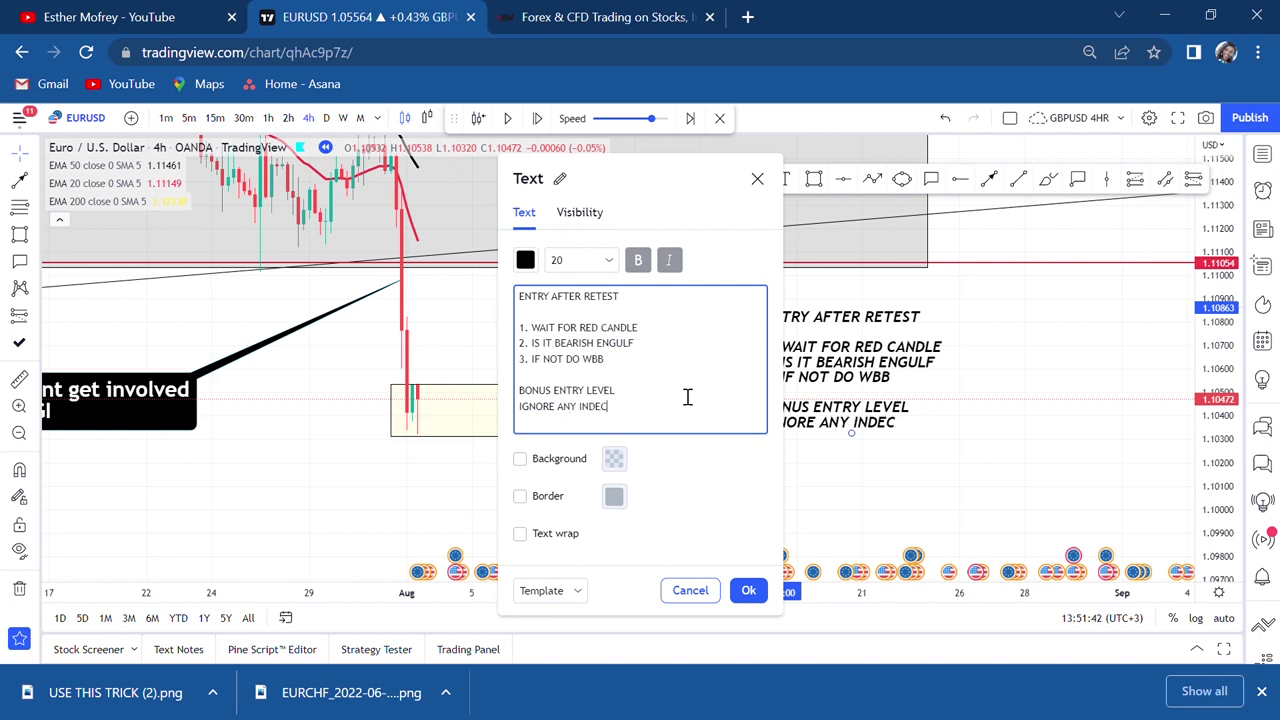
pyautogui.write('ION CANDLE START AGAIN')
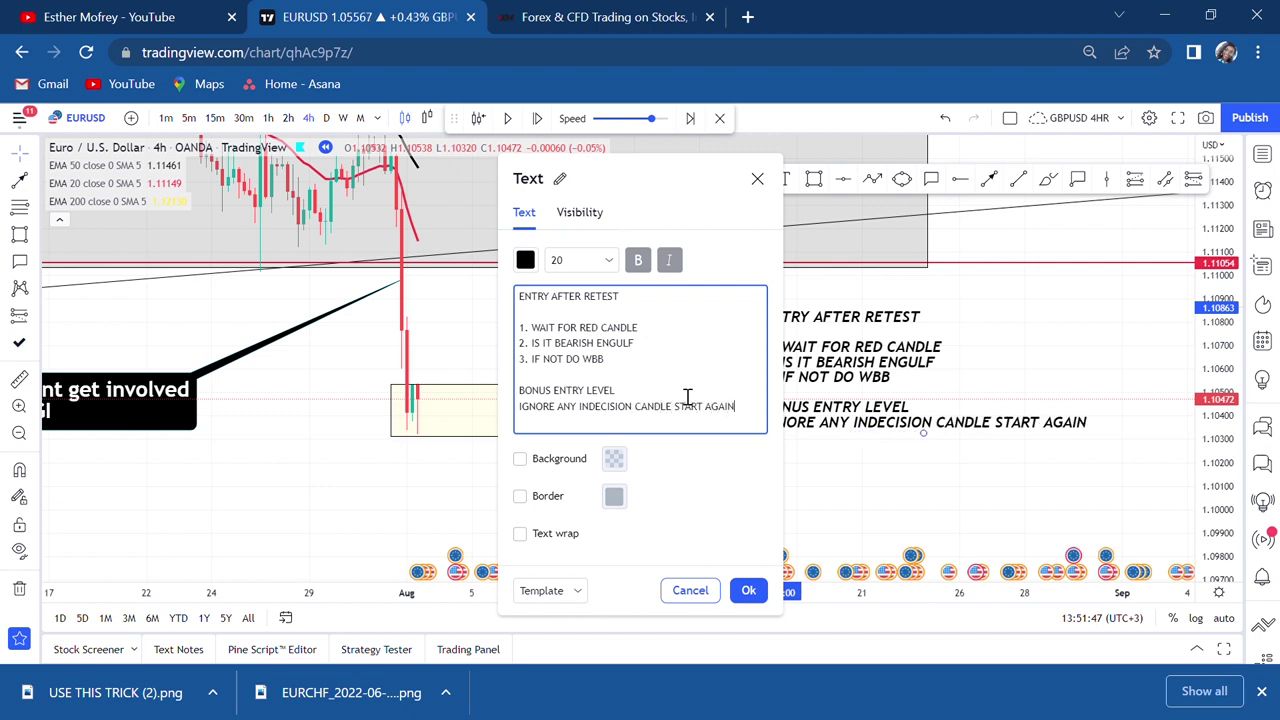
pyautogui.click(826, 511)
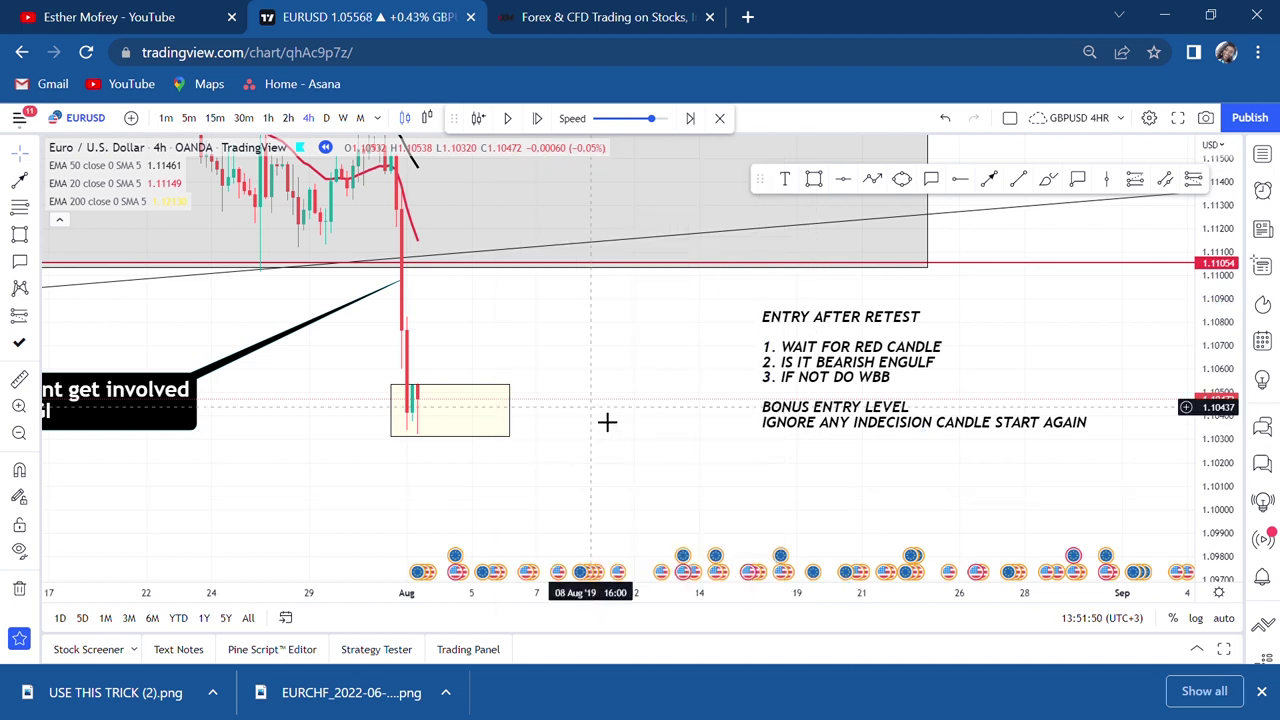
# Step: Draw an arrow from about 1.10742 at 5 August 2019 to just above the latest red candle
pyautogui.moveTo(606, 420); pyautogui.dragTo(787, 401)
pyautogui.scroll(3, 706, 360)
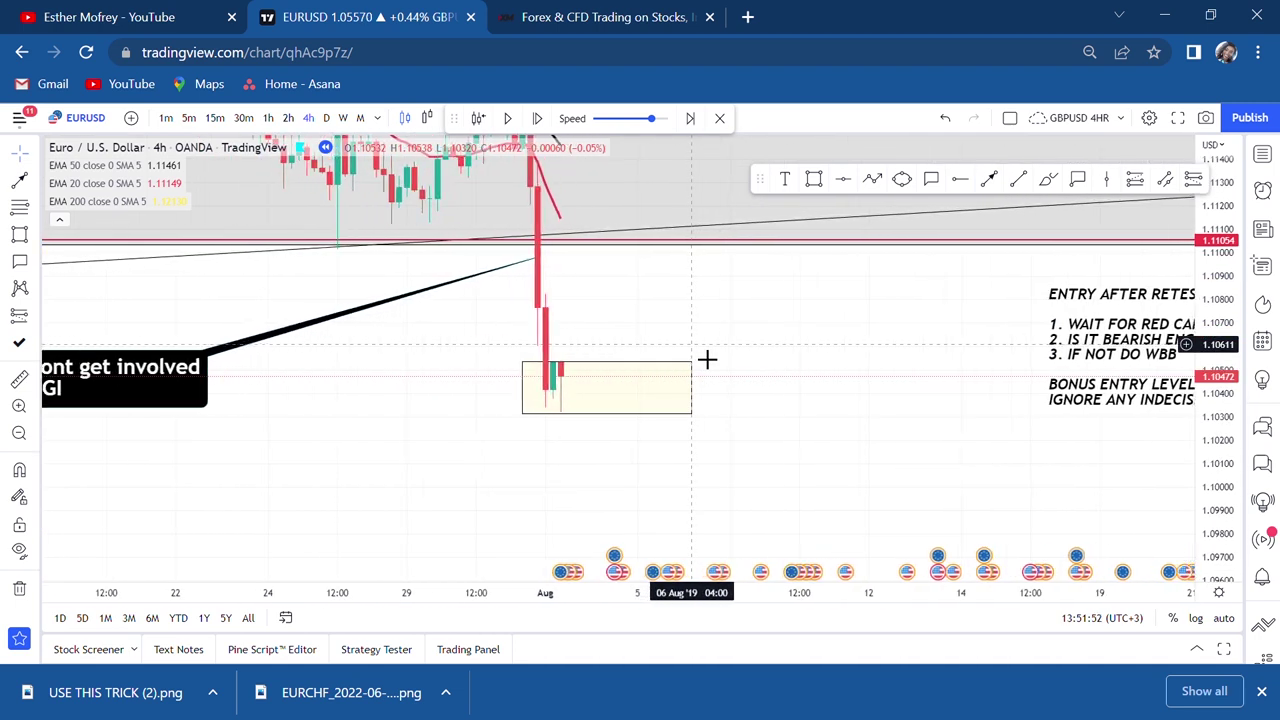
pyautogui.moveTo(1210, 420); pyautogui.dragTo(1212, 460)
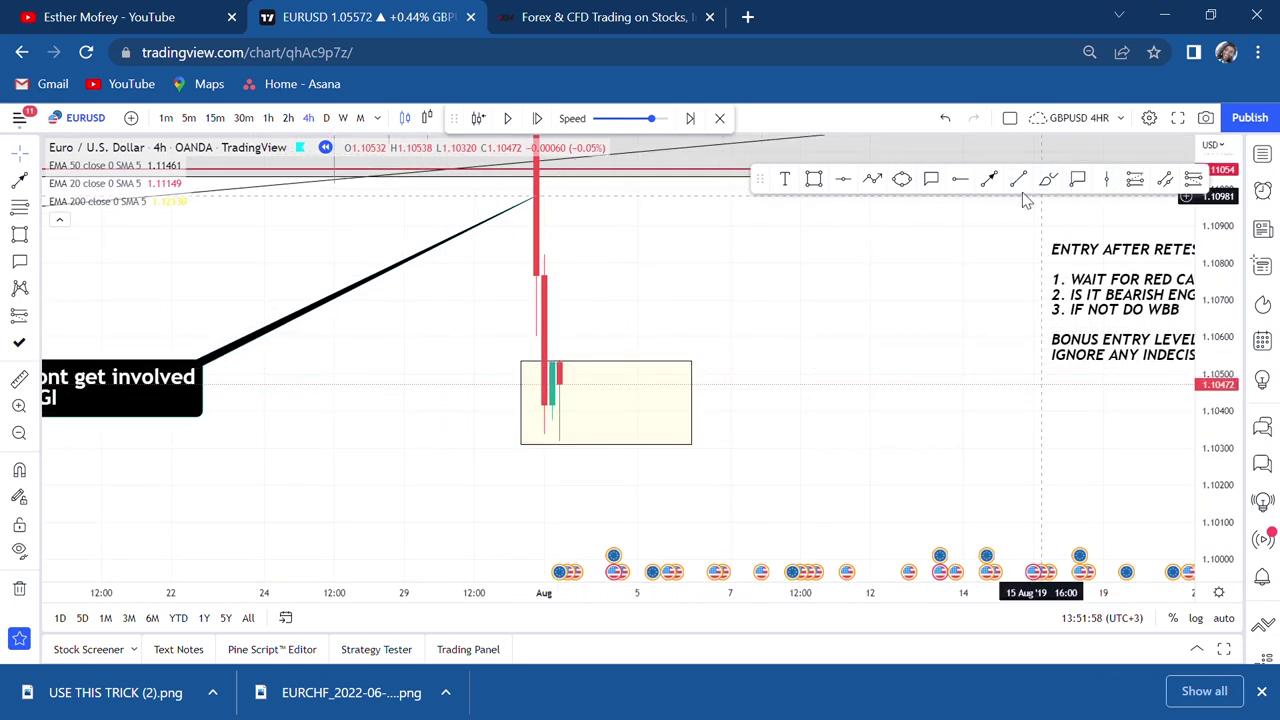
pyautogui.click(992, 183)
pyautogui.click(668, 286)
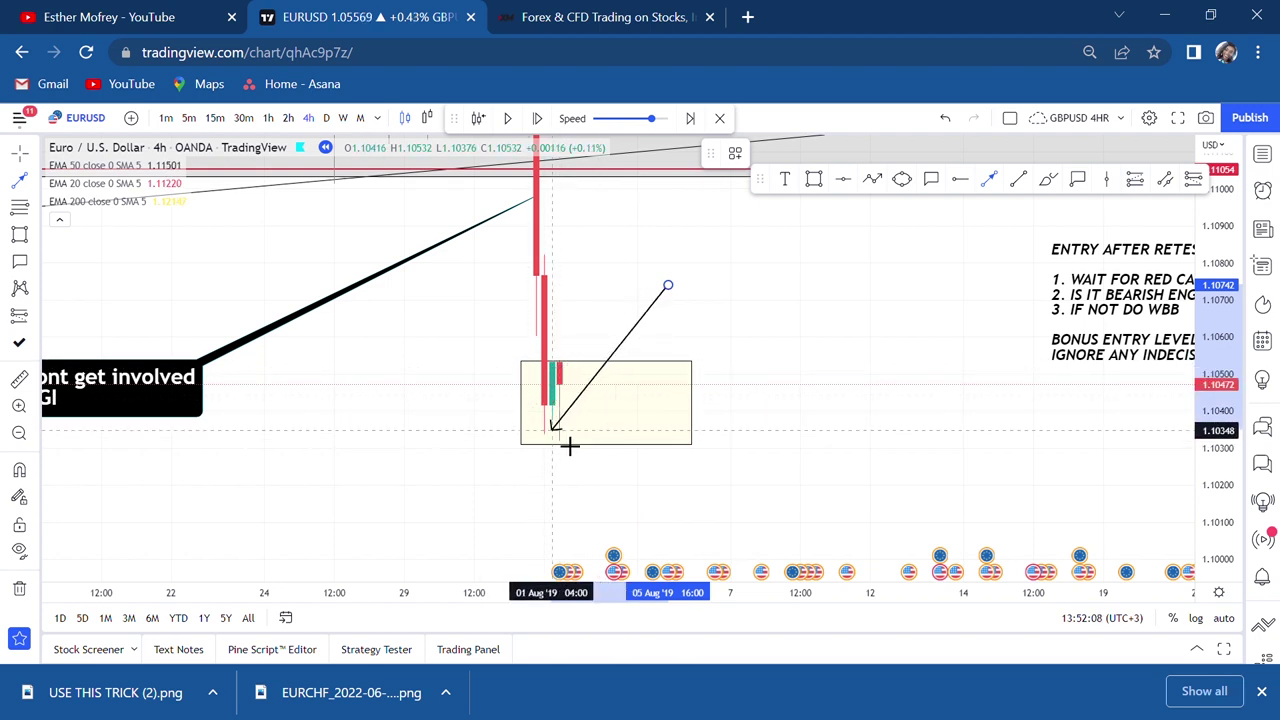
pyautogui.click(568, 350)
# Step: Delete the pale yellow rectangle around the last candles and move the arrow slightly away from the latest red candle
pyautogui.click(622, 362)
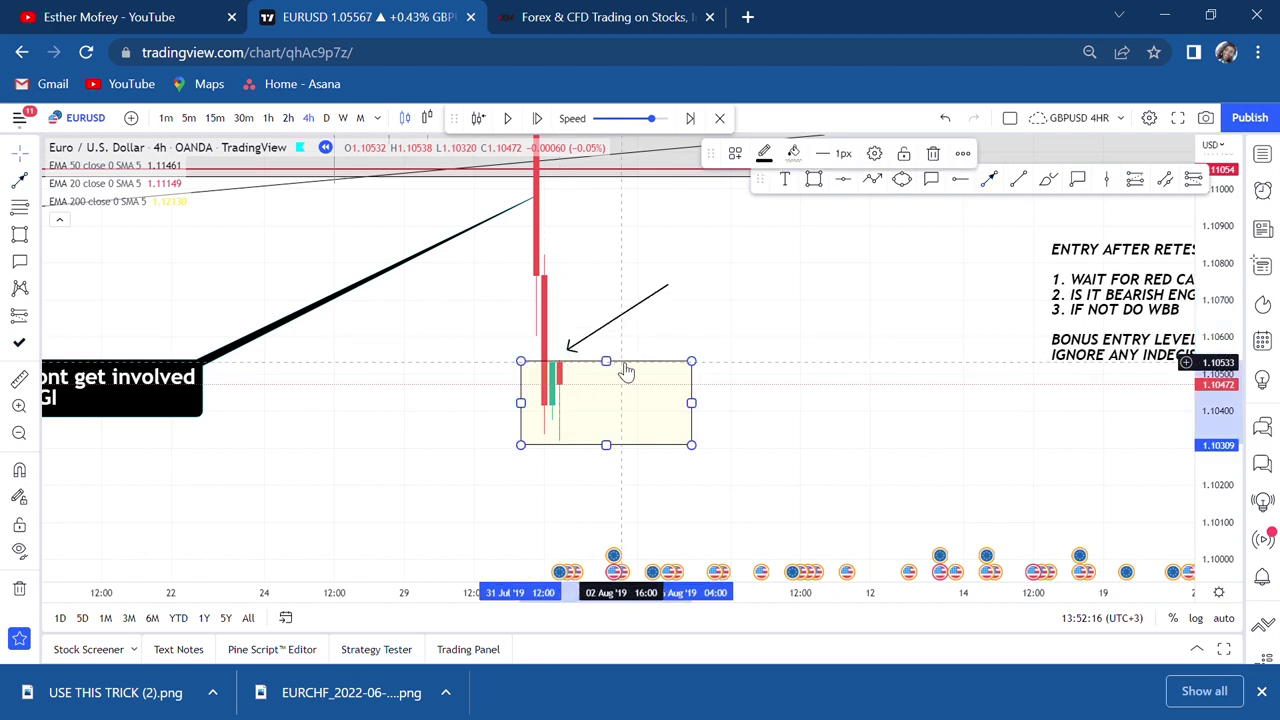
pyautogui.press('Delete')
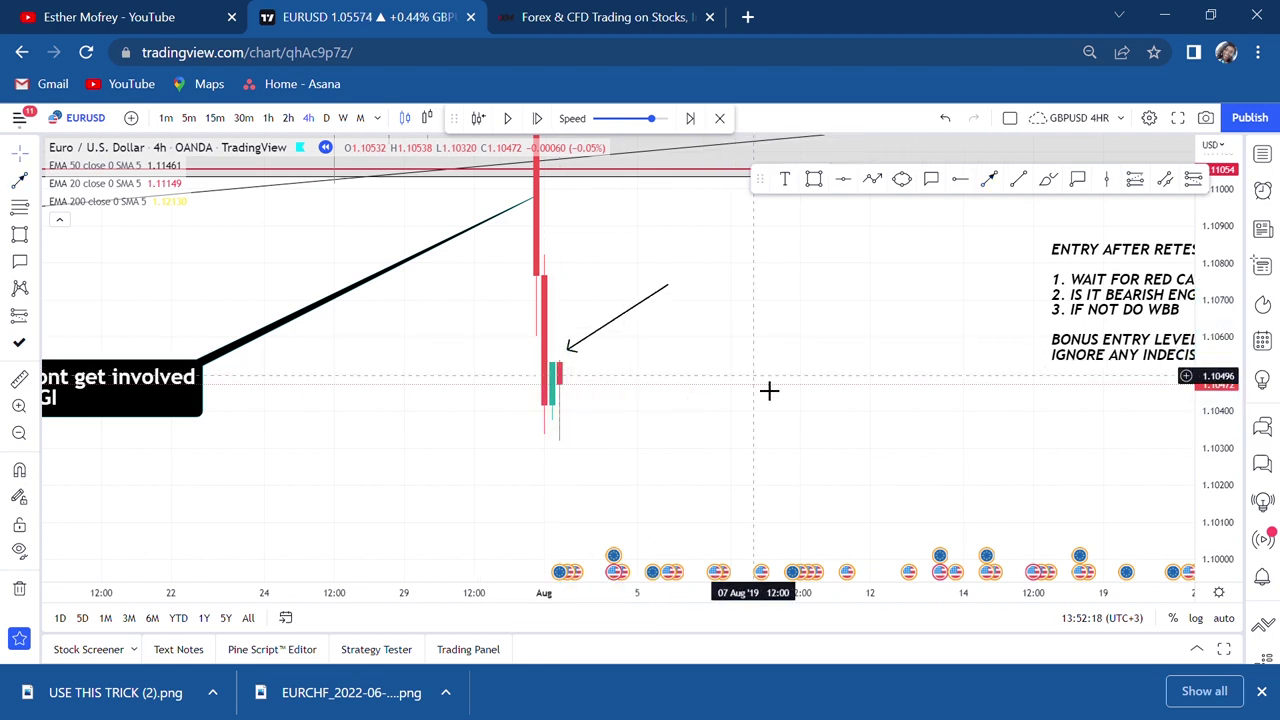
pyautogui.scroll(2, 671, 402)
pyautogui.click(490, 360)
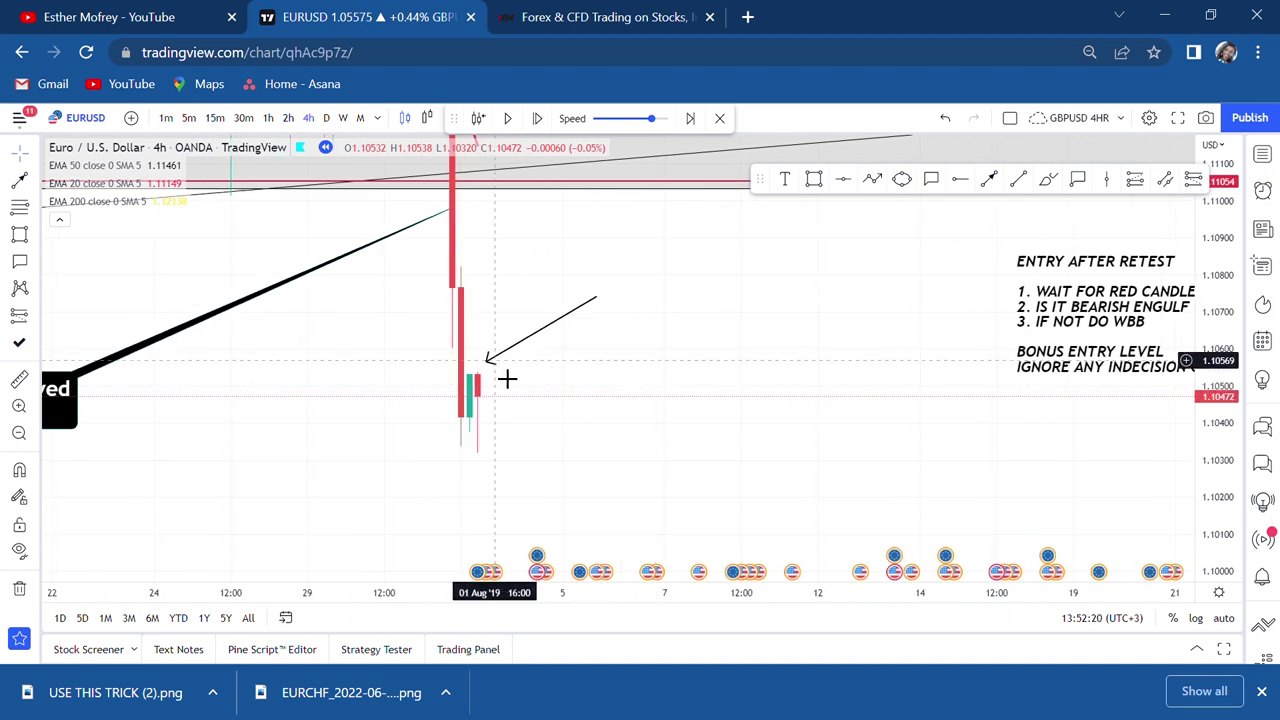
pyautogui.moveTo(490, 360); pyautogui.dragTo(737, 267)
pyautogui.click(814, 179)
pyautogui.moveTo(696, 276); pyautogui.dragTo(697, 311)
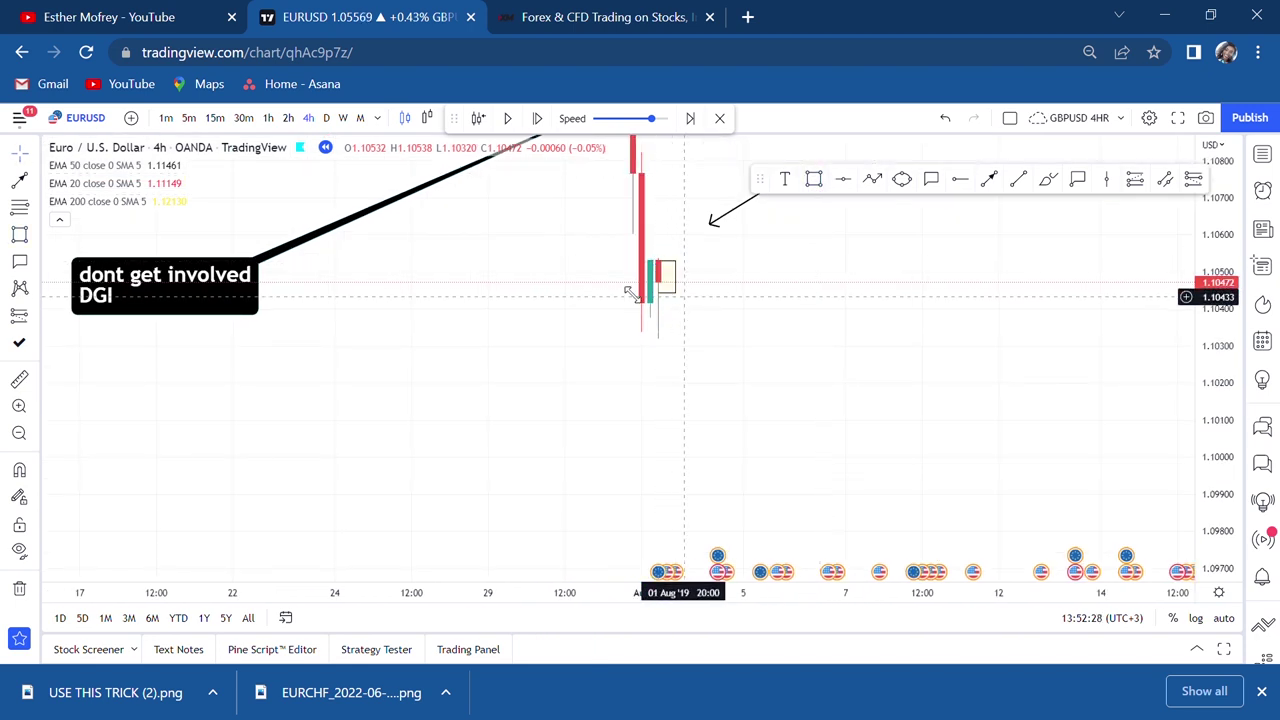
pyautogui.click(674, 309)
pyautogui.press('Delete')
# Step: Draw a rectangle around the last two candles from 1.10532 at 1 August 2019 to 1.10318 at 5 August 2019
pyautogui.moveTo(771, 318); pyautogui.dragTo(762, 359)
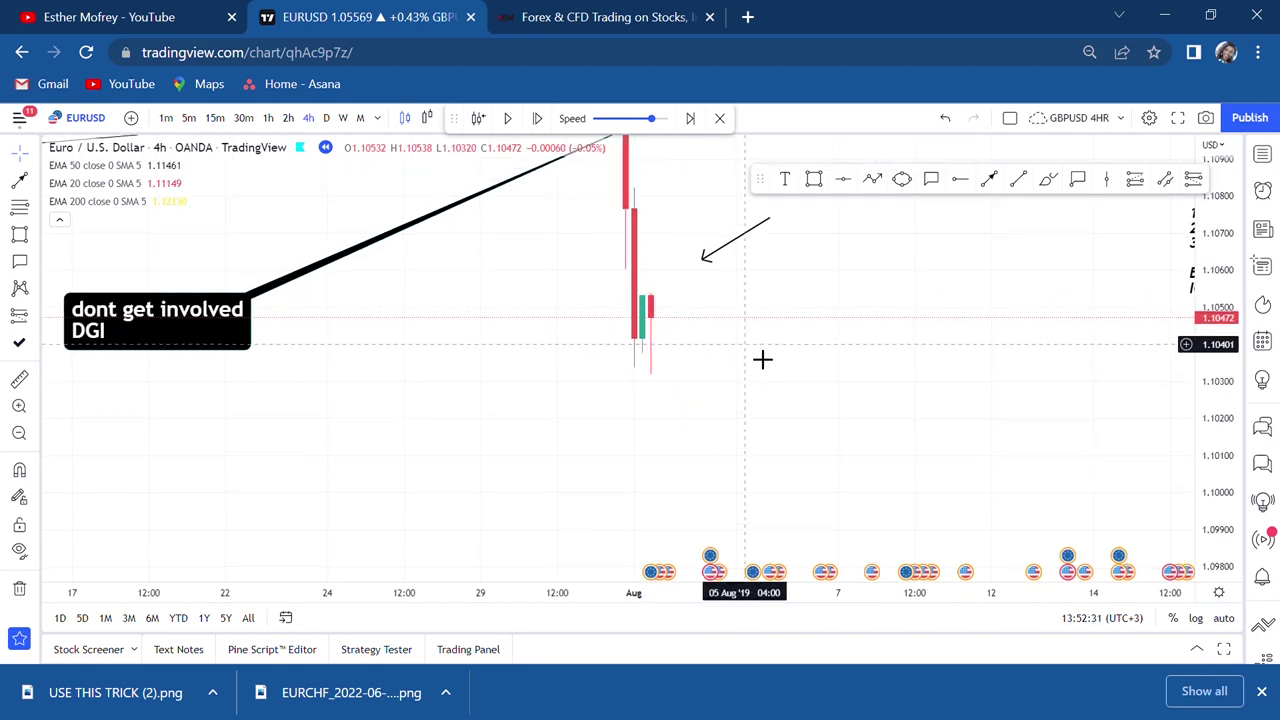
pyautogui.moveTo(762, 359); pyautogui.dragTo(720, 528)
pyautogui.moveTo(1224, 247); pyautogui.dragTo(1218, 335)
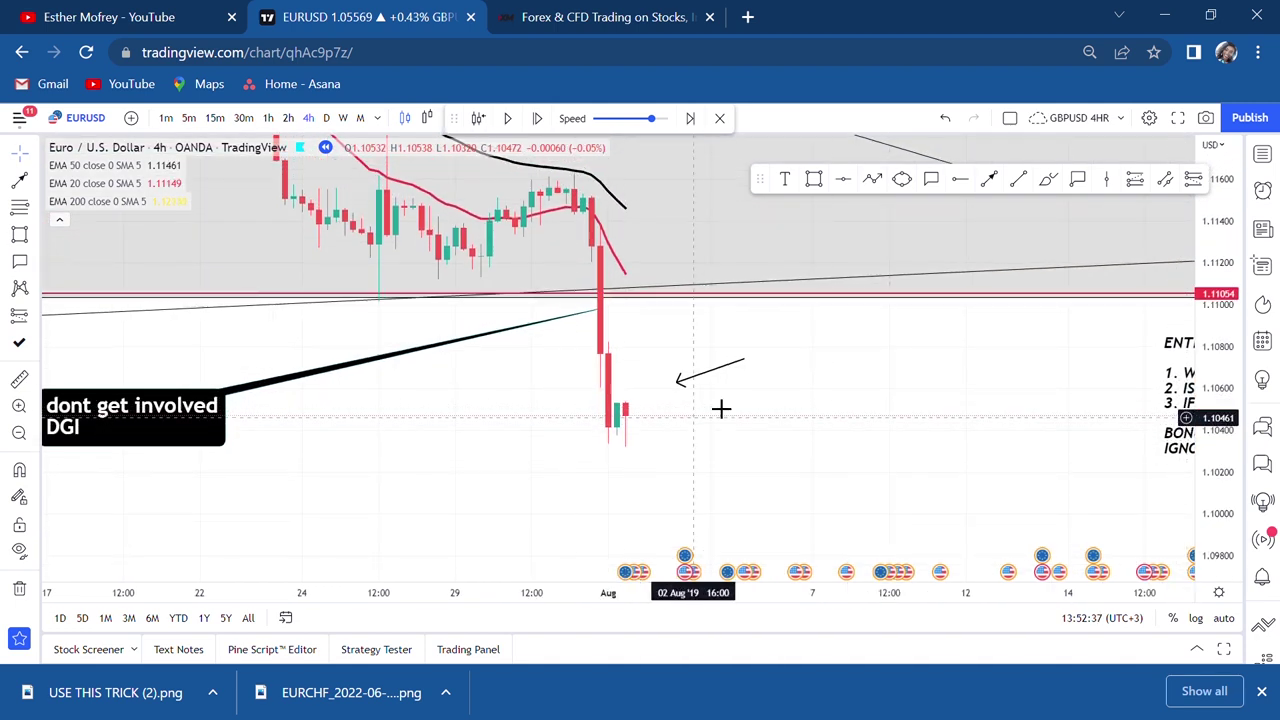
pyautogui.scroll(1, 706, 424)
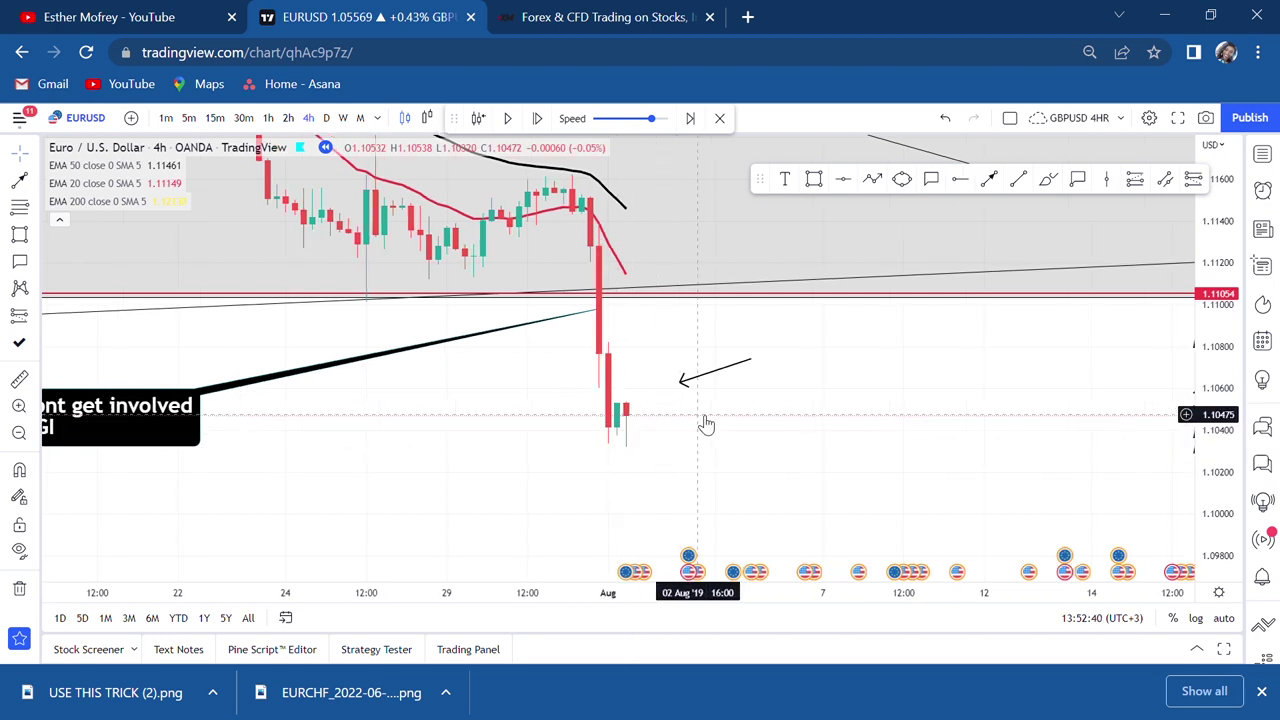
pyautogui.moveTo(1198, 304); pyautogui.dragTo(1197, 318)
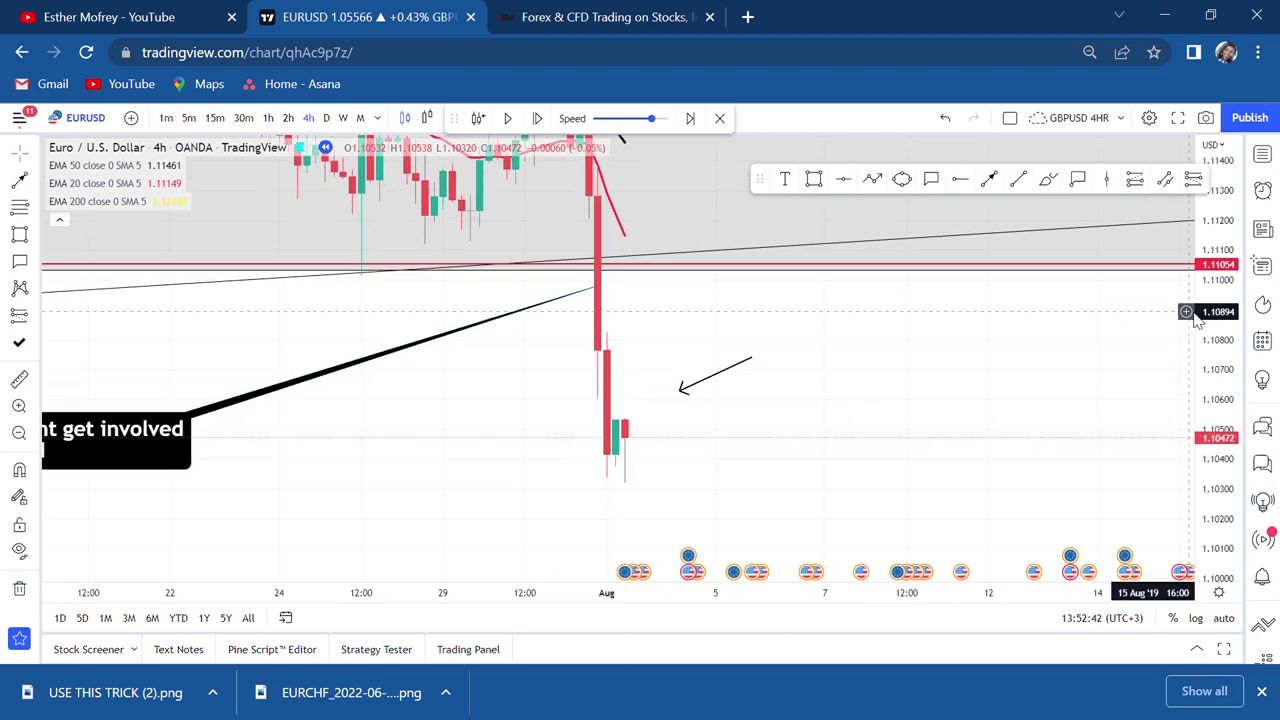
pyautogui.moveTo(857, 486); pyautogui.dragTo(614, 454)
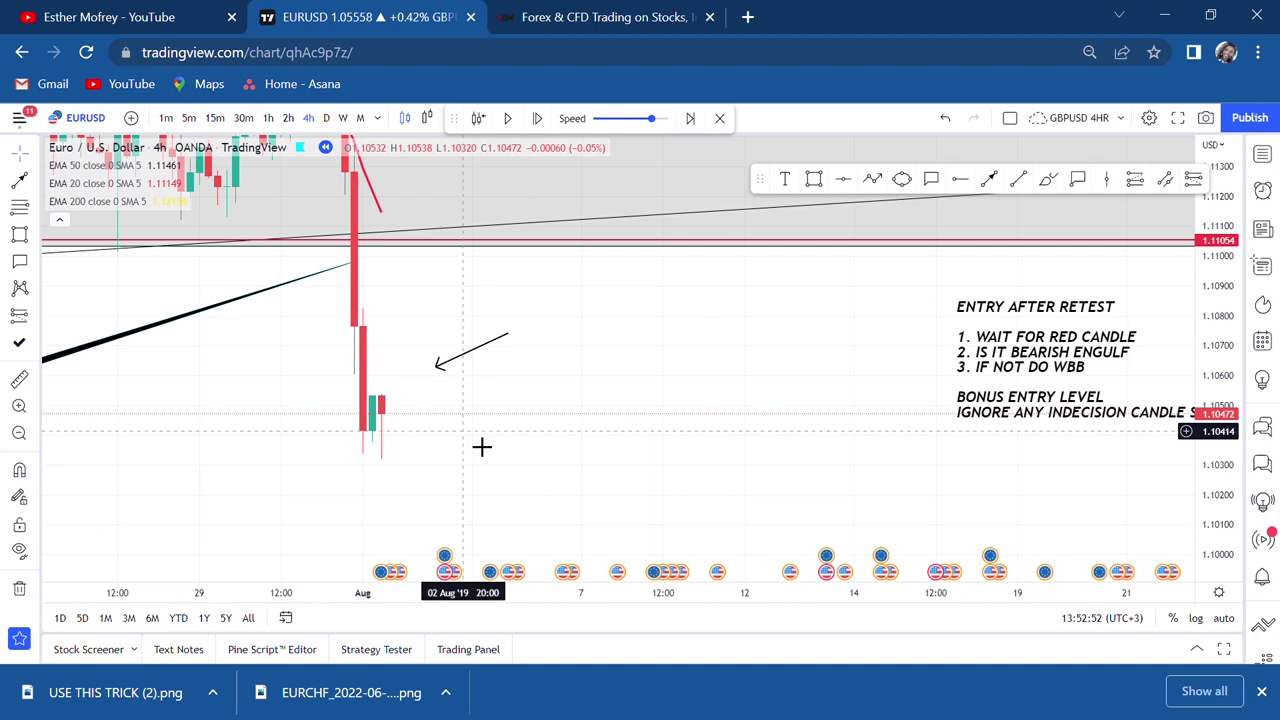
pyautogui.click(815, 178)
pyautogui.click(363, 396)
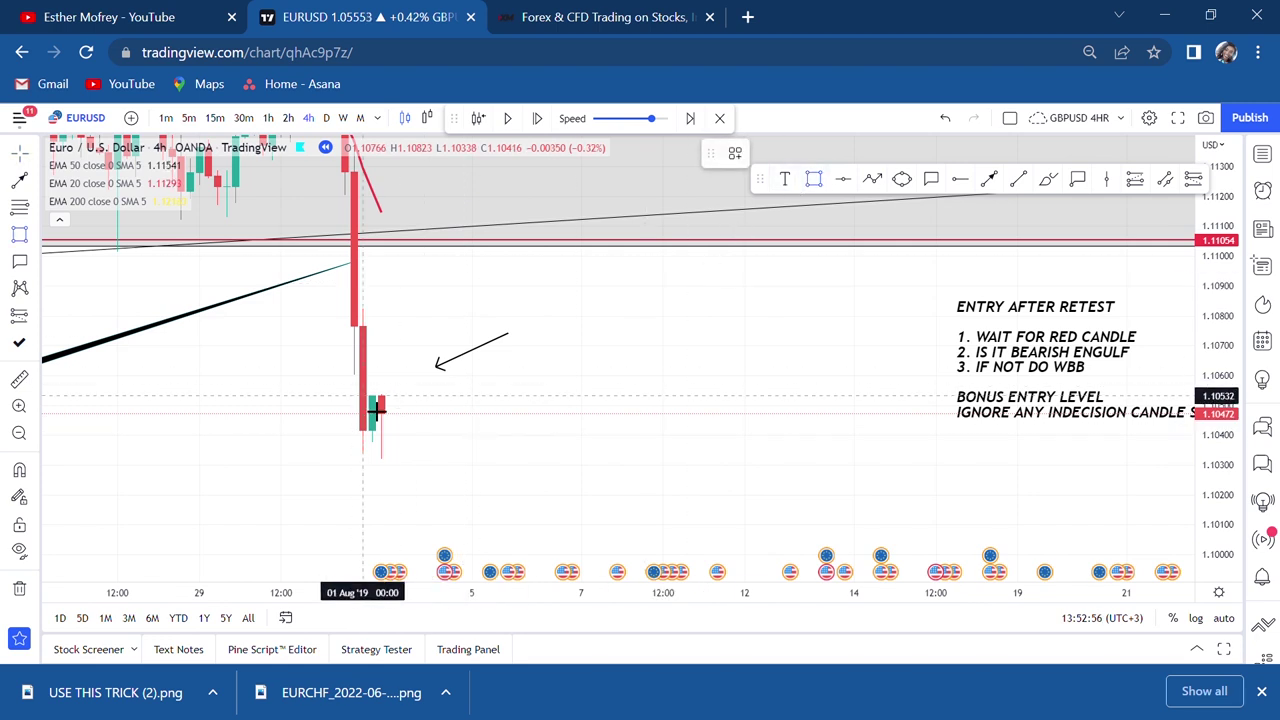
pyautogui.click(481, 443)
pyautogui.click(510, 464)
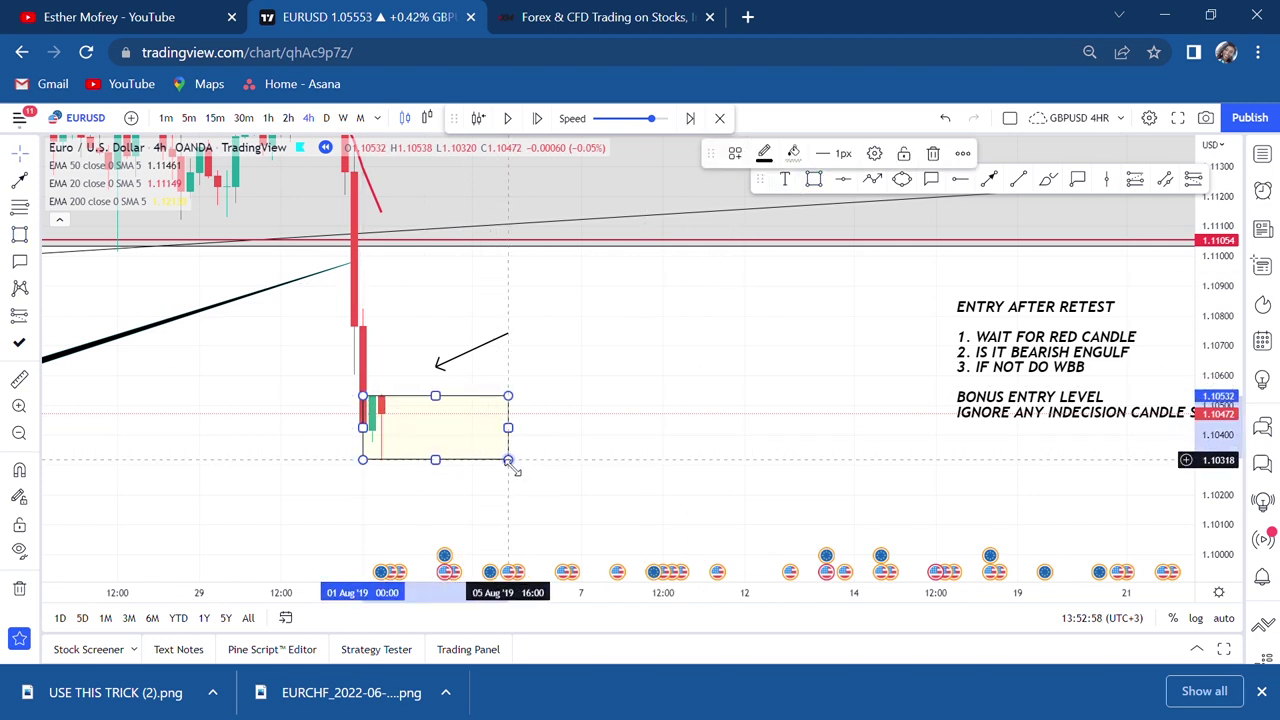
# Step: Change the new rectangle's fill colour from yellow to black
pyautogui.click(794, 153)
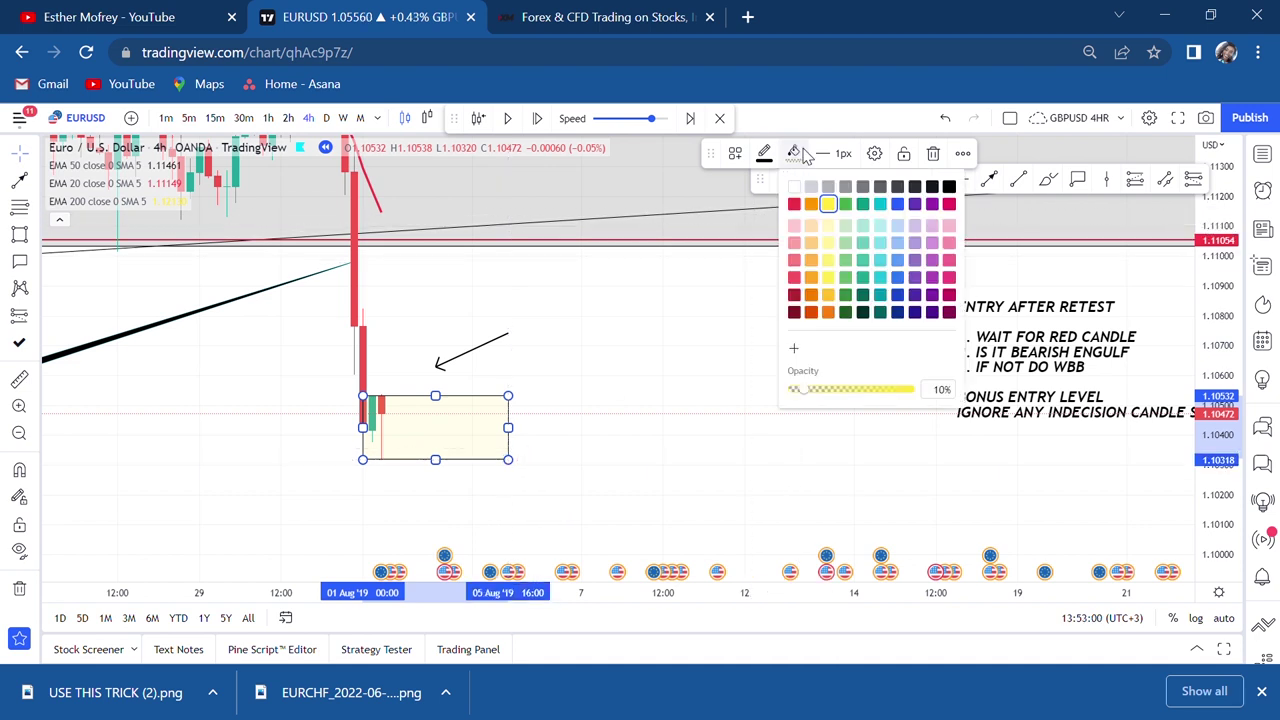
pyautogui.click(945, 190)
pyautogui.click(777, 371)
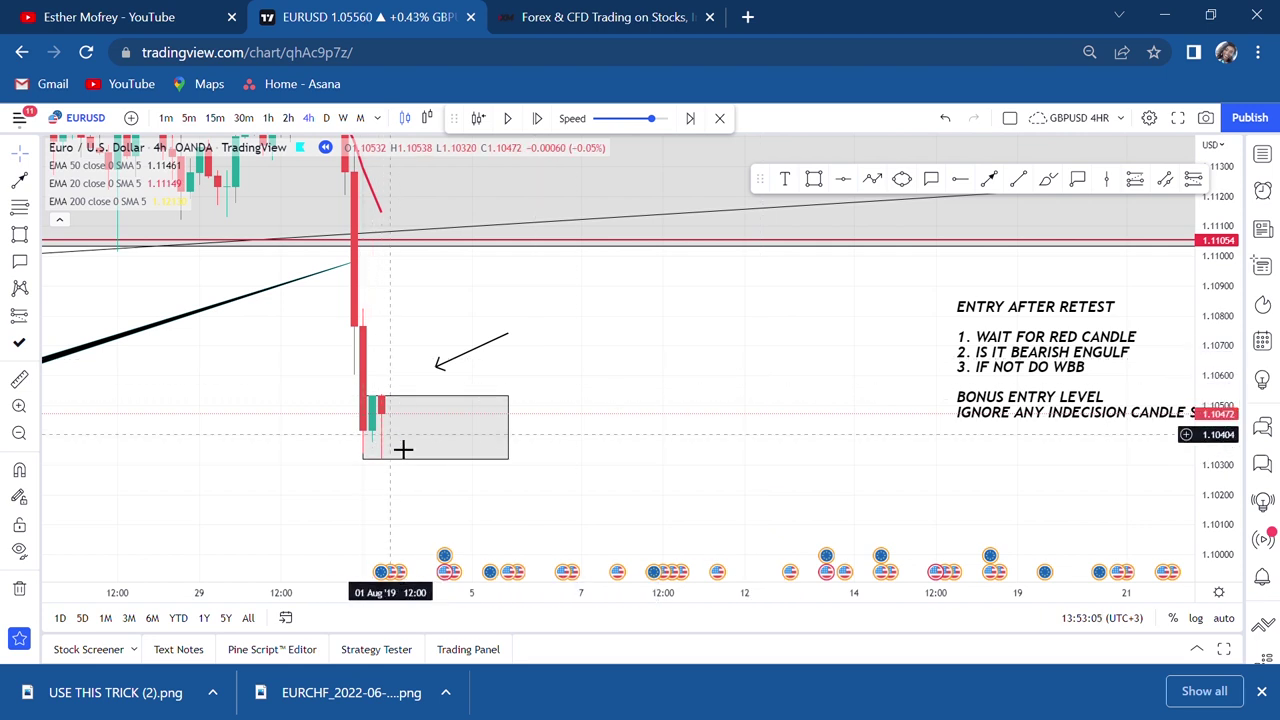
# Step: Insert the line "(IF ITS DOJI OR INDECISION)" below "3. IF NOT DO WBB" in the entry rules note
pyautogui.doubleClick(1064, 377)
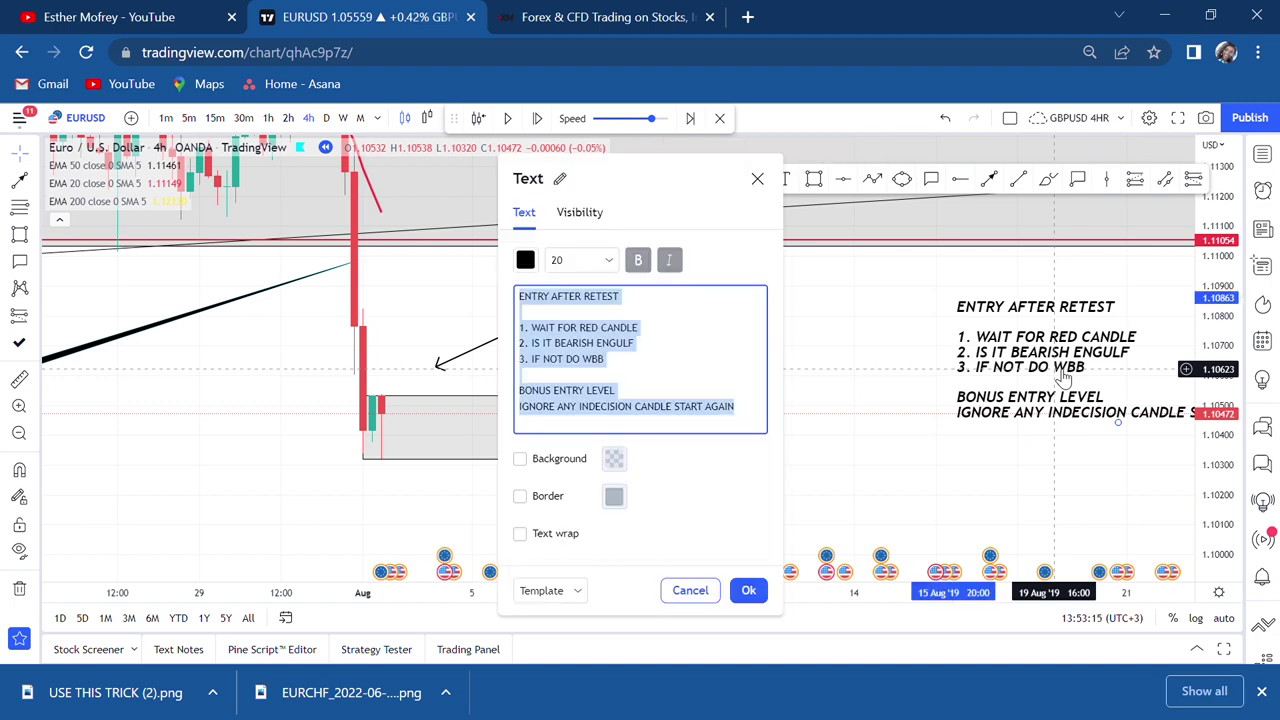
pyautogui.click(641, 377)
pyautogui.press('Return')
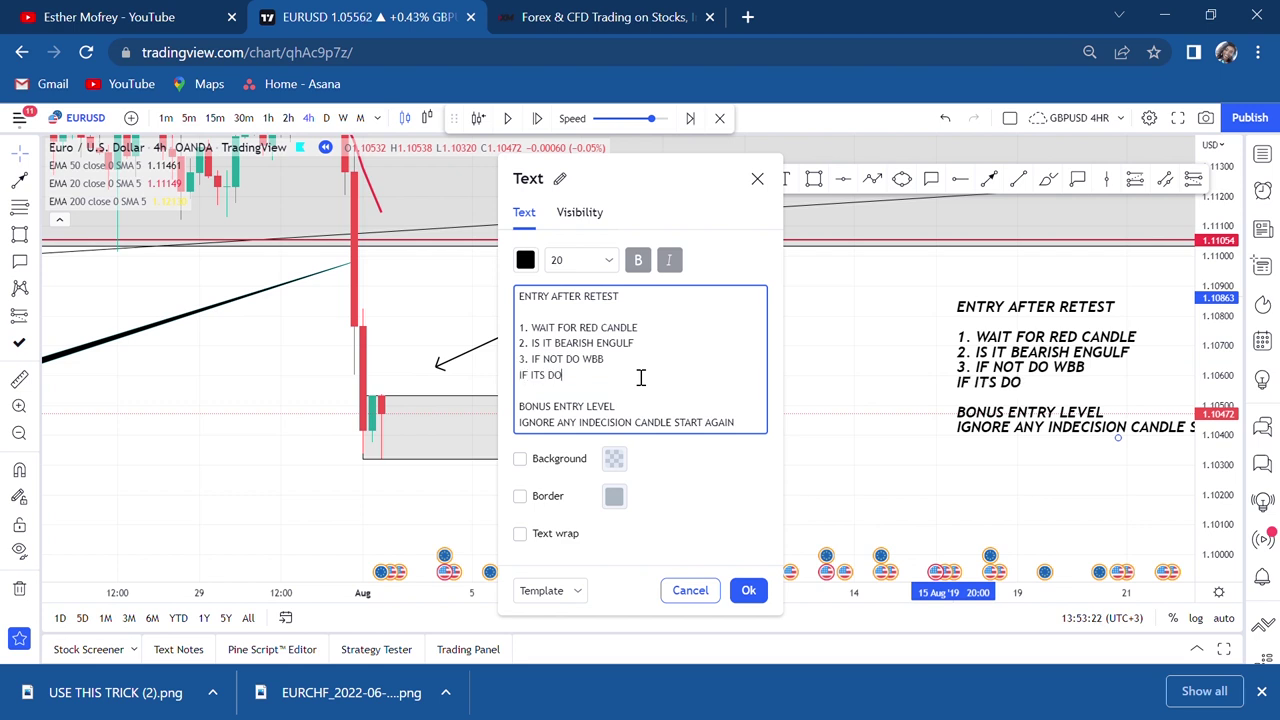
pyautogui.write('IF ITS DOJI OR INDECISION')
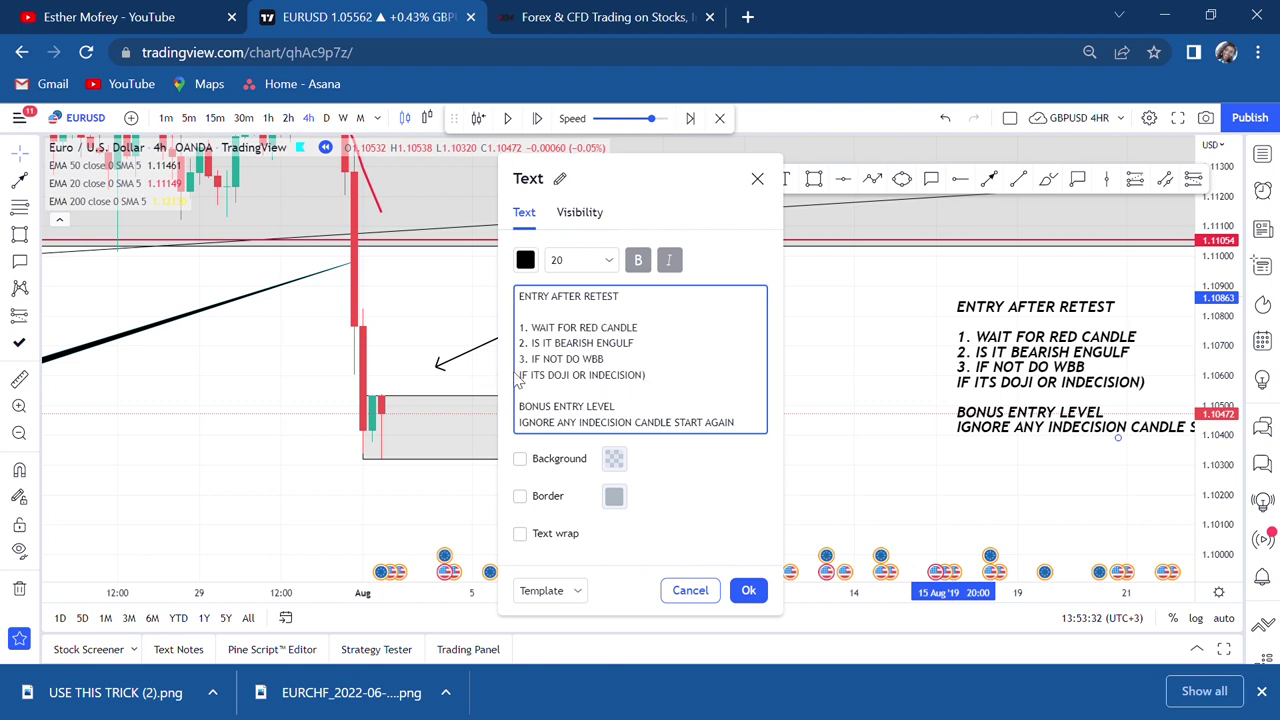
pyautogui.write('(')
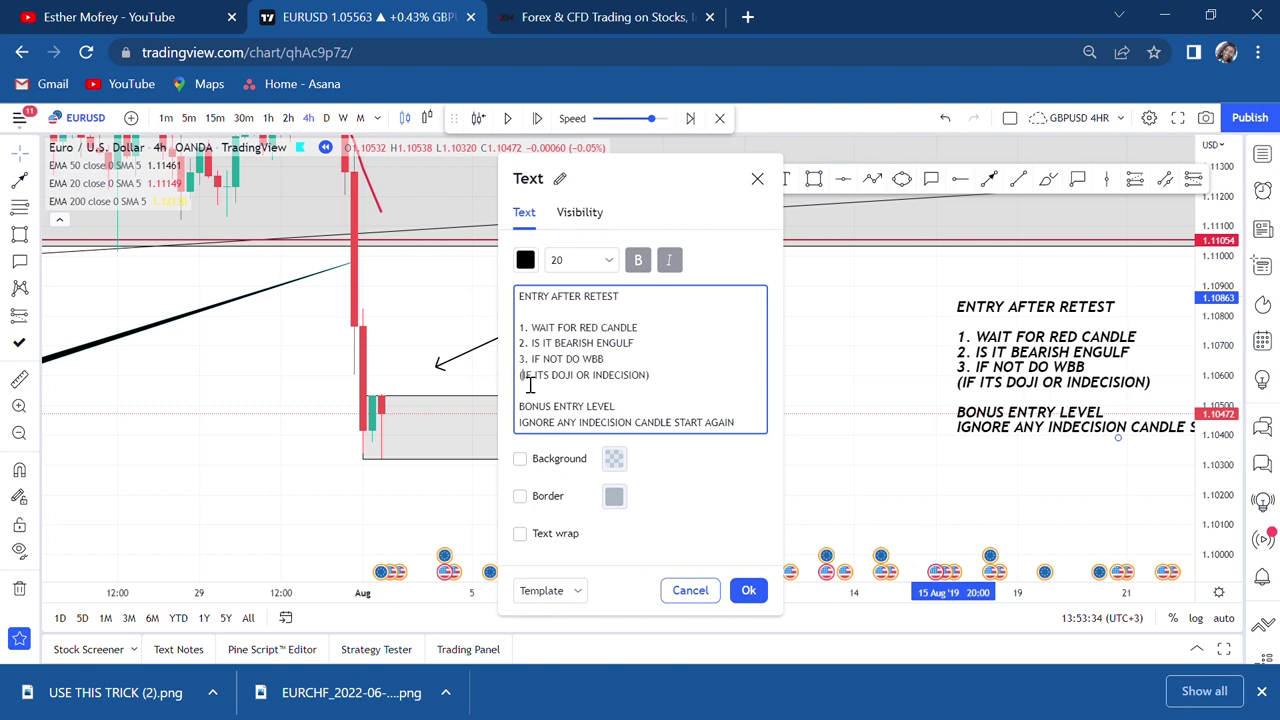
pyautogui.press('Escape')
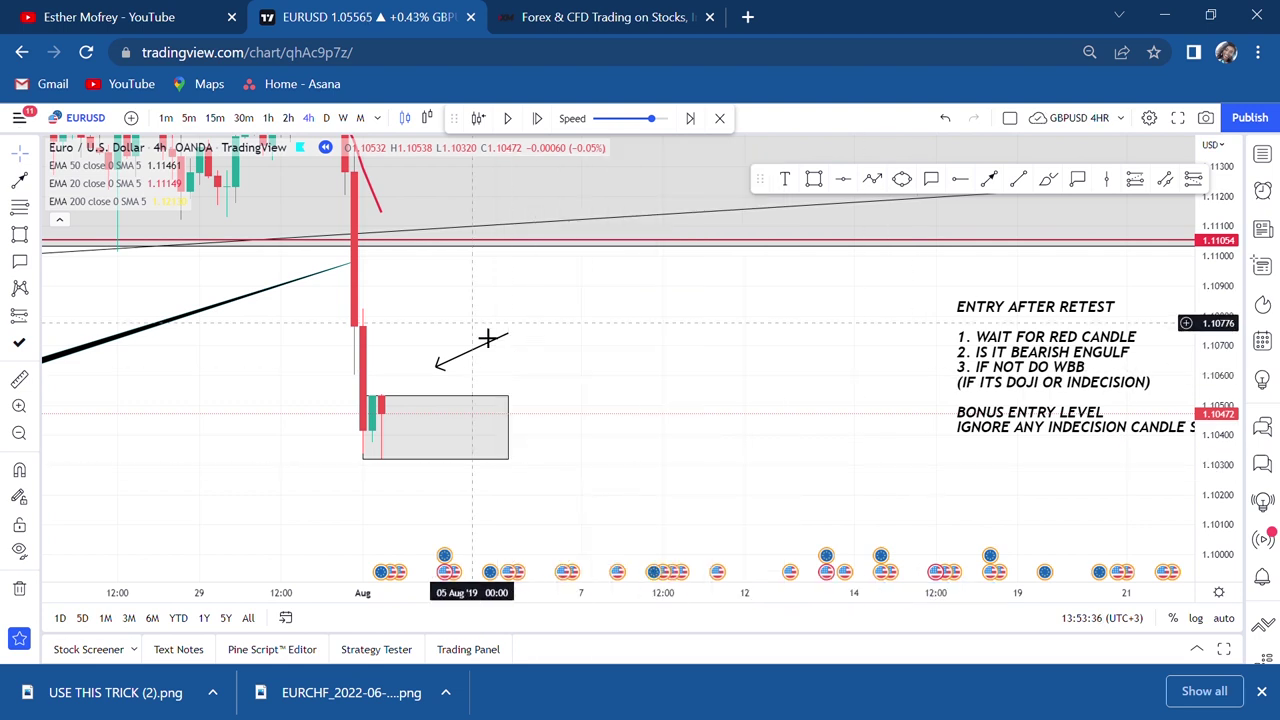
# Step: Advance the replay by one candle and delete the small grey rectangle around the last candles
pyautogui.click(540, 120)
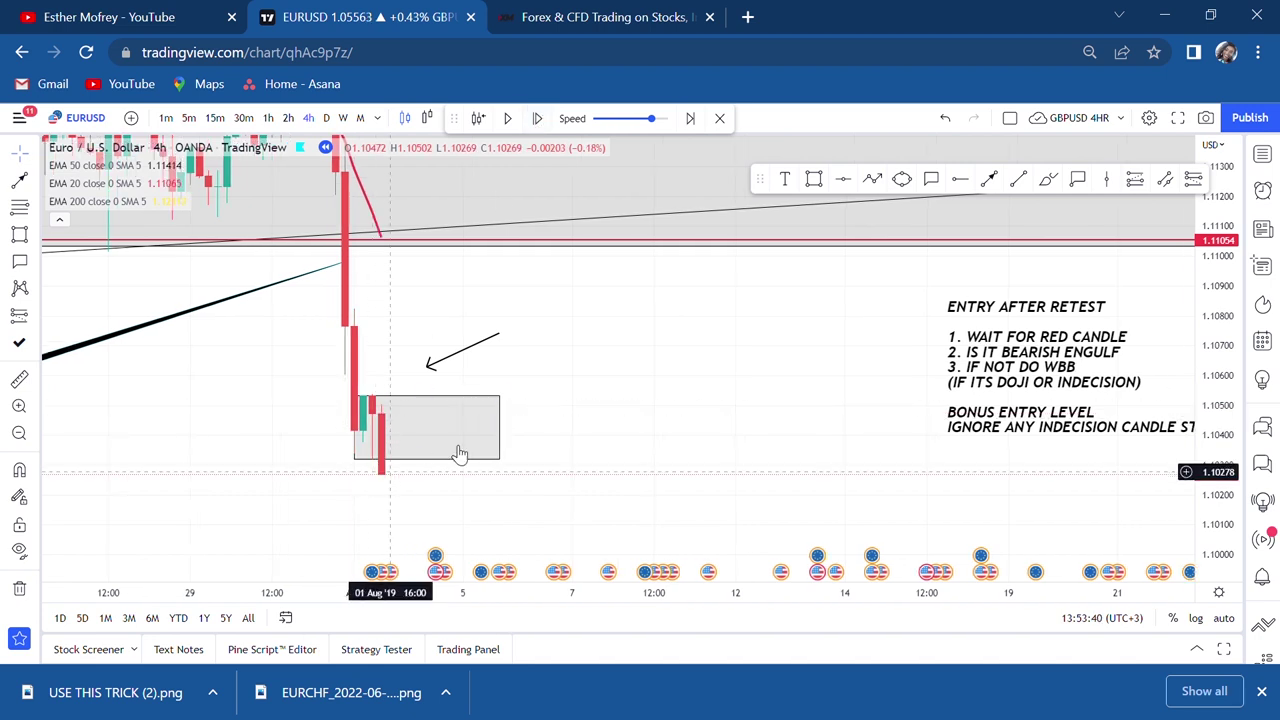
pyautogui.click(505, 432)
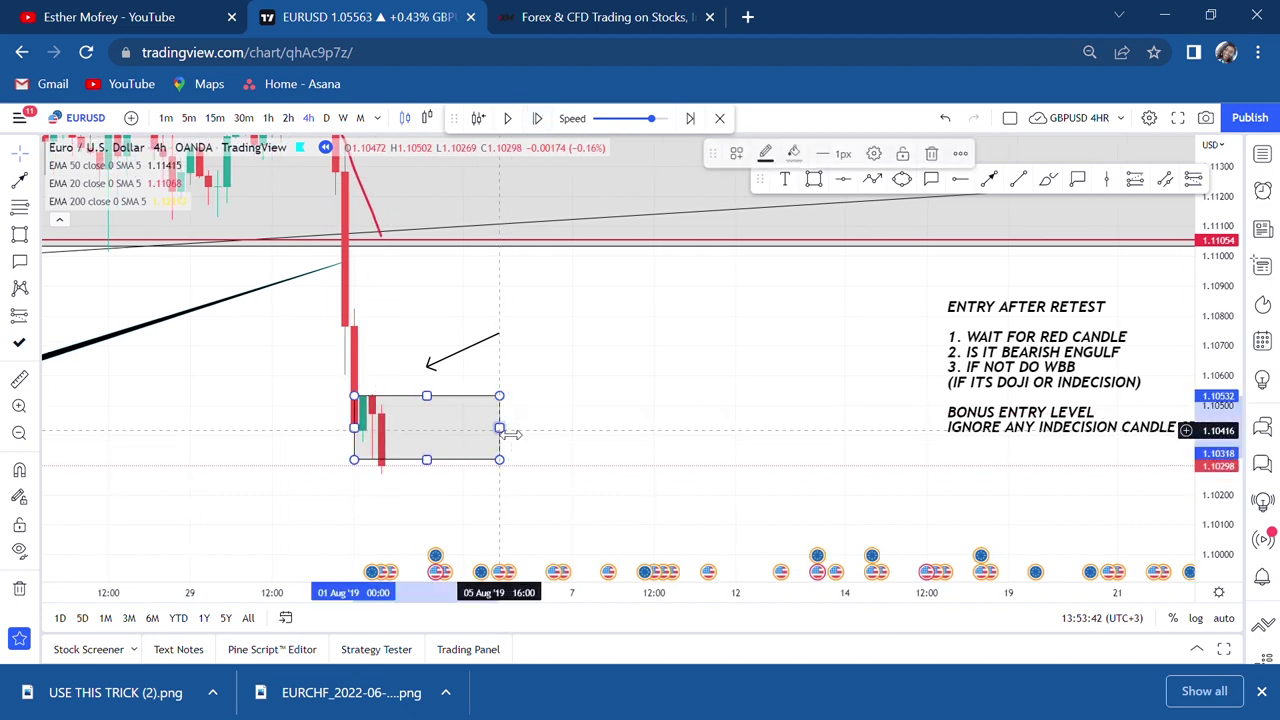
pyautogui.press('Delete')
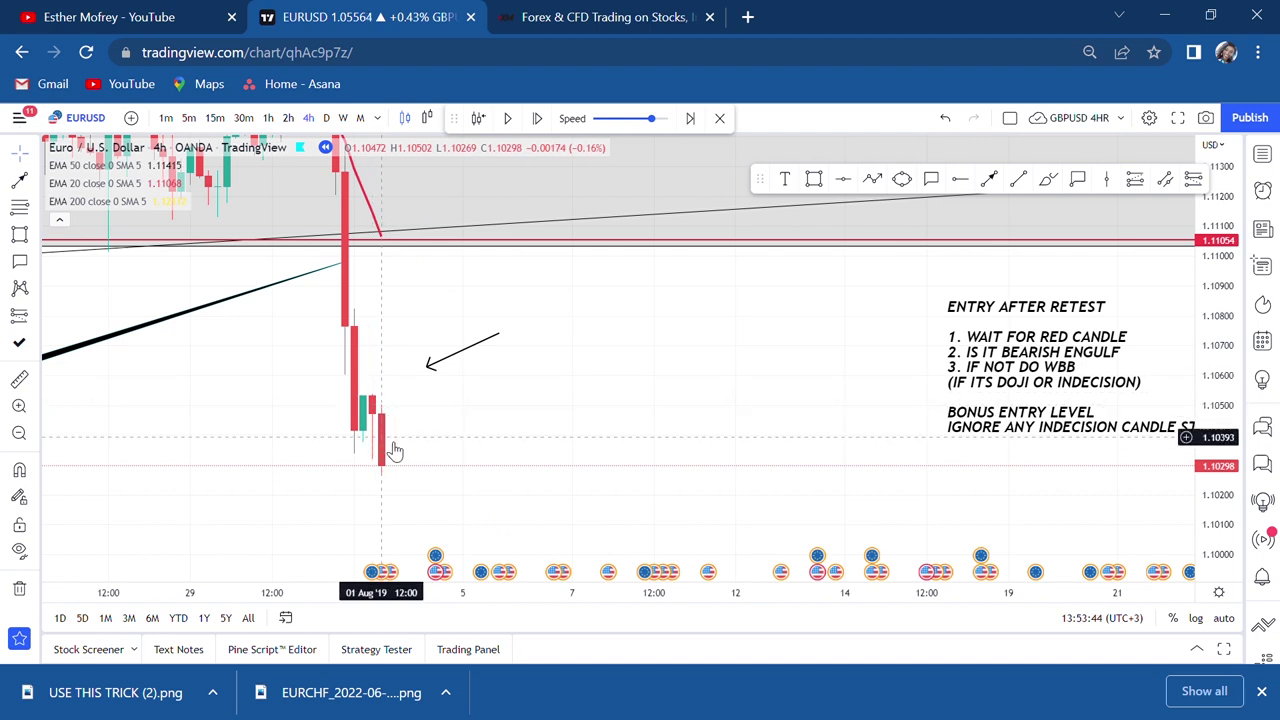
# Step: Re-aim the arrow at the candles after the breakout, swing its tip back away and delete the arrow
pyautogui.click(427, 367)
pyautogui.moveTo(427, 367); pyautogui.dragTo(375, 396)
pyautogui.moveTo(374, 400); pyautogui.dragTo(428, 333)
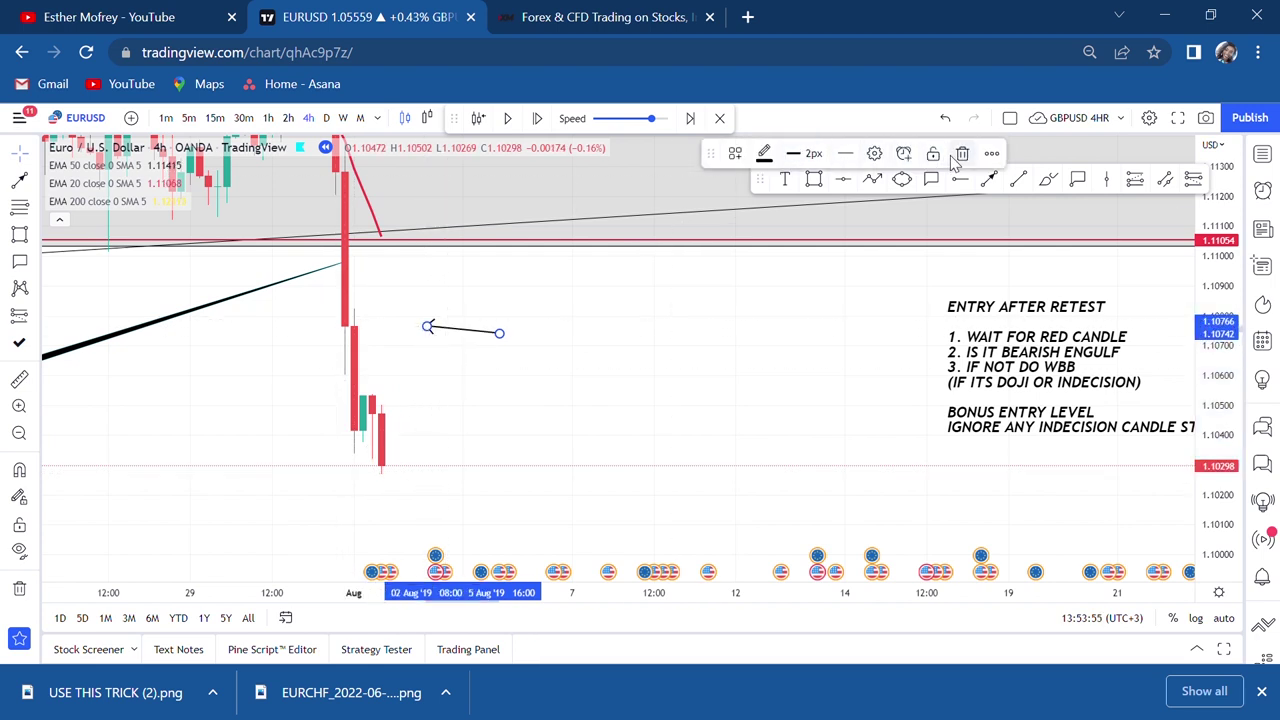
pyautogui.click(960, 154)
# Step: Draw a rectangle around the latest candles from 31 July to 7 August 2019 and adjust its edges to 1.10497 and 1.10270
pyautogui.click(812, 181)
pyautogui.click(340, 412)
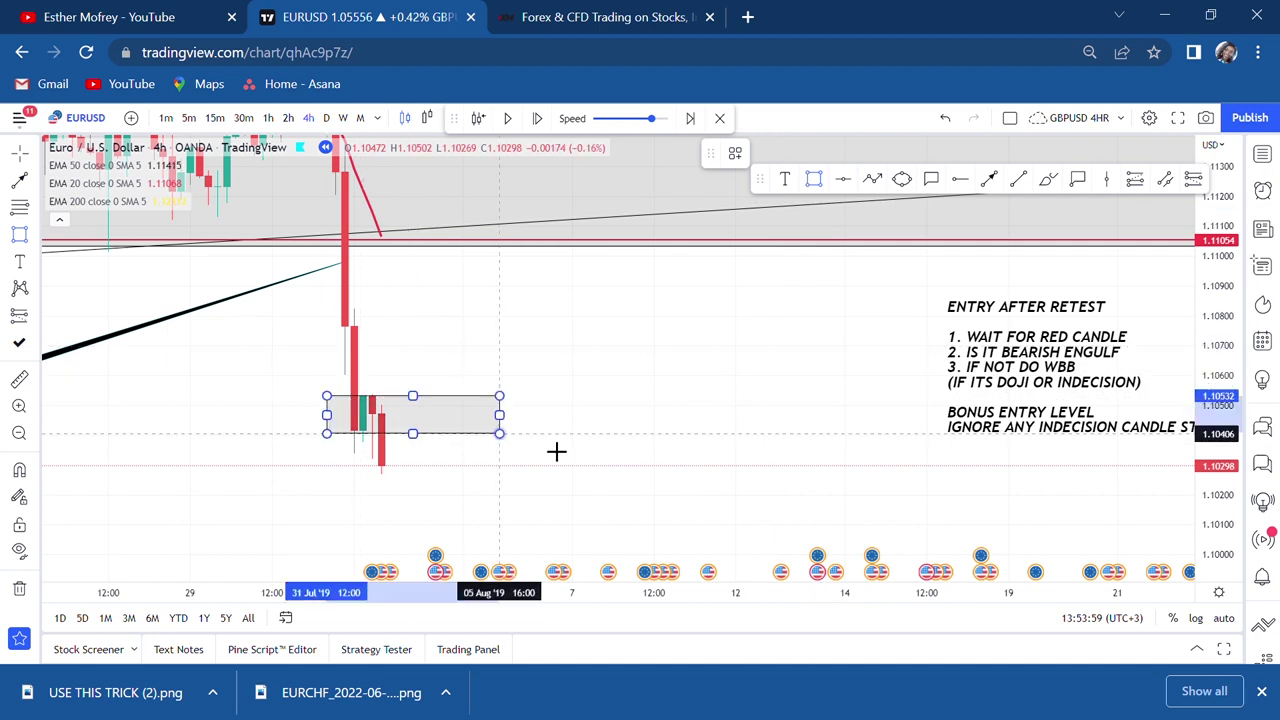
pyautogui.click(619, 475)
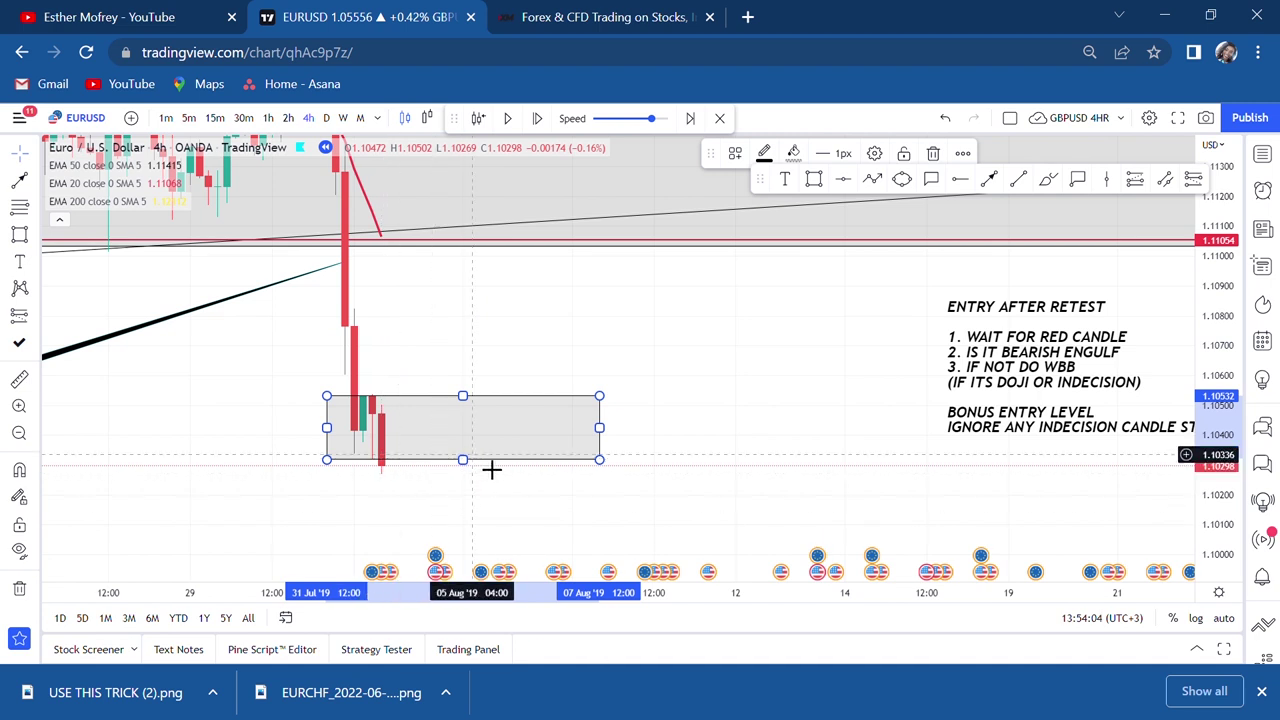
pyautogui.moveTo(463, 462); pyautogui.dragTo(466, 474)
pyautogui.moveTo(463, 397); pyautogui.dragTo(463, 405)
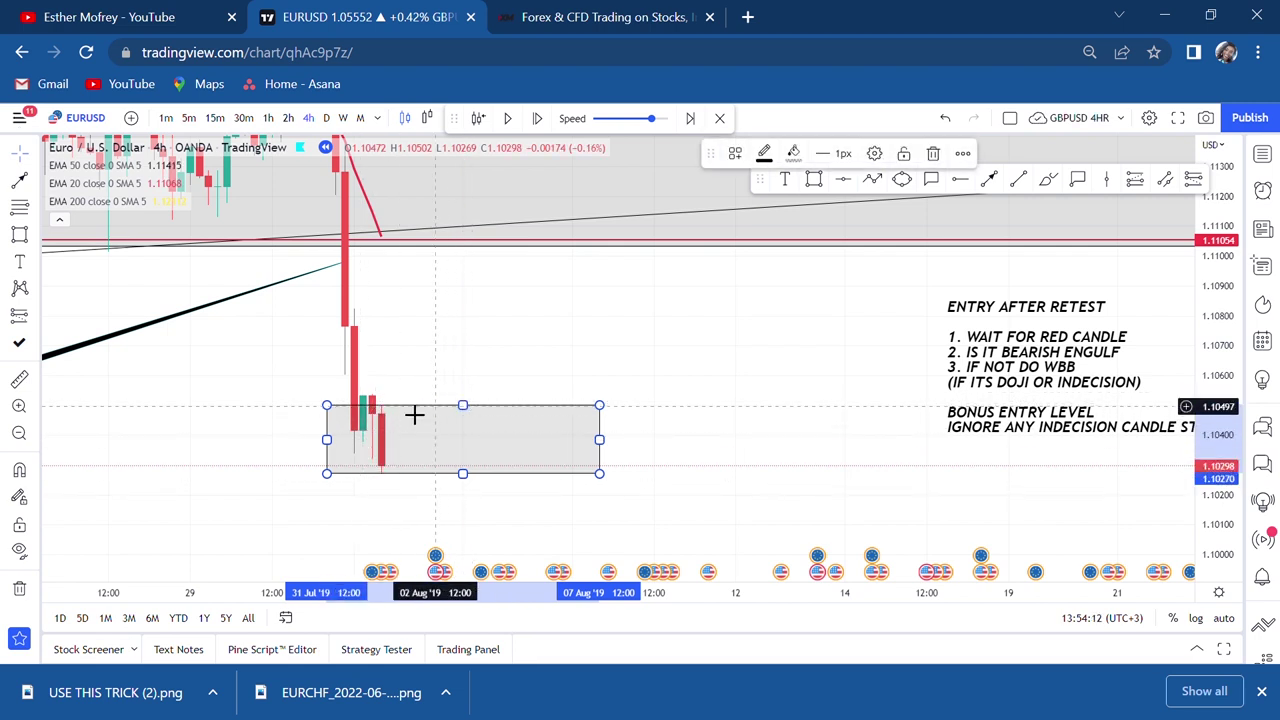
# Step: Advance the replay by one full 4-hour candle after the rectangle around the latest lows
pyautogui.moveTo(496, 344); pyautogui.dragTo(538, 273)
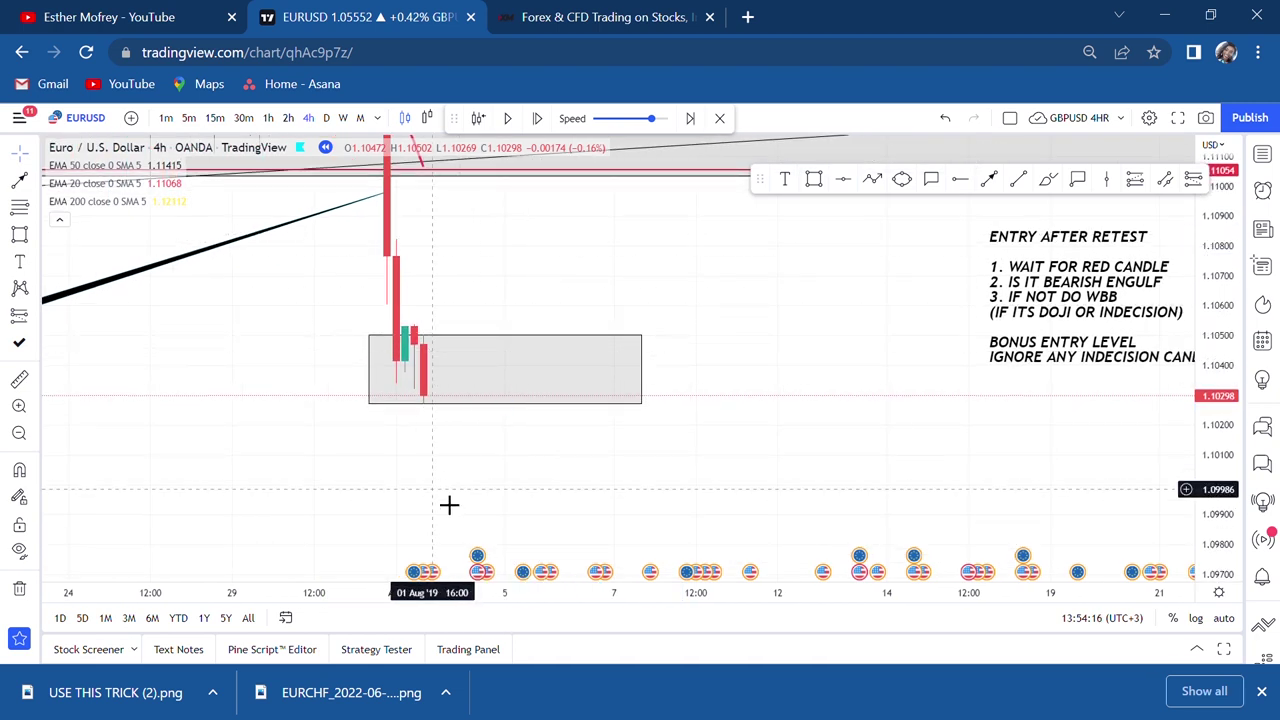
pyautogui.moveTo(606, 263); pyautogui.dragTo(601, 412)
pyautogui.moveTo(1230, 240); pyautogui.dragTo(1230, 280)
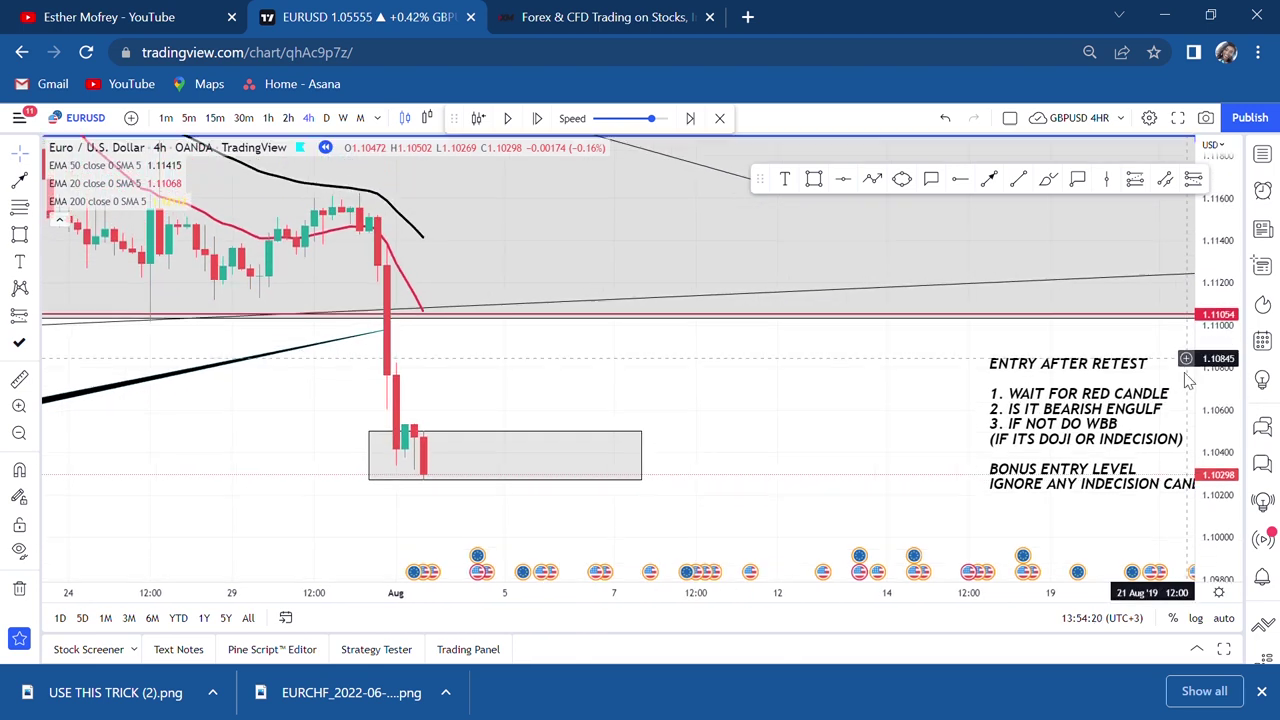
pyautogui.click(539, 119)
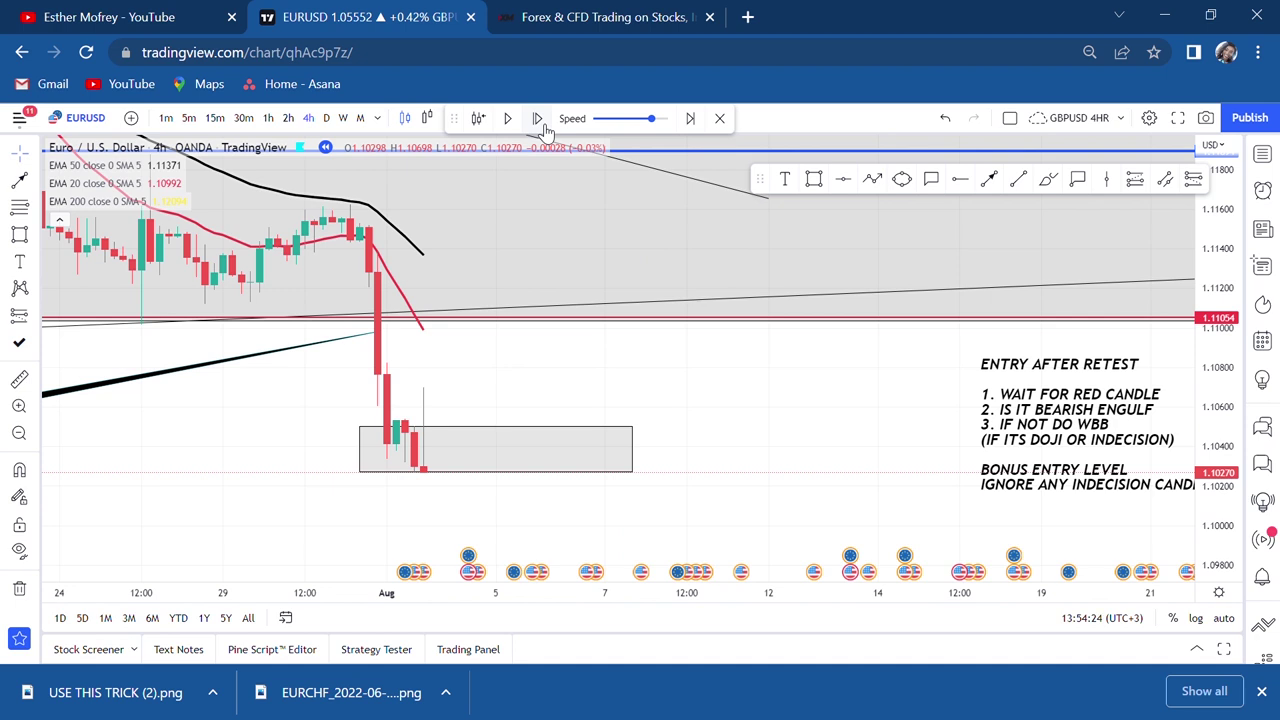
pyautogui.click(543, 124)
pyautogui.scroll(2, 457, 430)
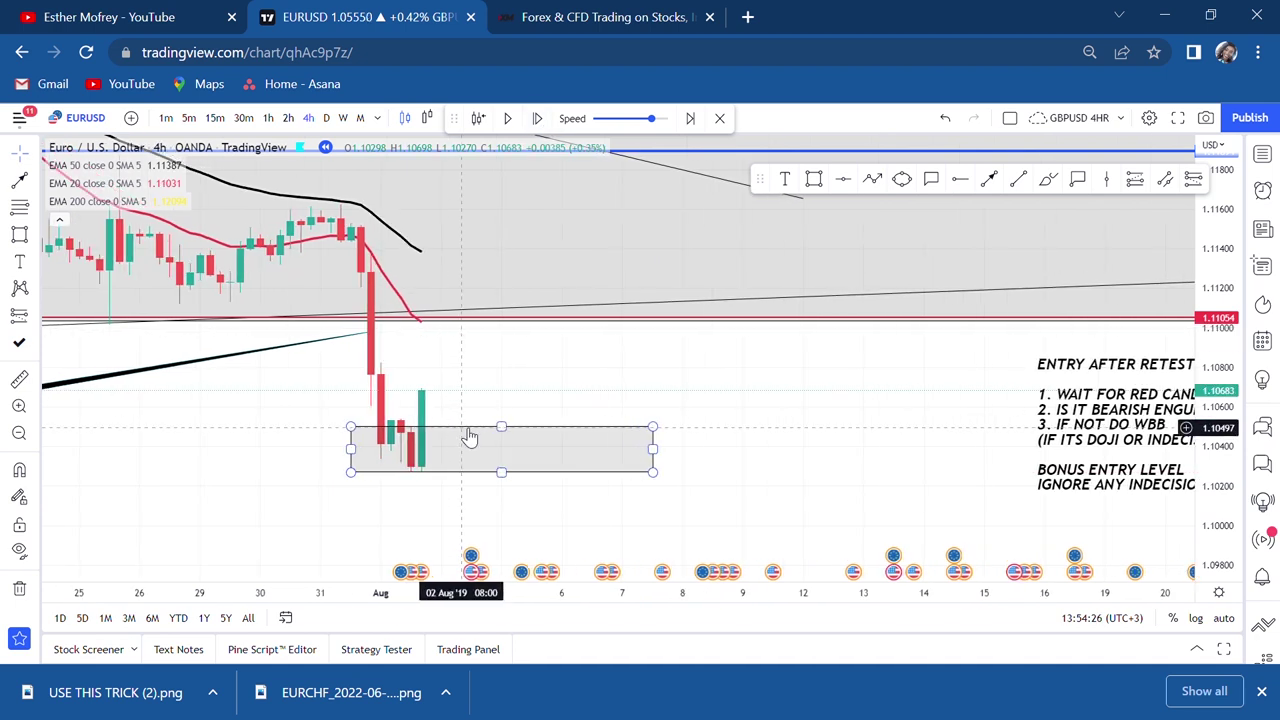
# Step: Advance the replay by three more 4-hour candles to follow the pullback towards the 1.11054 level
pyautogui.moveTo(512, 397); pyautogui.dragTo(790, 364)
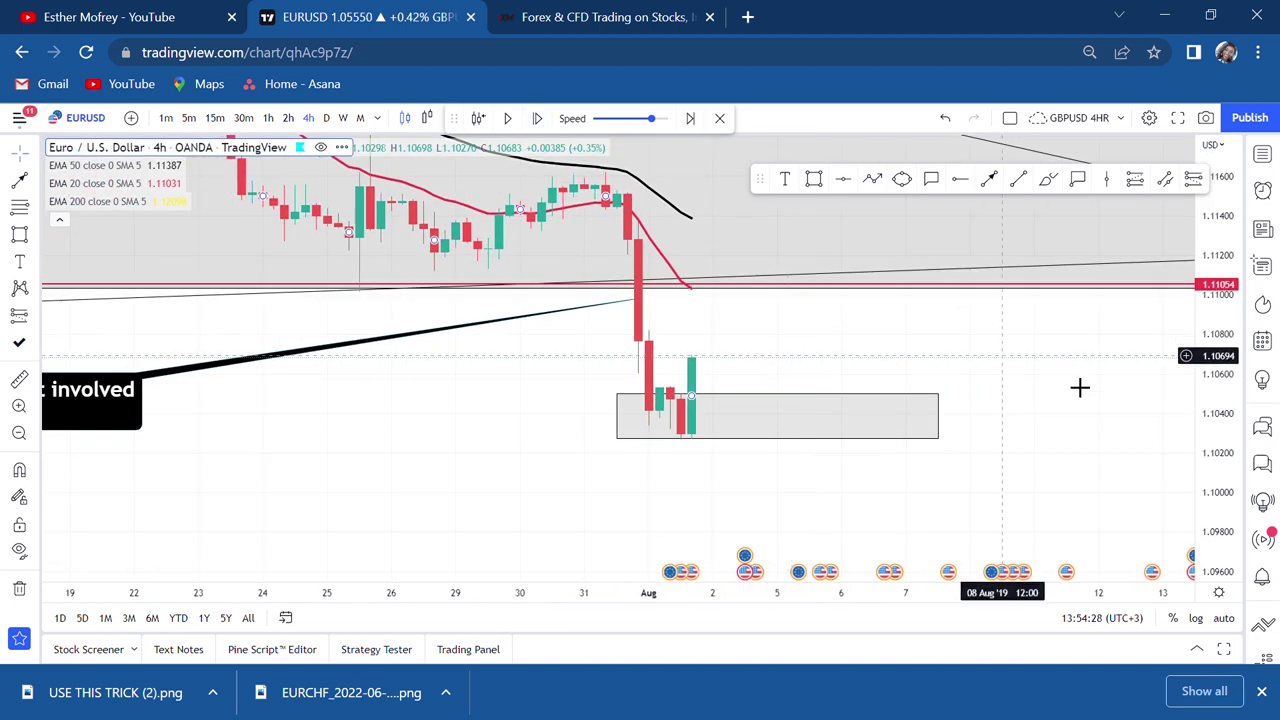
pyautogui.moveTo(1192, 334); pyautogui.dragTo(1193, 385)
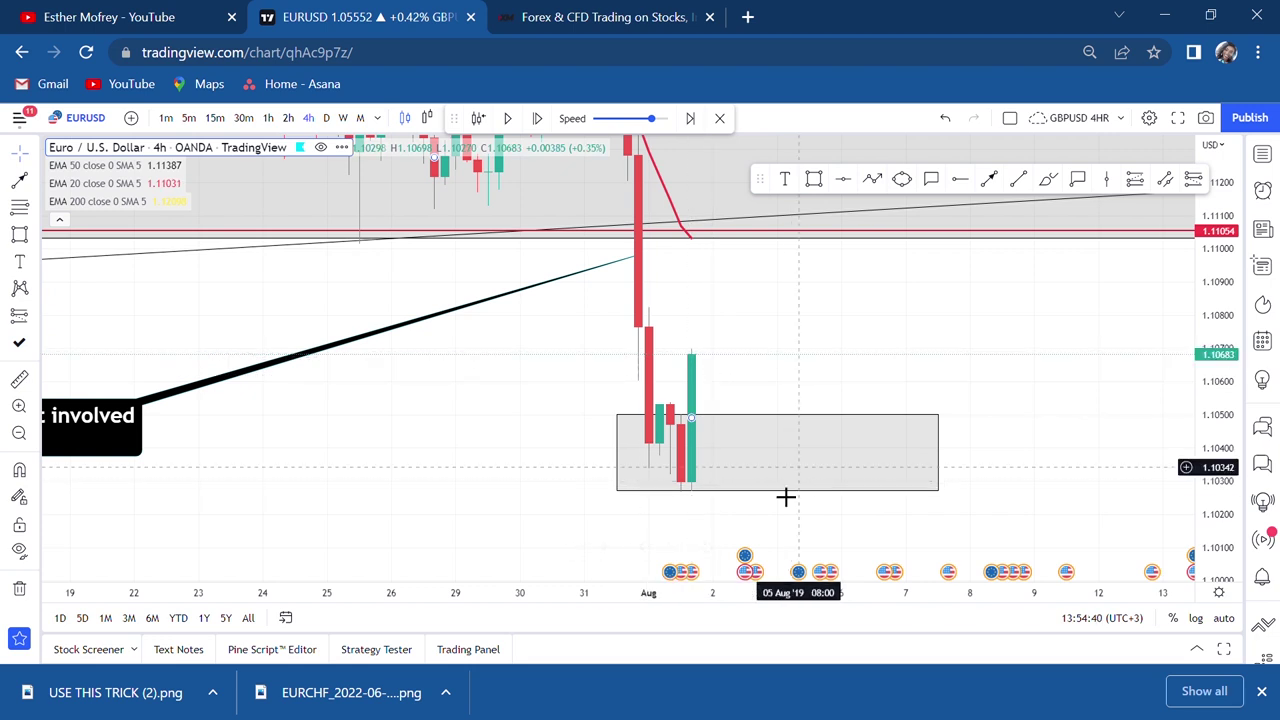
pyautogui.hscroll(5, 886, 357)
pyautogui.moveTo(1215, 262); pyautogui.dragTo(737, 449)
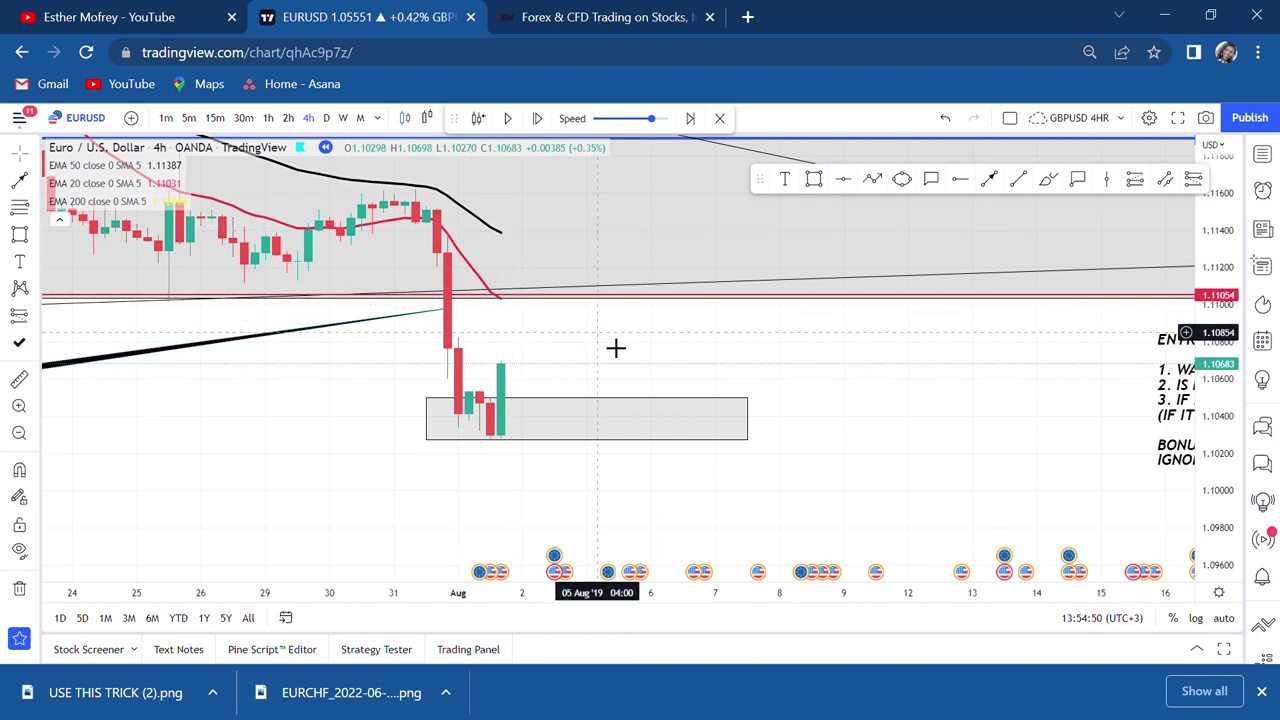
pyautogui.scroll(2, 615, 347)
pyautogui.moveTo(614, 349); pyautogui.dragTo(551, 429)
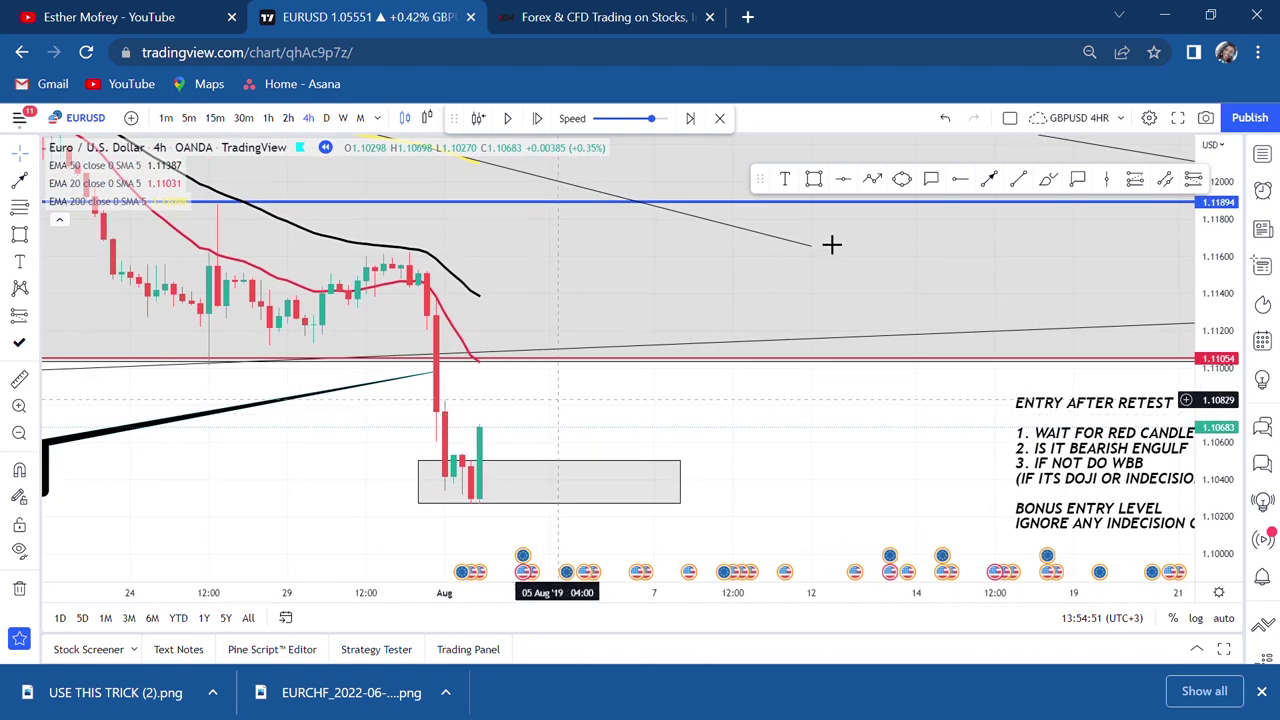
pyautogui.click(537, 120)
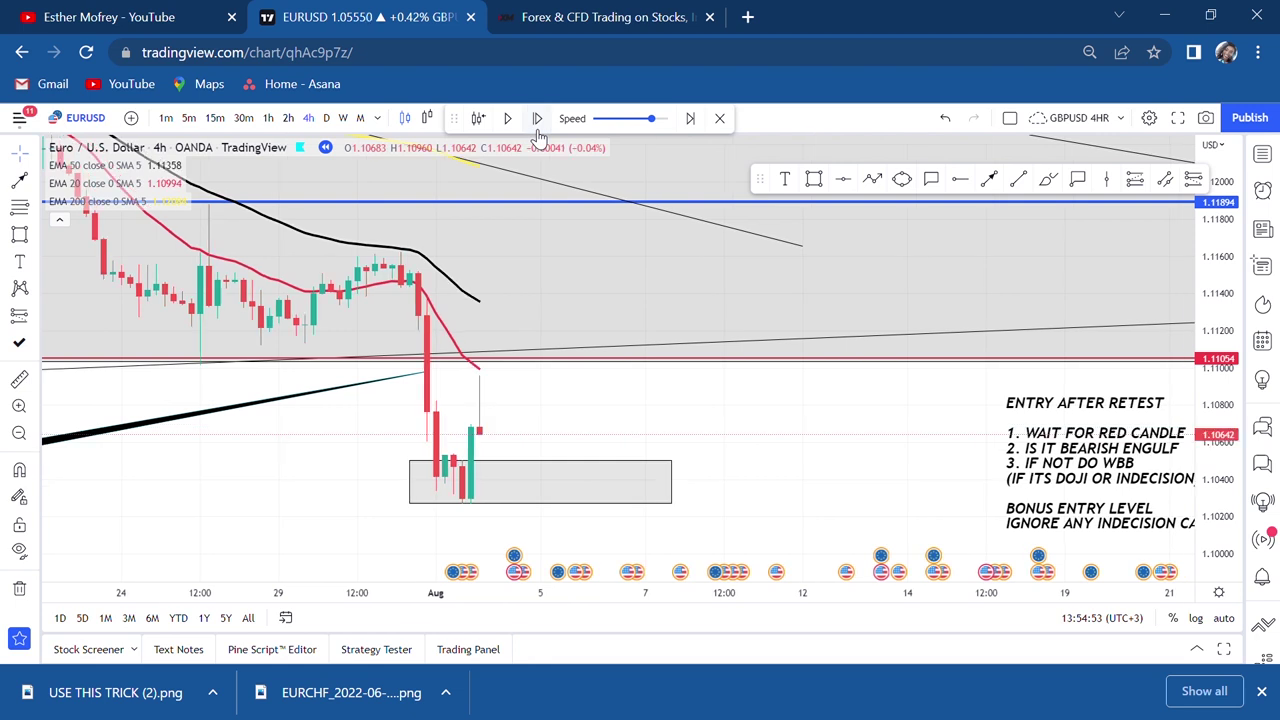
pyautogui.click(537, 133)
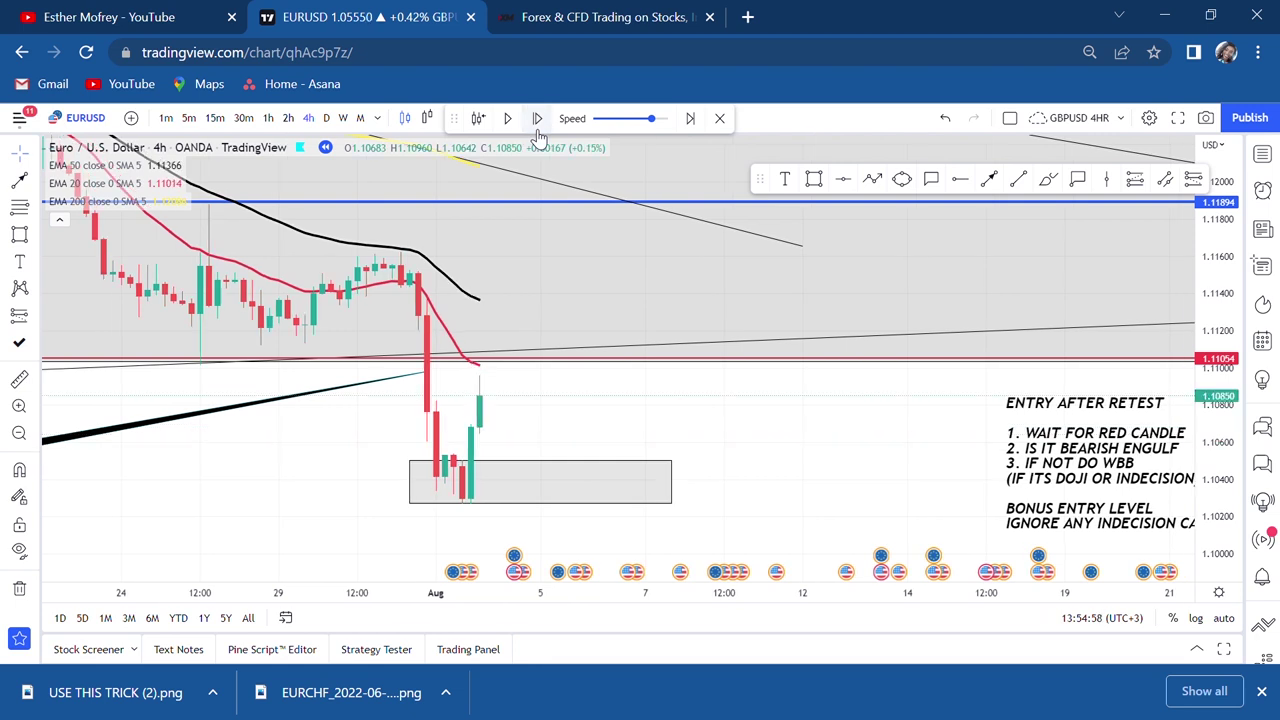
pyautogui.click(537, 120)
pyautogui.click(537, 120)
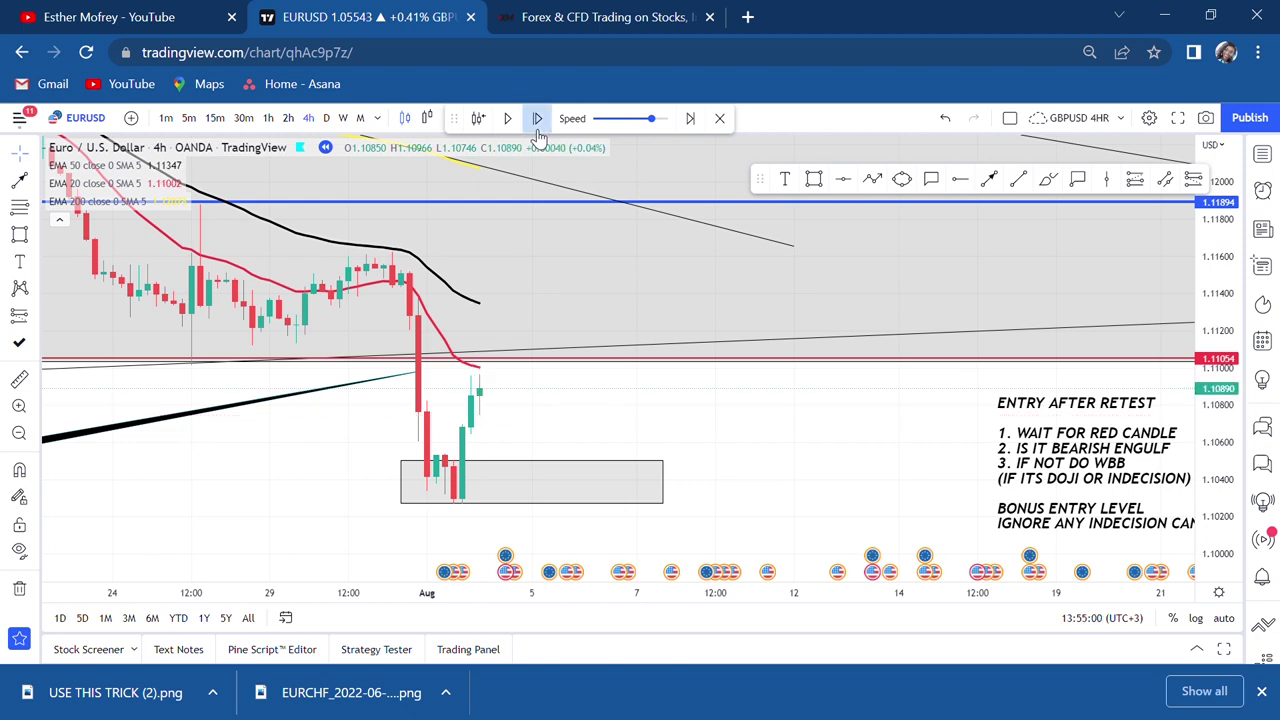
pyautogui.click(537, 120)
pyautogui.click(537, 130)
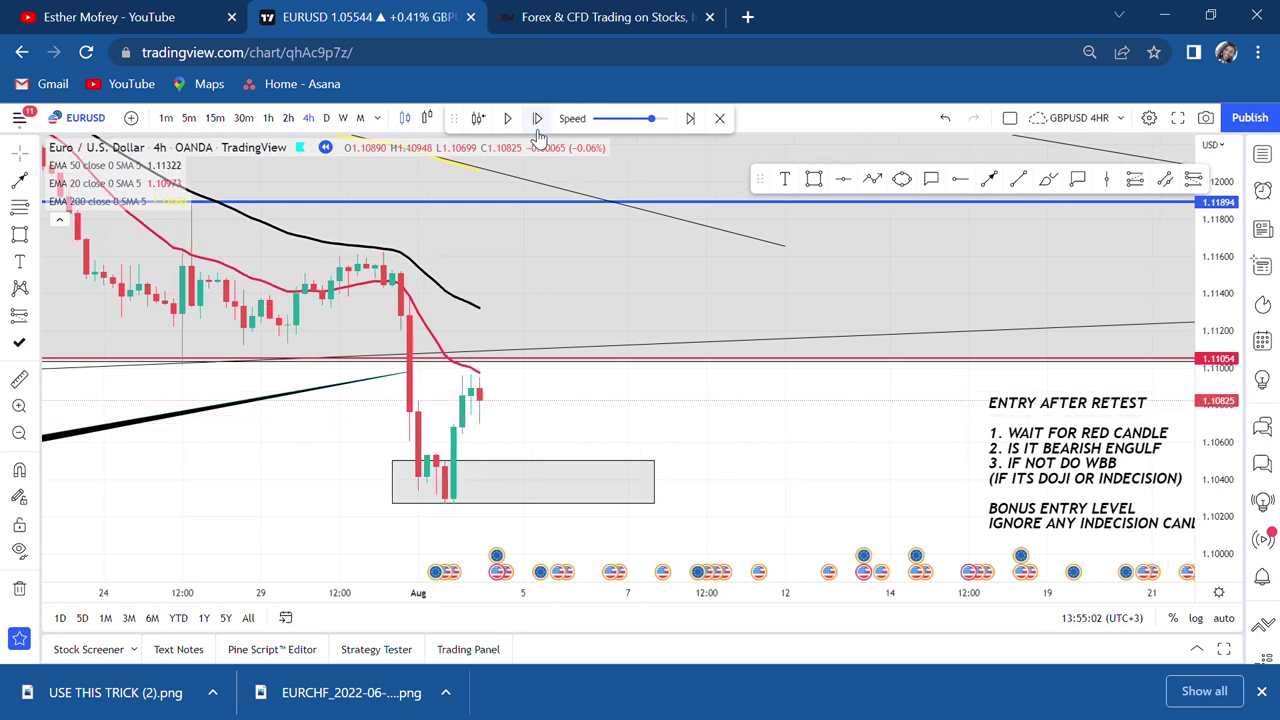
# Step: Draw a rectangle around the latest pullback candles from 1 to 6 August 2019, between about 1.10959 and 1.10716
pyautogui.scroll(1, 589, 369)
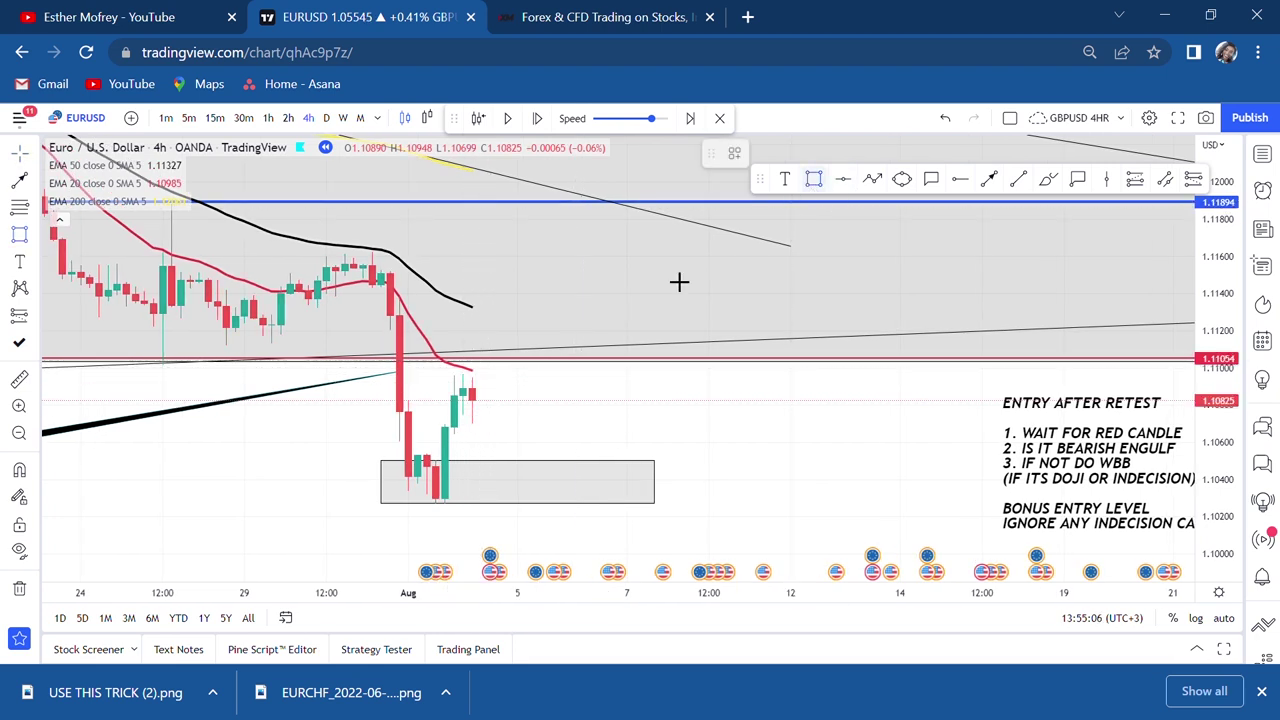
pyautogui.moveTo(517, 410); pyautogui.dragTo(606, 436)
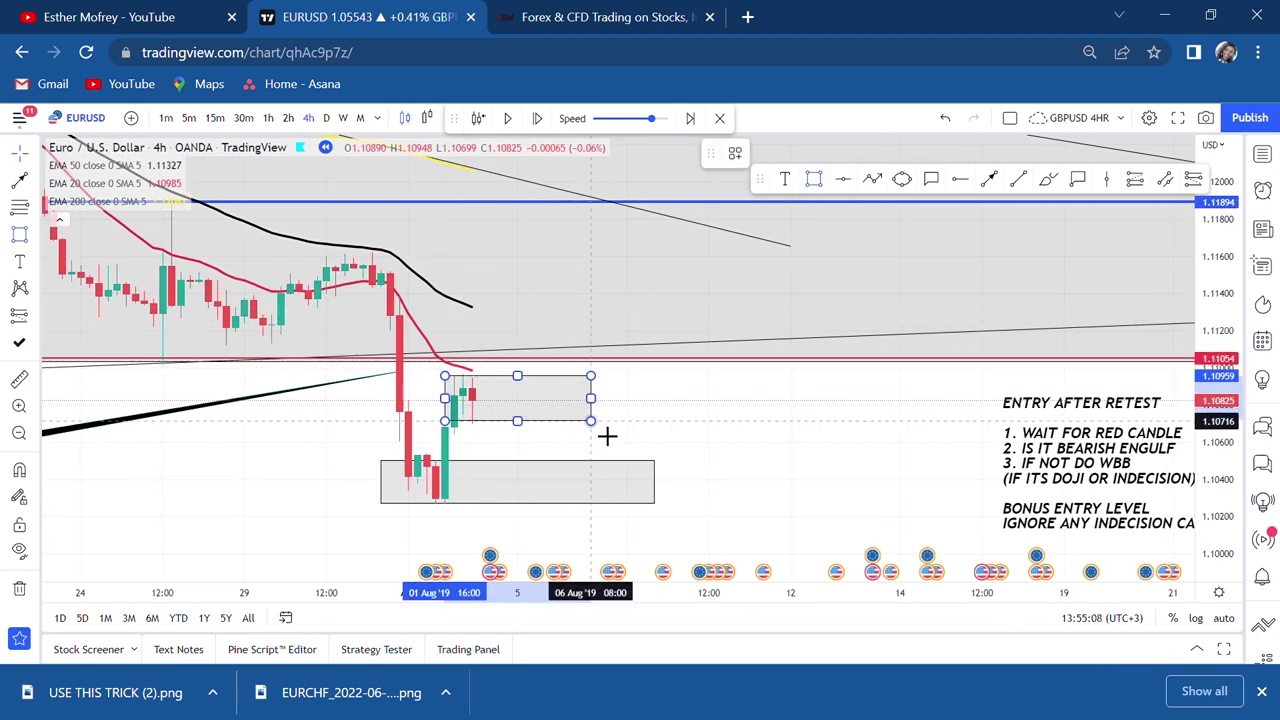
pyautogui.click(711, 434)
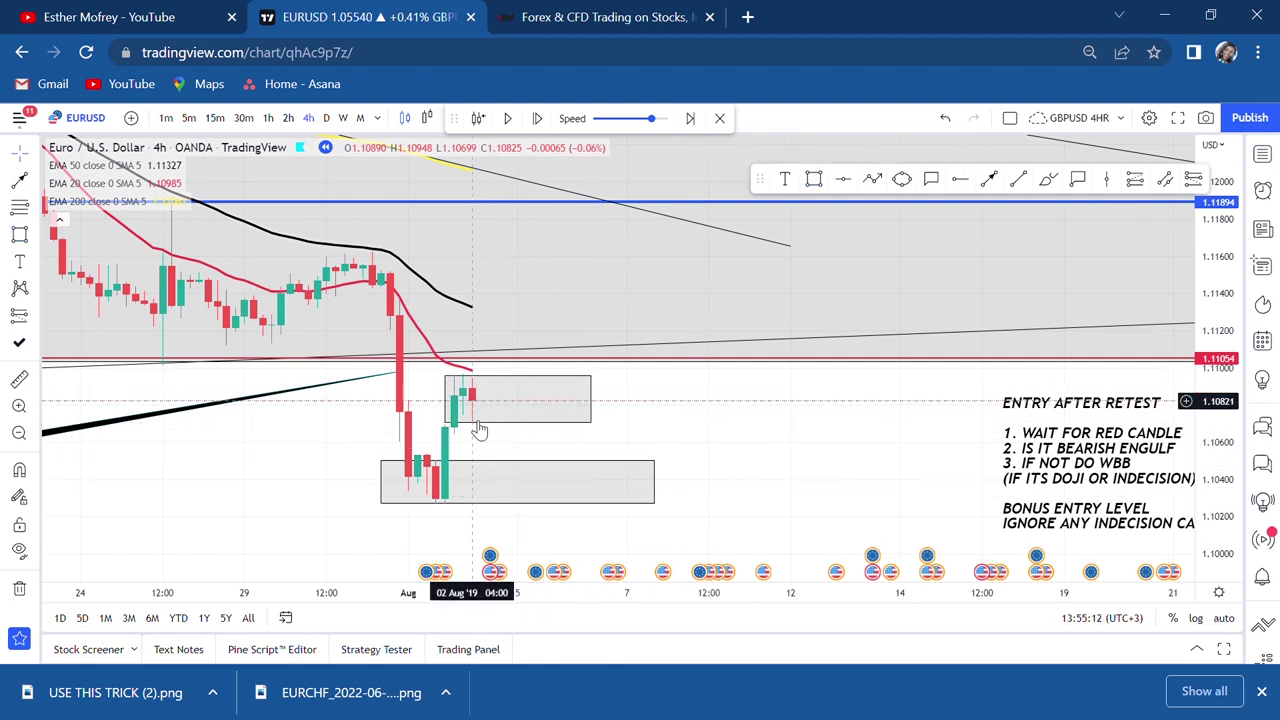
# Step: Add a callout reading "NO WBB ON DOJI" that points at the rectangle around the pullback candles
pyautogui.scroll(2, 598, 405)
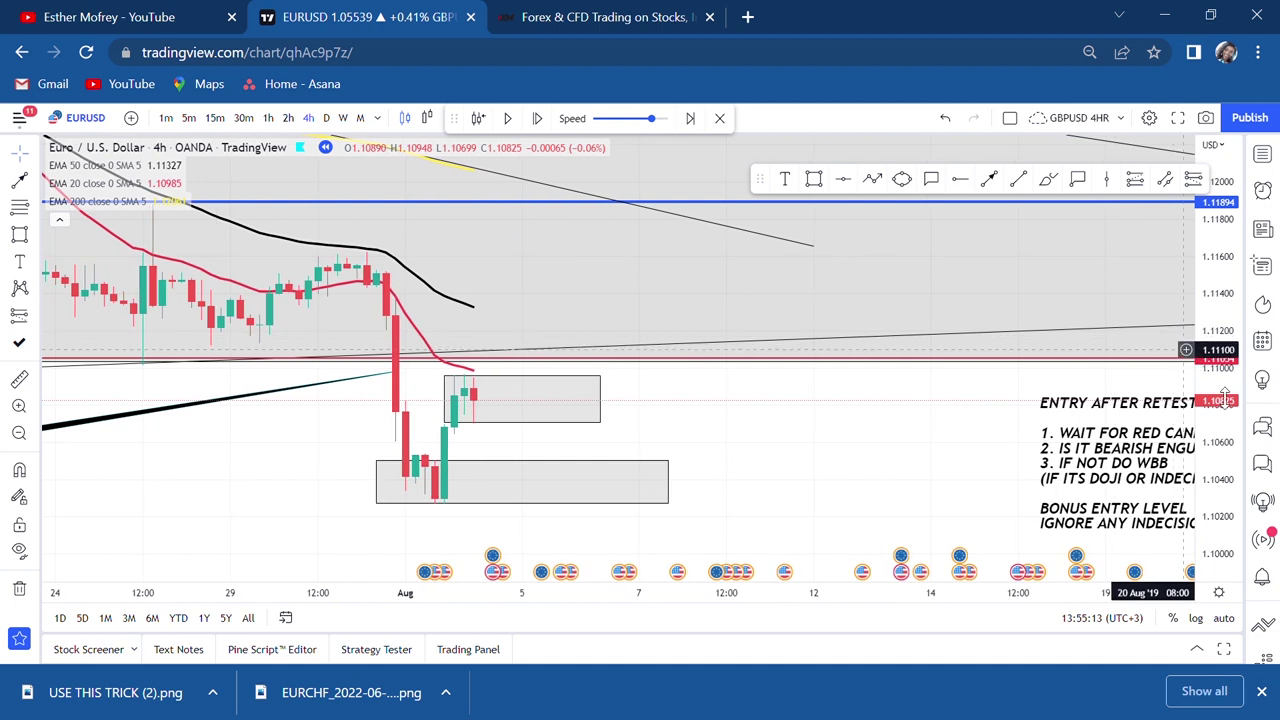
pyautogui.moveTo(1226, 484); pyautogui.dragTo(1226, 440)
pyautogui.moveTo(756, 510); pyautogui.dragTo(794, 422)
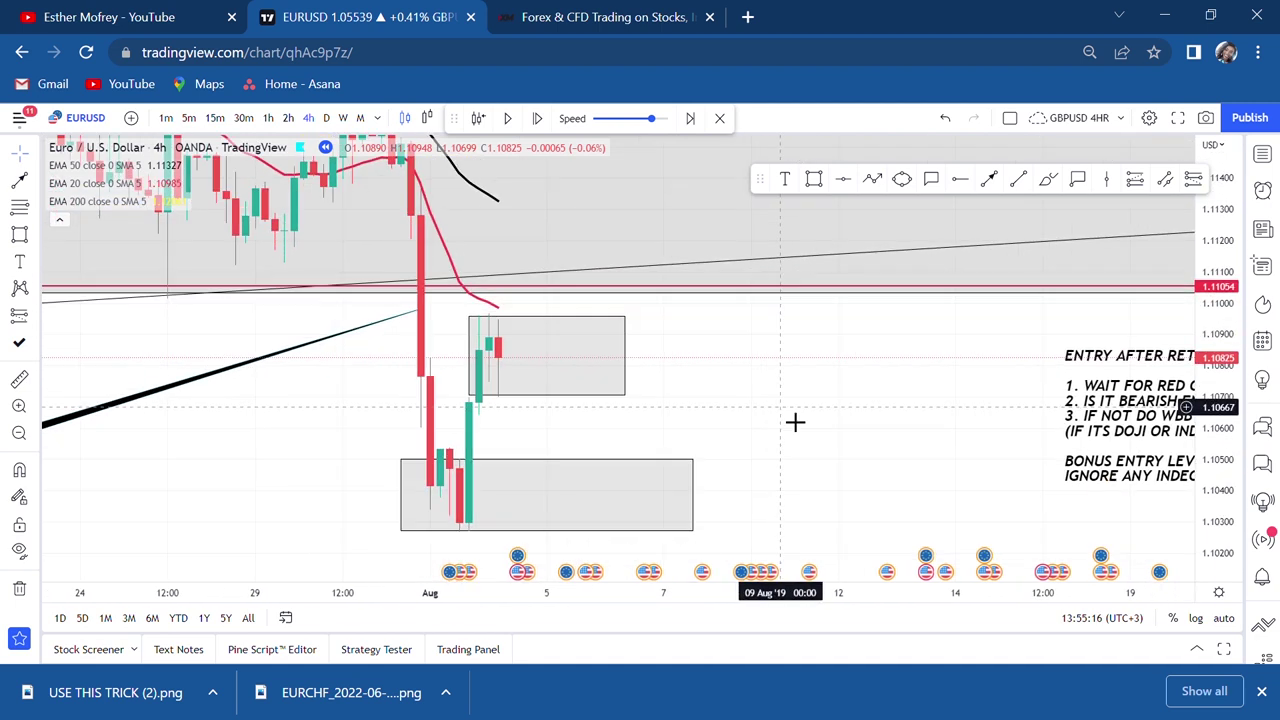
pyautogui.click(932, 178)
pyautogui.click(605, 350)
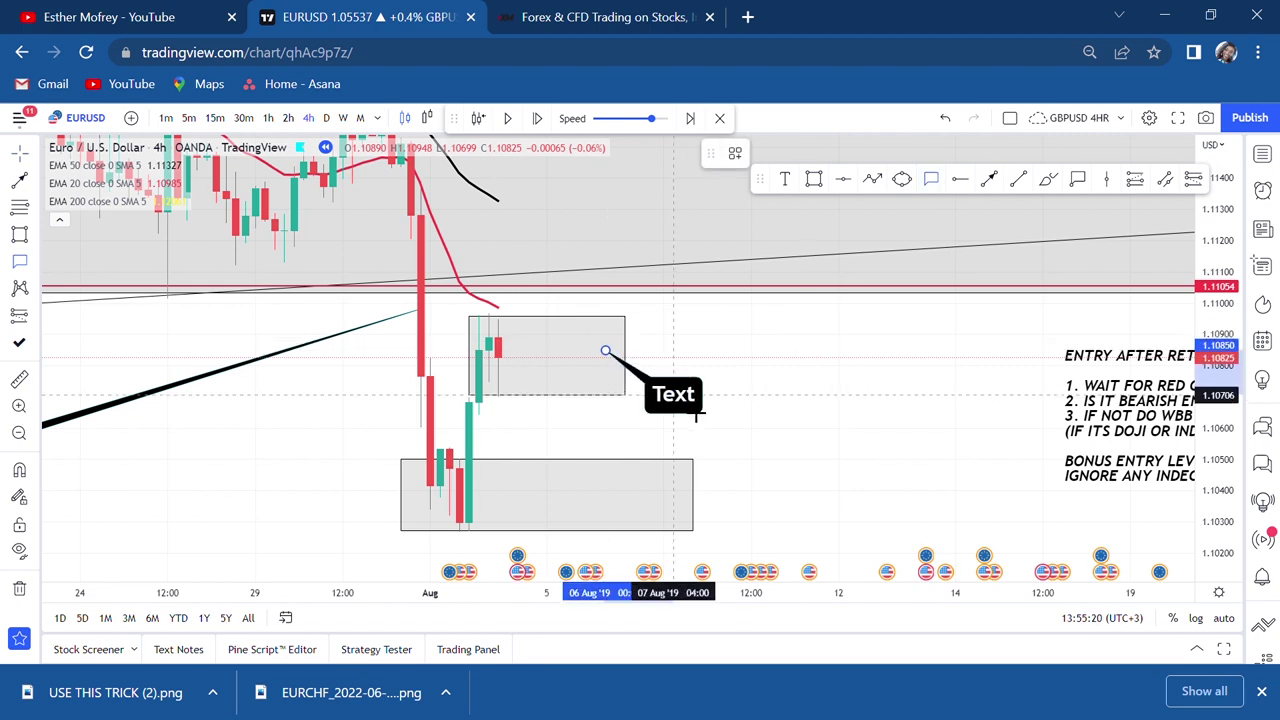
pyautogui.click(699, 414)
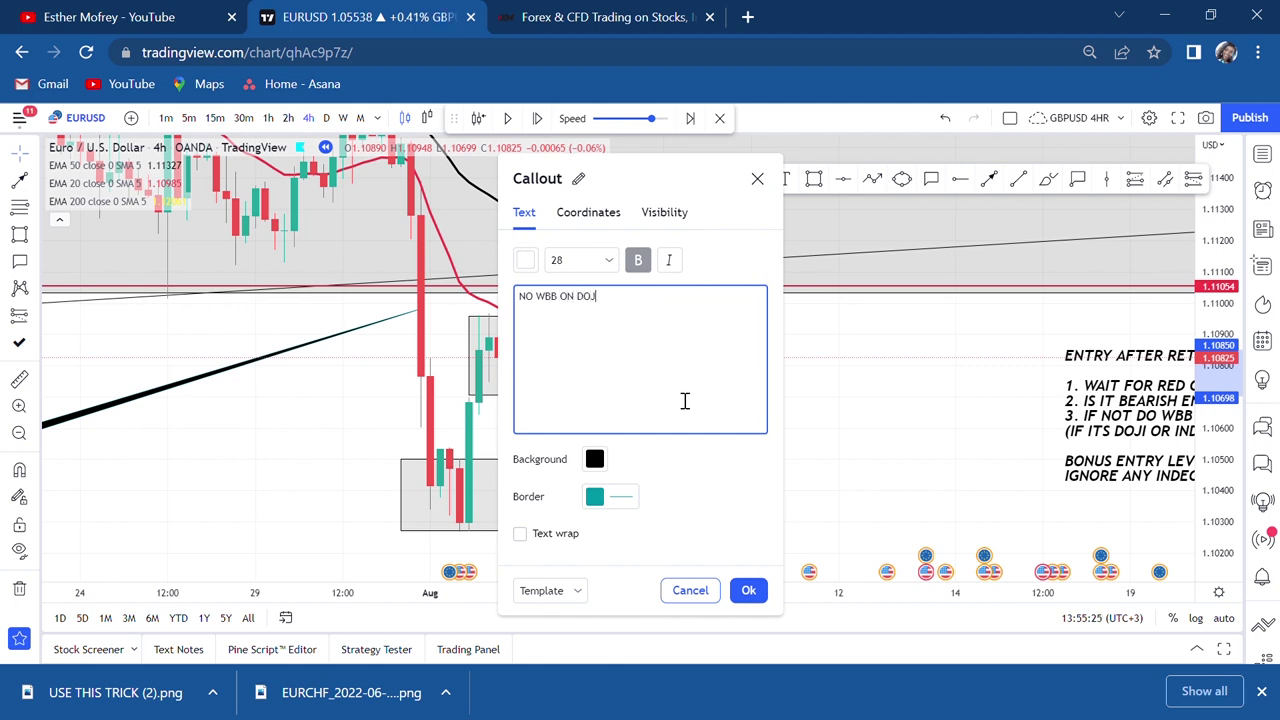
pyautogui.click(873, 383)
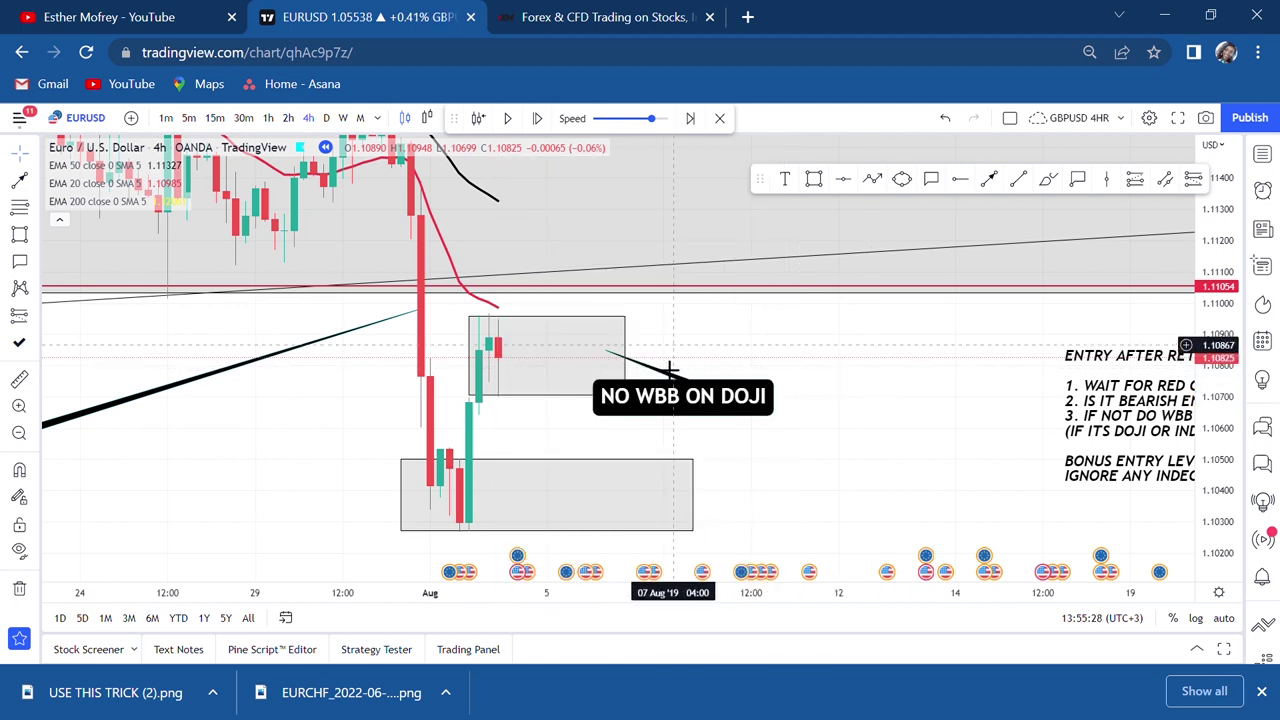
# Step: Delete the "NO WBB ON DOJI" callout and the rectangle around the pullback candles
pyautogui.click(714, 400)
pyautogui.press('Delete')
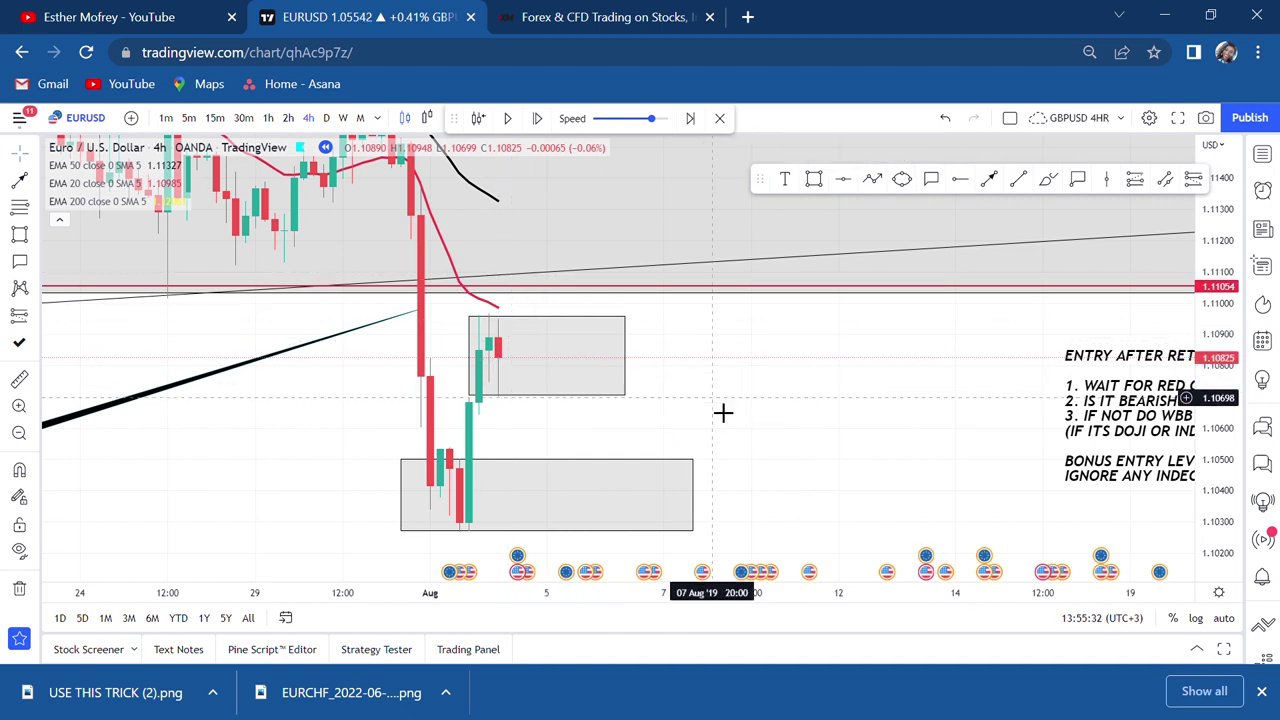
pyautogui.click(628, 398)
pyautogui.press('Delete')
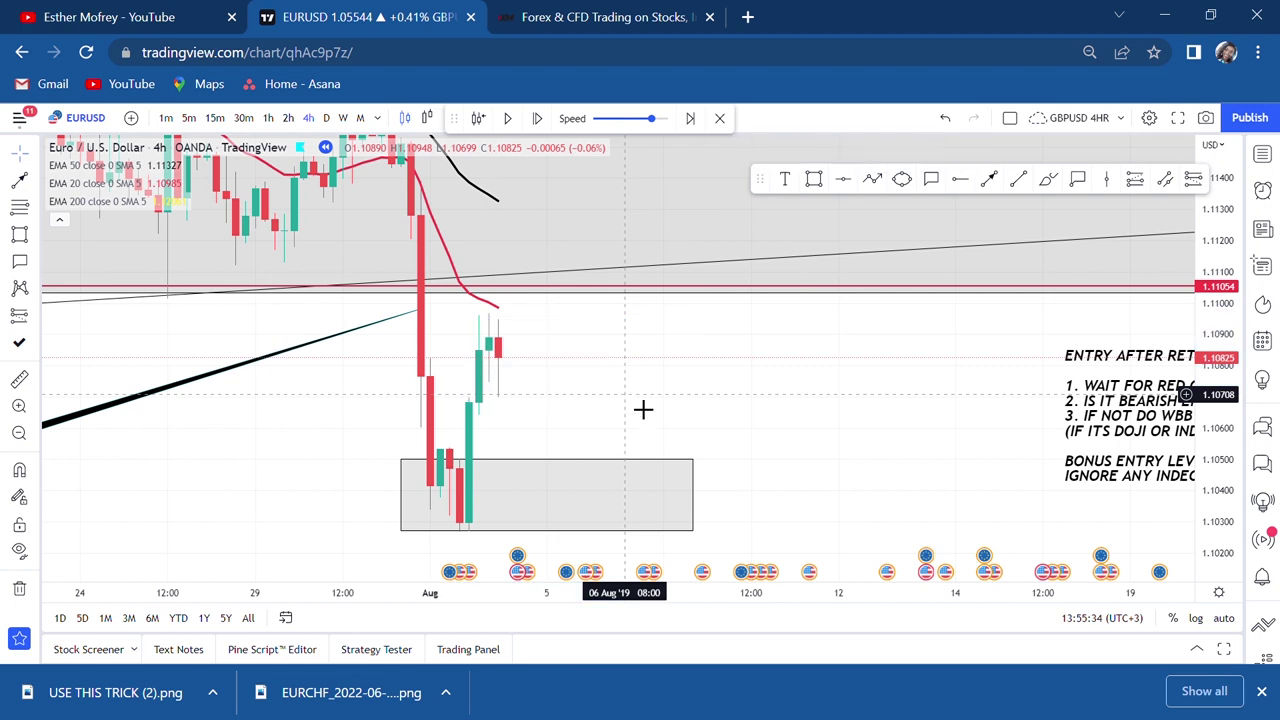
# Step: Advance the replay by two 4-hour candles as price retests the 1.11054 level
pyautogui.click(538, 119)
pyautogui.click(538, 119)
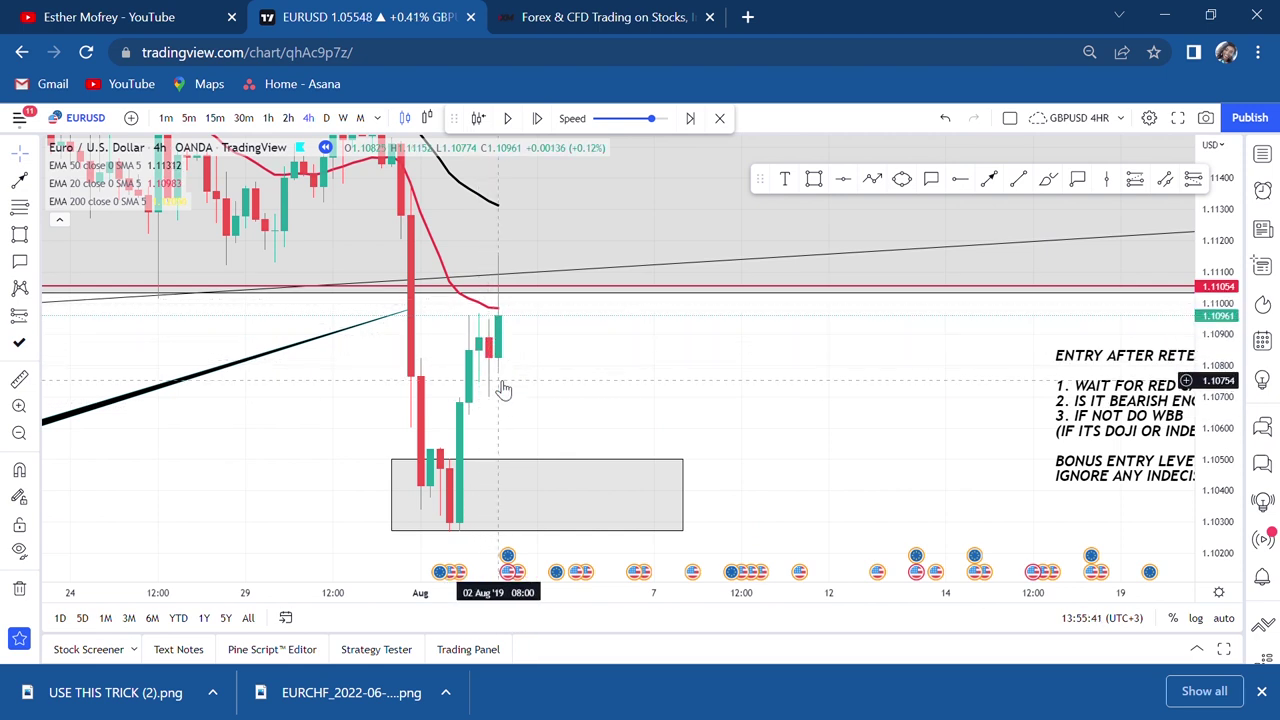
pyautogui.scroll(-4, 648, 404)
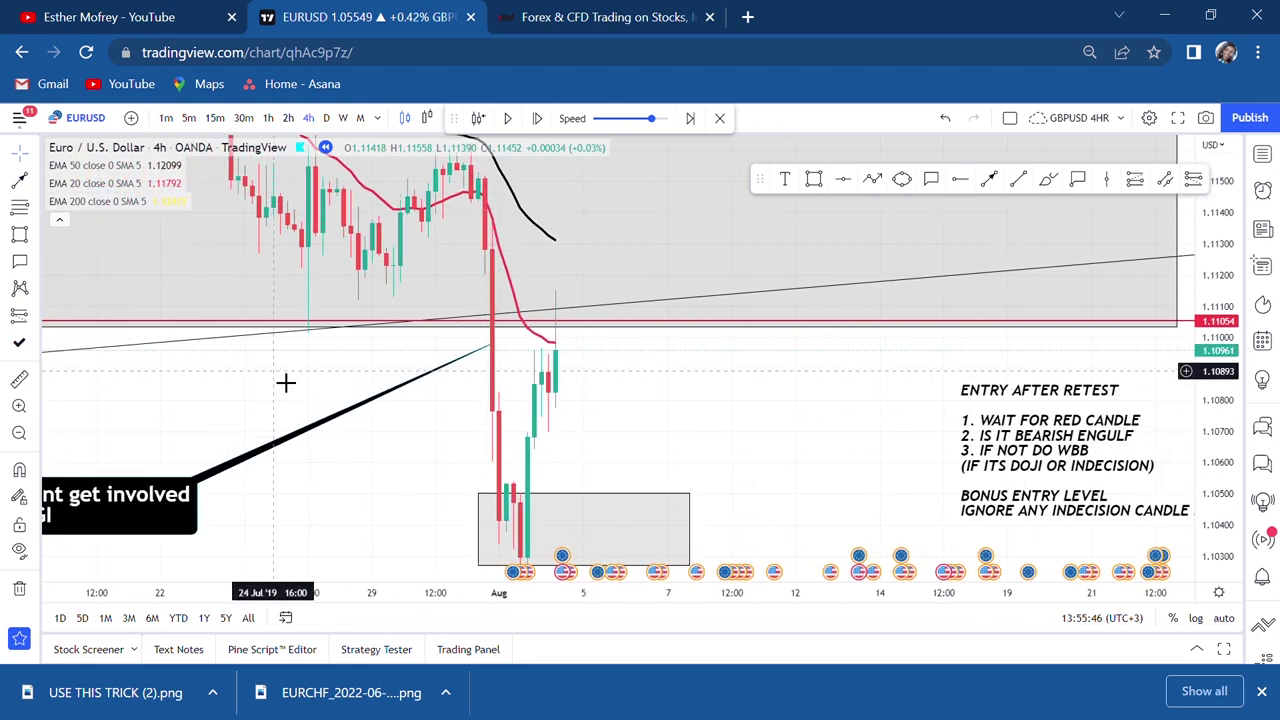
pyautogui.moveTo(1208, 276); pyautogui.dragTo(1180, 458)
pyautogui.moveTo(842, 427); pyautogui.dragTo(808, 463)
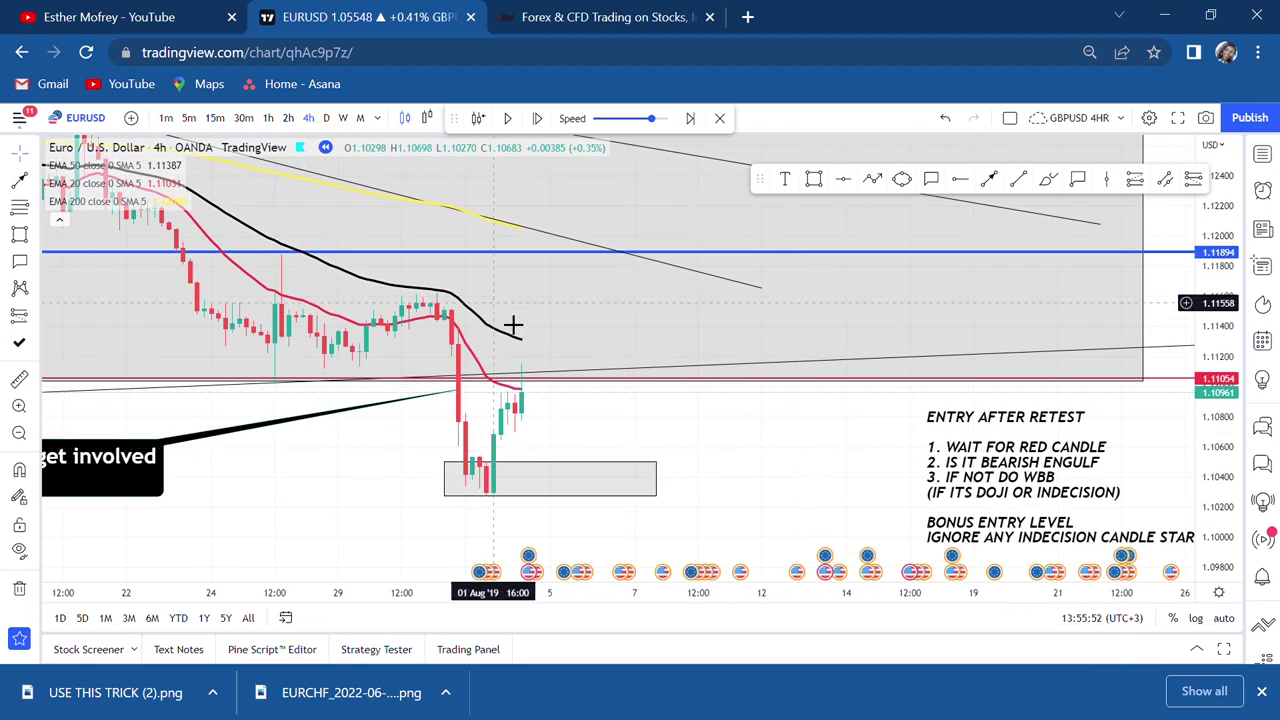
pyautogui.click(538, 119)
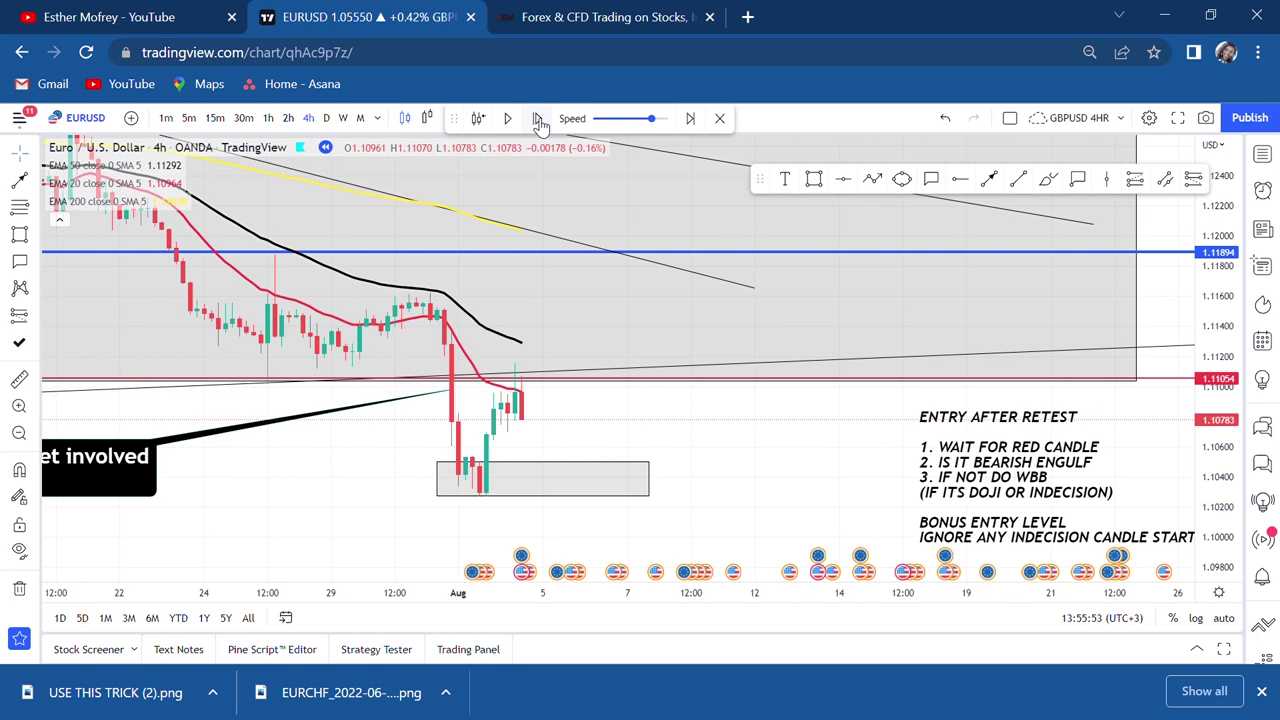
pyautogui.click(538, 119)
# Step: Draw a rectangle around the retest candles from 1 to 7 August 2019, between 1.11067 and 1.10787
pyautogui.scroll(3, 612, 434)
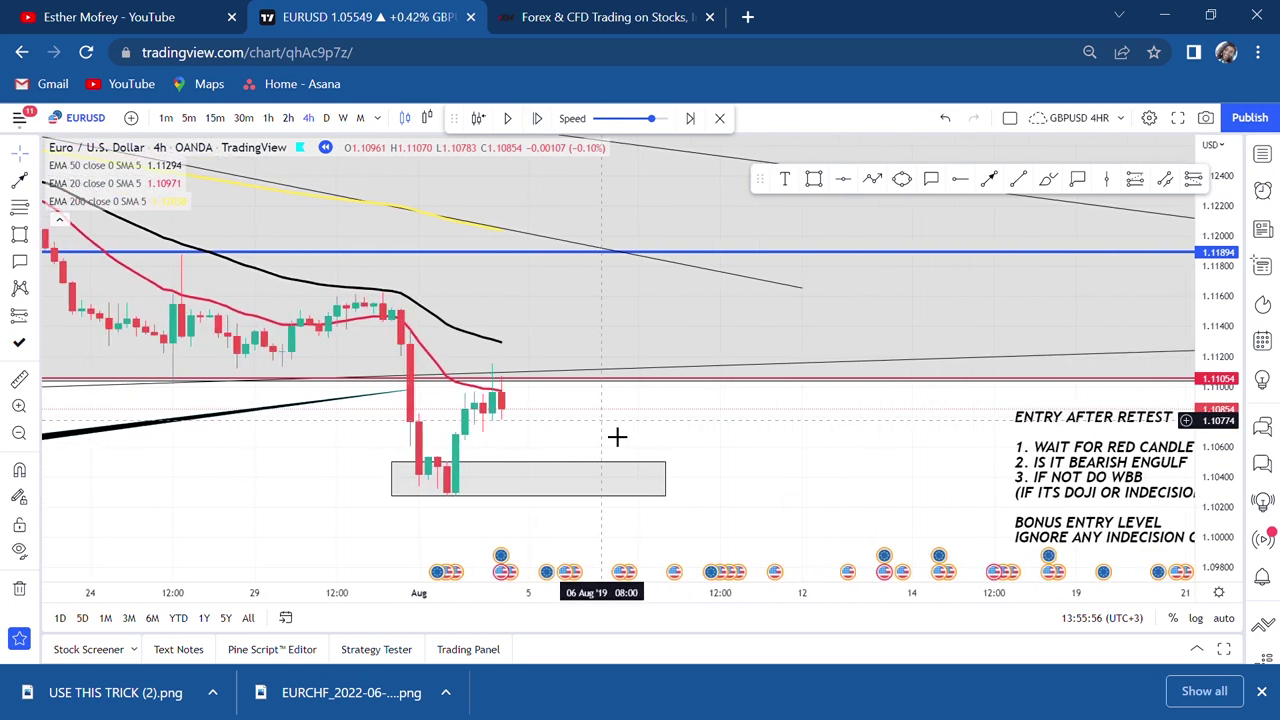
pyautogui.moveTo(1215, 400); pyautogui.dragTo(1215, 470)
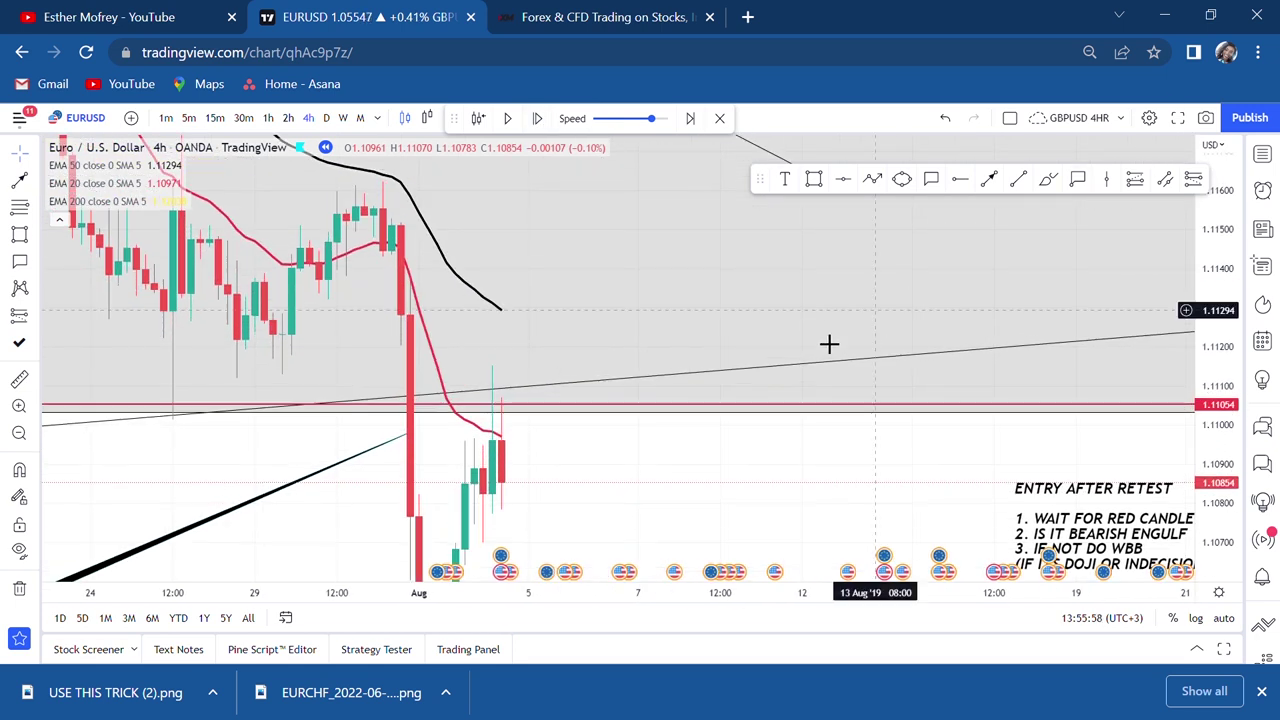
pyautogui.moveTo(623, 506); pyautogui.dragTo(686, 317)
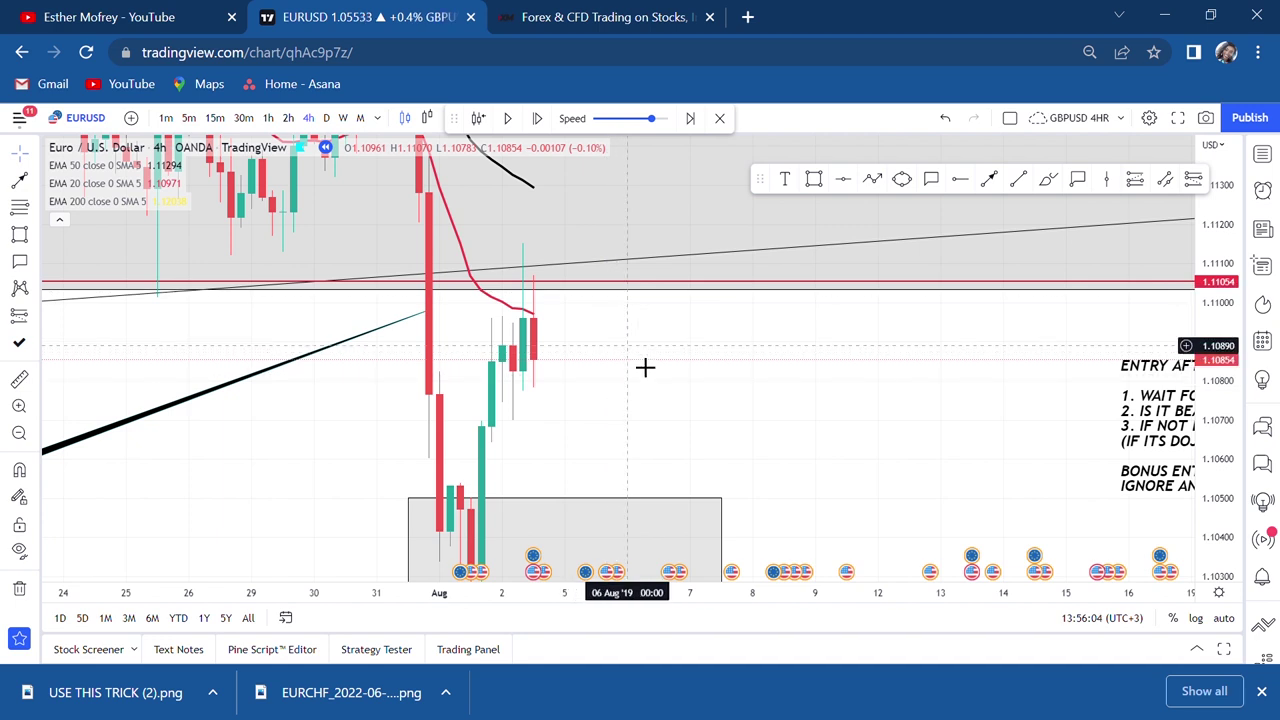
pyautogui.click(813, 179)
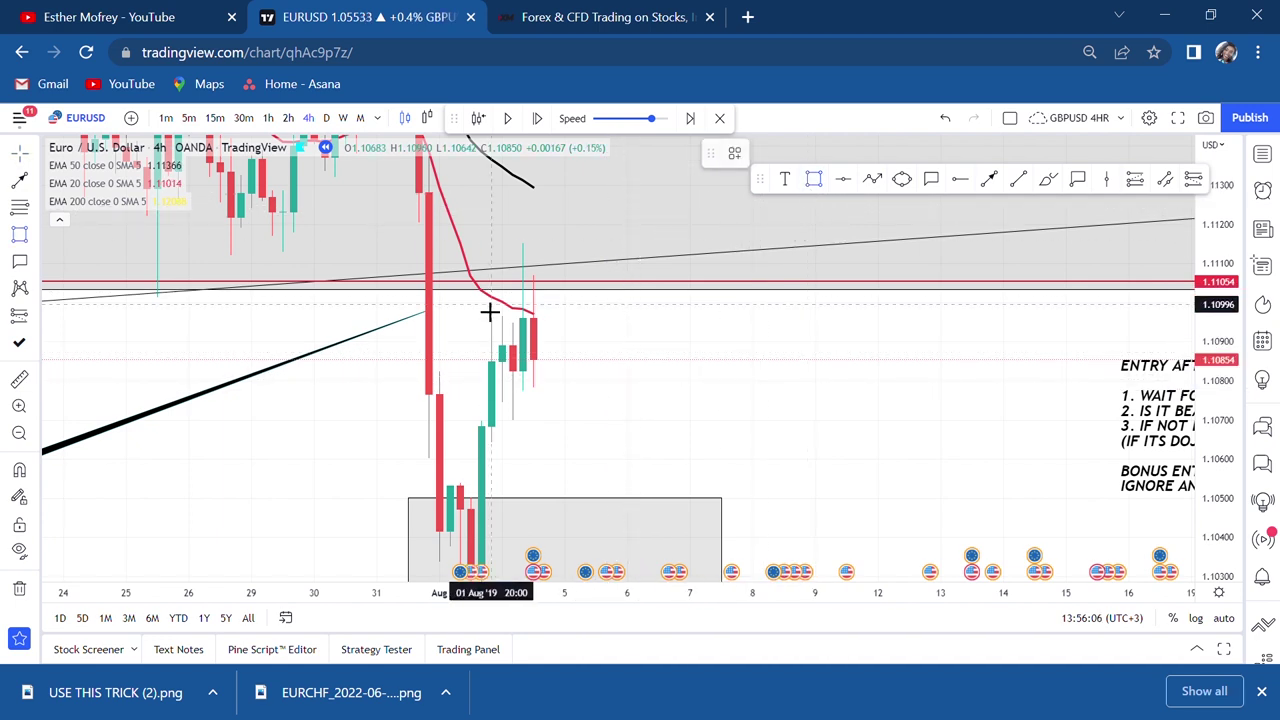
pyautogui.moveTo(473, 291)
pyautogui.mouseDown()
pyautogui.moveTo(708, 397)
pyautogui.moveTo(748, 394)
pyautogui.mouseUp()
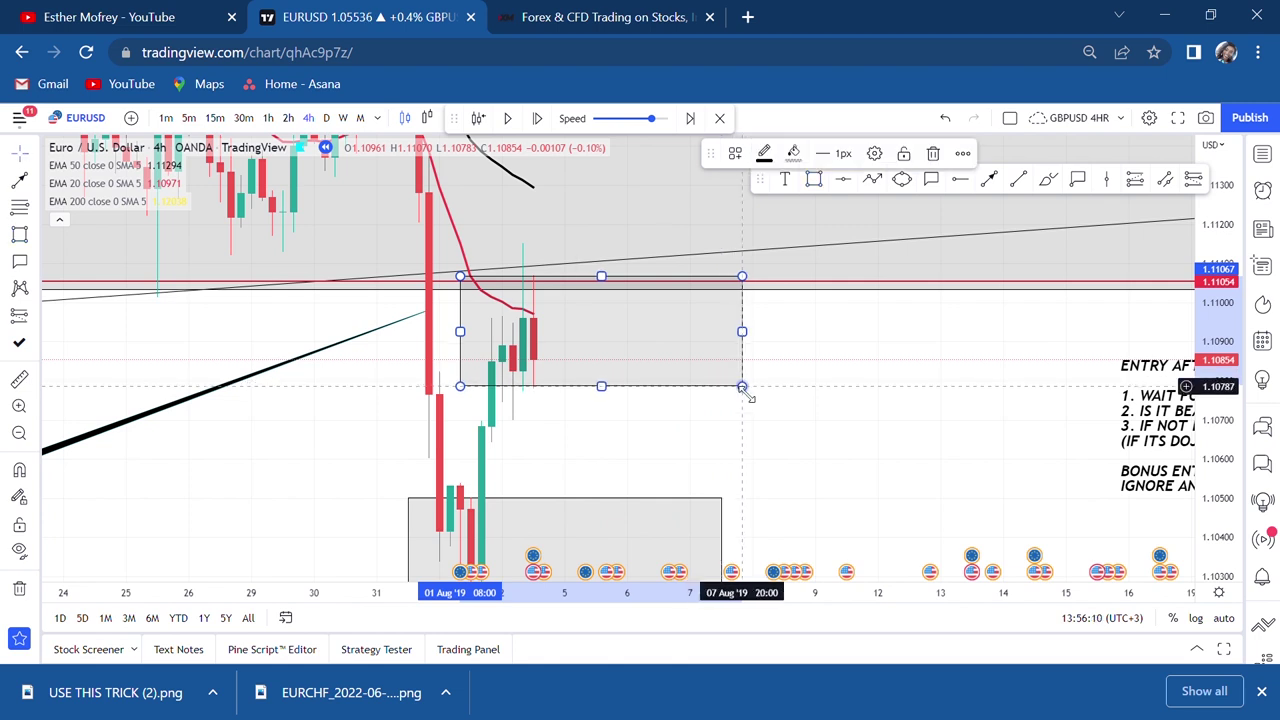
# Step: Advance the replay by one full candle to test the rectangle around the retest candles
pyautogui.click(546, 122)
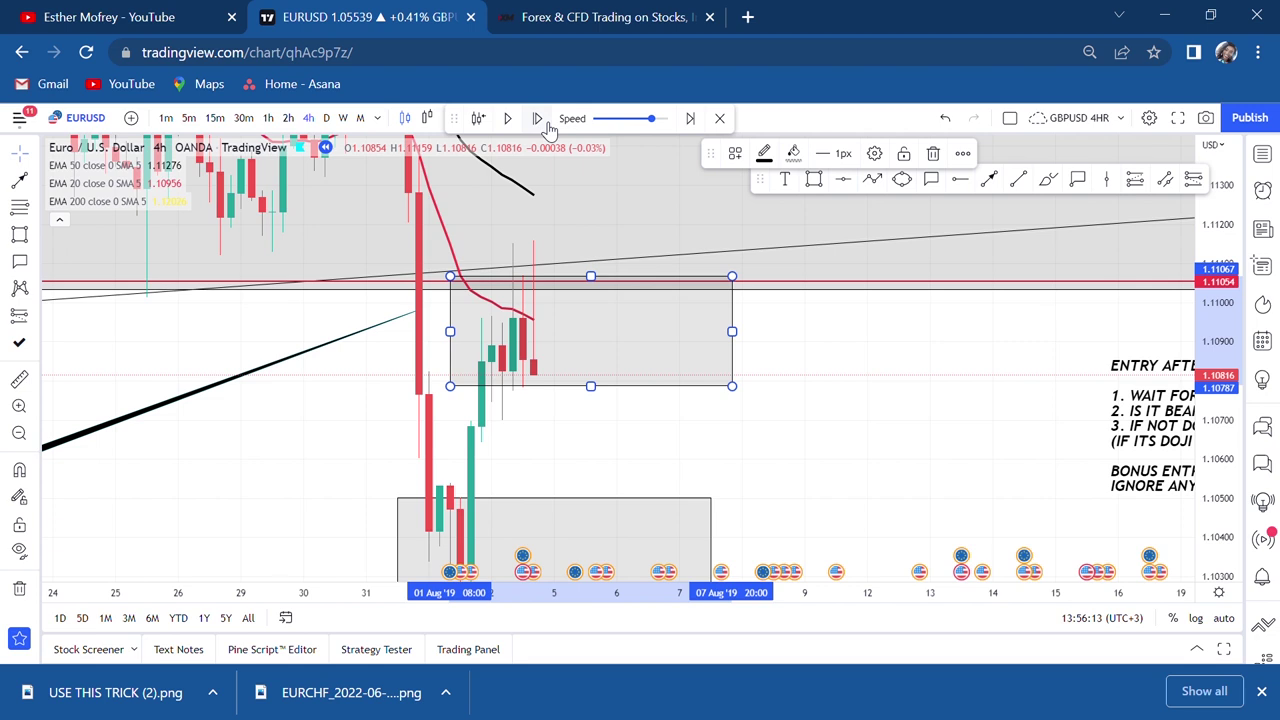
pyautogui.click(546, 122)
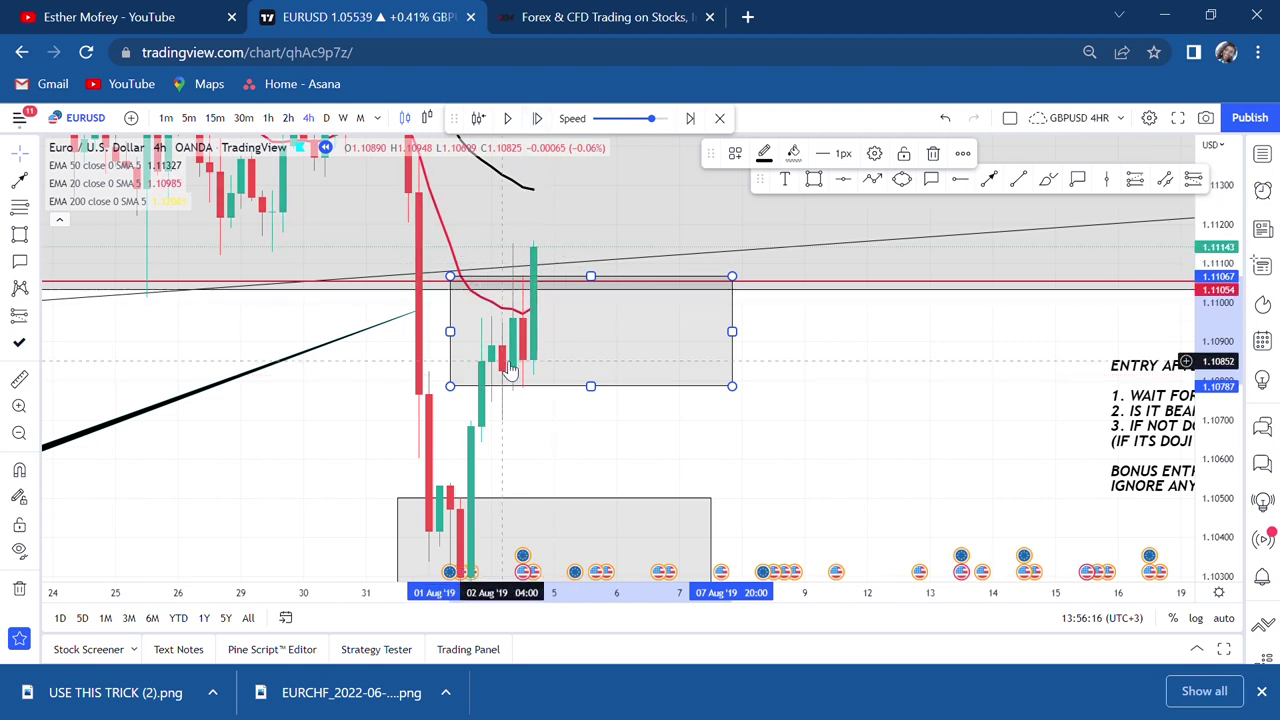
pyautogui.scroll(1, 508, 368)
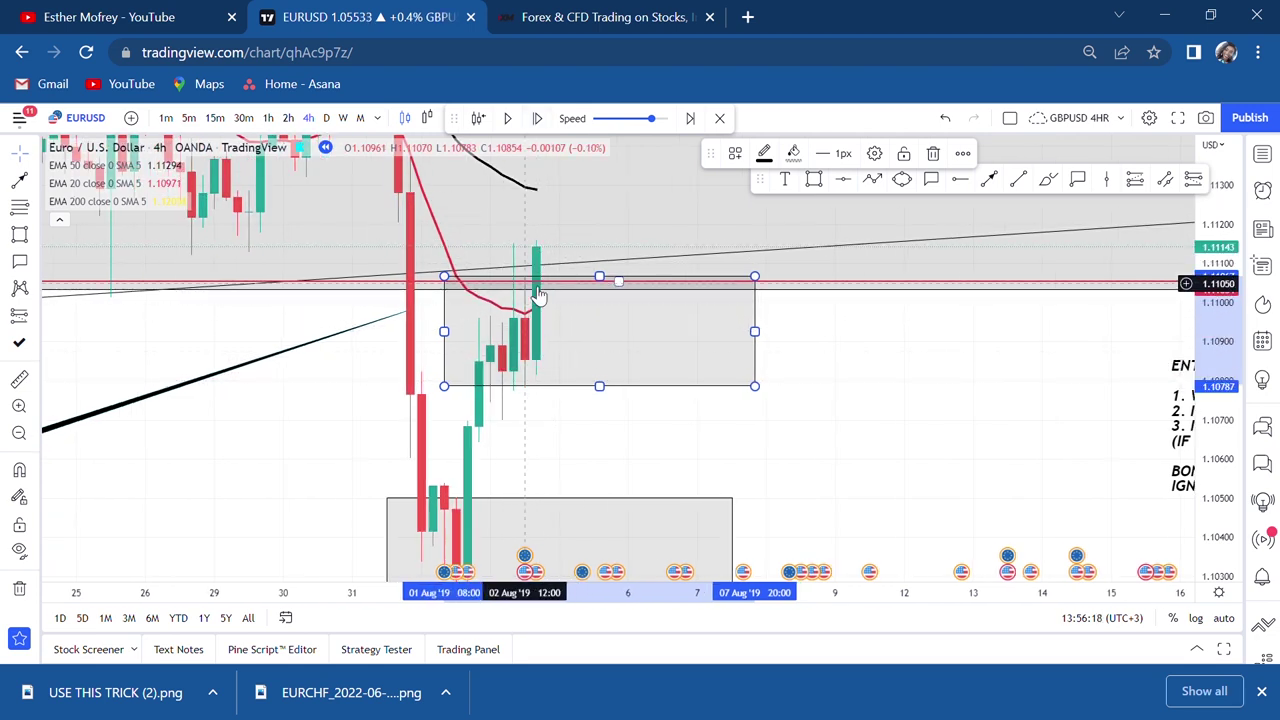
pyautogui.moveTo(543, 477); pyautogui.dragTo(580, 383)
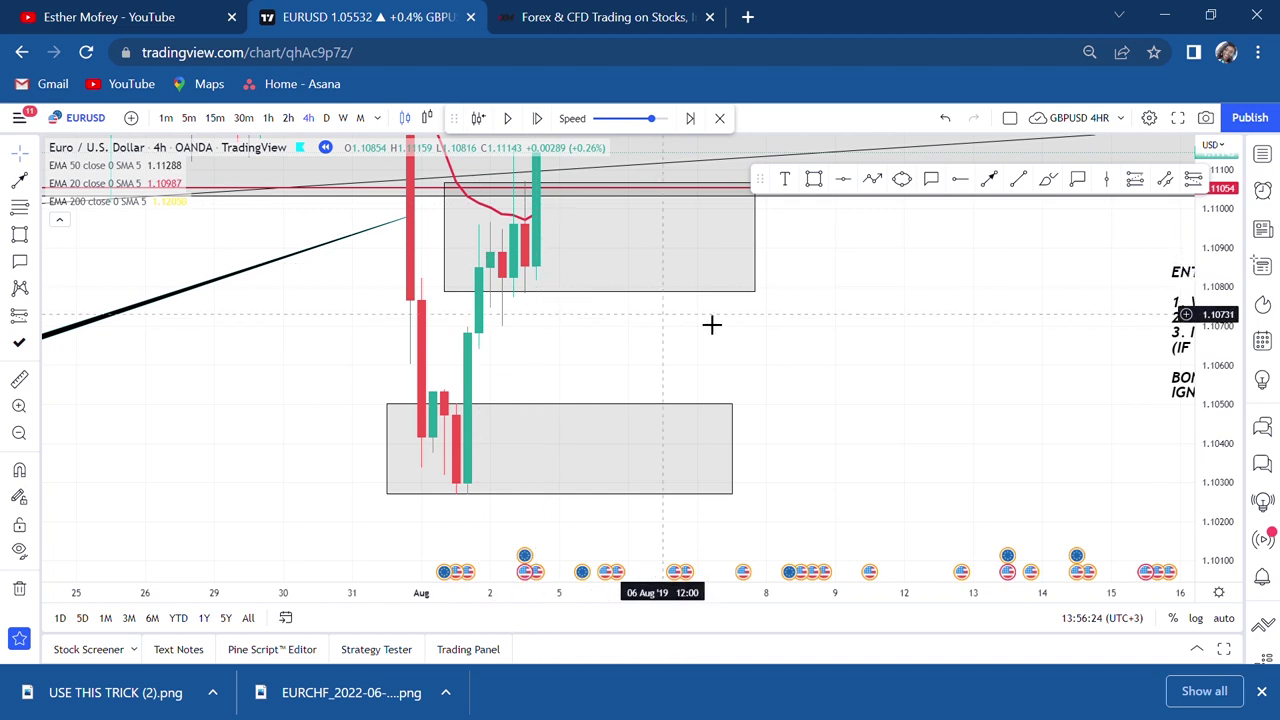
# Step: Advance the replay by one 4-hour candle beyond the rectangle around the retest candles
pyautogui.moveTo(865, 290); pyautogui.dragTo(879, 422)
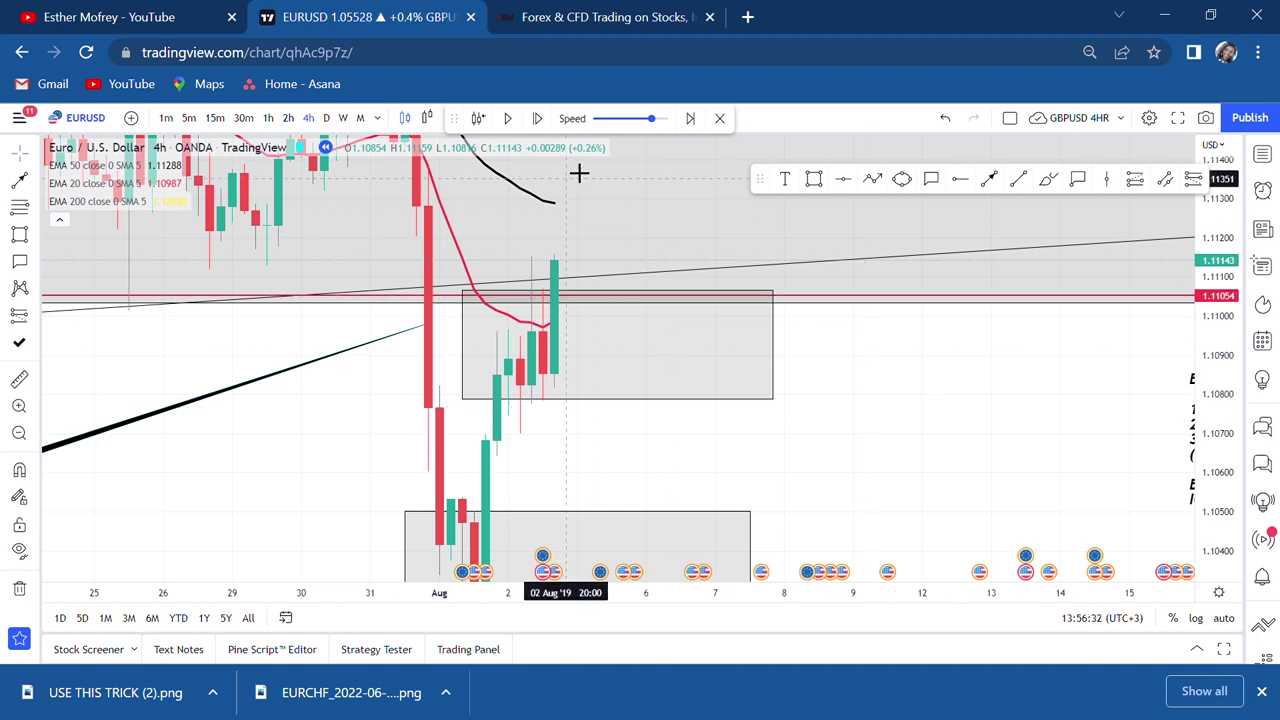
pyautogui.click(546, 119)
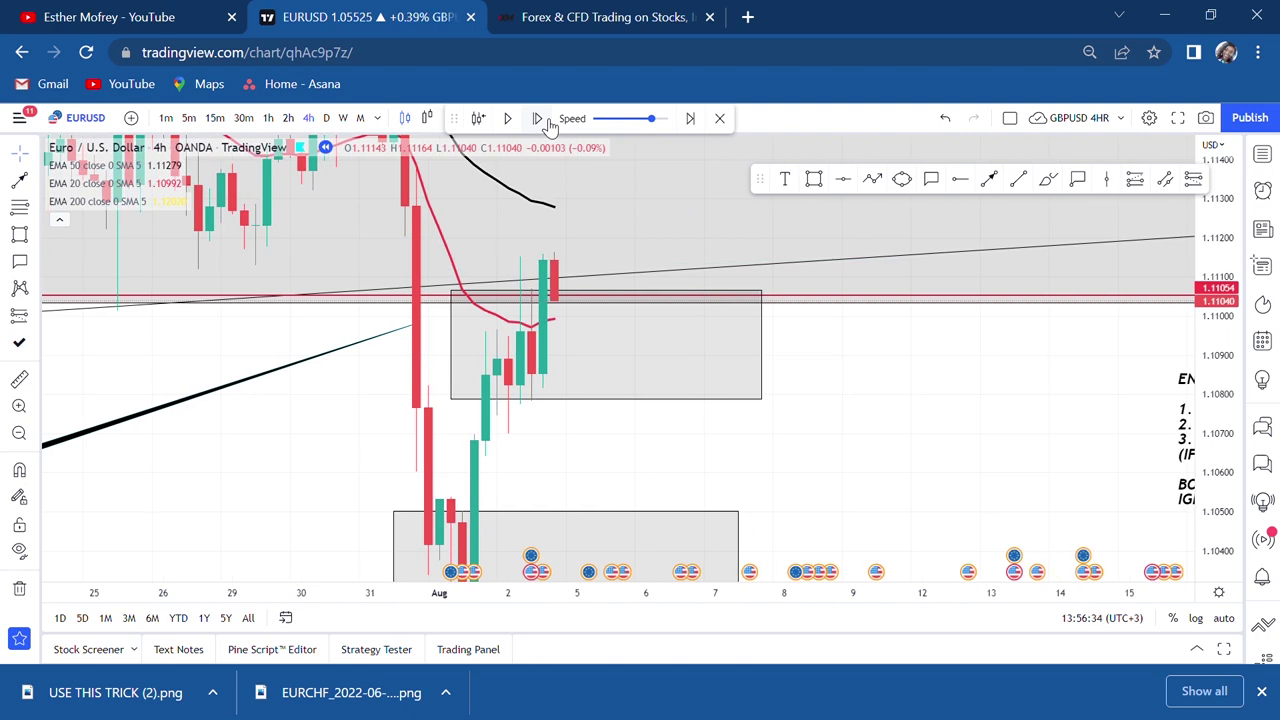
pyautogui.click(546, 119)
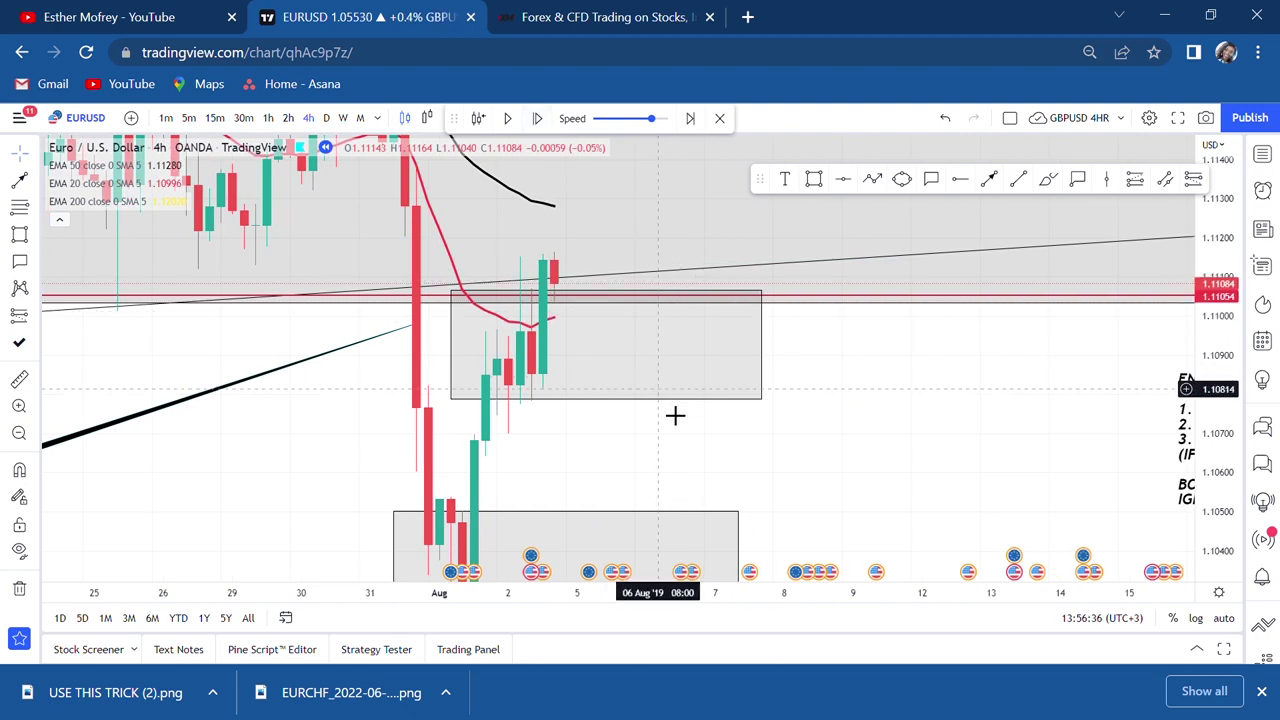
# Step: Move and resize the retest rectangle upward so it spans 1.11165 to 1.11050 between 1 and 7 August 2019
pyautogui.click(762, 399)
pyautogui.moveTo(762, 399); pyautogui.dragTo(757, 258)
pyautogui.moveTo(600, 291)
pyautogui.mouseDown()
pyautogui.moveTo(600, 306)
pyautogui.moveTo(637, 306)
pyautogui.mouseUp()
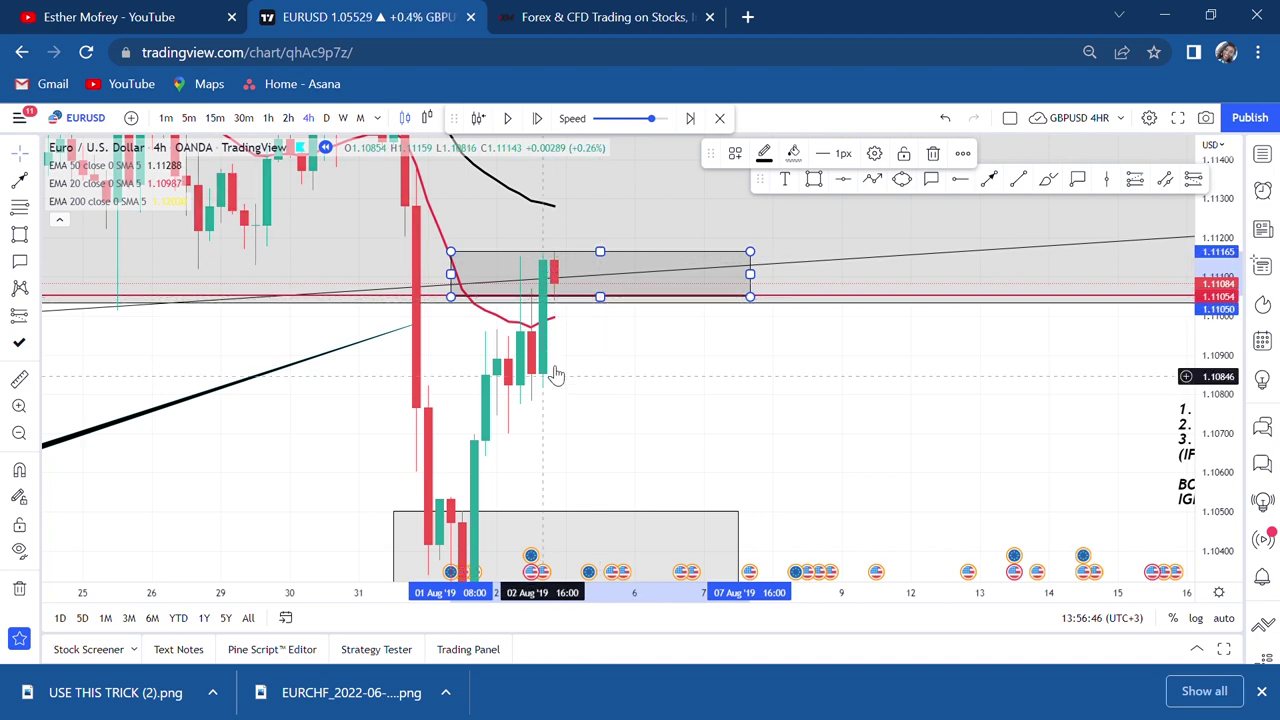
# Step: Run the replay forward through the rally above the 1.11894 level and pause it on 6 August 2019
pyautogui.click(537, 119)
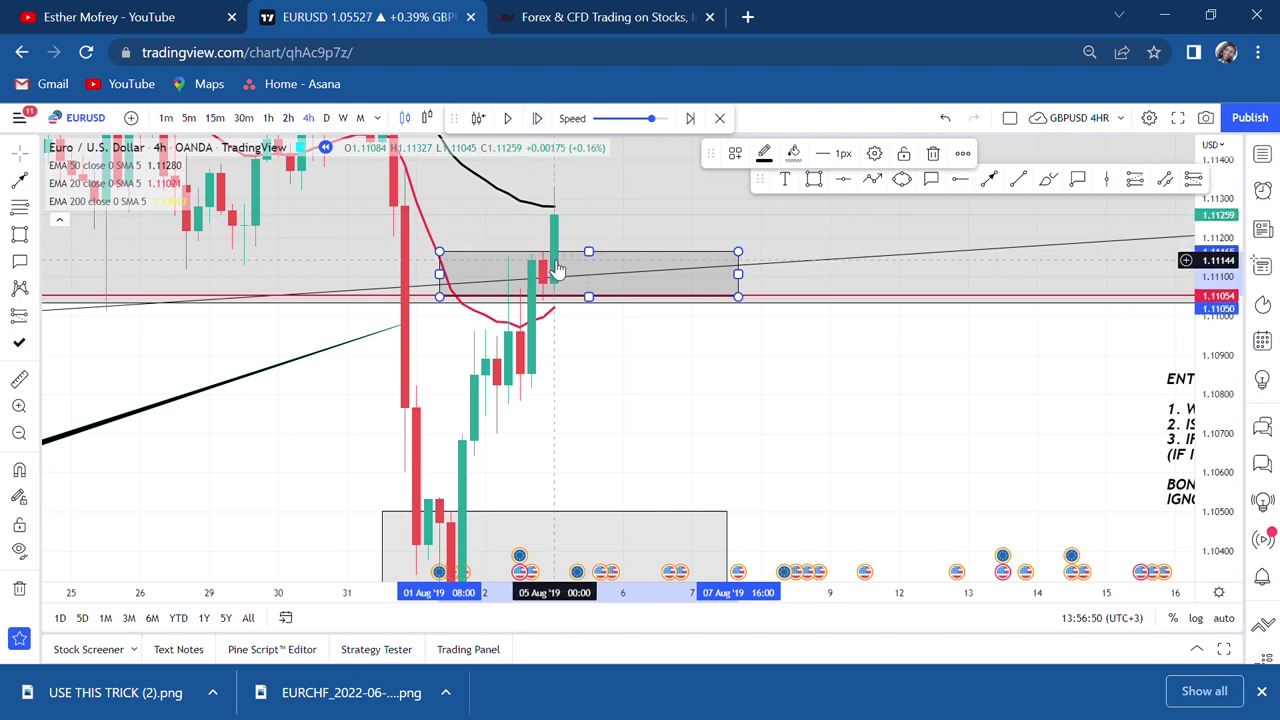
pyautogui.click(610, 244)
pyautogui.moveTo(613, 265); pyautogui.dragTo(634, 403)
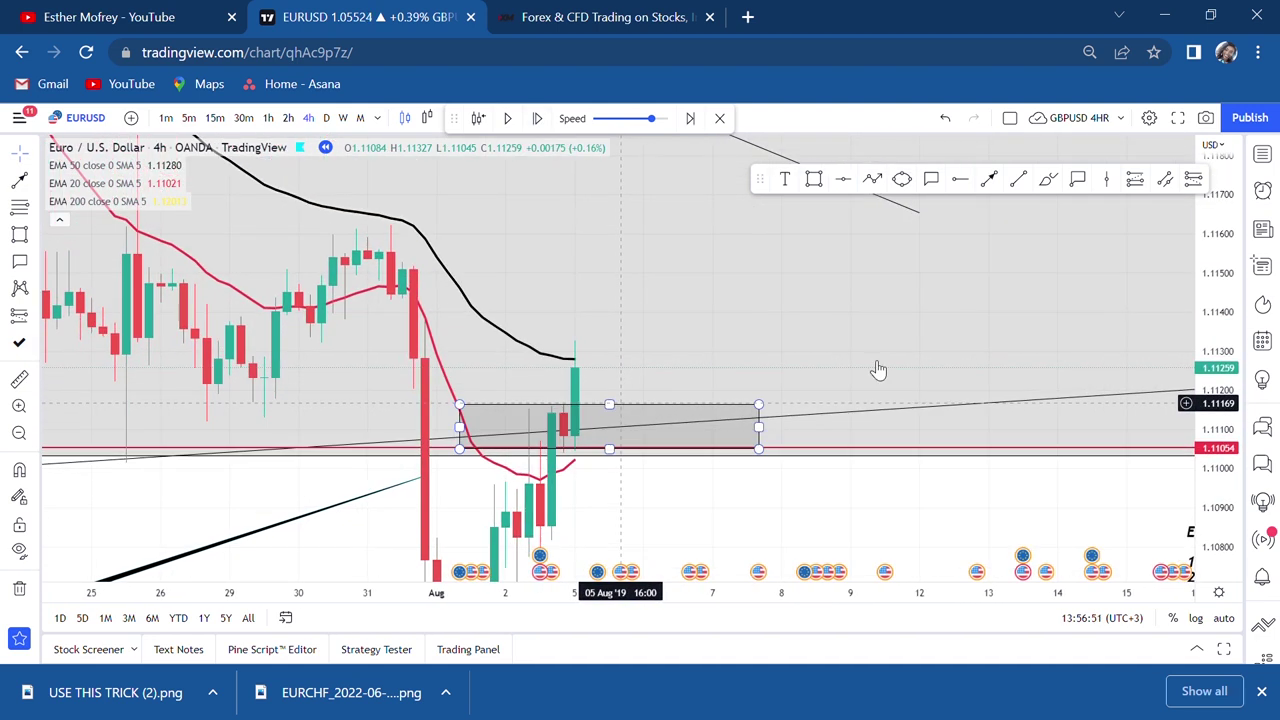
pyautogui.moveTo(1220, 262); pyautogui.dragTo(1190, 460)
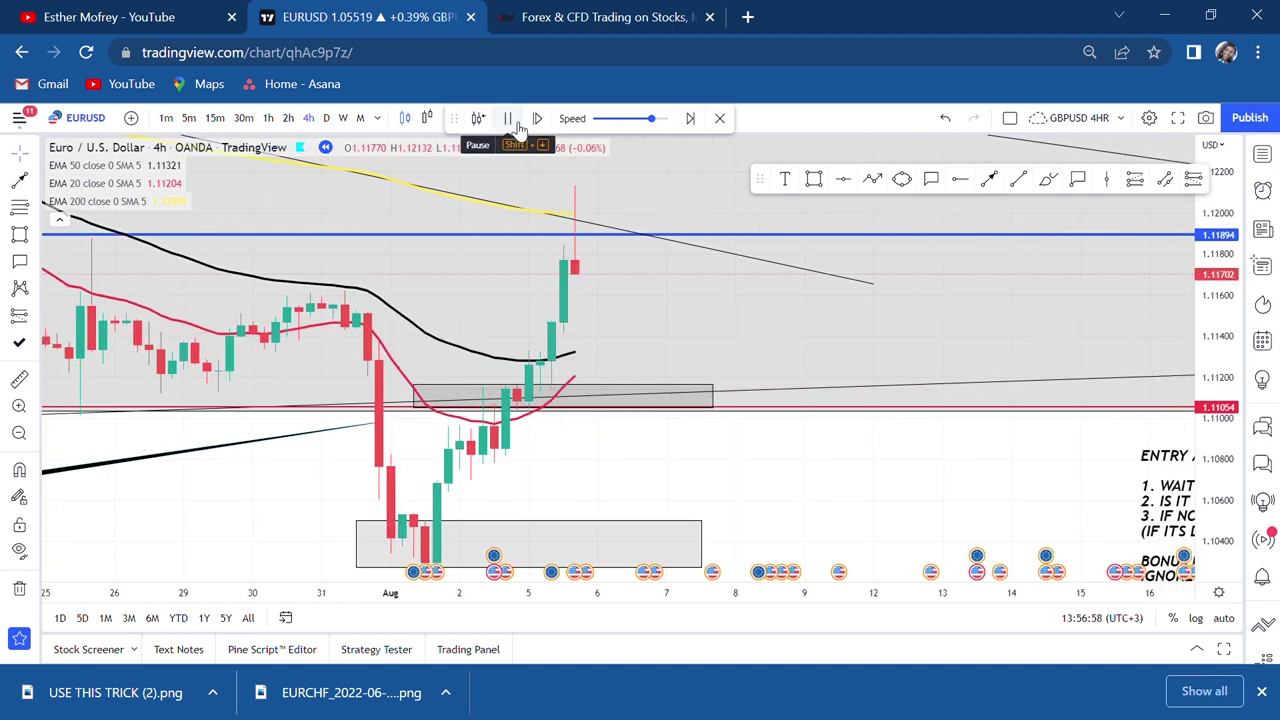
pyautogui.click(510, 120)
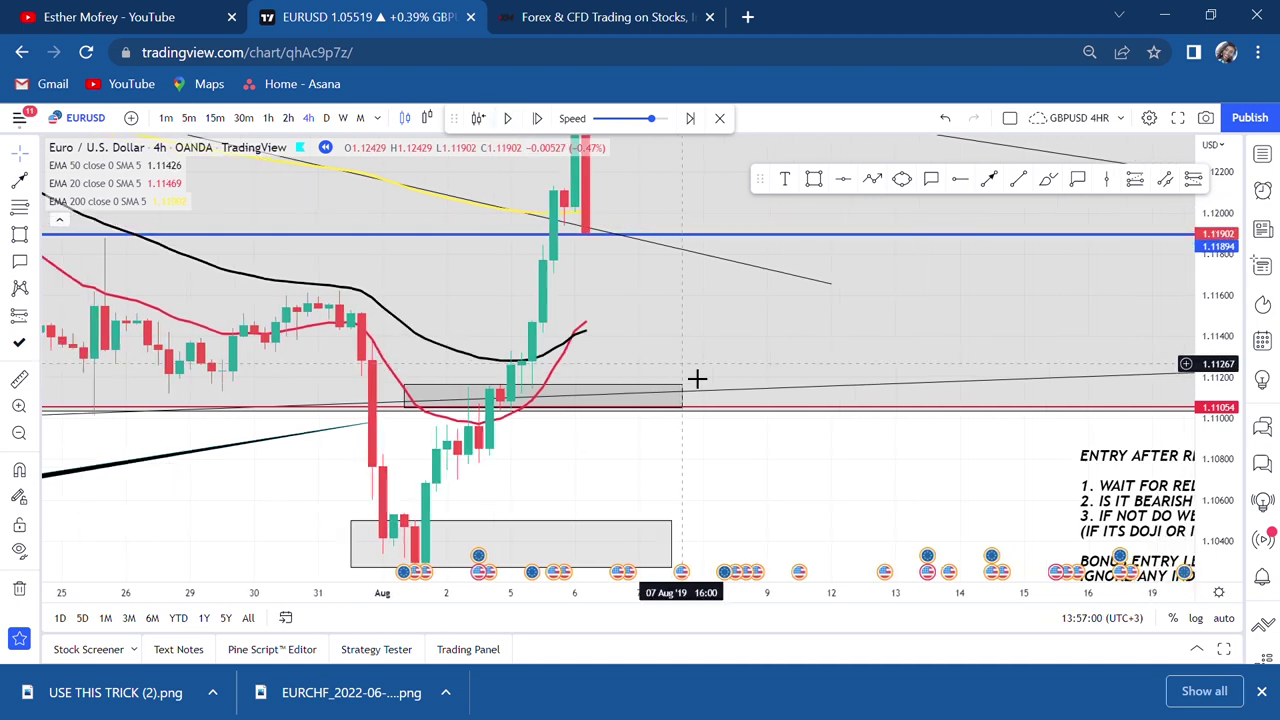
# Step: Examine the rally from the boxed lows past the blue 1.11894 level alongside the written retest entry rules
pyautogui.scroll(-3, 697, 378)
pyautogui.moveTo(1170, 377); pyautogui.dragTo(1163, 430)
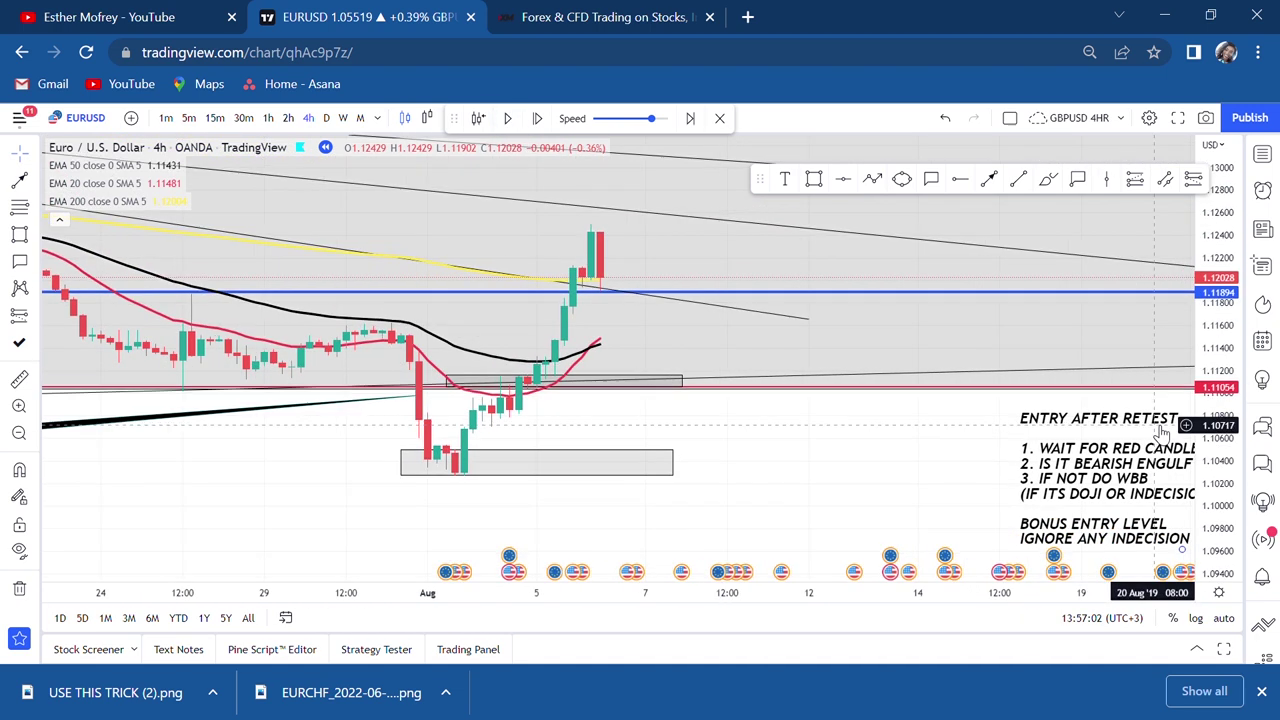
pyautogui.scroll(-3, 783, 369)
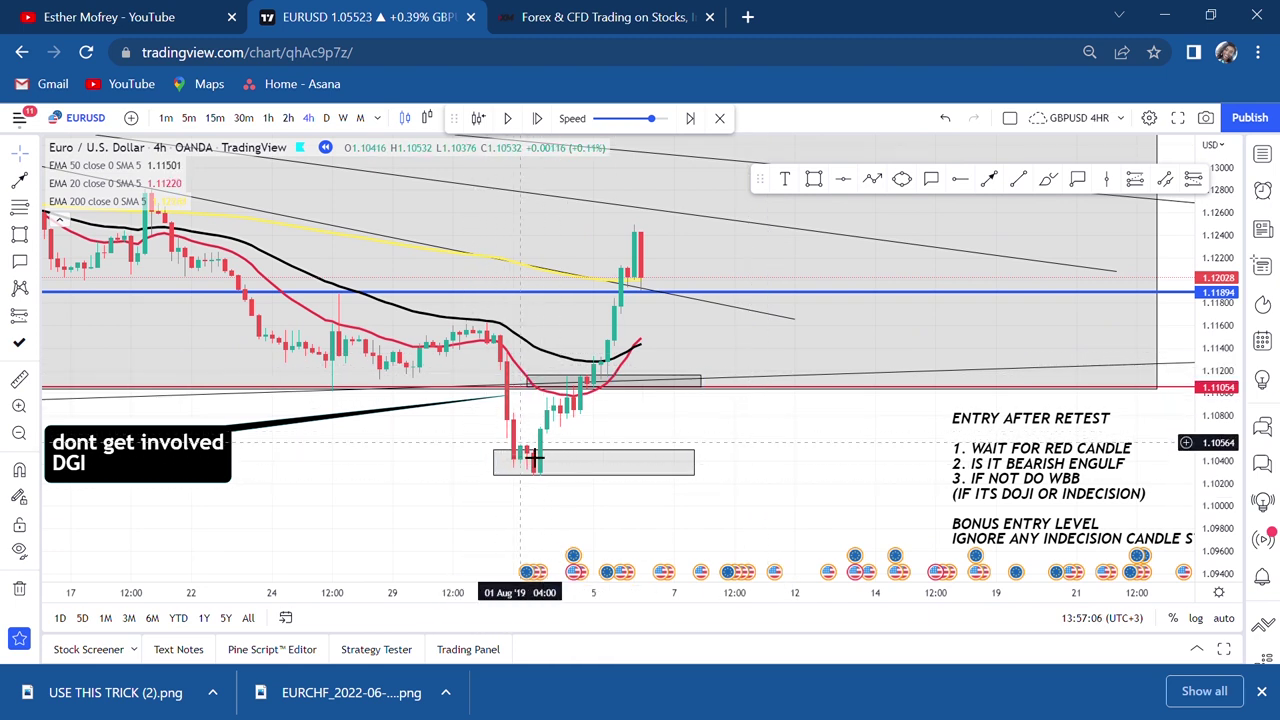
pyautogui.scroll(-1, 553, 432)
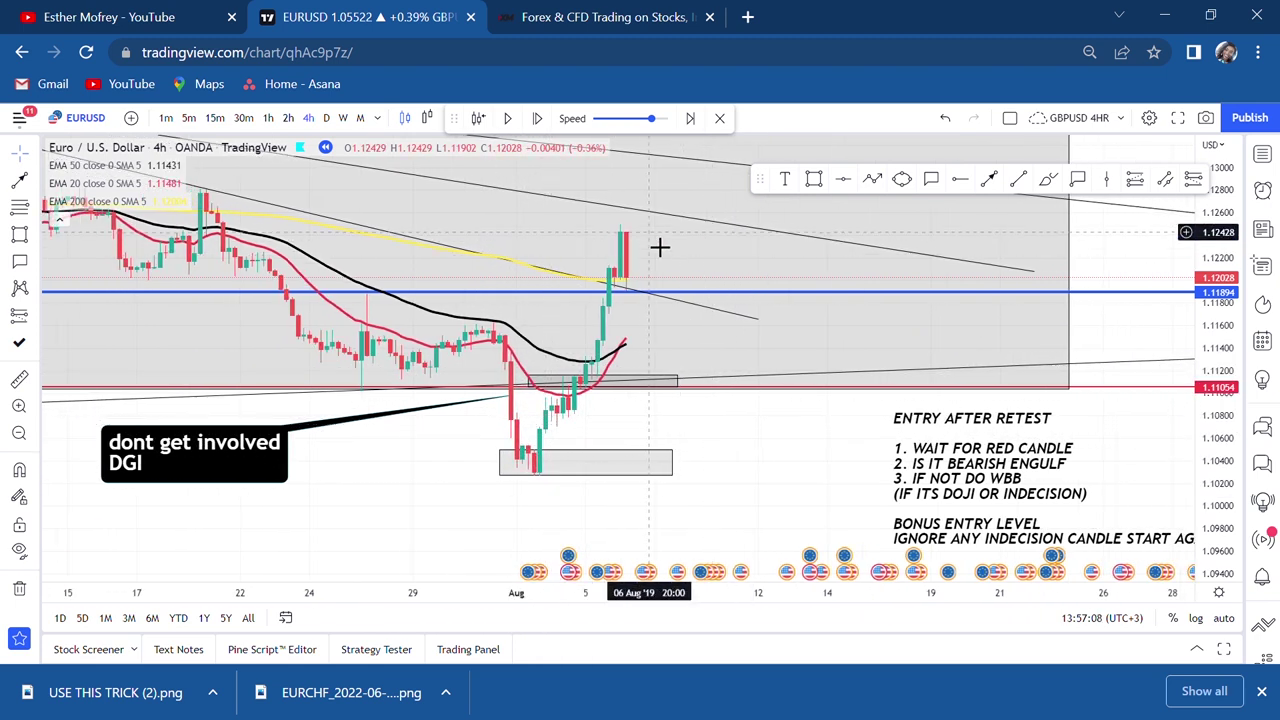
pyautogui.scroll(3, 660, 250)
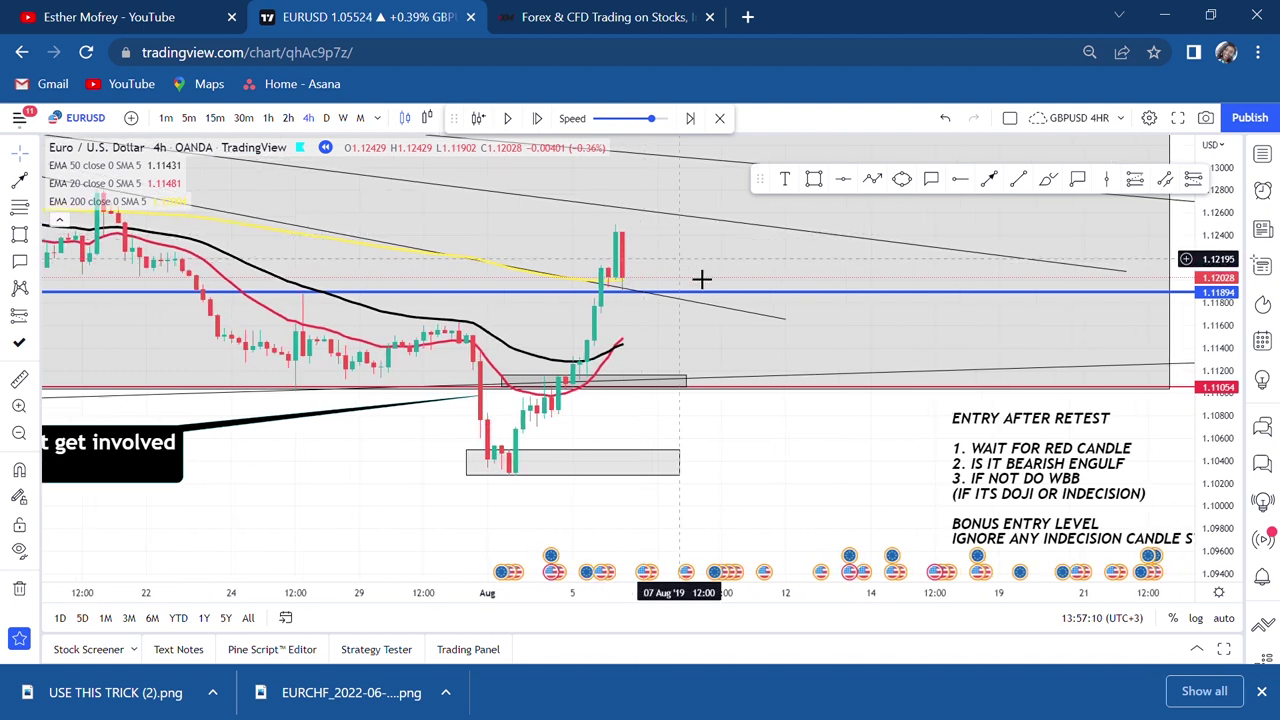
pyautogui.moveTo(754, 274); pyautogui.dragTo(806, 326)
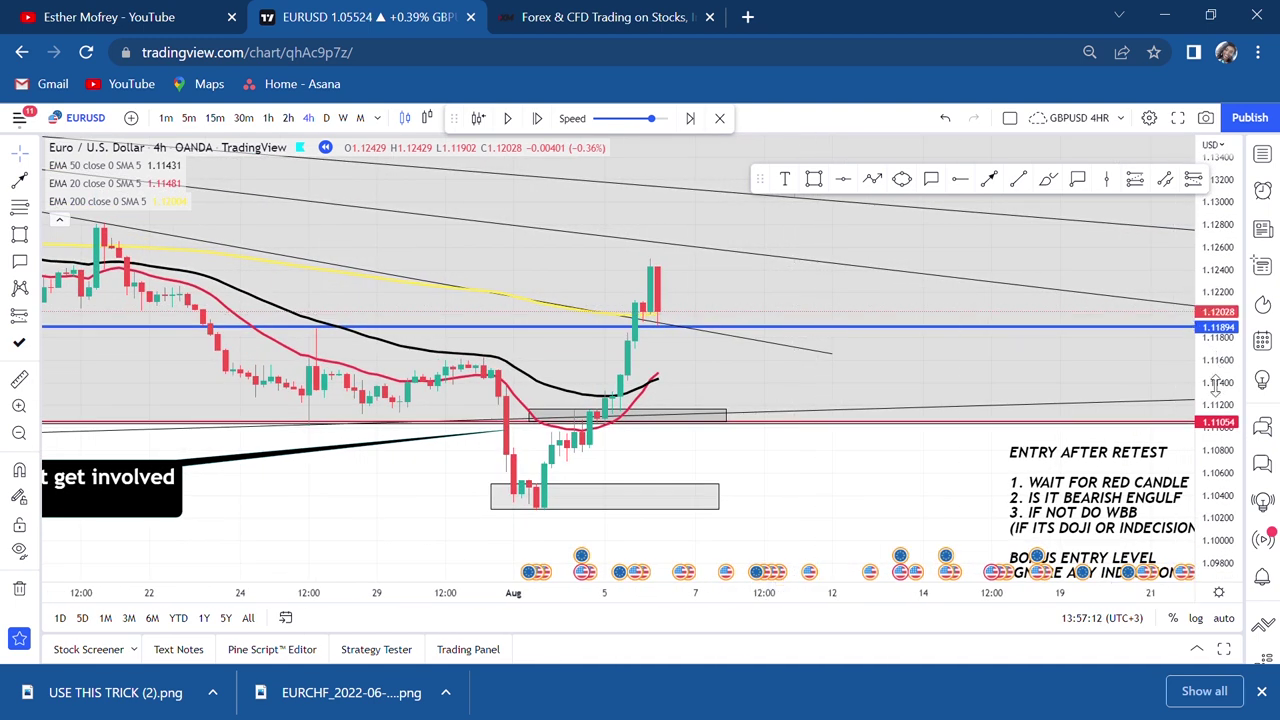
pyautogui.moveTo(1220, 385); pyautogui.dragTo(1220, 330)
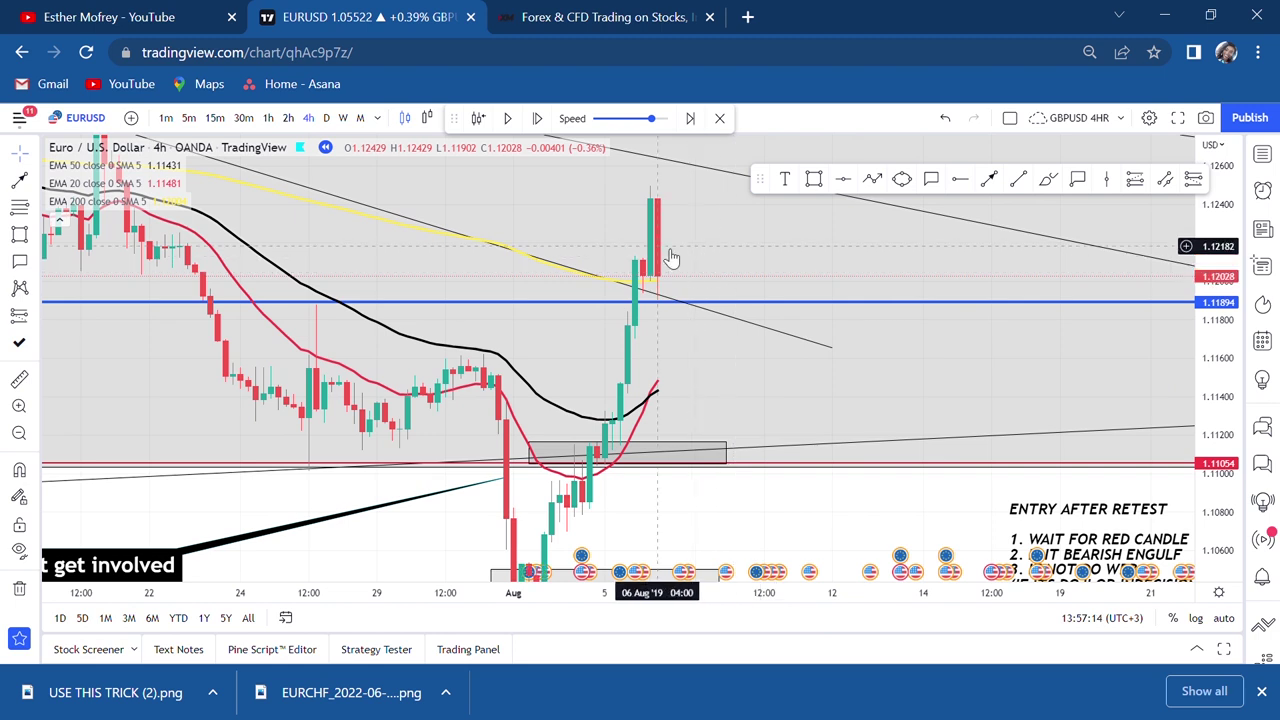
pyautogui.moveTo(729, 291); pyautogui.dragTo(709, 177)
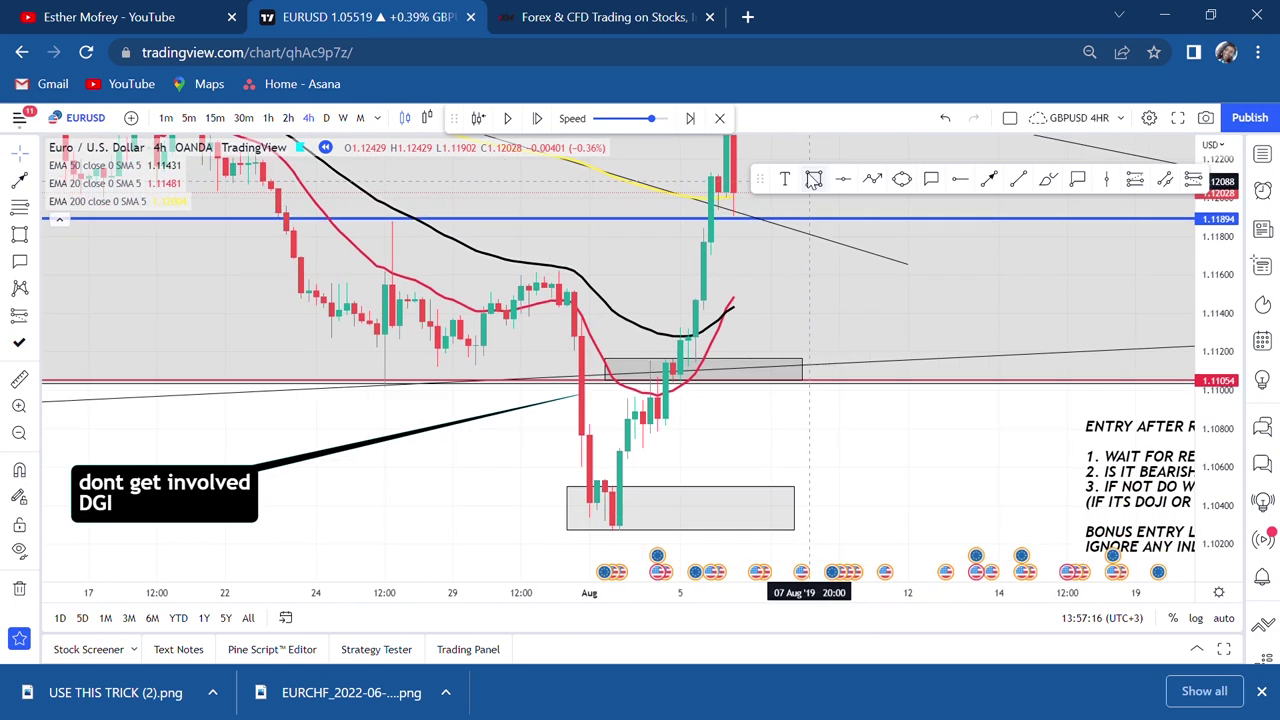
# Step: Play the replay on to 7 August 2019, pausing as price returns to the 1.11894 level
pyautogui.moveTo(789, 263); pyautogui.dragTo(734, 289)
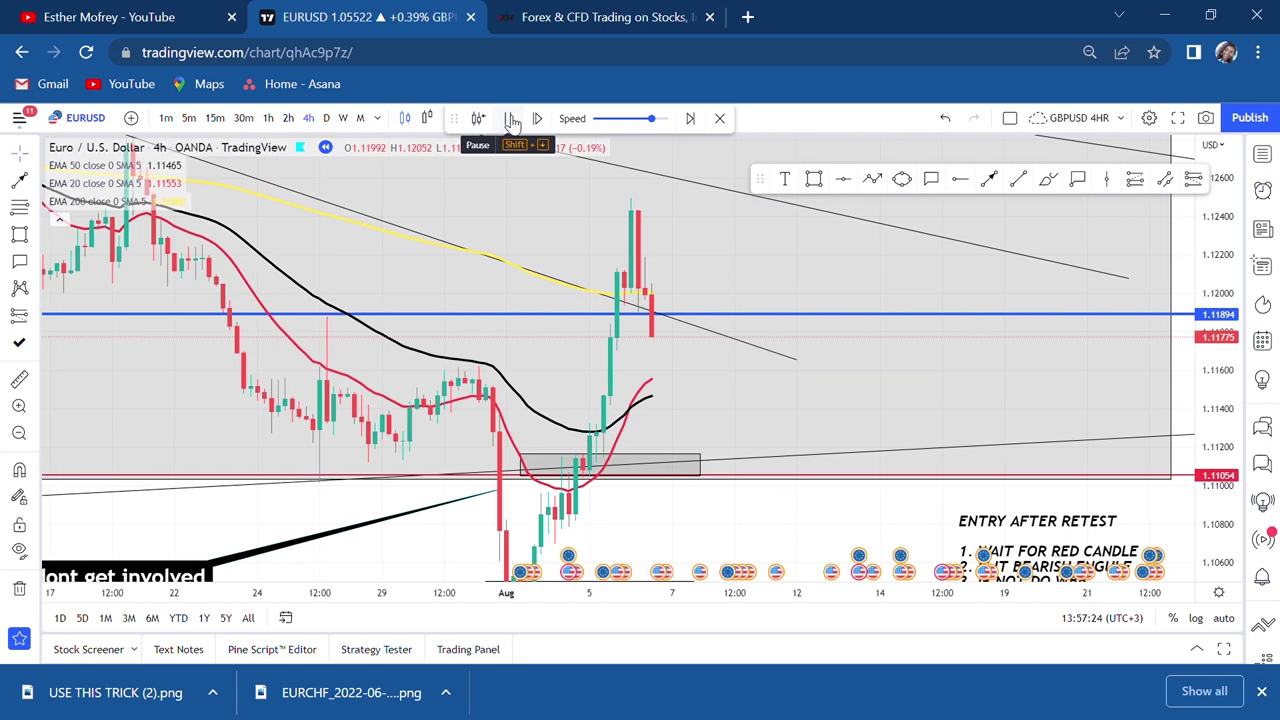
pyautogui.click(512, 121)
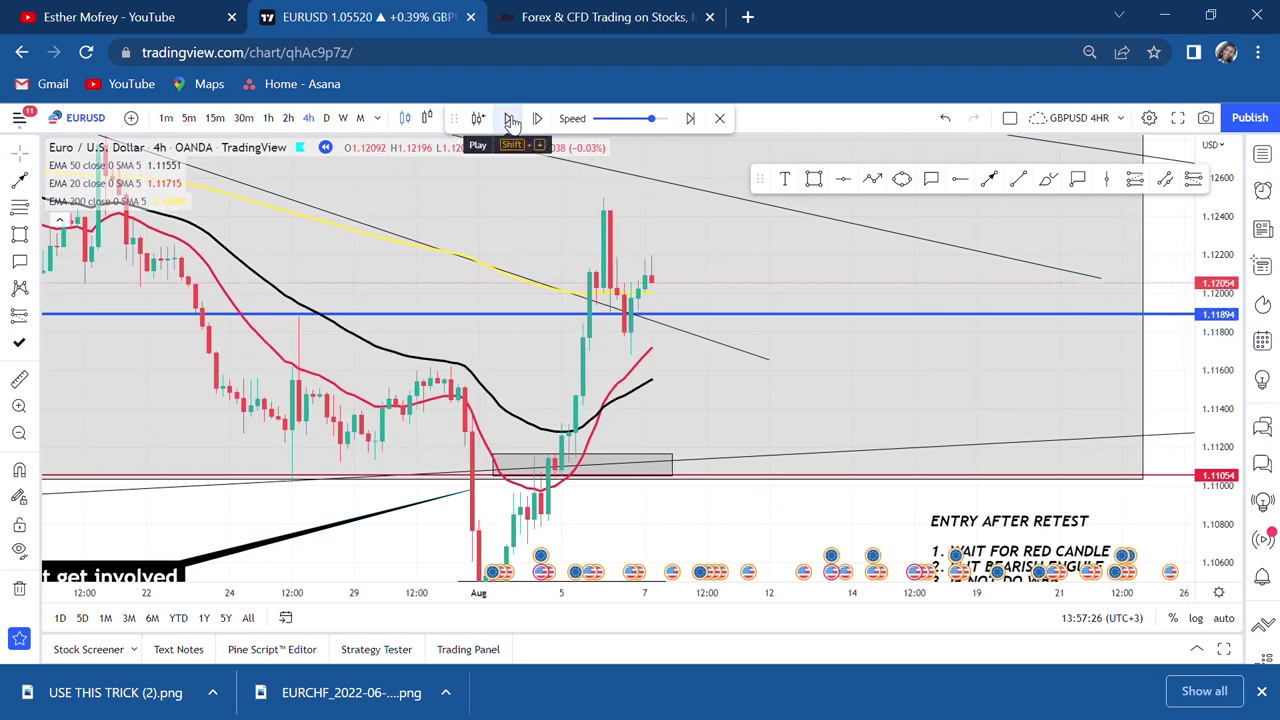
pyautogui.hotkey('shift', 'Right')
pyautogui.hotkey('shift', 'Right')
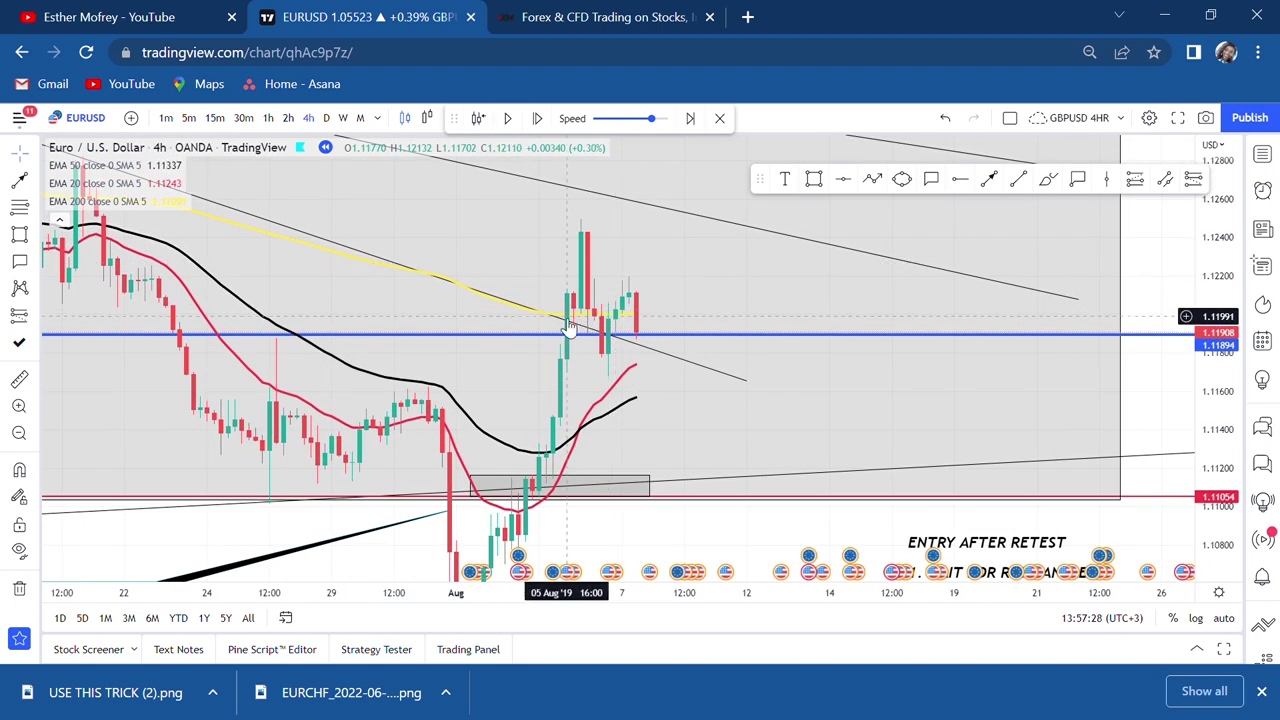
# Step: Draw a rectangle around the candles above the blue level between 1.12483 and 1.11912, and delete it
pyautogui.moveTo(723, 251); pyautogui.dragTo(737, 320)
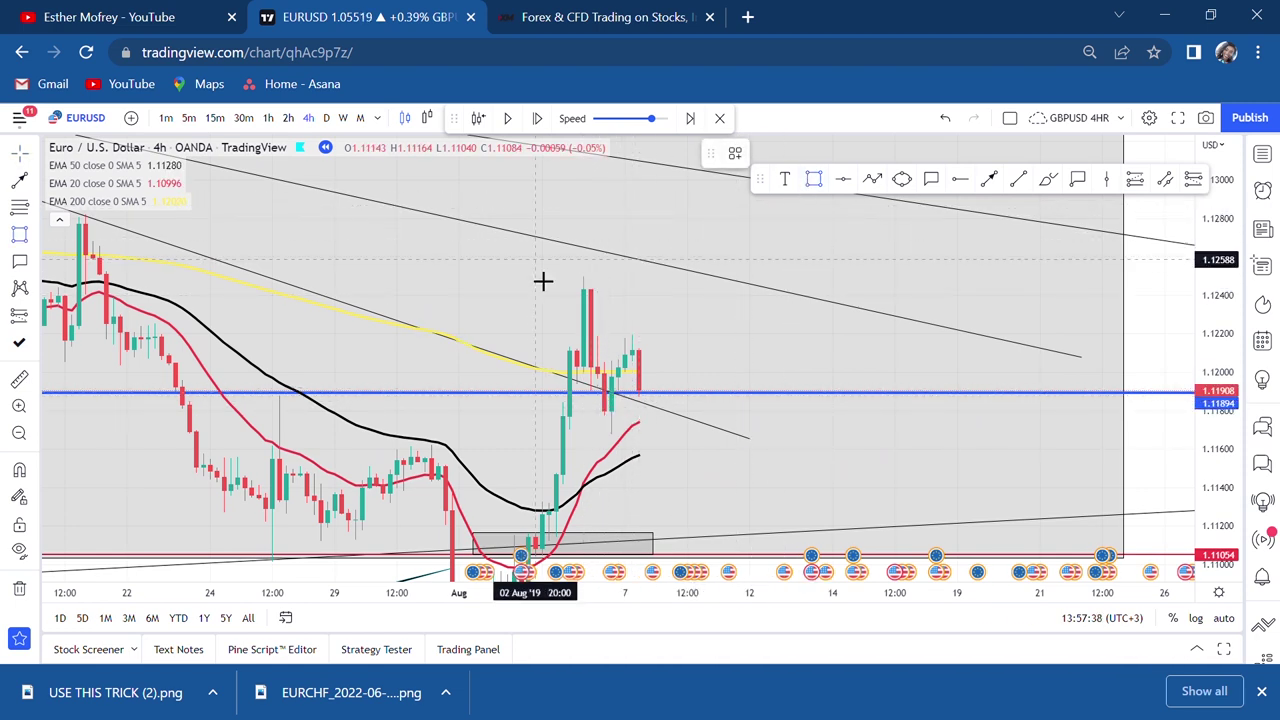
pyautogui.moveTo(536, 294)
pyautogui.mouseDown()
pyautogui.moveTo(734, 394)
pyautogui.moveTo(820, 397)
pyautogui.mouseUp()
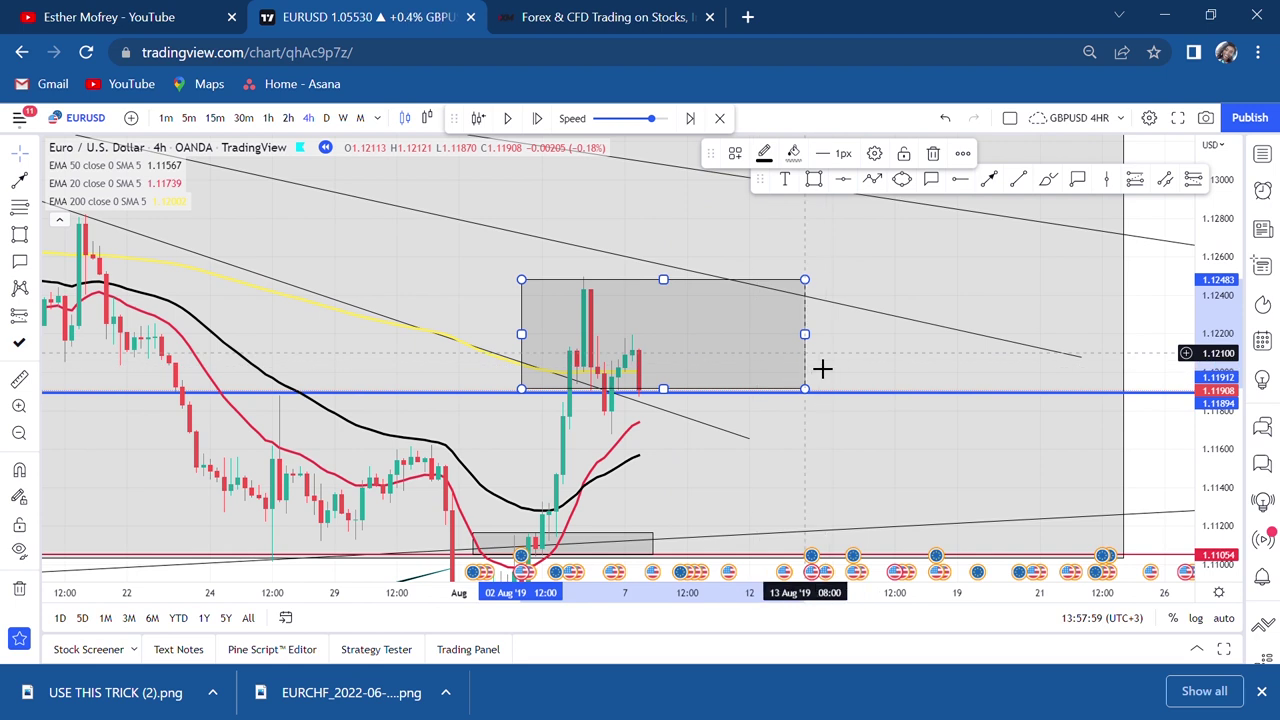
pyautogui.press('Delete')
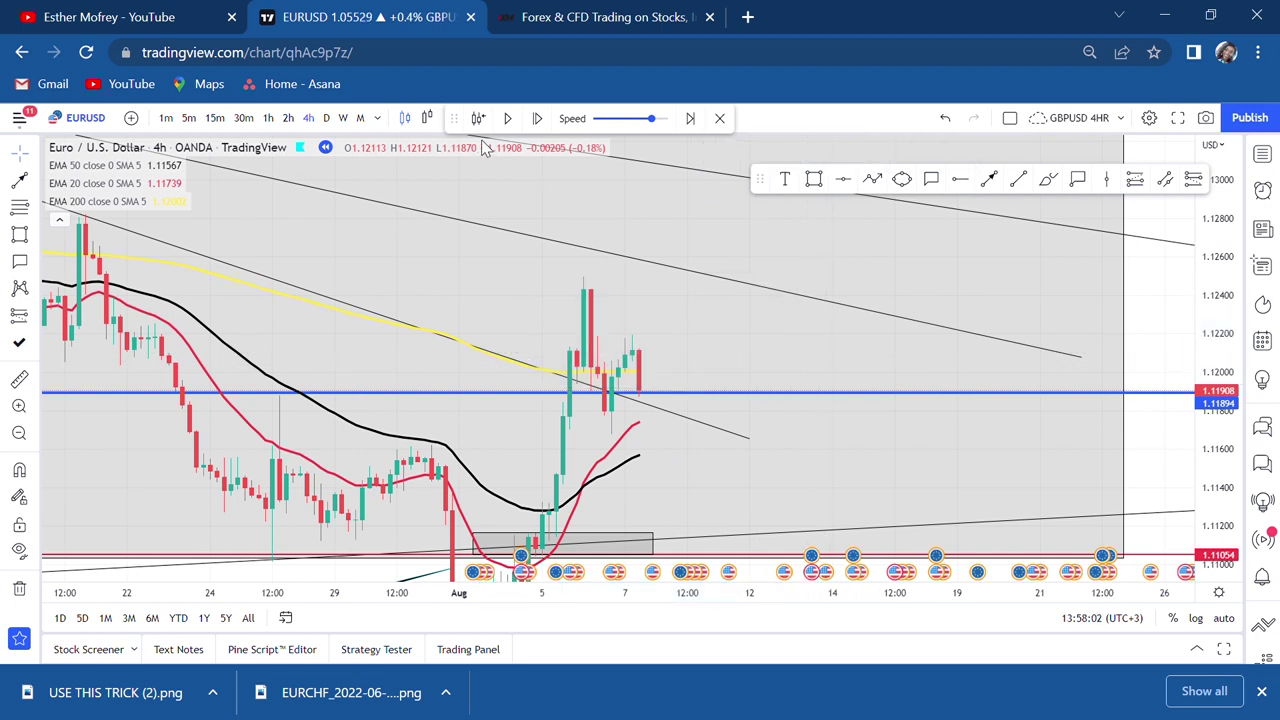
# Step: Play the replay on through the sideways candles and pause it on 14 August 2019
pyautogui.moveTo(1224, 310); pyautogui.dragTo(1186, 450)
pyautogui.scroll(-5, 1178, 370)
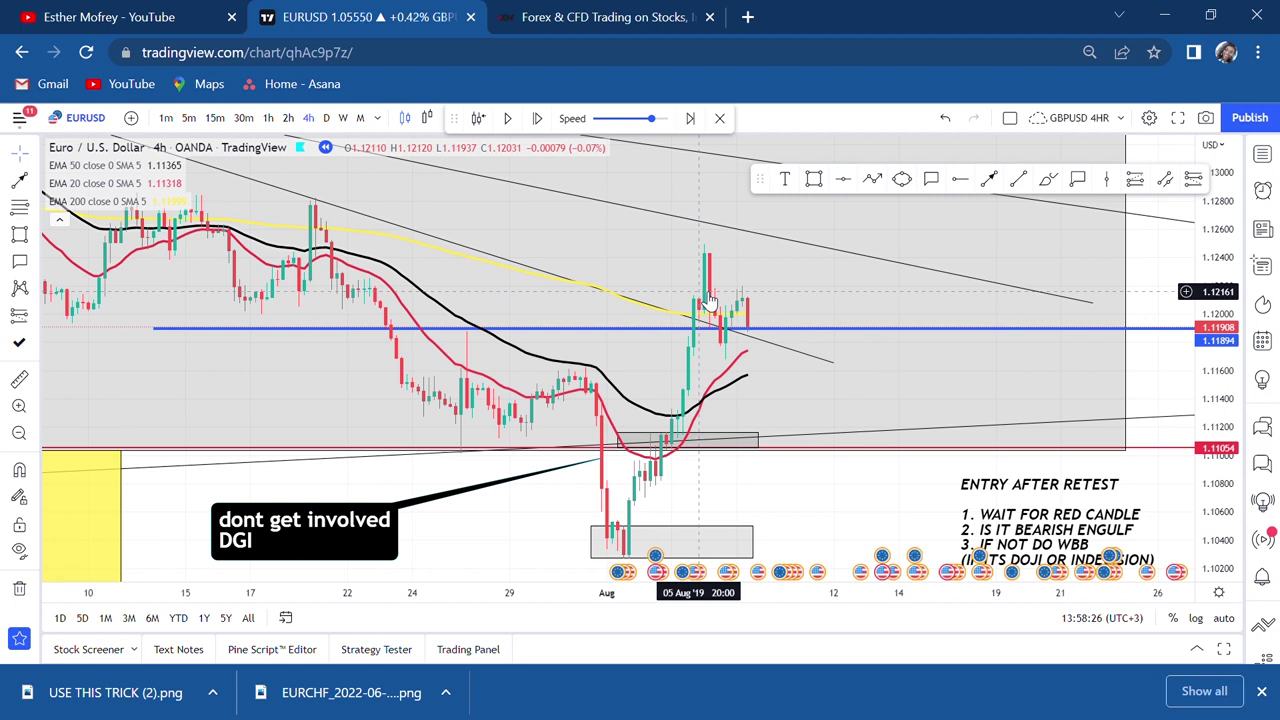
pyautogui.moveTo(831, 491); pyautogui.dragTo(715, 478)
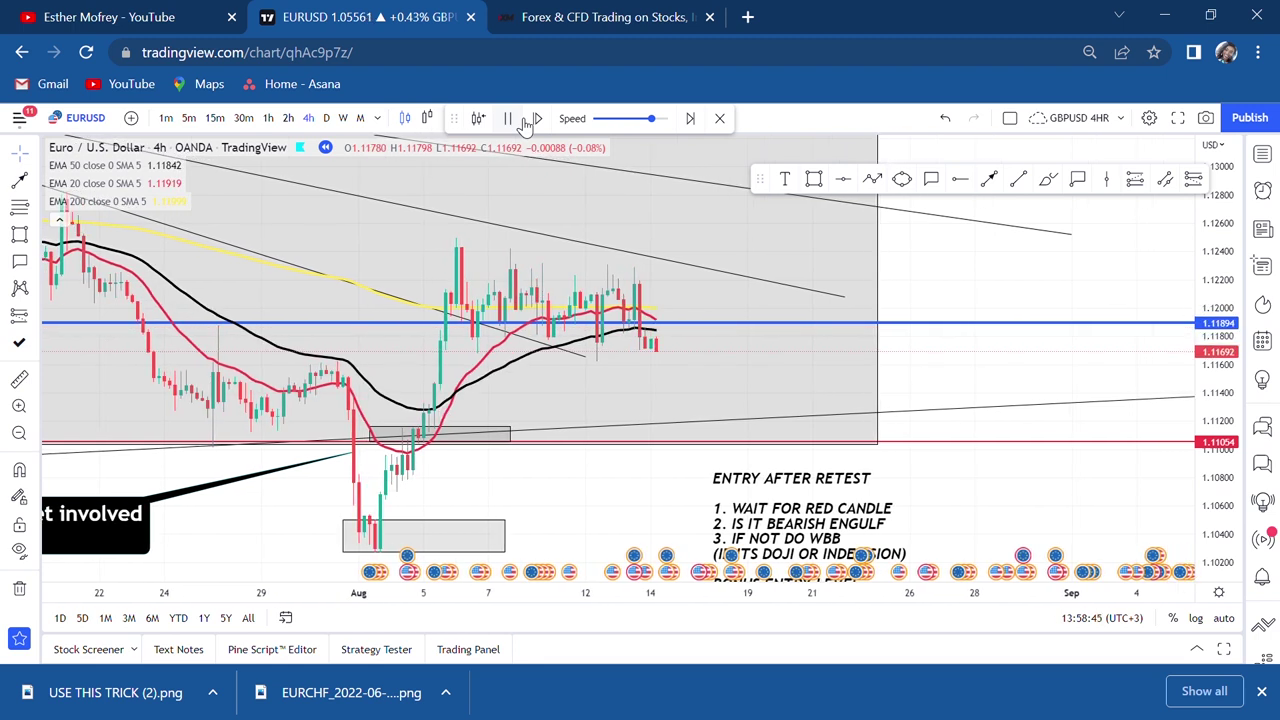
pyautogui.click(519, 120)
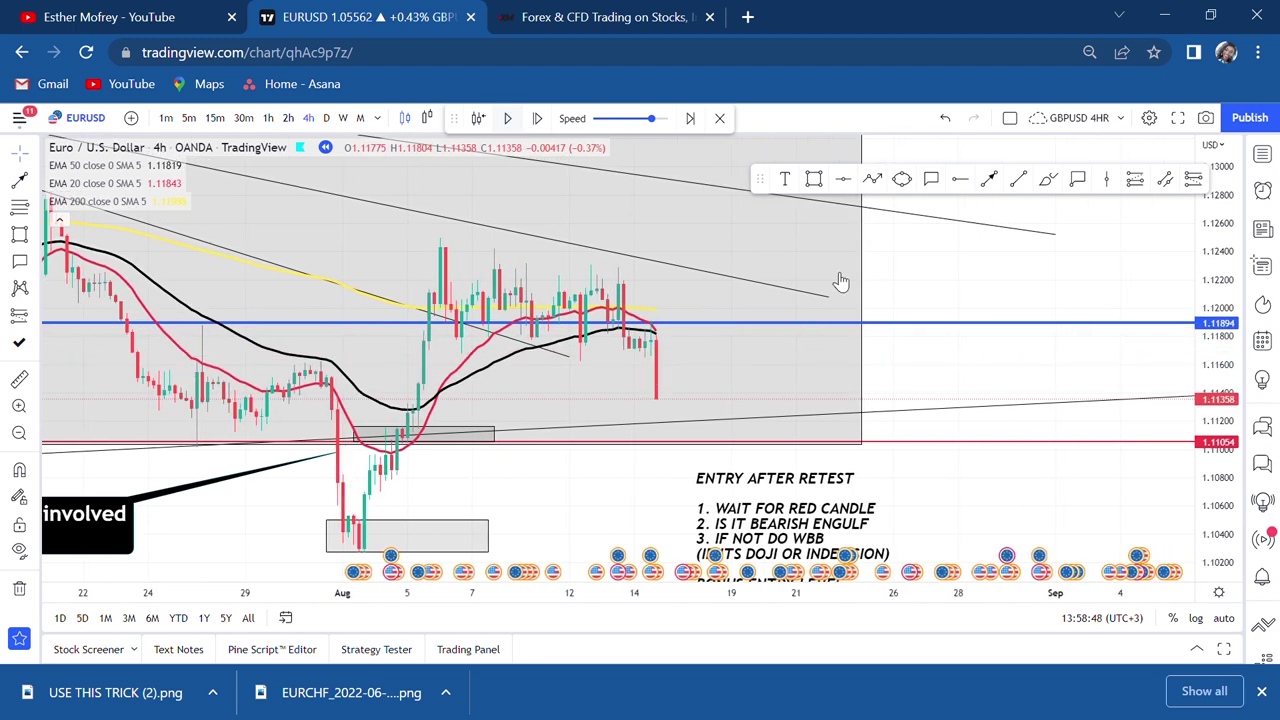
# Step: Draw a rectangle around the consolidation candles from 2 to 22 August 2019, between 1.12501 and 1.11639
pyautogui.click(814, 179)
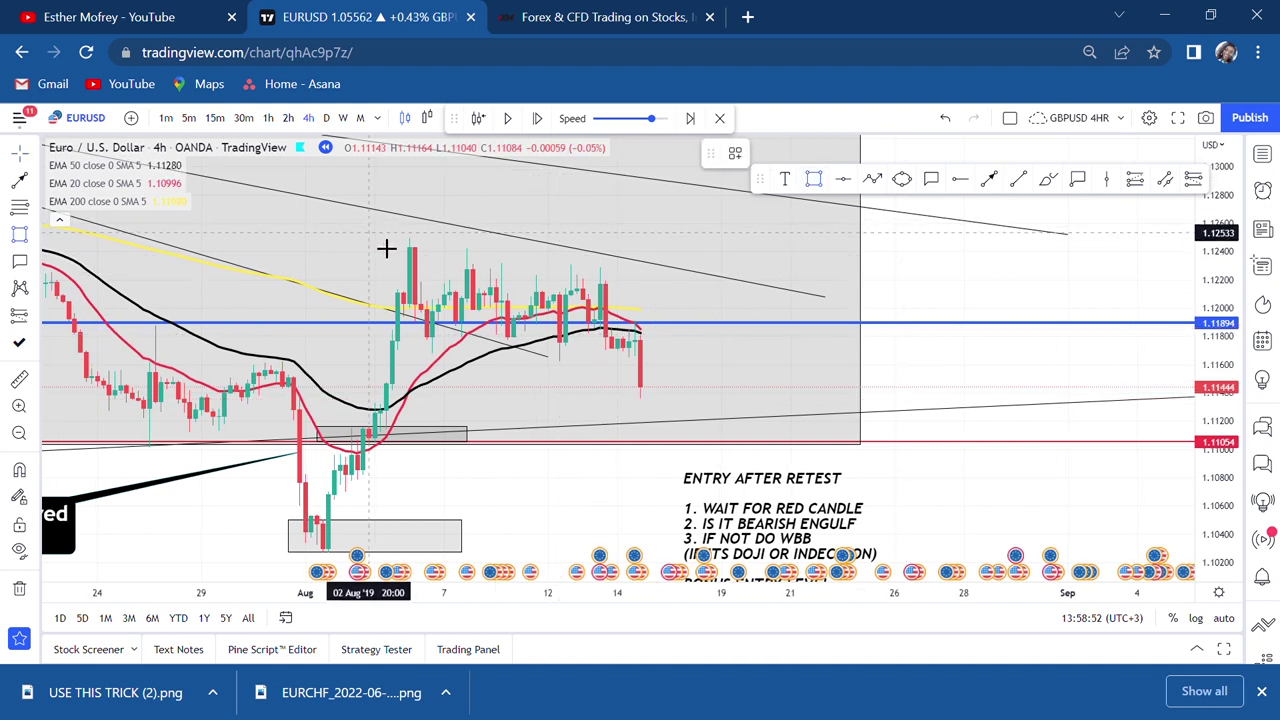
pyautogui.click(846, 364)
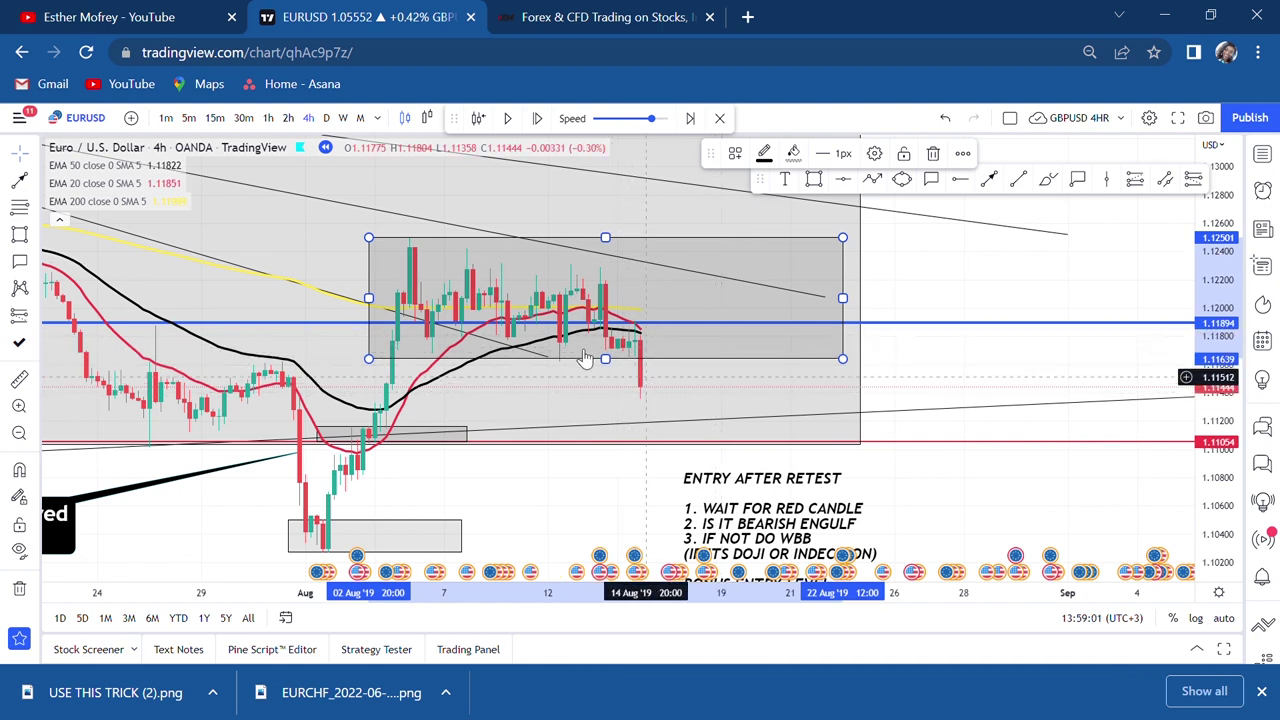
# Step: Review the entry rules, the "dont get involved DGI" callout and the boxed candle ranges across the breakout
pyautogui.scroll(-2, 800, 420)
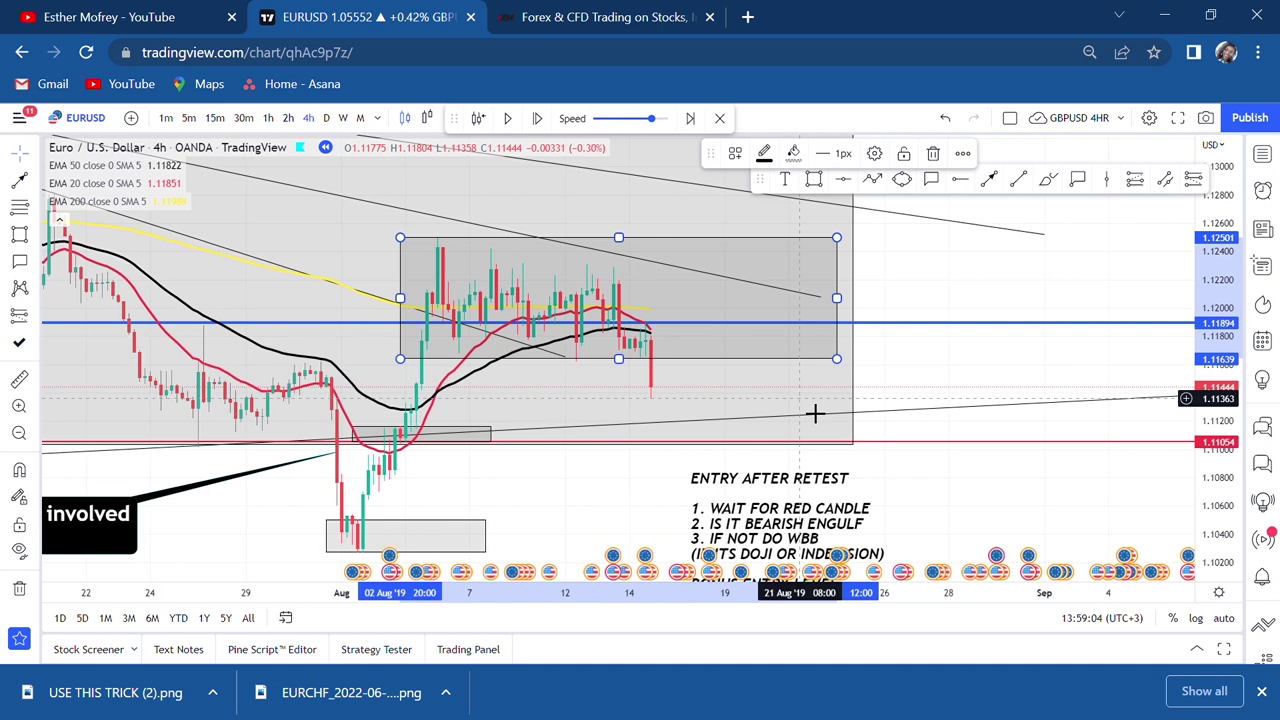
pyautogui.moveTo(763, 516); pyautogui.dragTo(955, 508)
pyautogui.moveTo(789, 531); pyautogui.dragTo(689, 429)
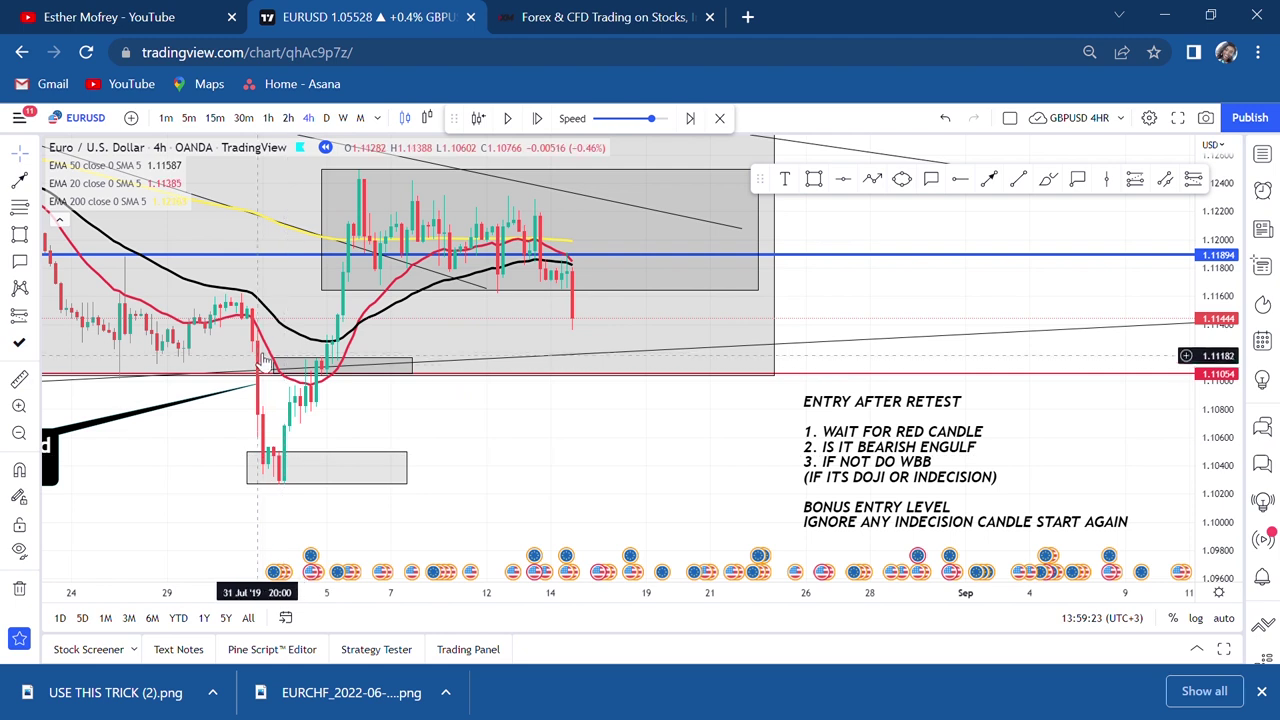
pyautogui.moveTo(263, 449); pyautogui.dragTo(411, 455)
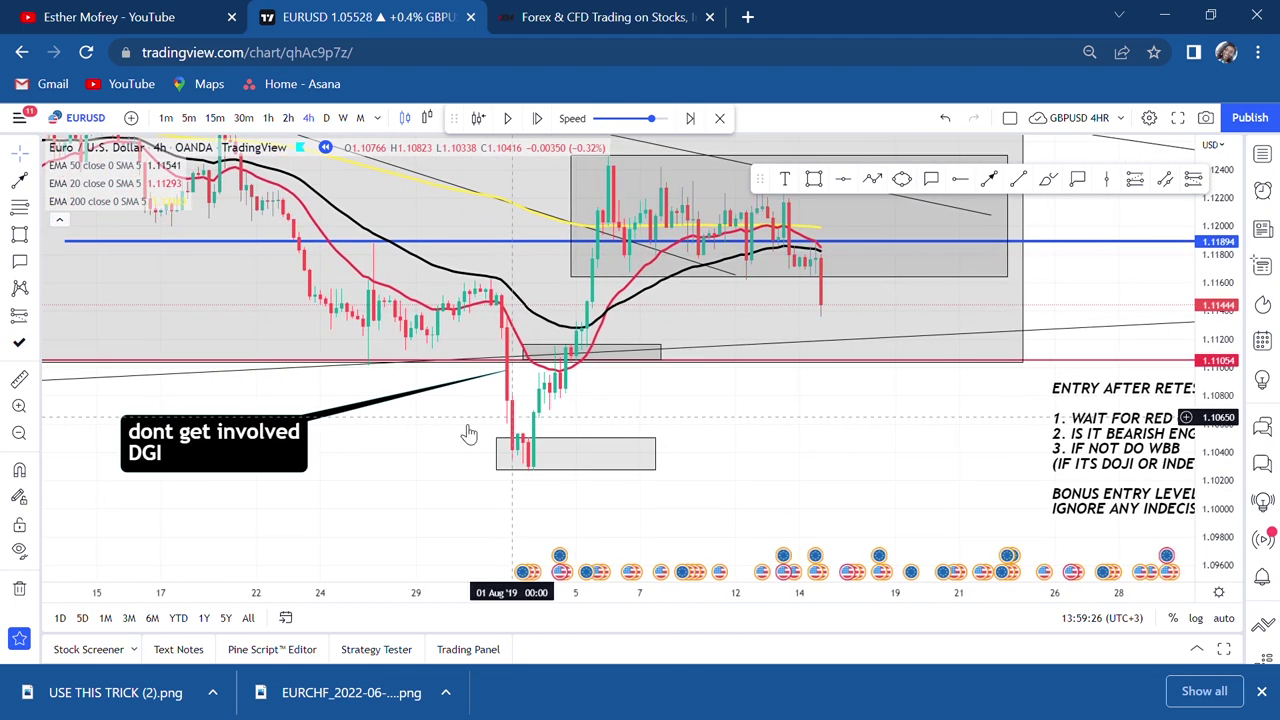
pyautogui.moveTo(420, 454); pyautogui.dragTo(304, 501)
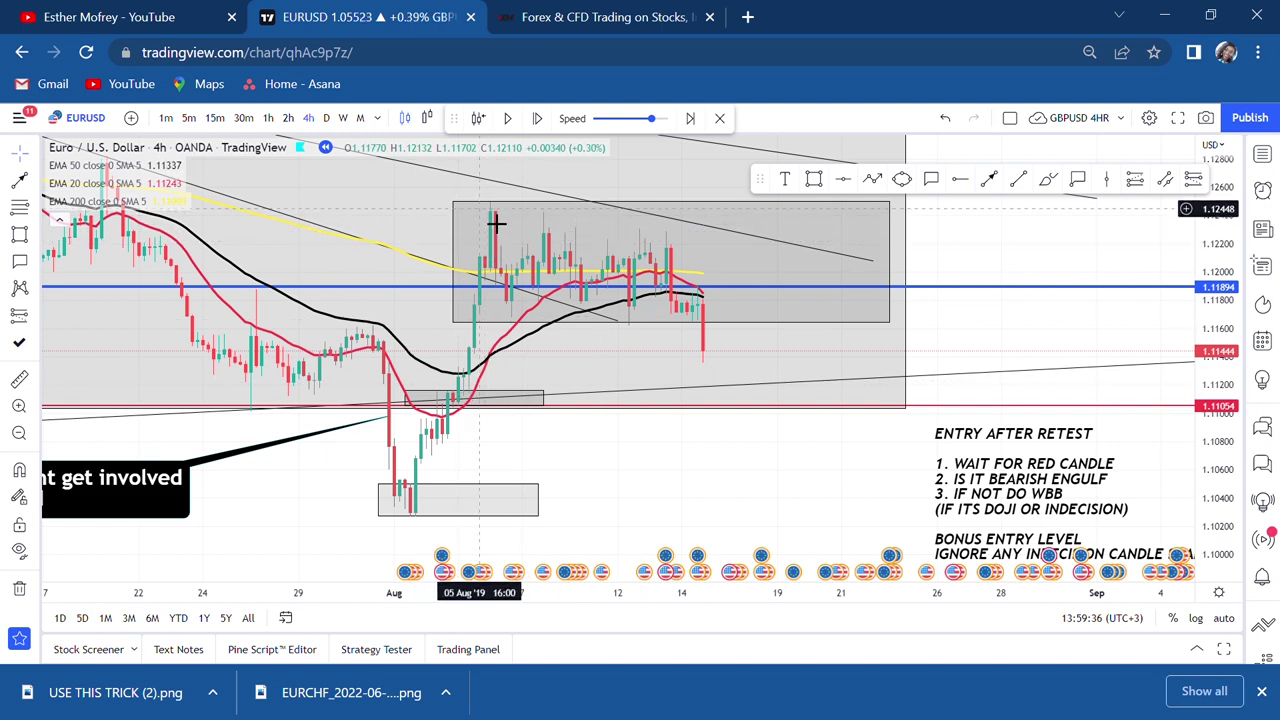
pyautogui.scroll(-4, 470, 214)
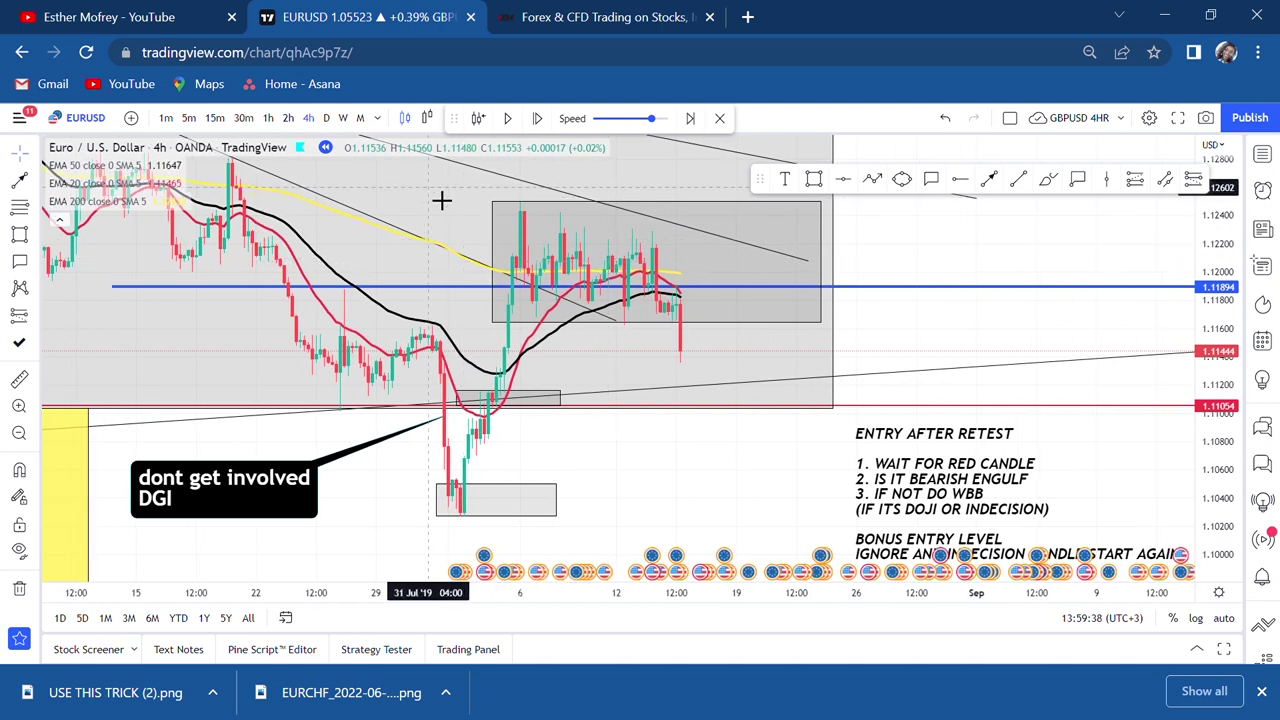
# Step: Lower the end of the descending trendline starting 25 June 2019 to 1.11879 on 21 August 2019
pyautogui.moveTo(466, 226); pyautogui.dragTo(735, 409)
pyautogui.moveTo(312, 312); pyautogui.dragTo(380, 370)
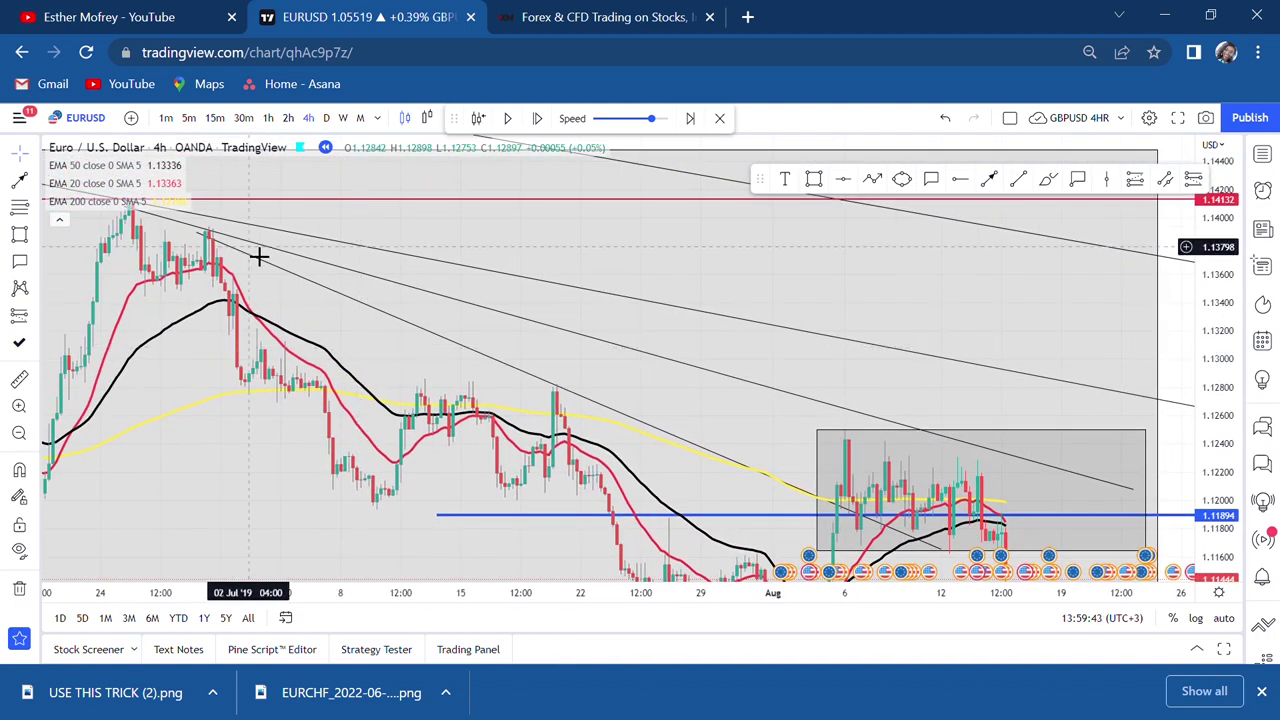
pyautogui.click(199, 226)
pyautogui.moveTo(600, 365); pyautogui.dragTo(513, 343)
pyautogui.moveTo(1045, 468); pyautogui.dragTo(1041, 496)
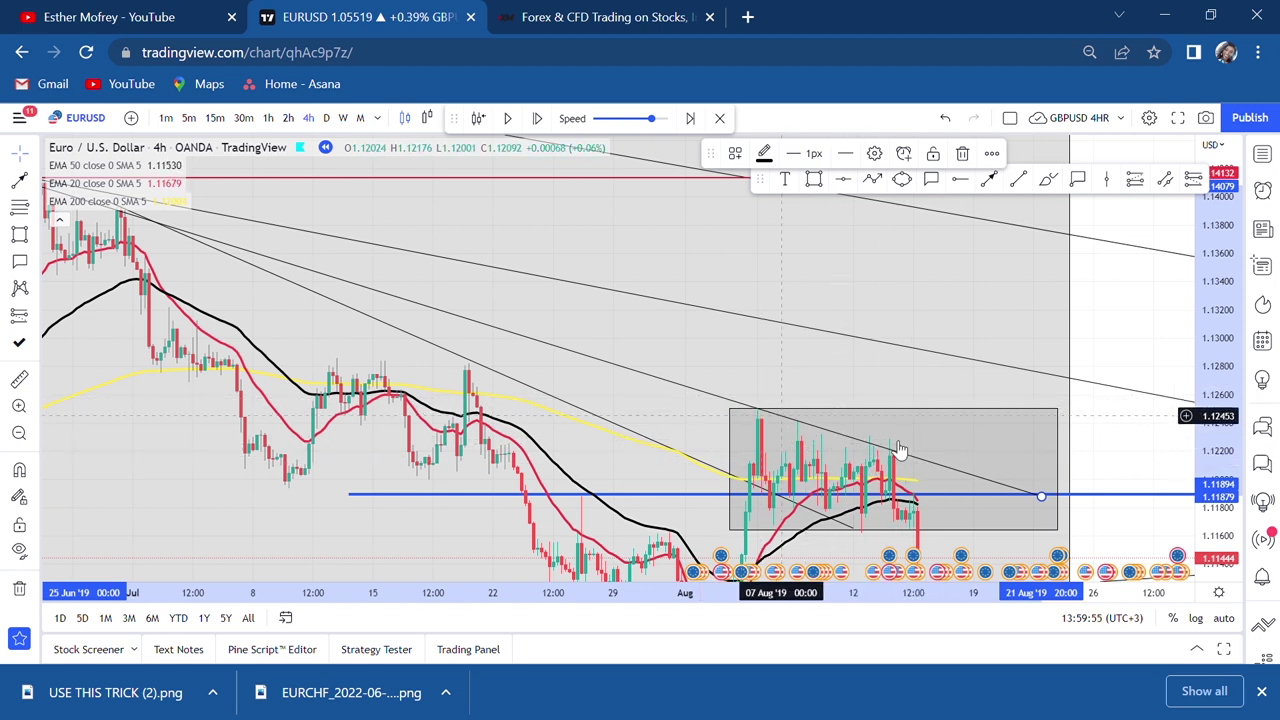
pyautogui.moveTo(1106, 451)
pyautogui.mouseDown()
pyautogui.moveTo(1017, 371)
pyautogui.moveTo(1006, 323)
pyautogui.mouseUp()
pyautogui.scroll(2, 1007, 321)
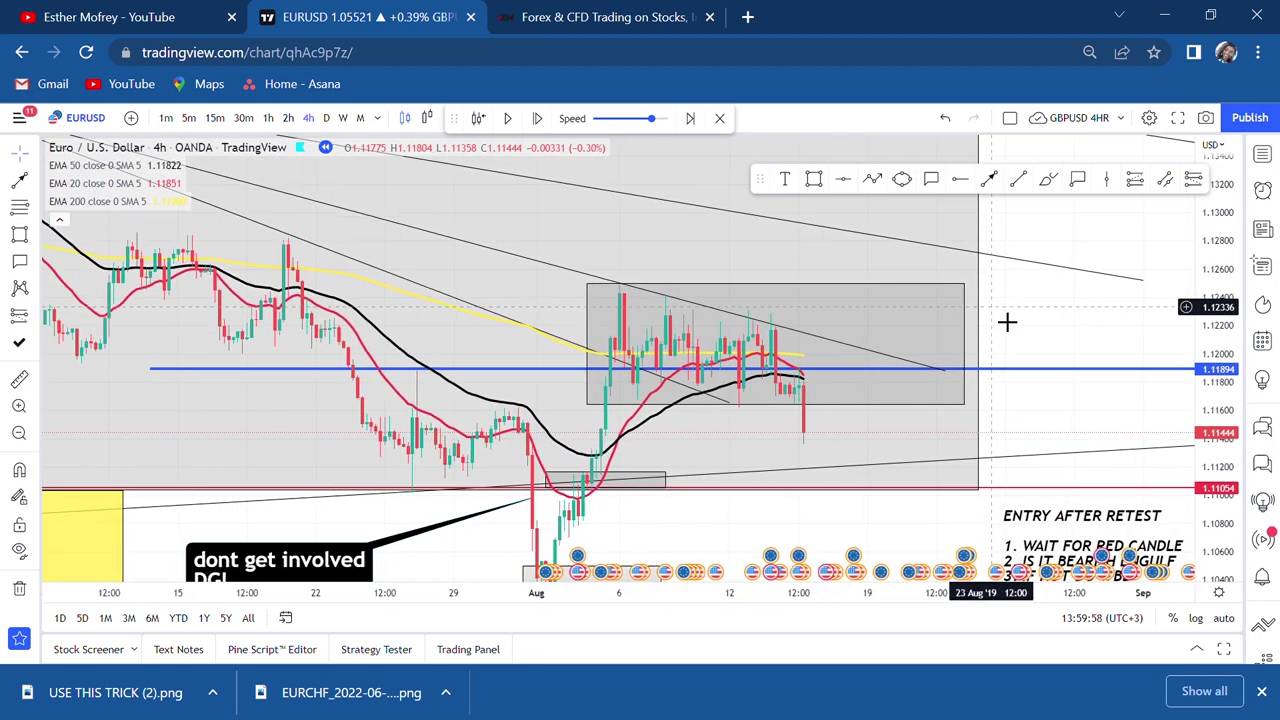
pyautogui.moveTo(1039, 482); pyautogui.dragTo(991, 317)
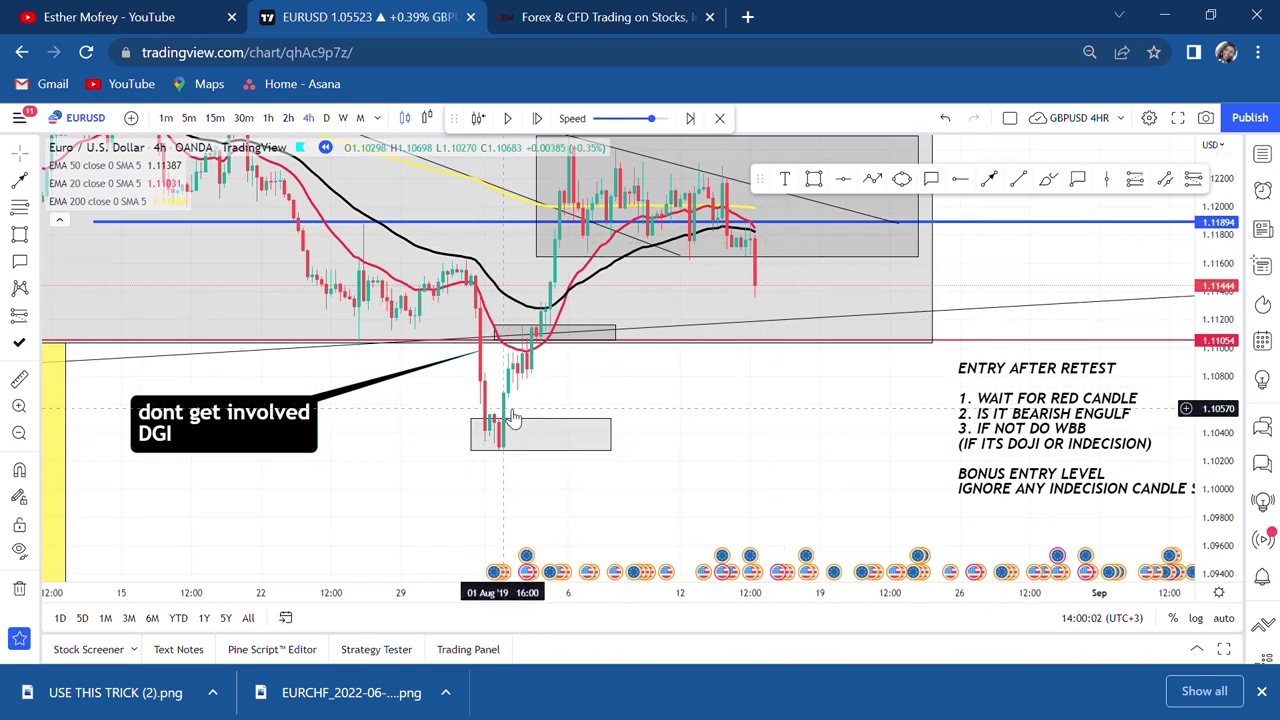
# Step: Measure the distance from about 1.11420 at the mid-August breakdown candle down to the horizontal line at 1.07671
pyautogui.scroll(2, 749, 323)
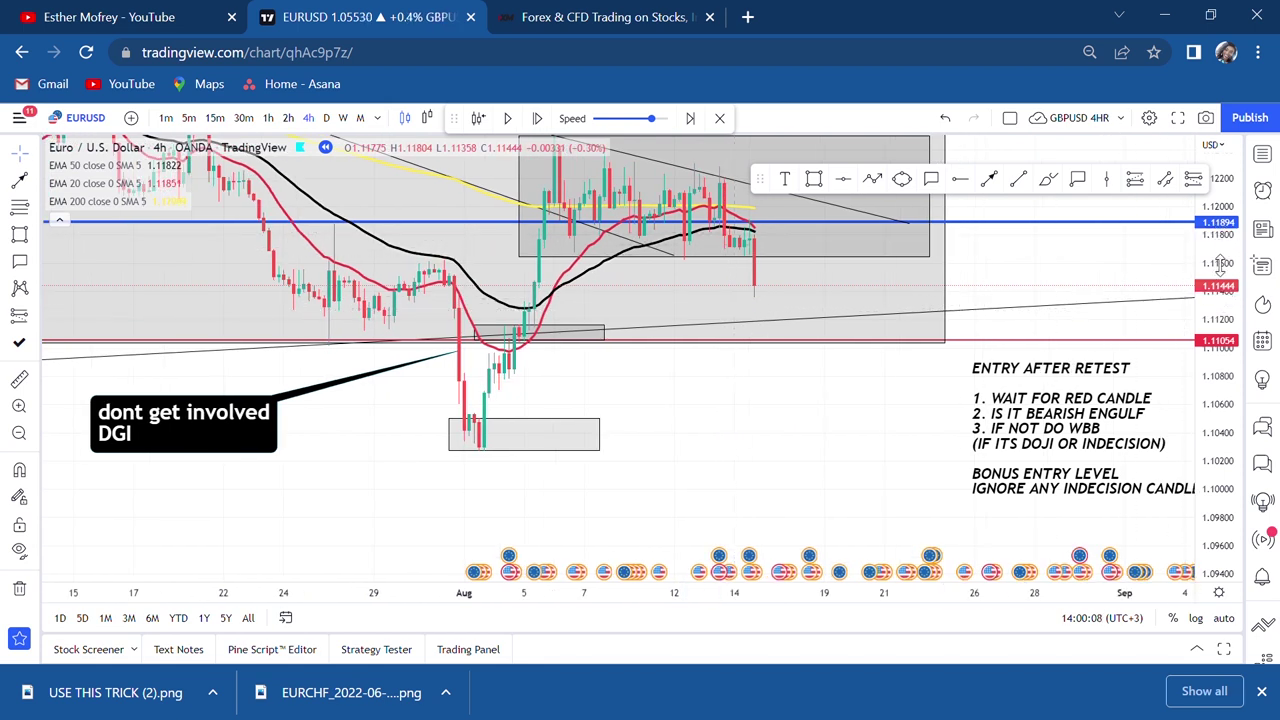
pyautogui.scroll(-2, 1220, 263)
pyautogui.scroll(-2, 829, 380)
pyautogui.scroll(-2, 832, 387)
pyautogui.scroll(-2, 1237, 258)
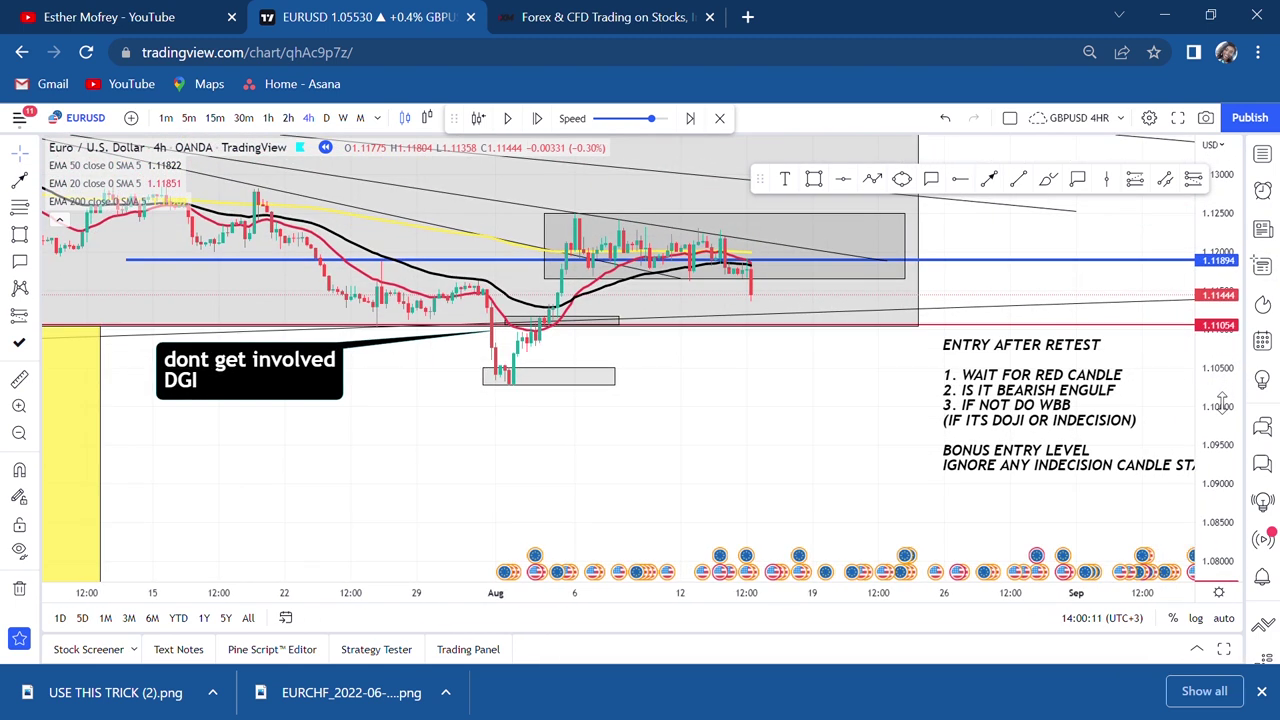
pyautogui.moveTo(835, 371); pyautogui.dragTo(823, 351)
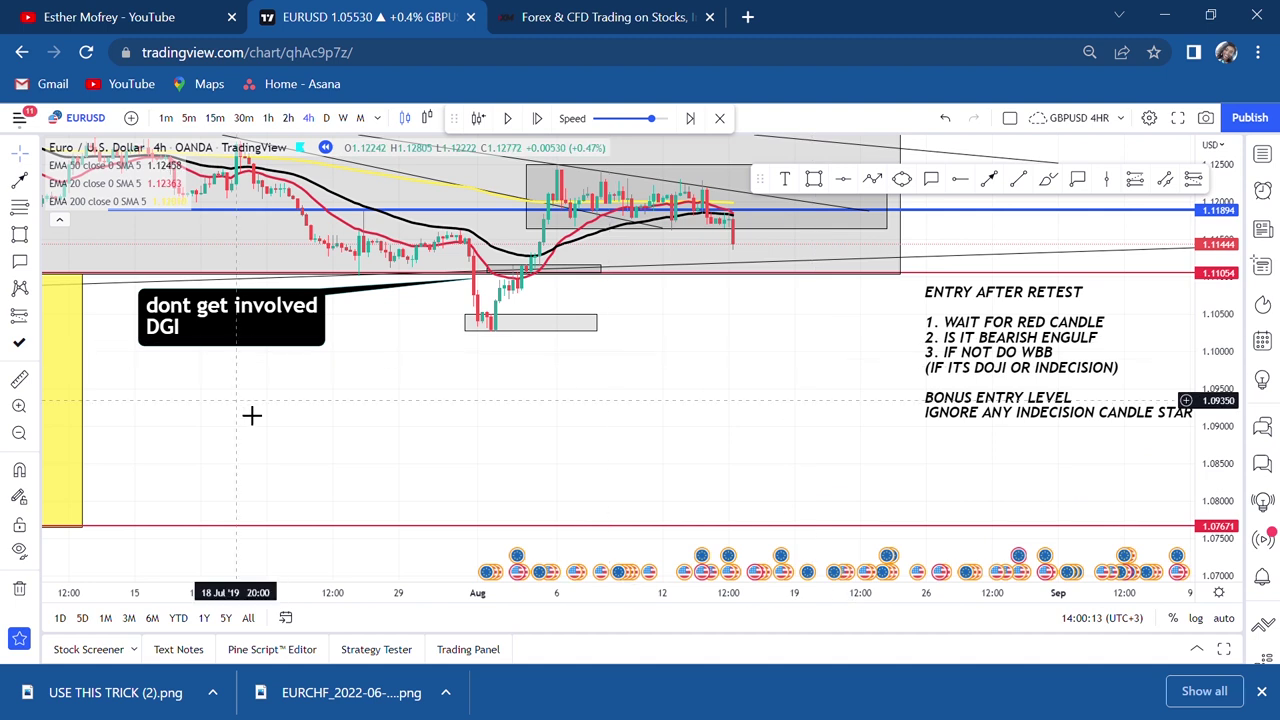
pyautogui.click(20, 380)
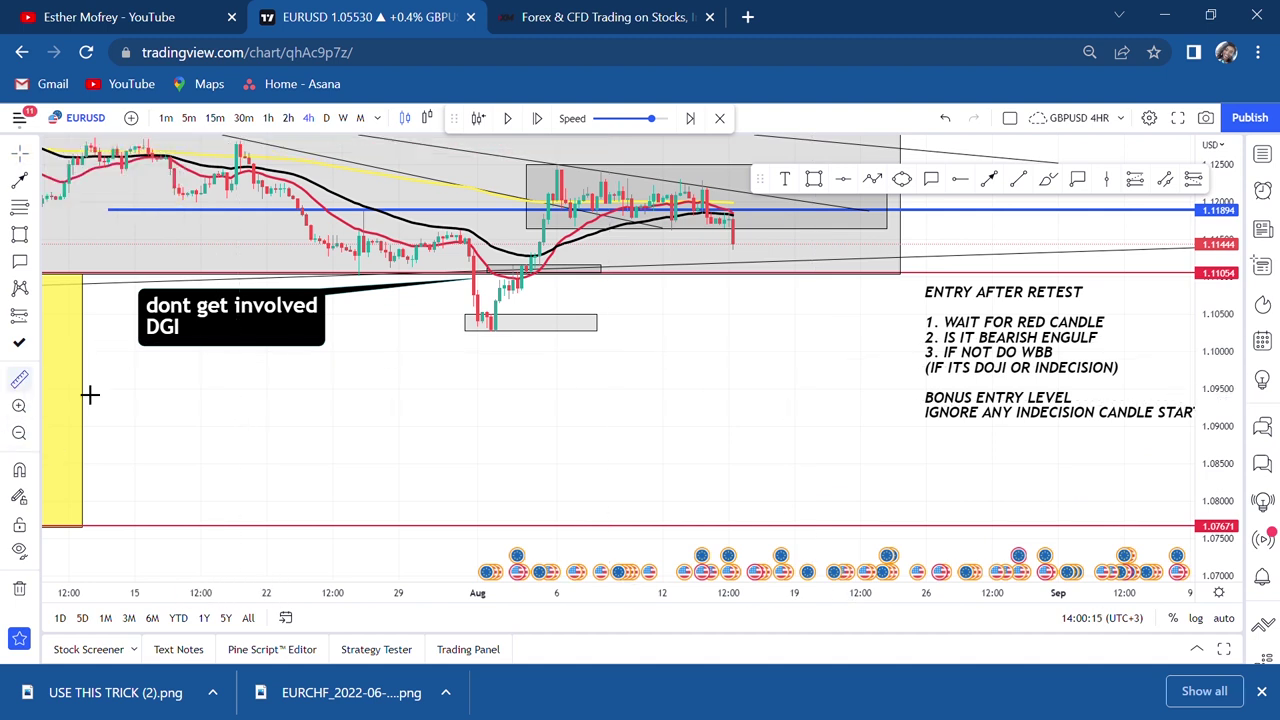
pyautogui.click(709, 261)
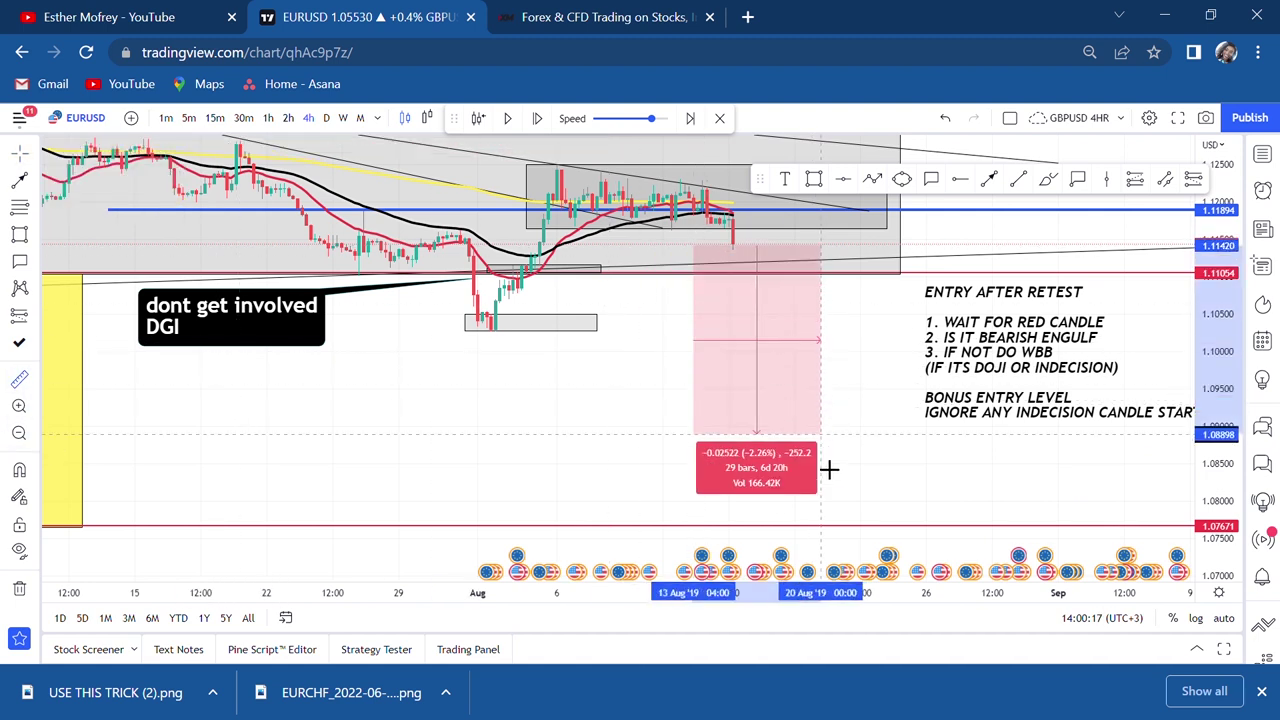
pyautogui.click(829, 534)
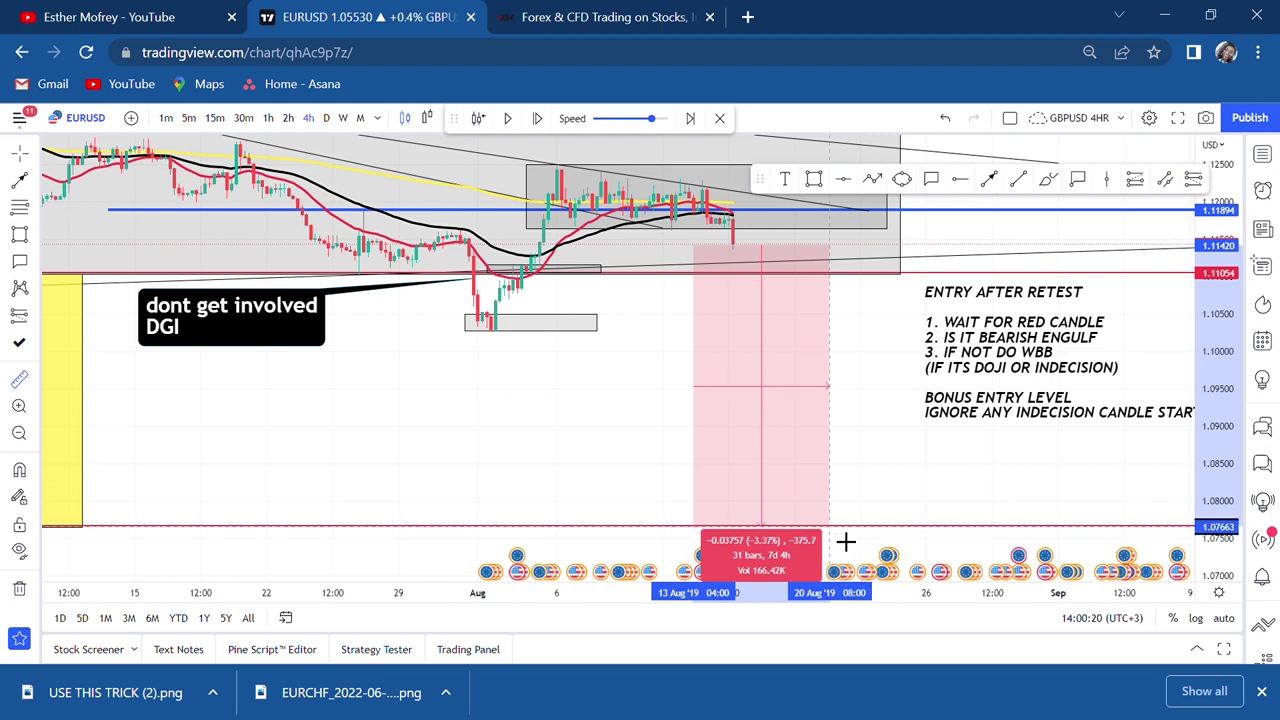
pyautogui.click(531, 423)
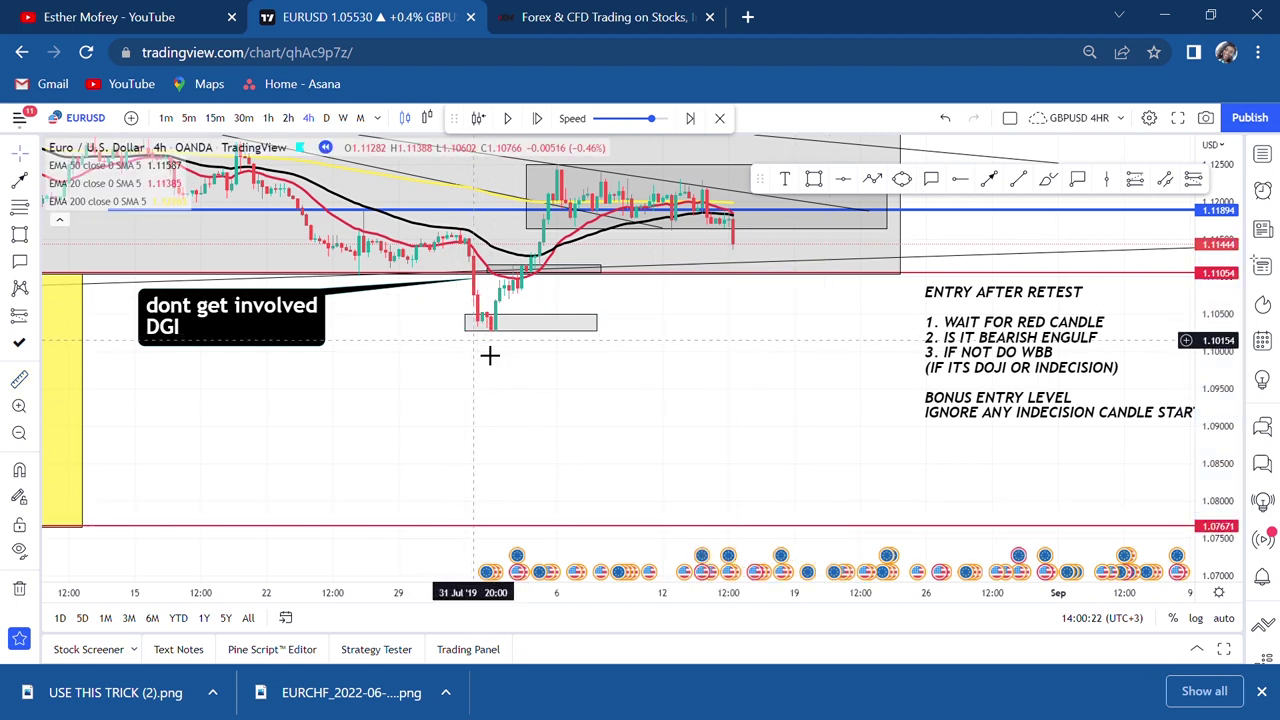
# Step: Switch the chart to the daily timeframe and review the short position against the BOS range and yellow projection box
pyautogui.press('d')
pyautogui.press('Return')
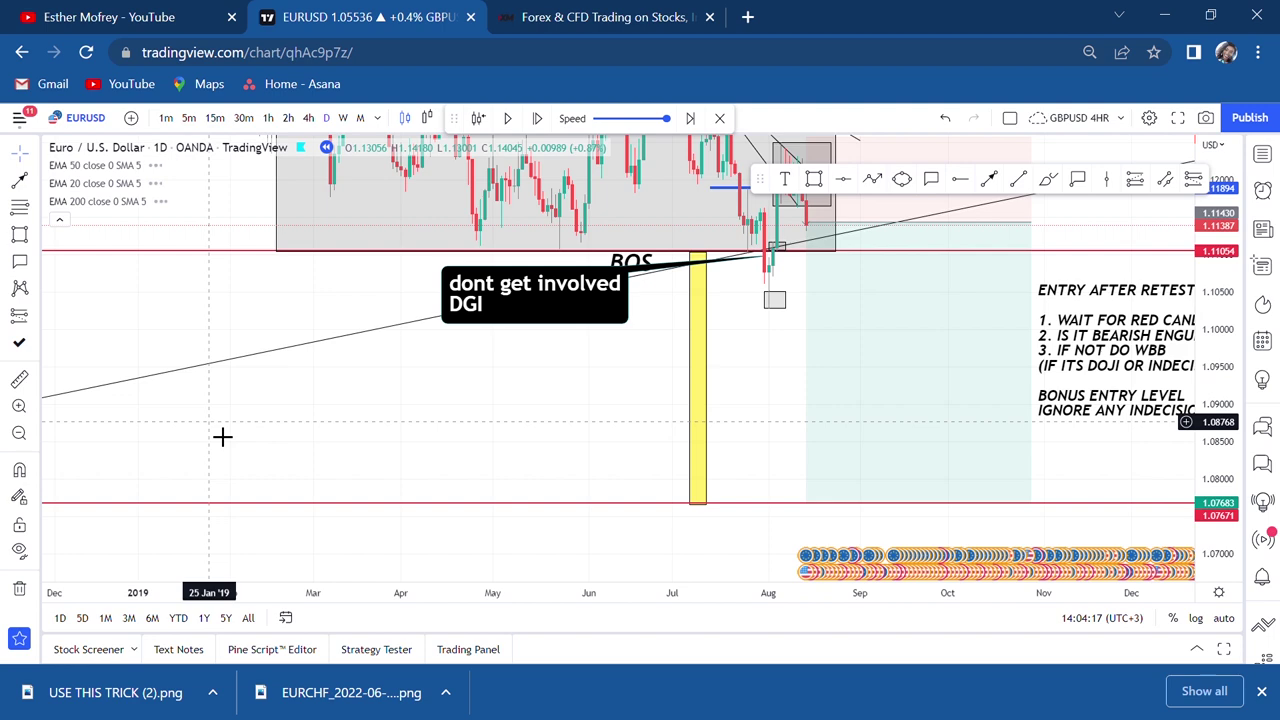
pyautogui.scroll(-5, 606, 406)
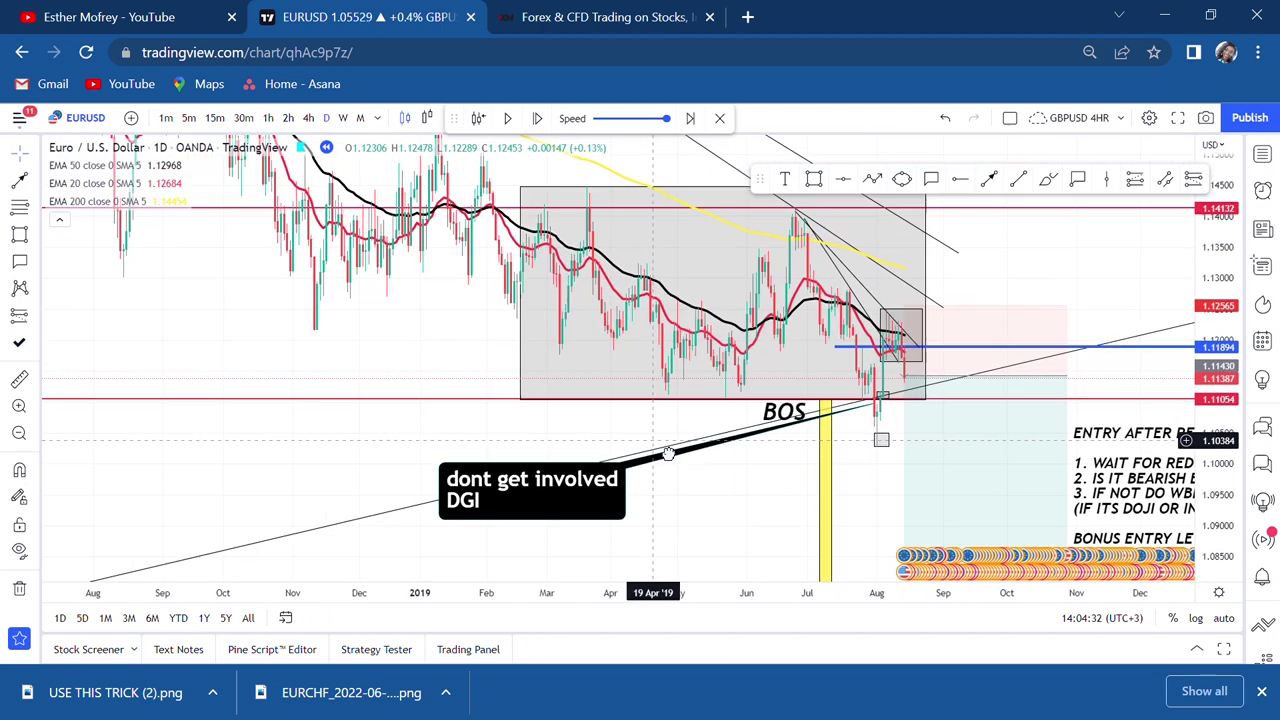
pyautogui.moveTo(680, 451); pyautogui.dragTo(671, 494)
pyautogui.moveTo(652, 588); pyautogui.dragTo(446, 391)
pyautogui.scroll(2, 446, 391)
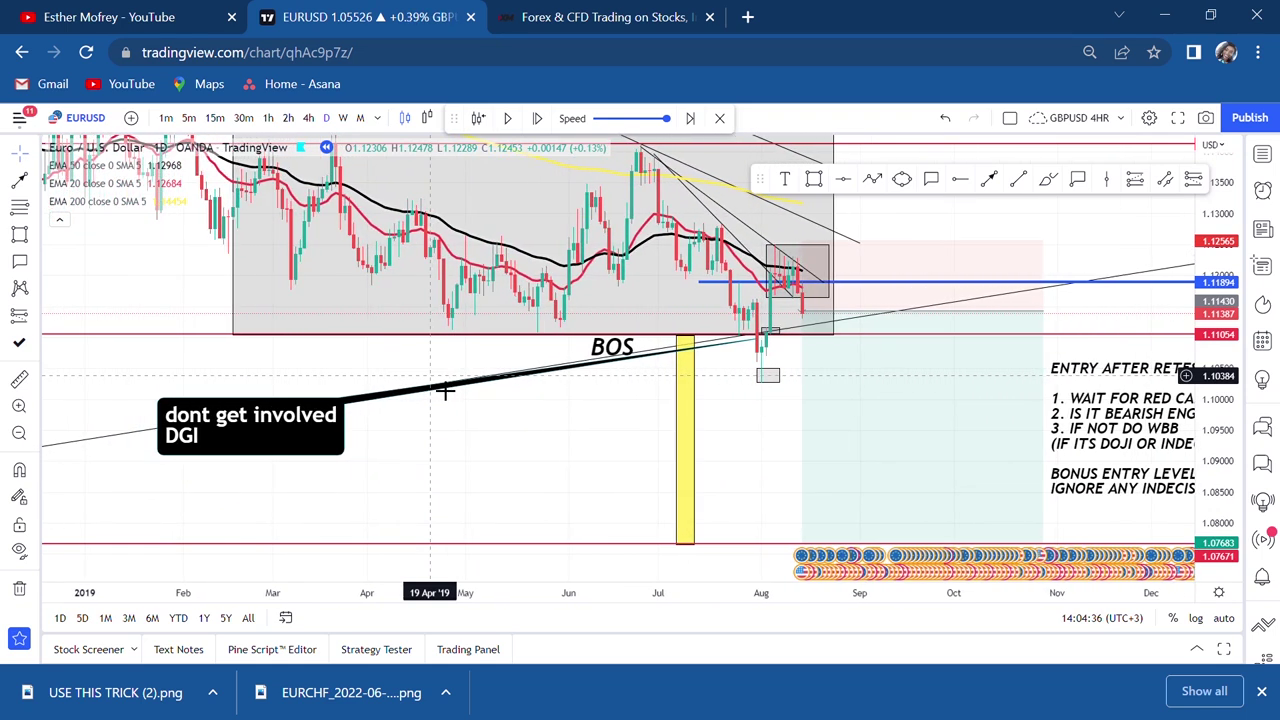
pyautogui.moveTo(743, 429); pyautogui.dragTo(507, 398)
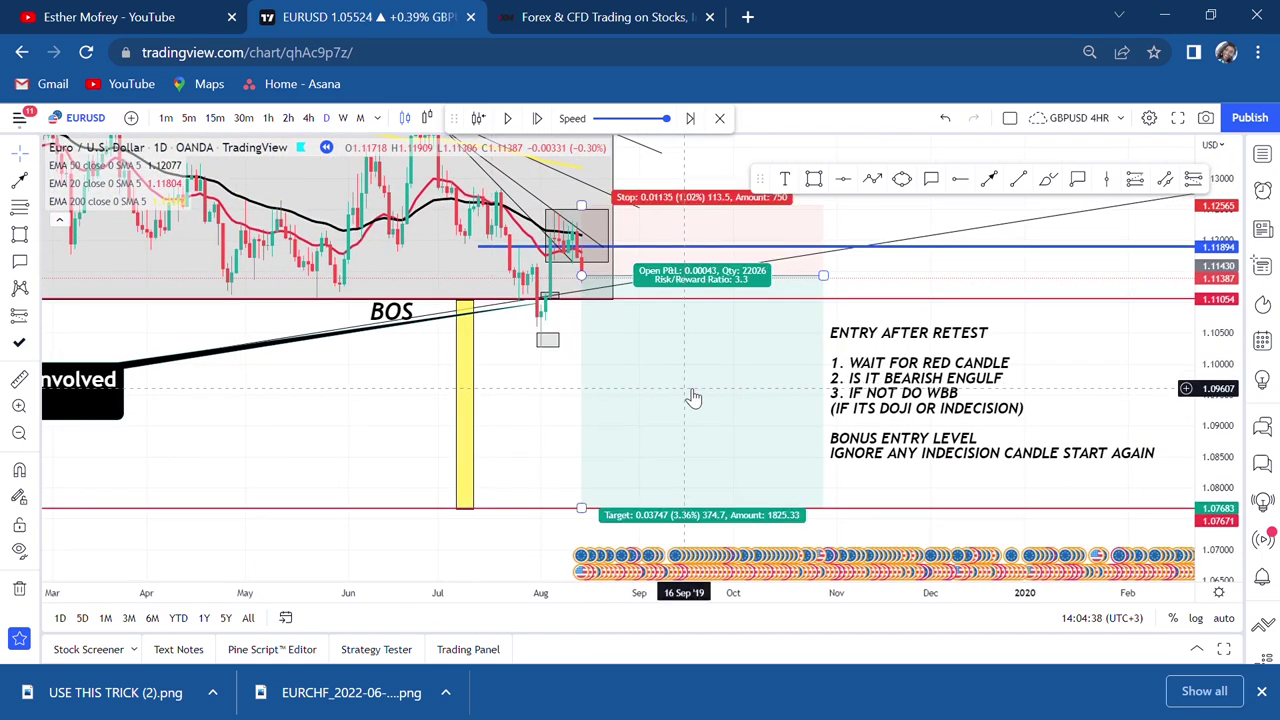
# Step: Measure the distance from the range's lower boundary at the BOS label down to the 1.07671 line
pyautogui.click(20, 380)
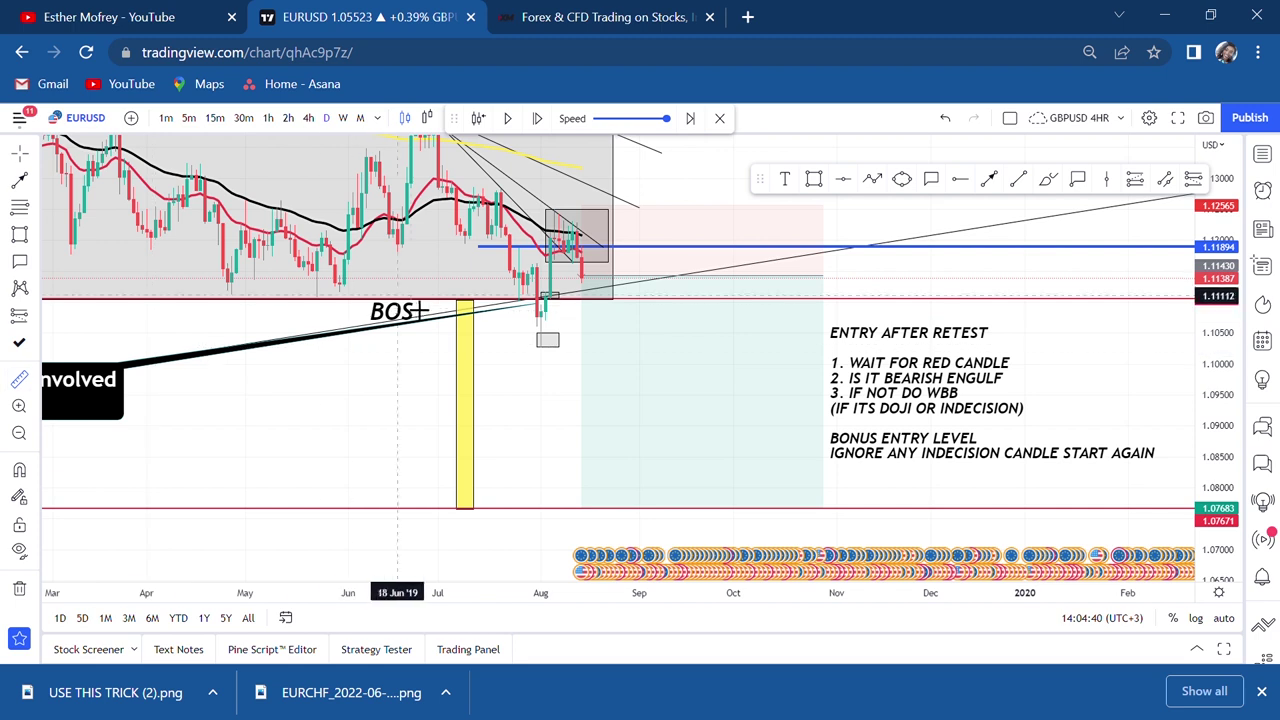
pyautogui.click(421, 299)
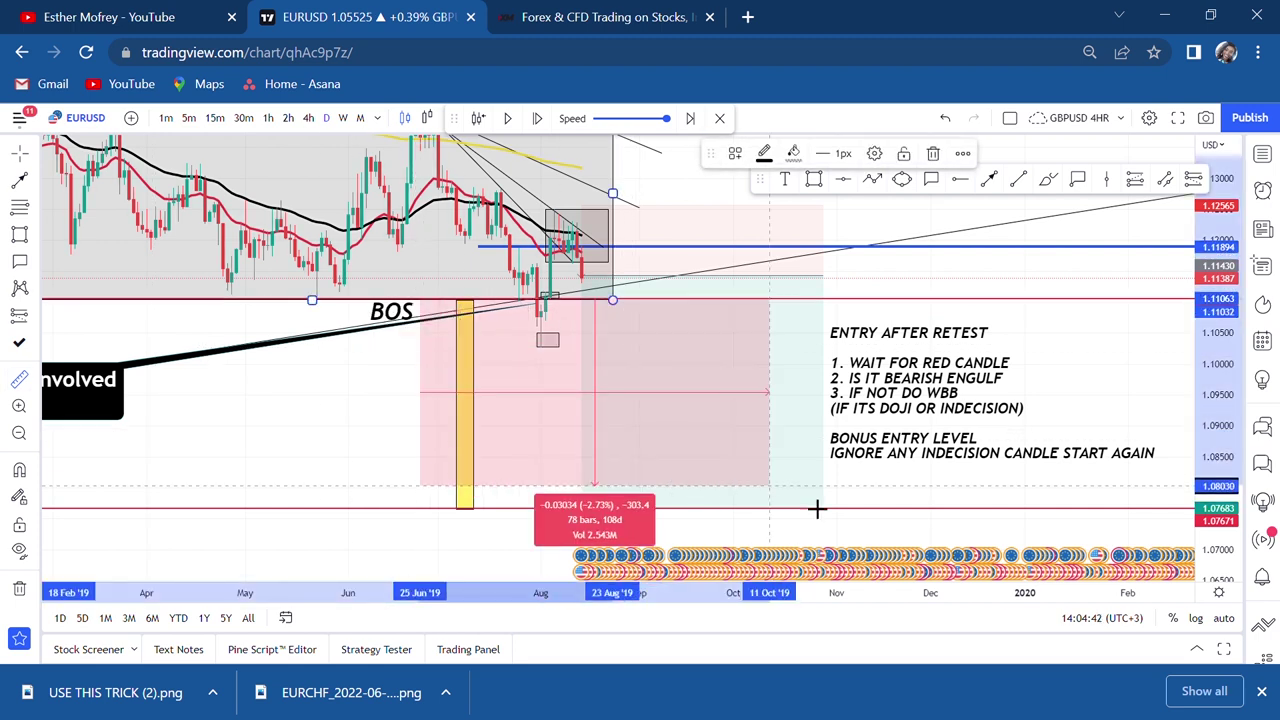
pyautogui.click(870, 521)
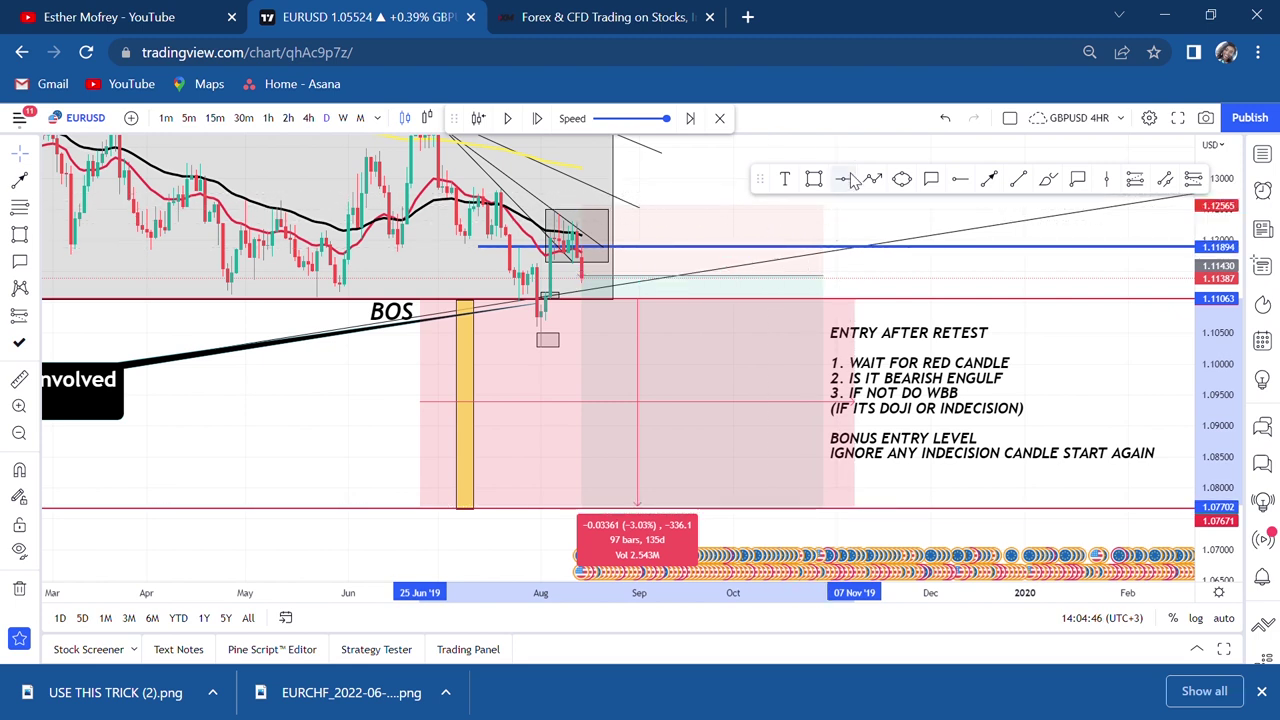
# Step: Draw a horizontal line at 1.09401 and raise the short position's target to 1.09425
pyautogui.click(645, 411)
pyautogui.moveTo(585, 513); pyautogui.dragTo(569, 410)
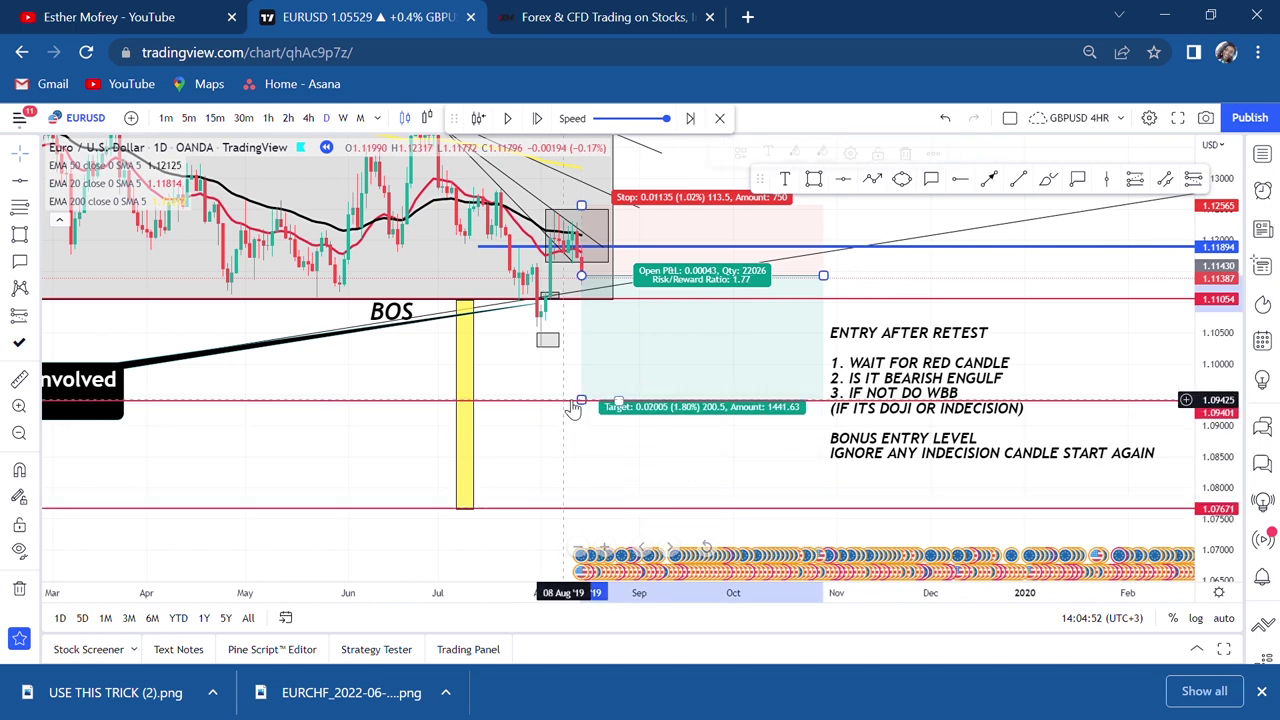
pyautogui.scroll(-3, 592, 459)
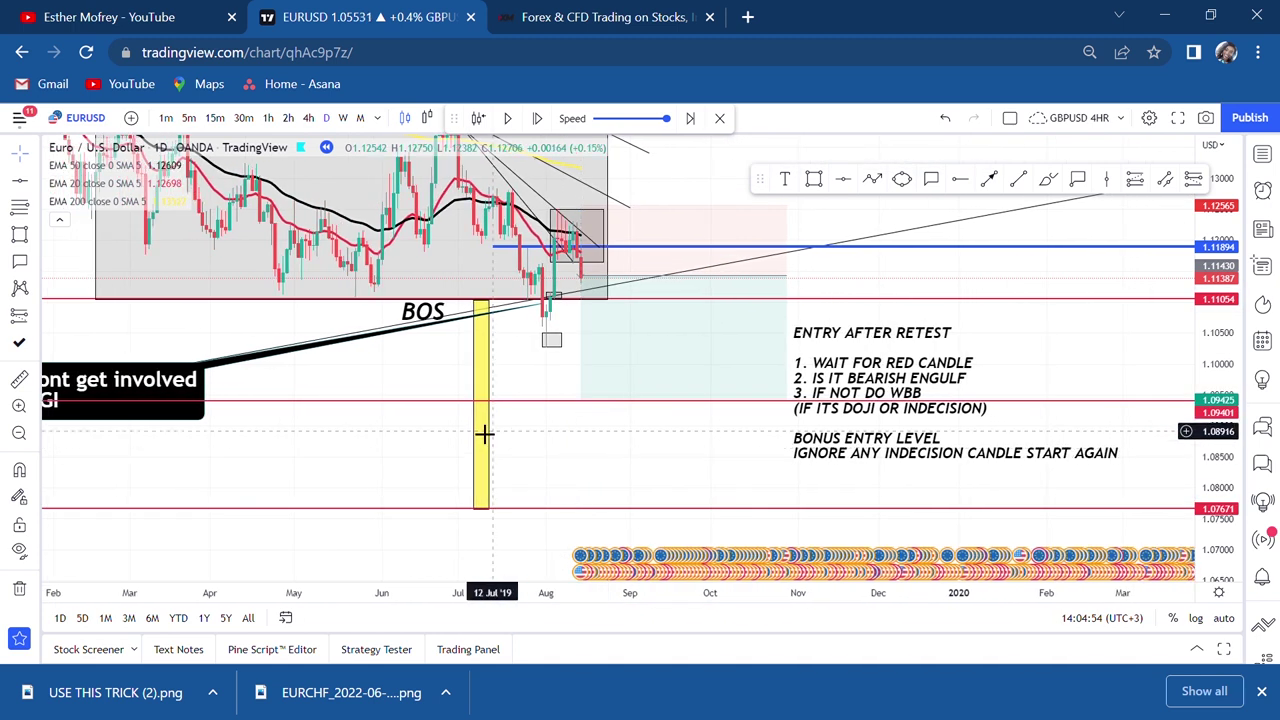
pyautogui.moveTo(430, 390); pyautogui.dragTo(497, 474)
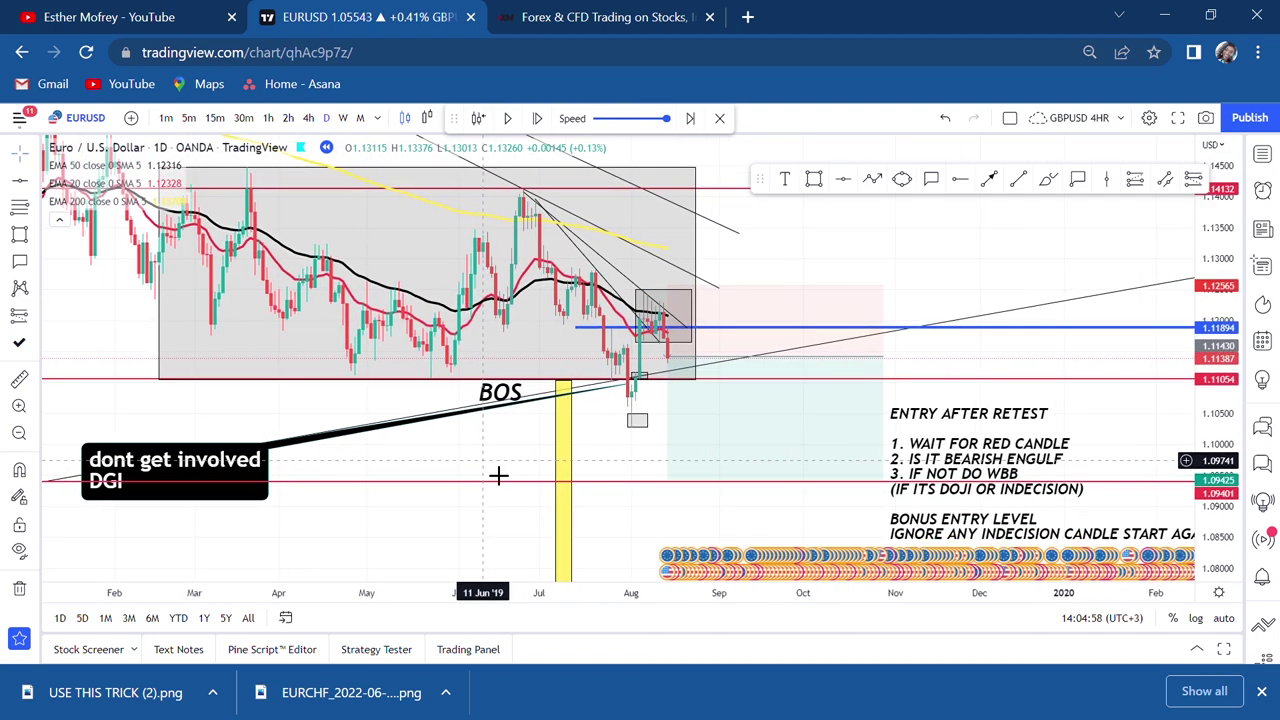
pyautogui.scroll(2, 498, 476)
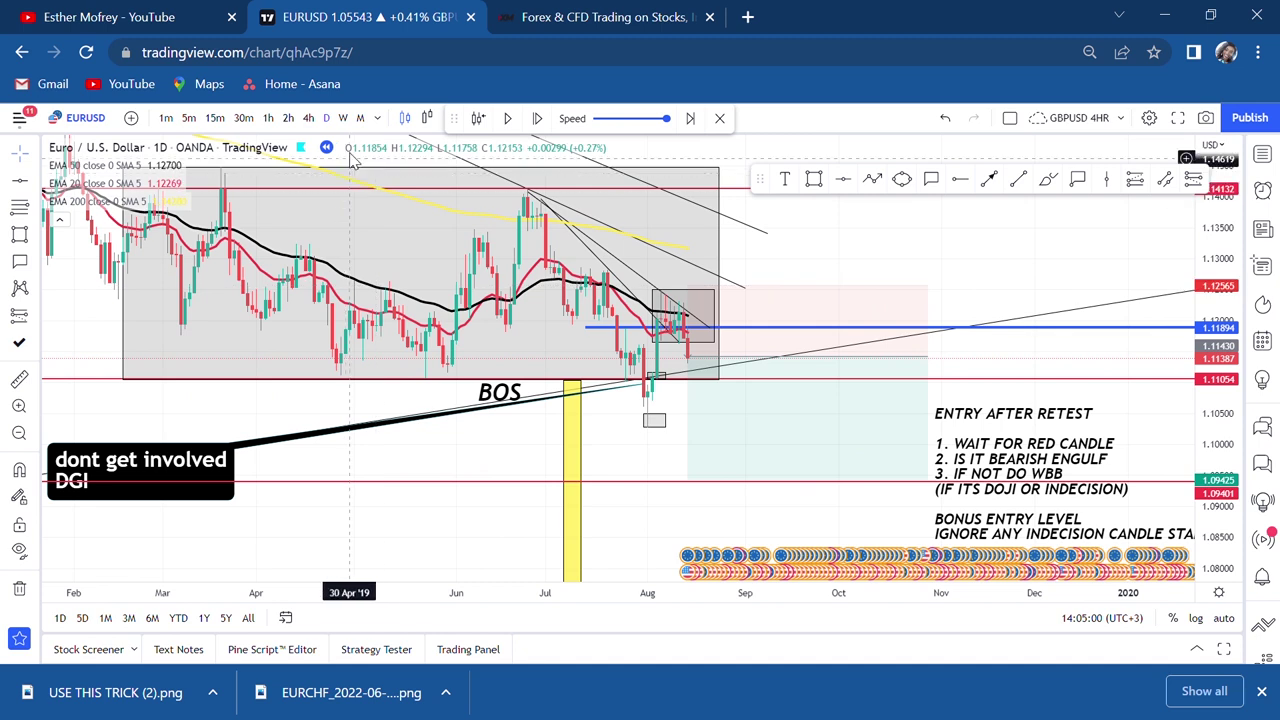
# Step: Switch the chart back to the 4-hour timeframe and measure from 1.11504 down to the 1.09401 line
pyautogui.click(308, 118)
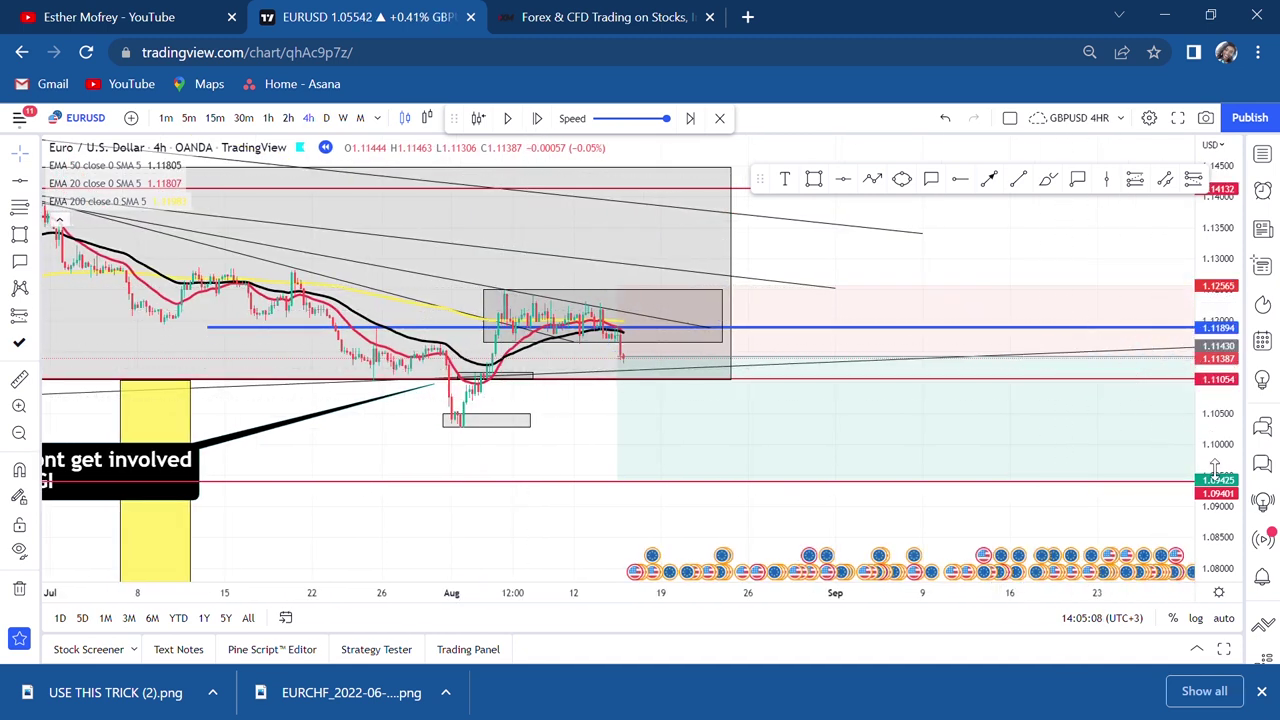
pyautogui.moveTo(1192, 333); pyautogui.dragTo(1190, 200)
pyautogui.scroll(3, 751, 363)
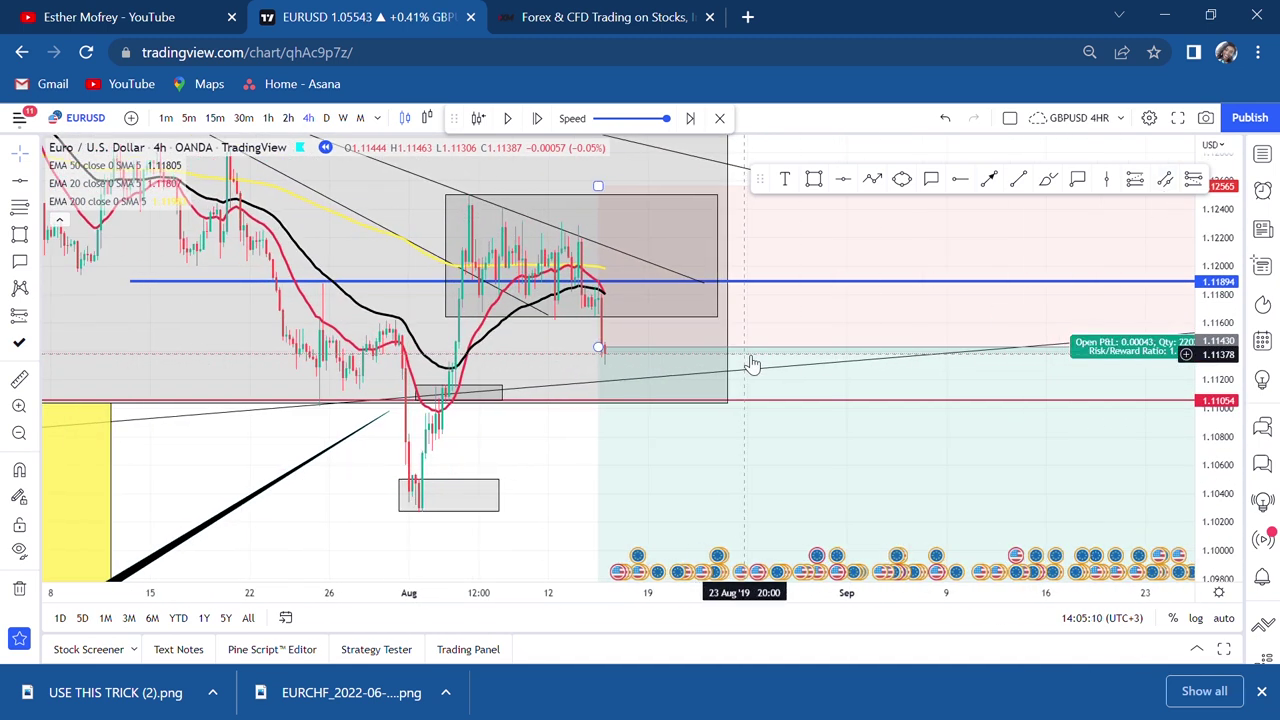
pyautogui.scroll(-4, 494, 491)
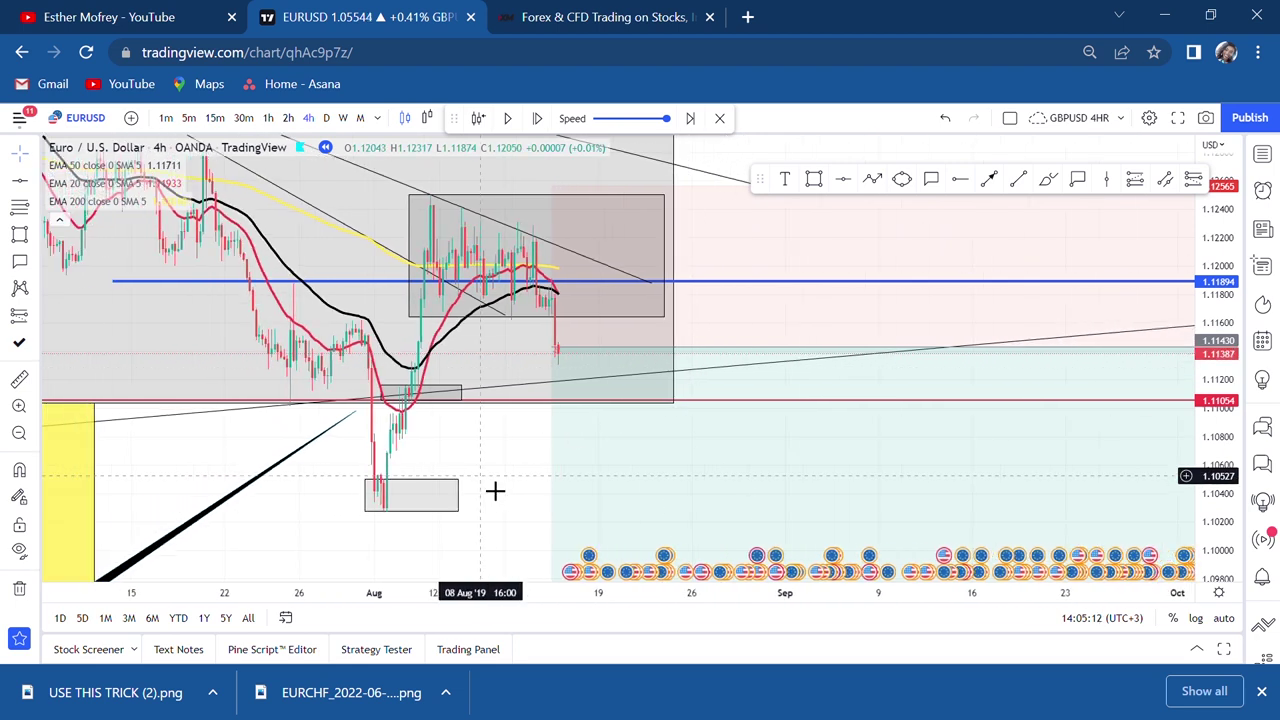
pyautogui.scroll(-5, 494, 491)
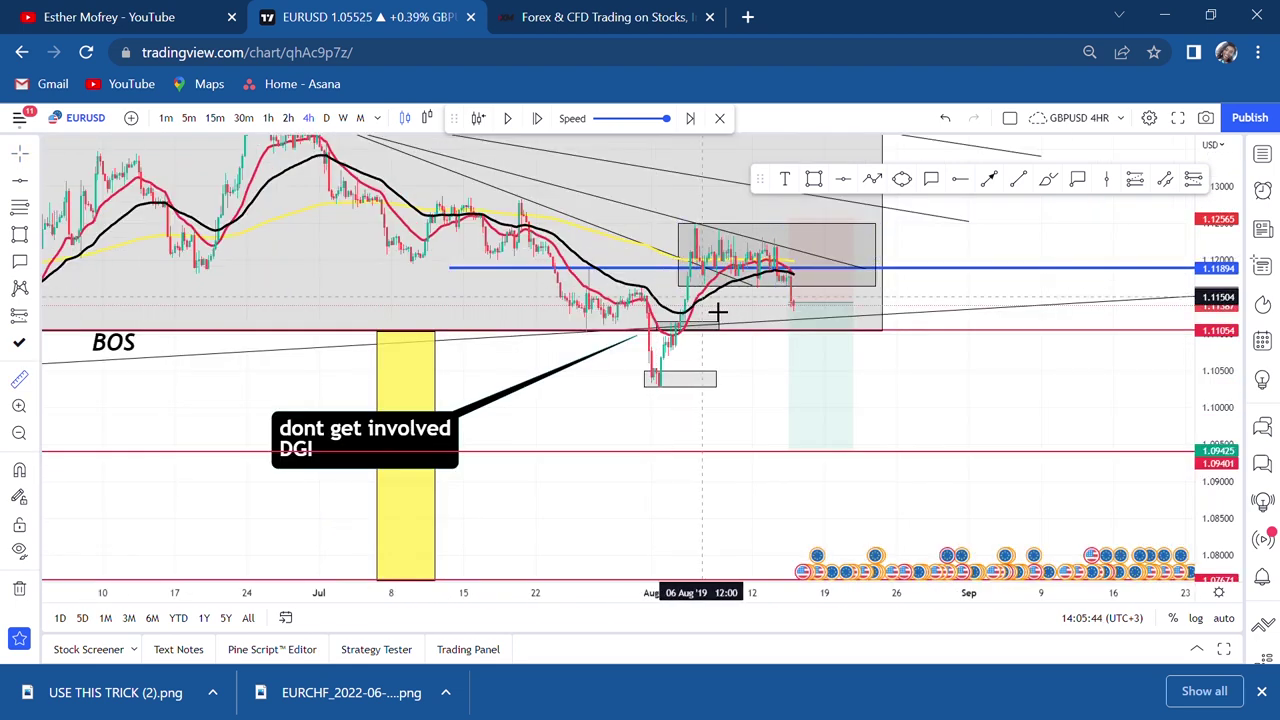
pyautogui.keyDown('shift'); pyautogui.click(717, 313); pyautogui.keyUp('shift')
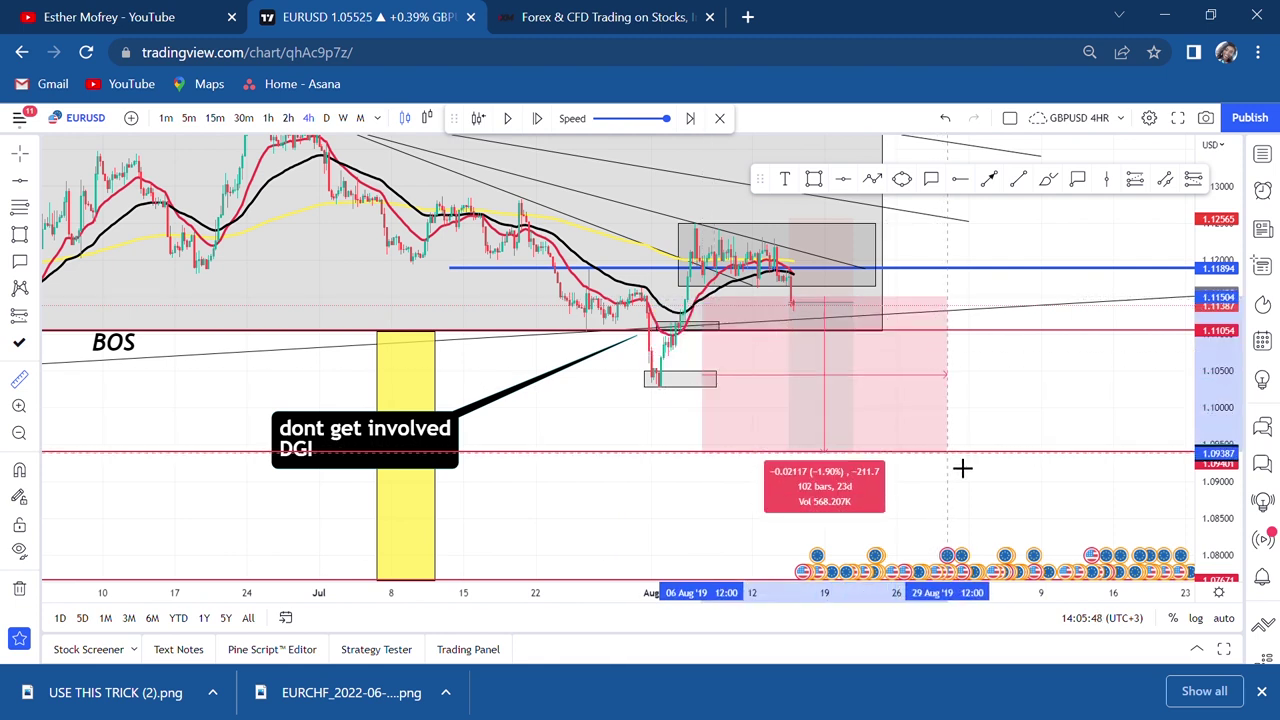
pyautogui.click(1031, 443)
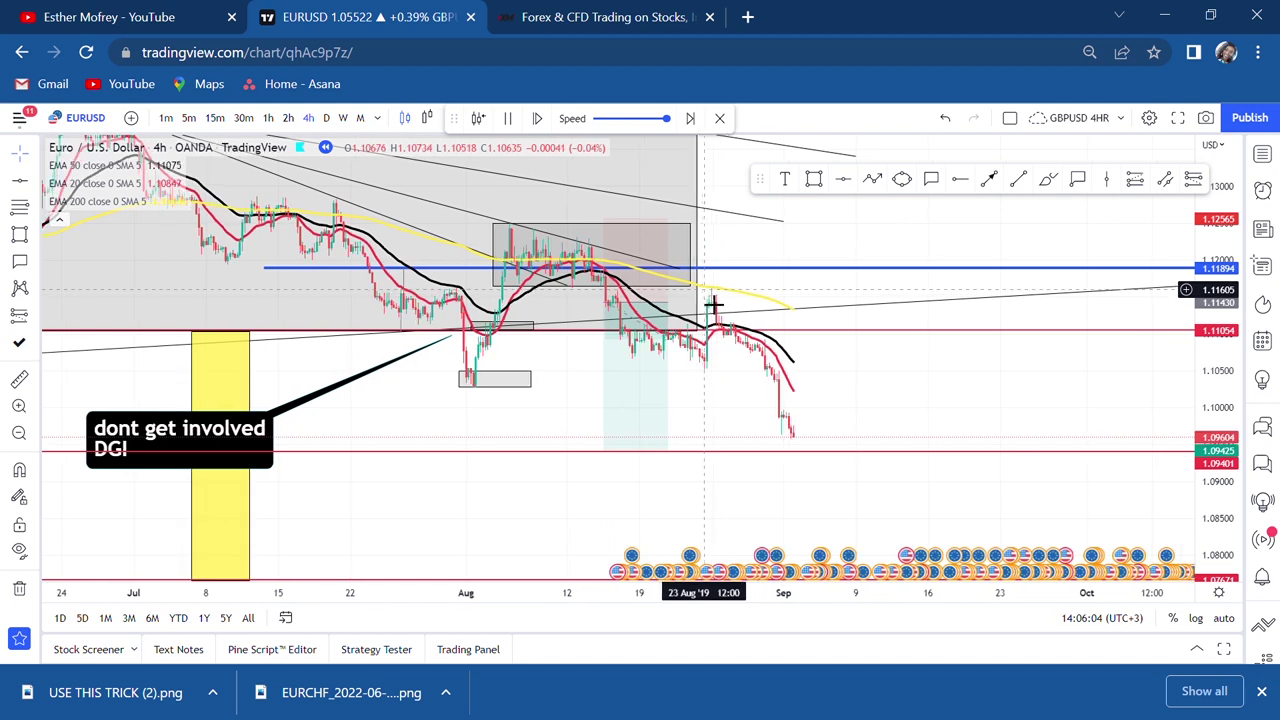
# Step: Play the replay on to about 10 September 2019, pause it and review the decline from the short entry to the 1.09401 line
pyautogui.click(508, 118)
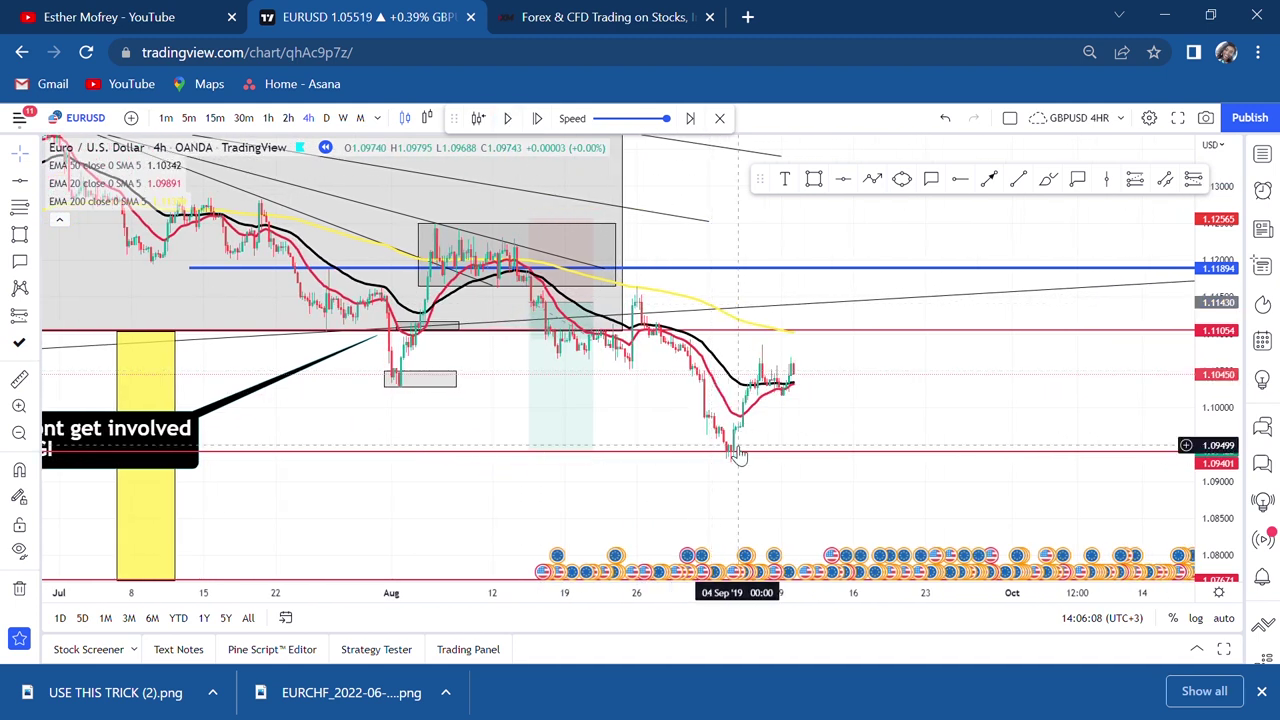
pyautogui.scroll(3, 891, 411)
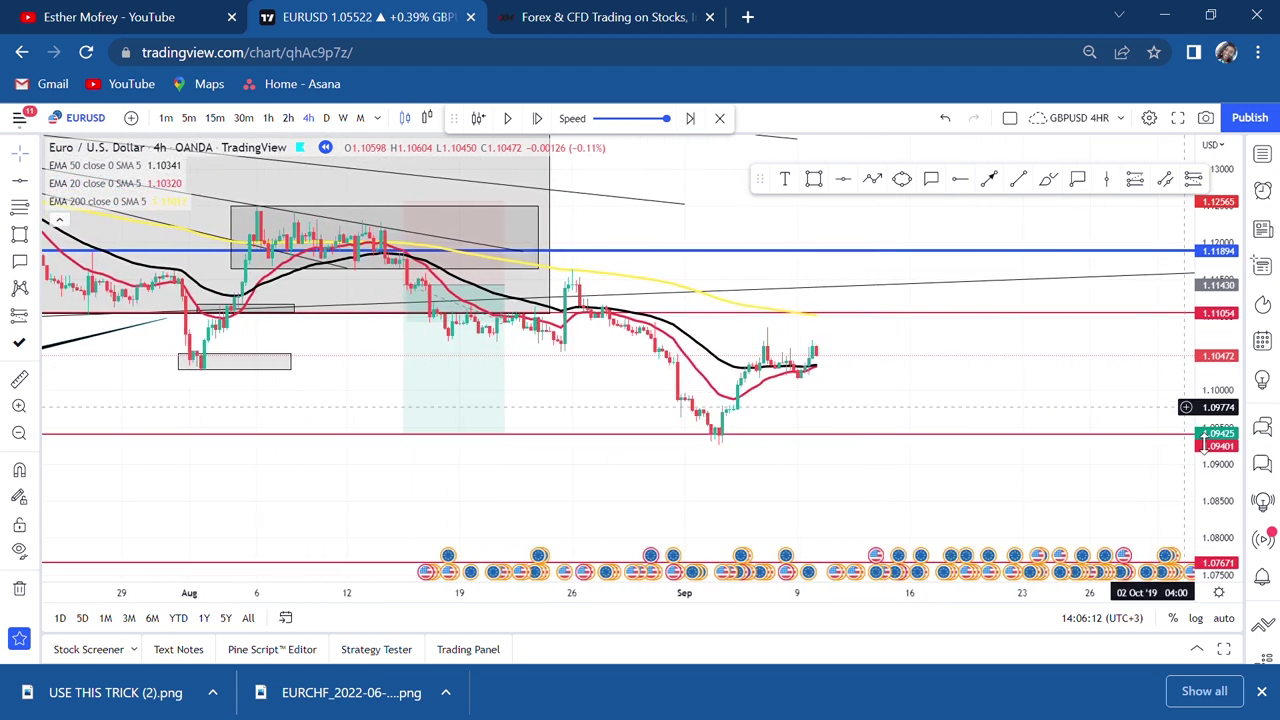
pyautogui.scroll(2, 891, 411)
pyautogui.moveTo(1198, 362); pyautogui.dragTo(1198, 260)
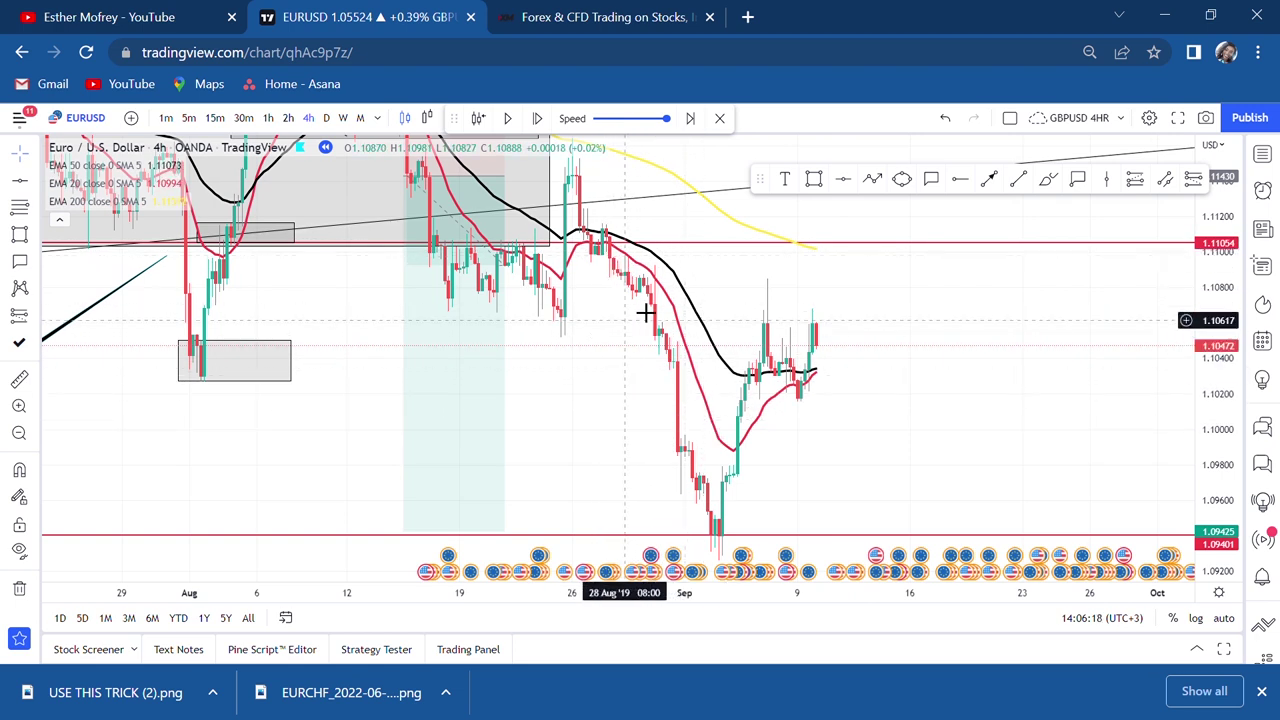
pyautogui.moveTo(600, 457); pyautogui.dragTo(757, 480)
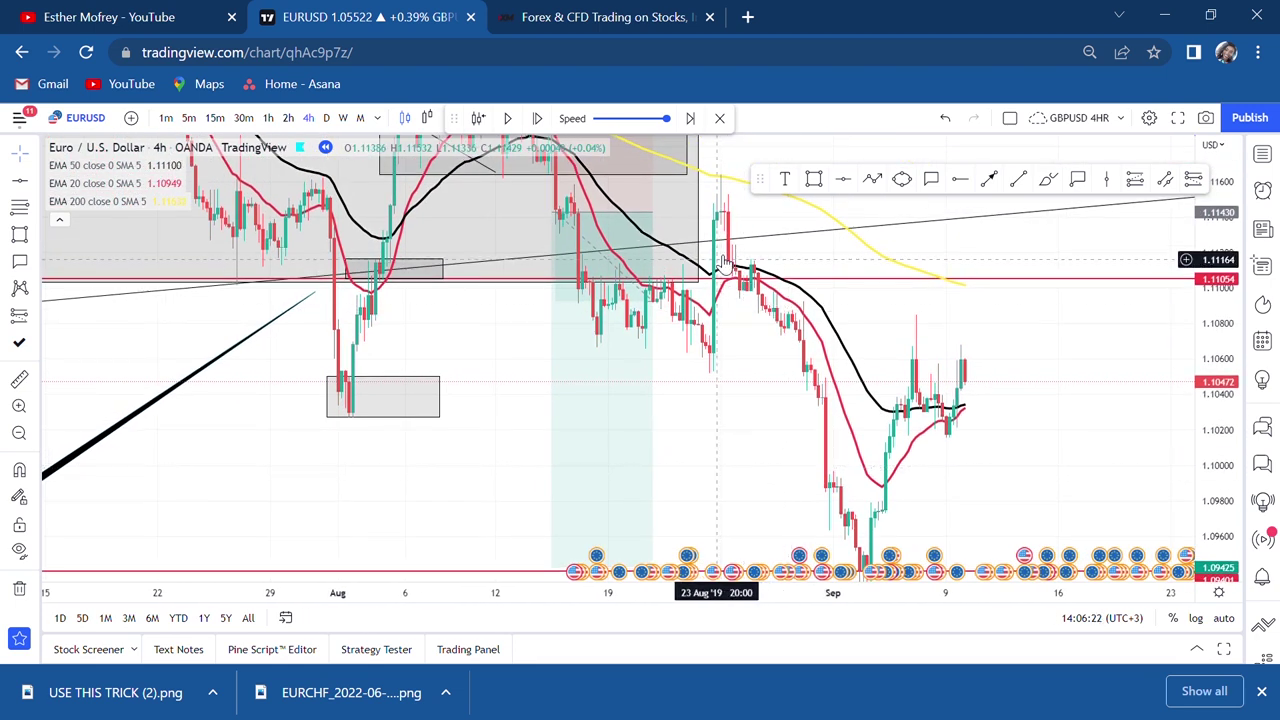
pyautogui.moveTo(789, 460); pyautogui.dragTo(811, 567)
pyautogui.moveTo(1220, 345); pyautogui.dragTo(1200, 455)
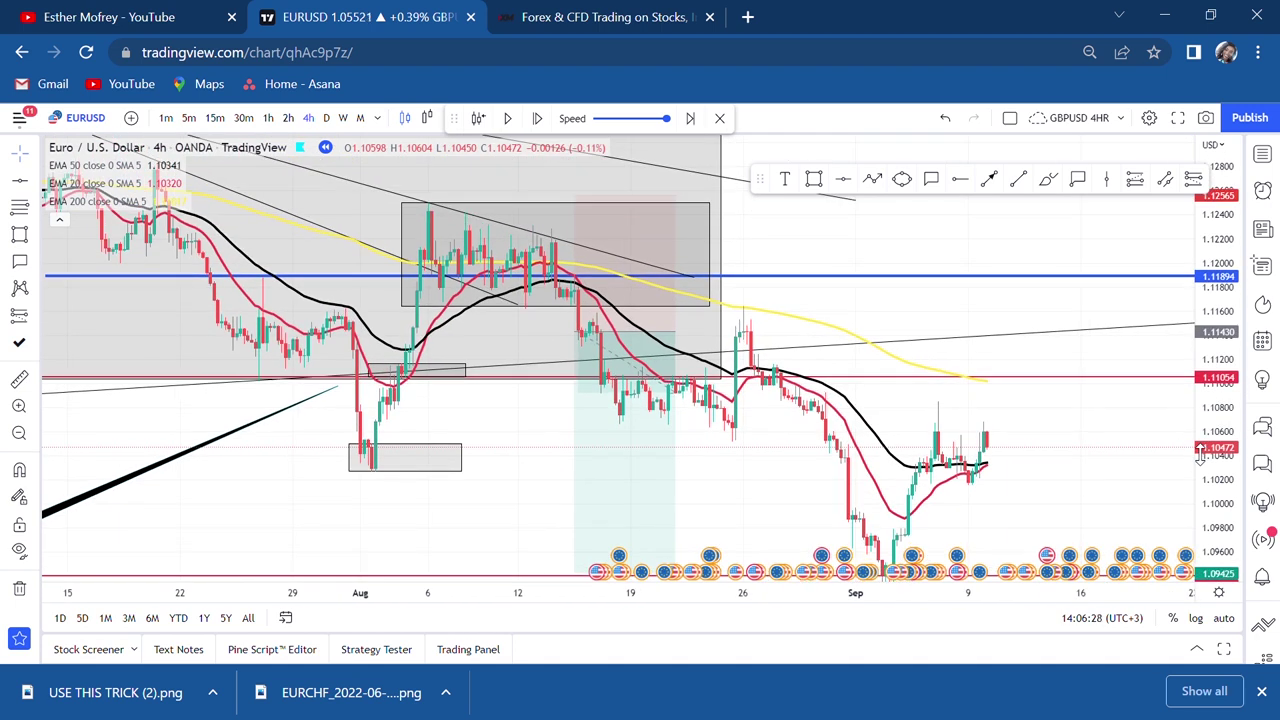